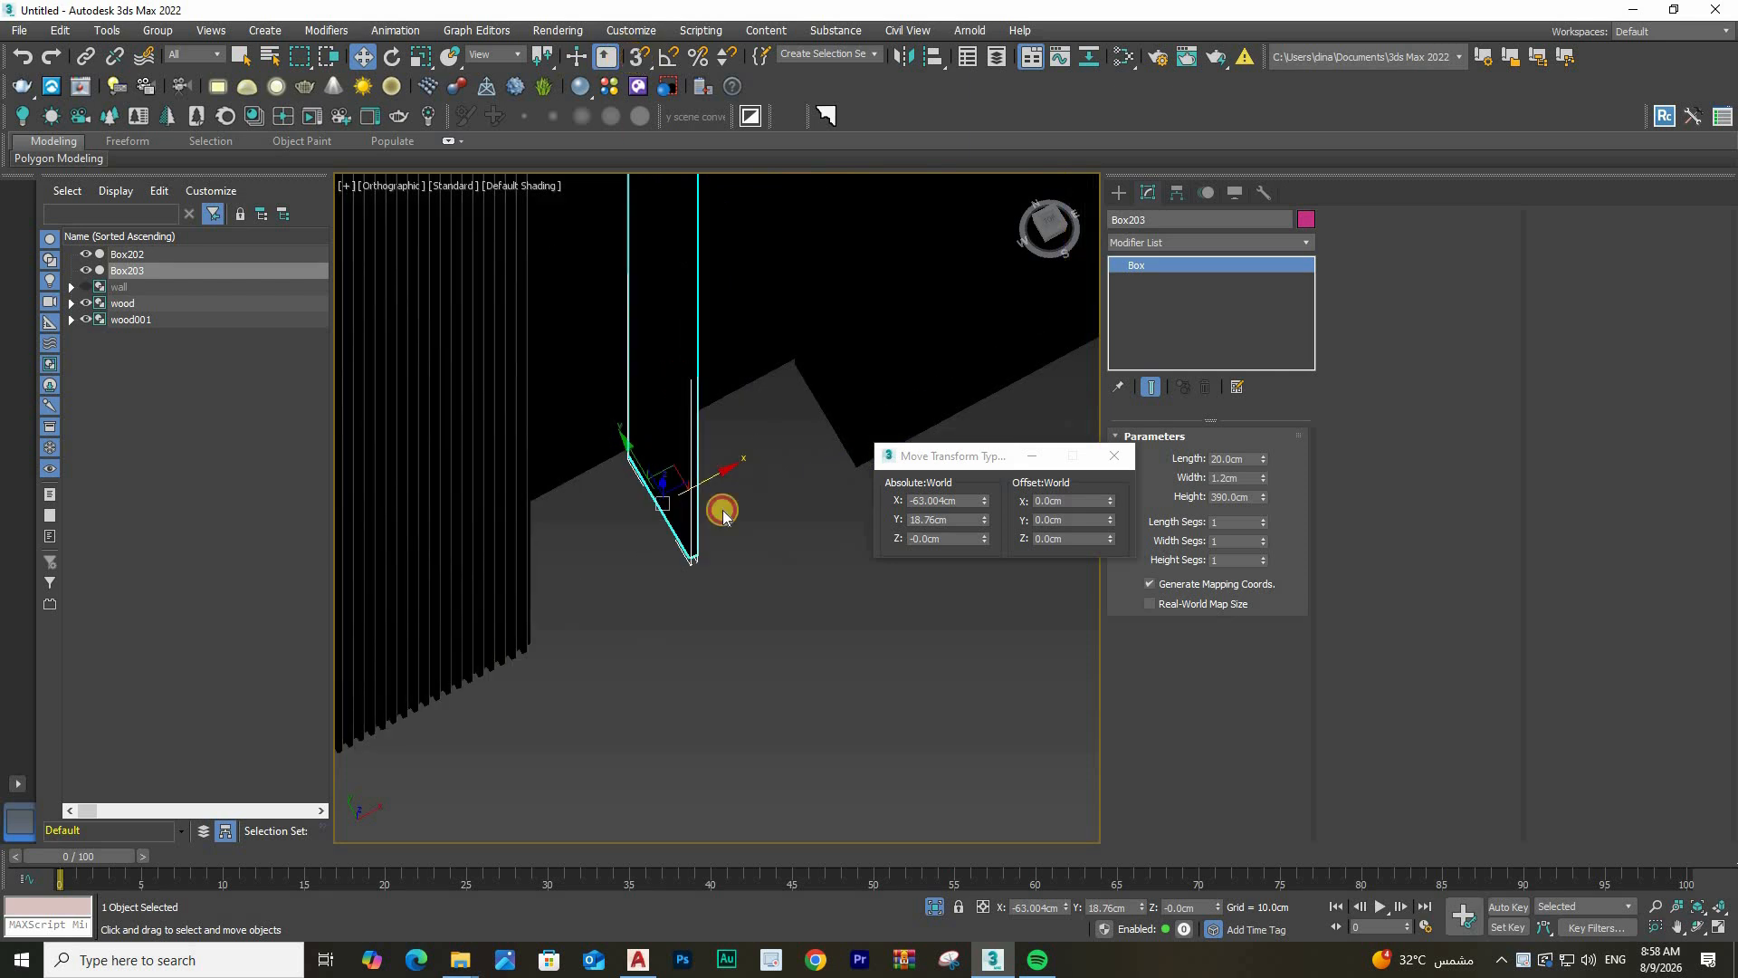
Move the thin vertical panel along X and snap it flush against the side of the large magenta box
alt+middle_drag(557, 561, 799, 613)
drag(819, 613, 773, 473)
scroll(768, 540, down, 2)
alt+middle_drag(768, 540, 769, 538)
scroll(772, 534, up, 5)
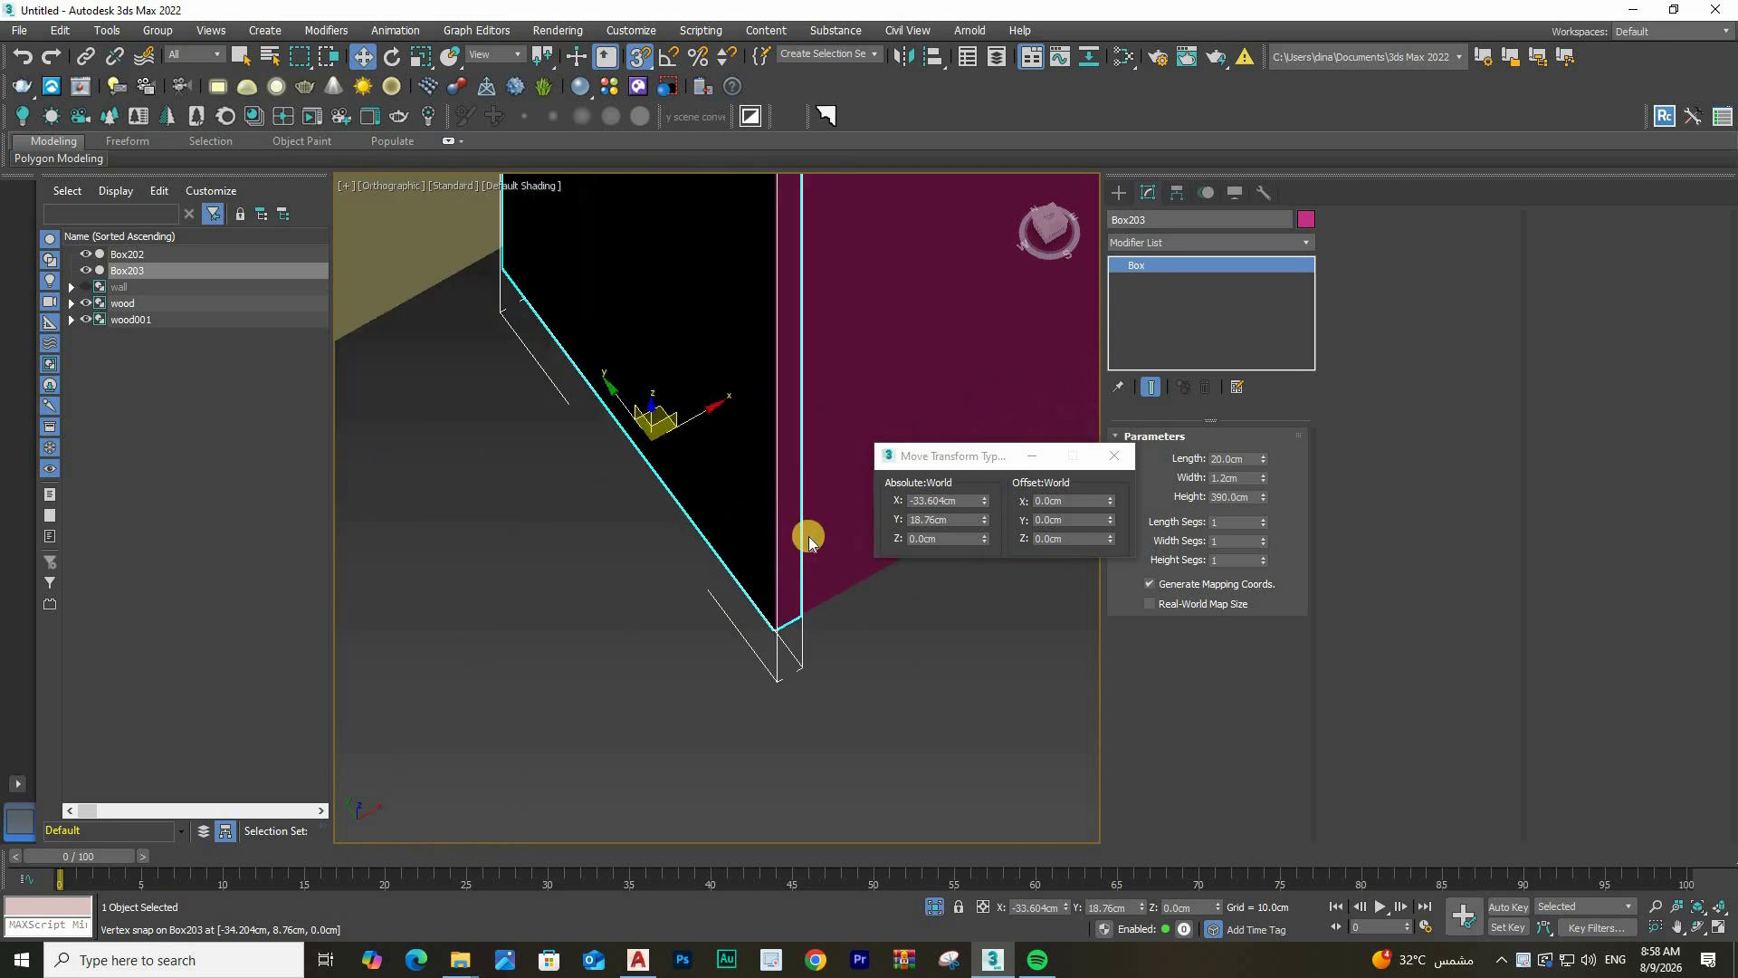
scroll(764, 539, down, 10)
scroll(578, 152, up, 2)
scroll(577, 152, up, 5)
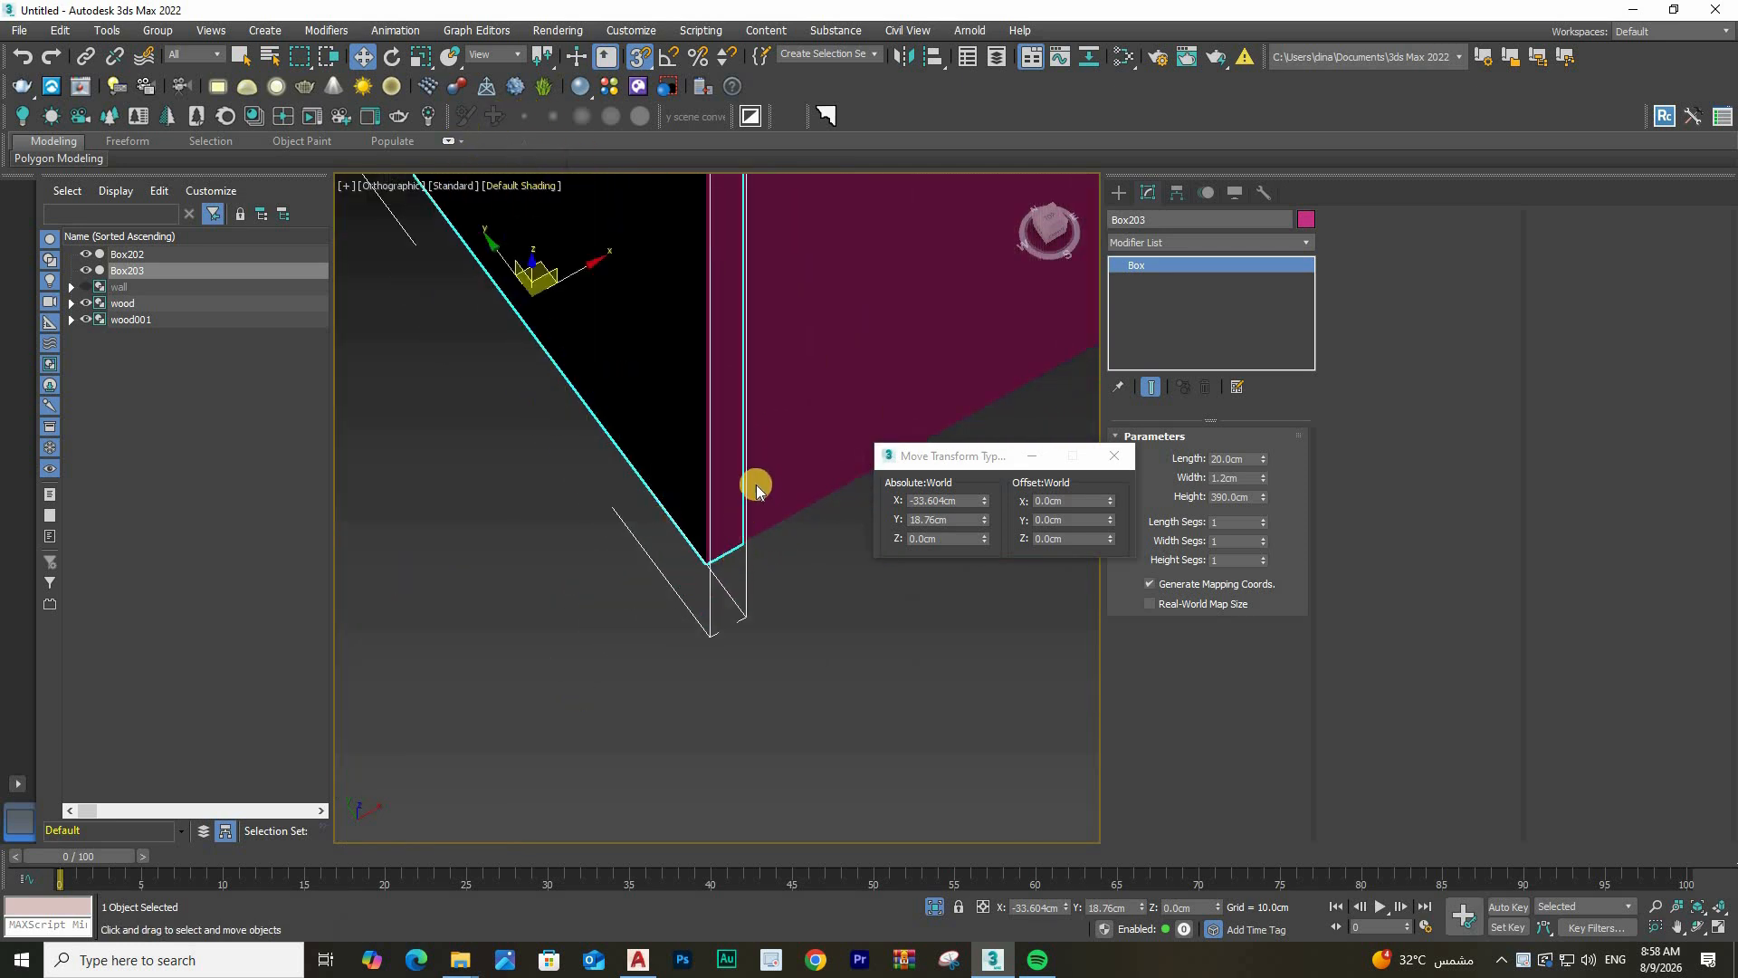
Turn on the Edged Faces display for the viewport
click(521, 185)
click(553, 400)
middle_drag(659, 468, 762, 559)
scroll(762, 558, down, 10)
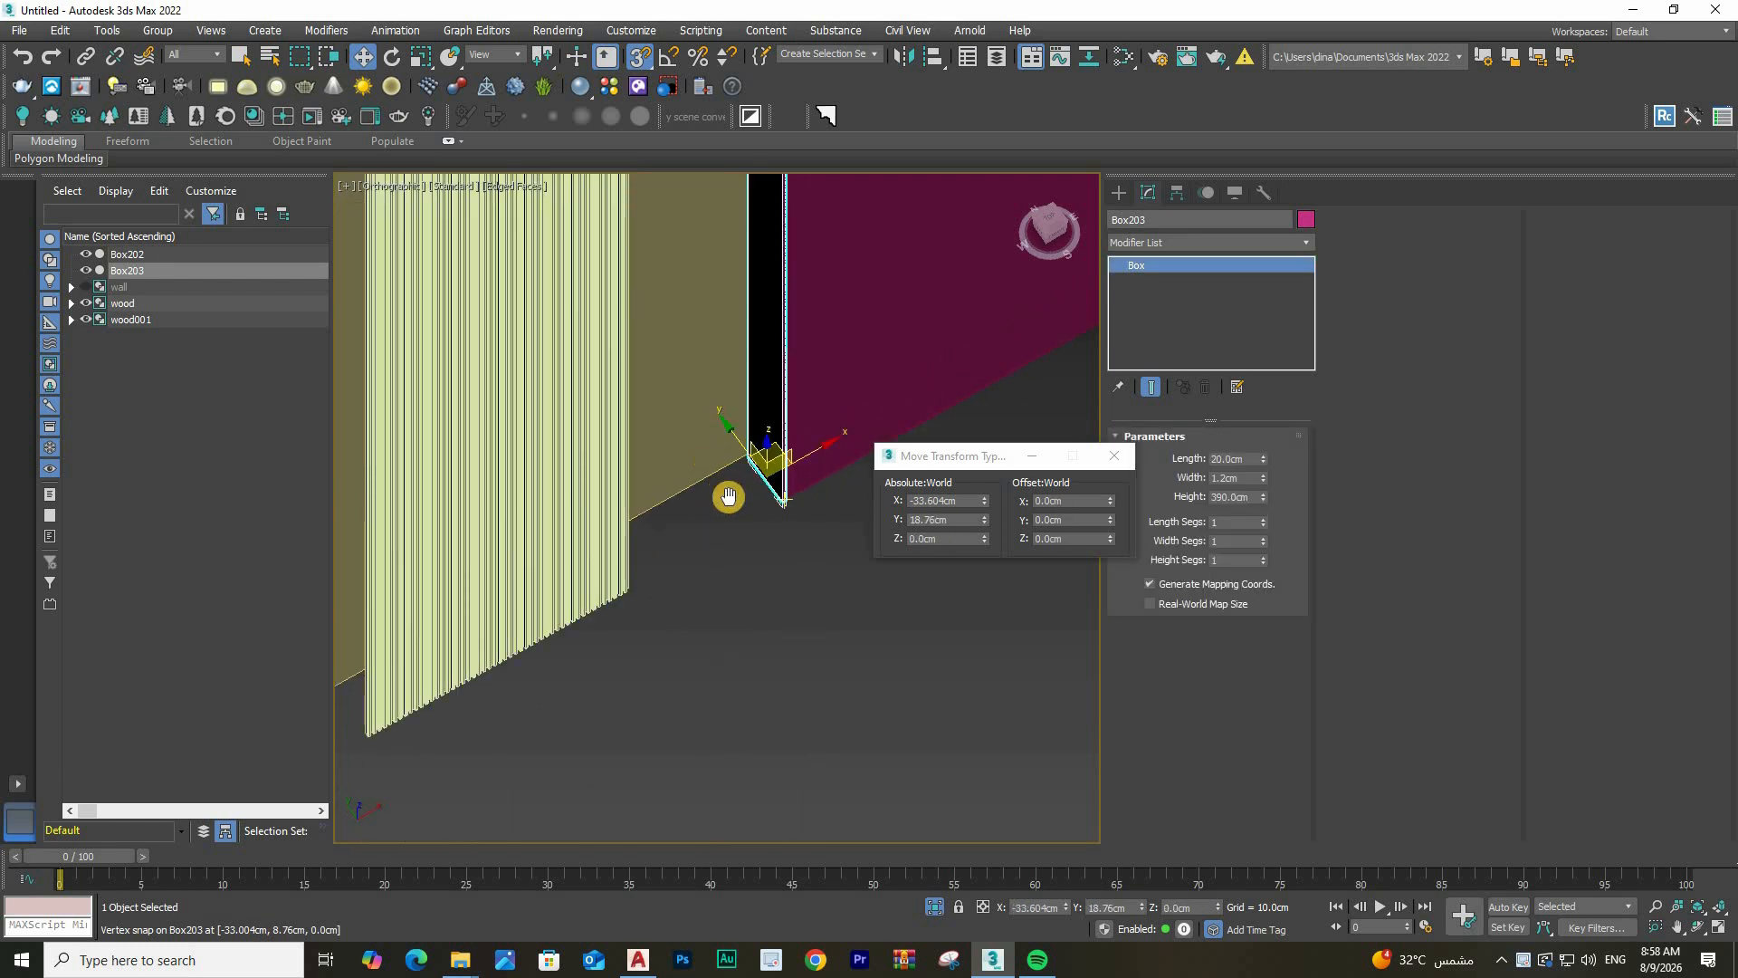
Clone the thin vertical panel once along X, placing the duplicate near the slatted wood panel with snapping off
click(650, 63)
alt+middle_drag(690, 276, 742, 276)
scroll(757, 497, up, 5)
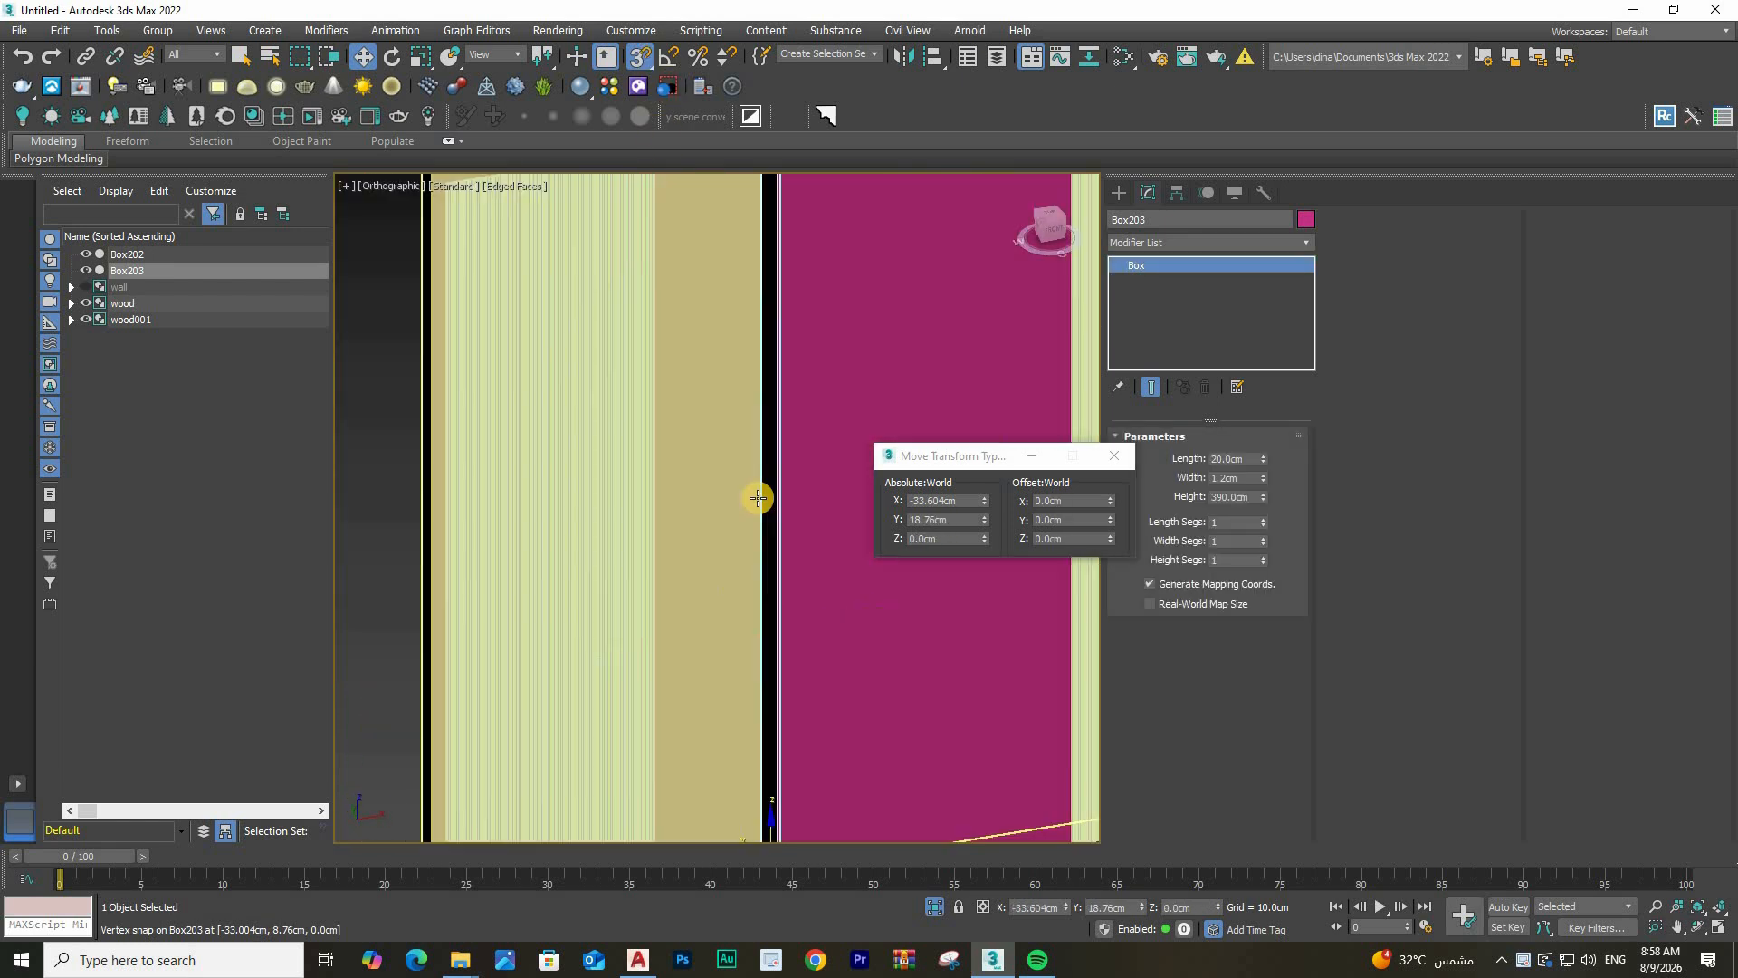
scroll(802, 633, down, 5)
alt+middle_drag(803, 633, 667, 660)
scroll(667, 660, up, 6)
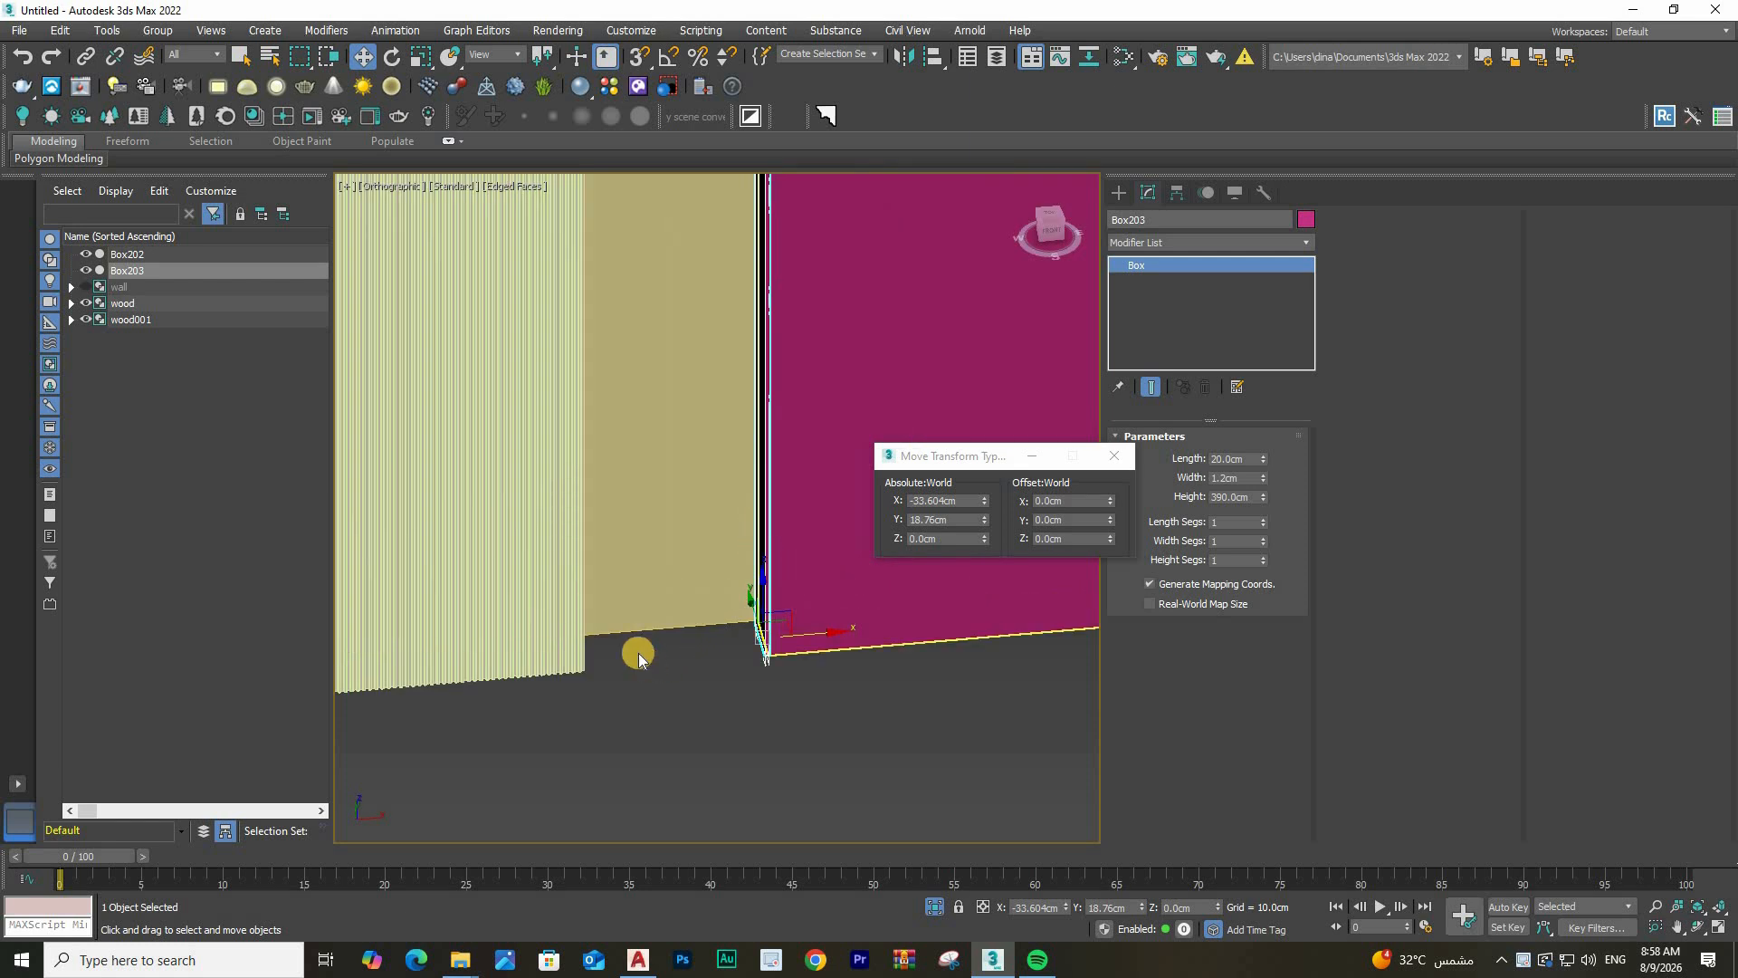
shift+drag(822, 627, 699, 635)
shift+drag(822, 560, 578, 672)
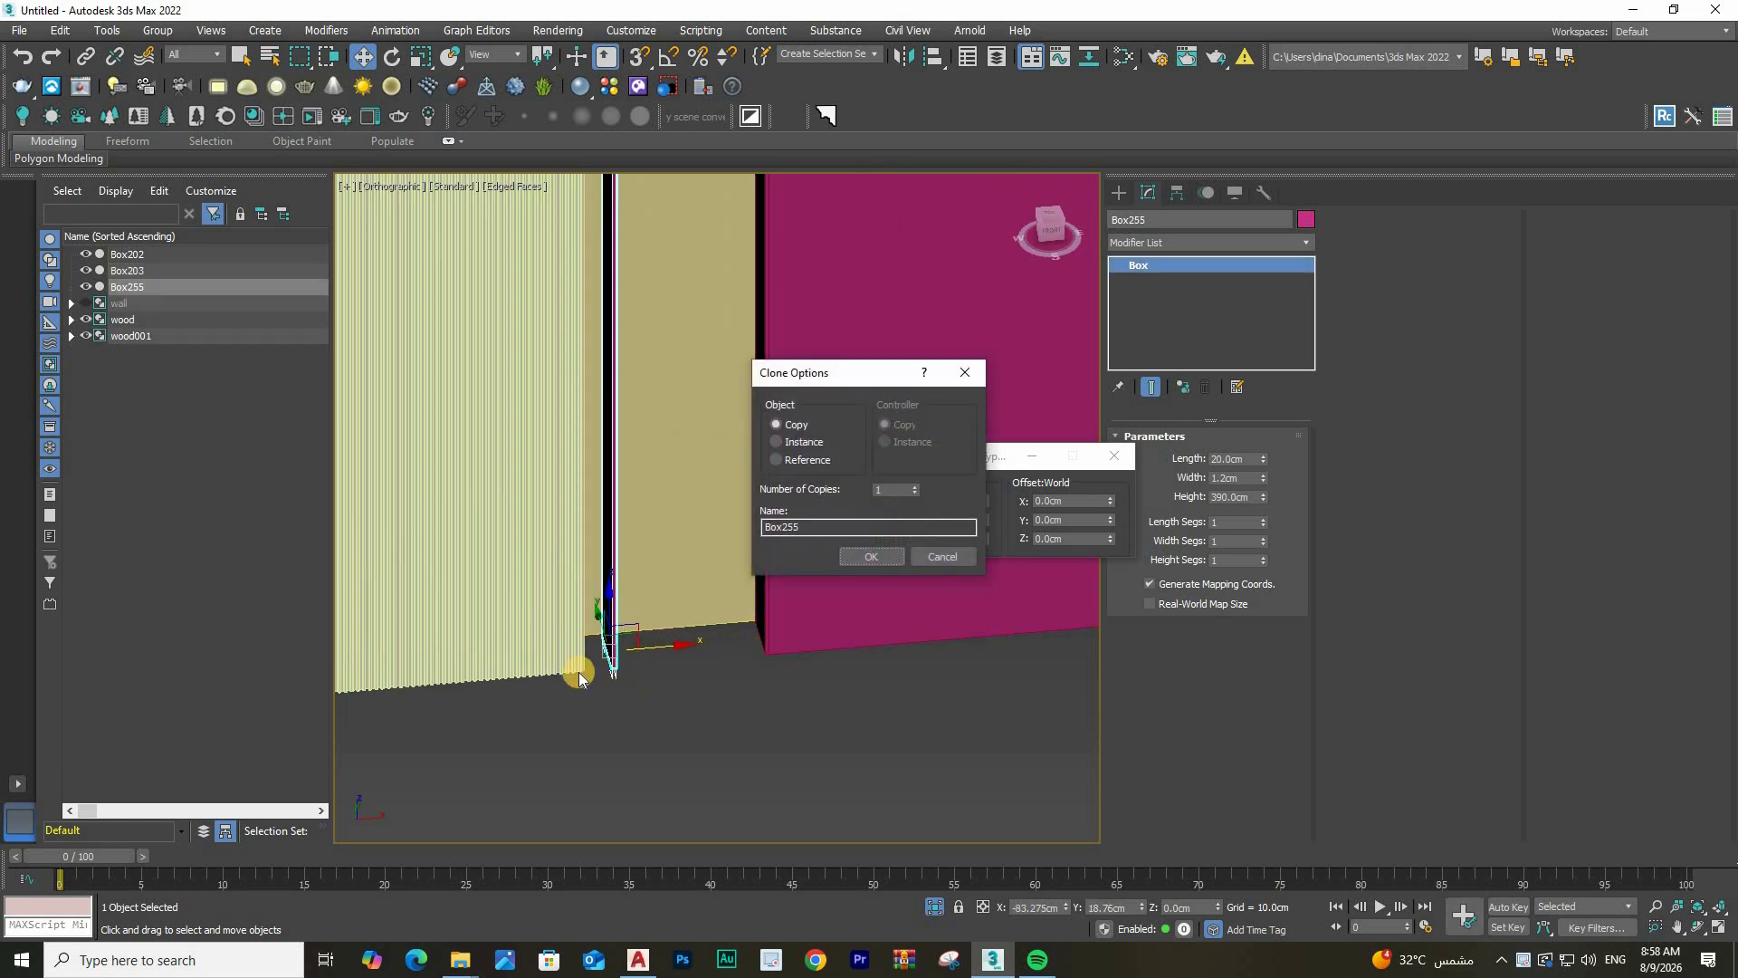
key(Return)
Snap the duplicated panel along X so it sits flush against the edge of the slatted wood panel
scroll(699, 715, up, 7)
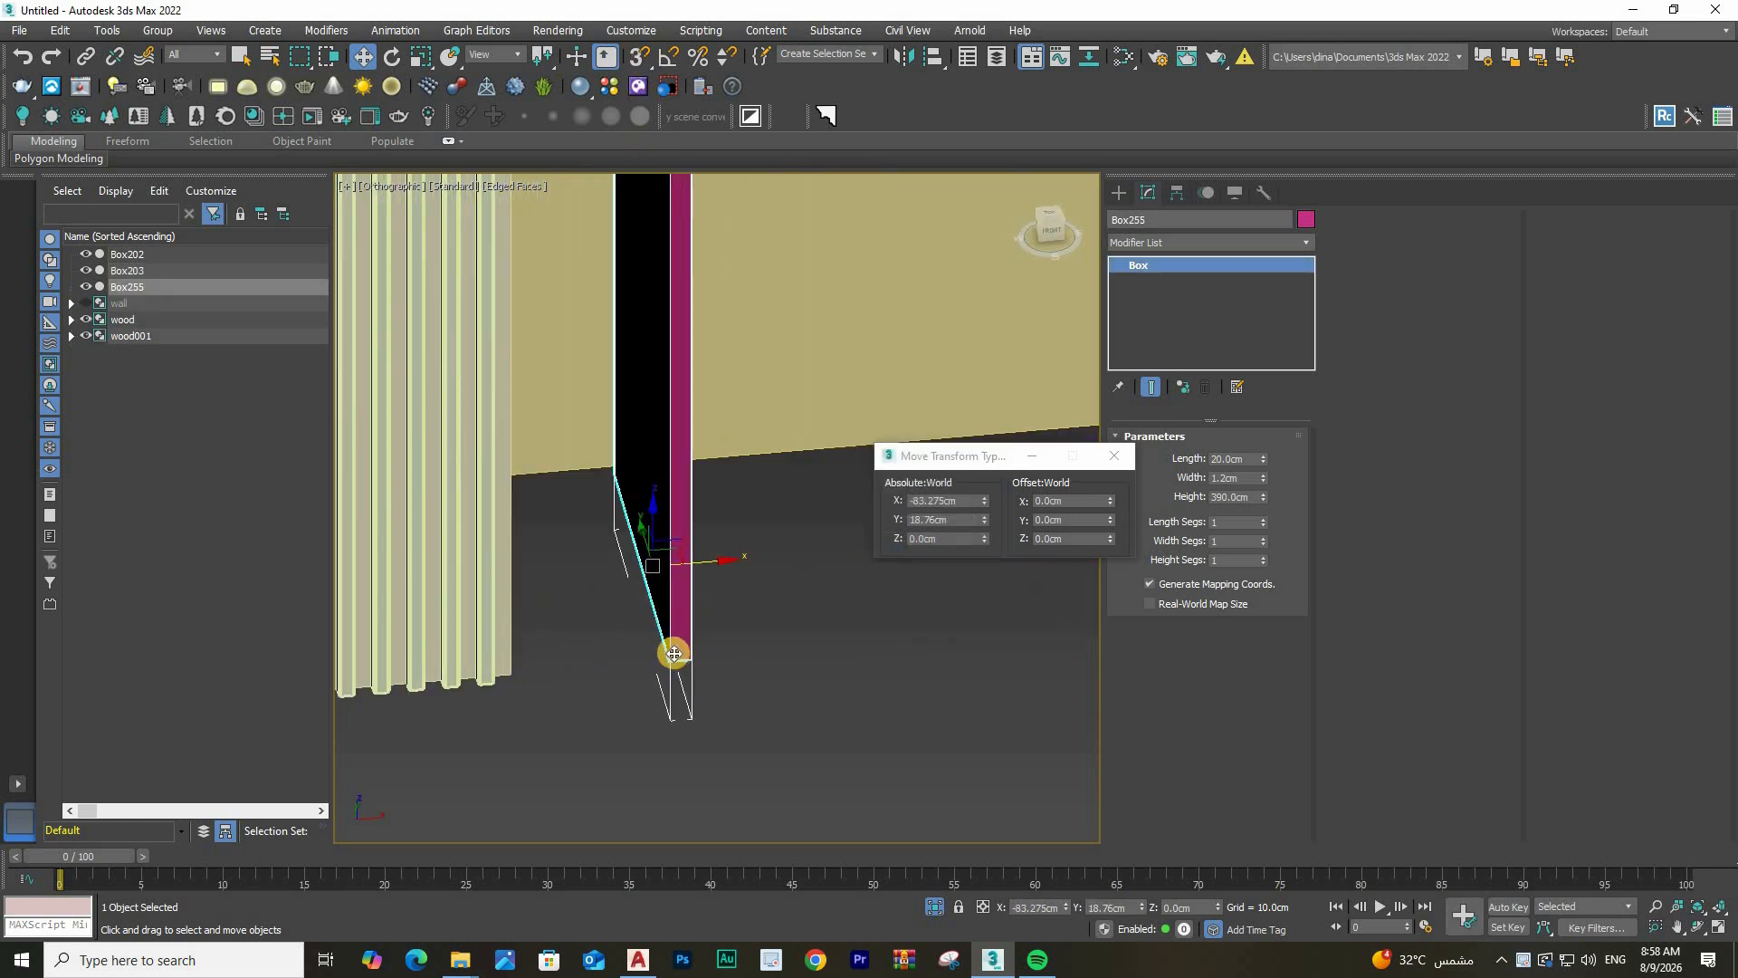
key(s)
drag(670, 661, 485, 685)
scroll(533, 679, down, 8)
middle_drag(636, 747, 620, 748)
Draw a 20 × 57.6 cm AutoGrid box across the tops of the two thin side panels and set its height to -1.2 cm
click(1120, 189)
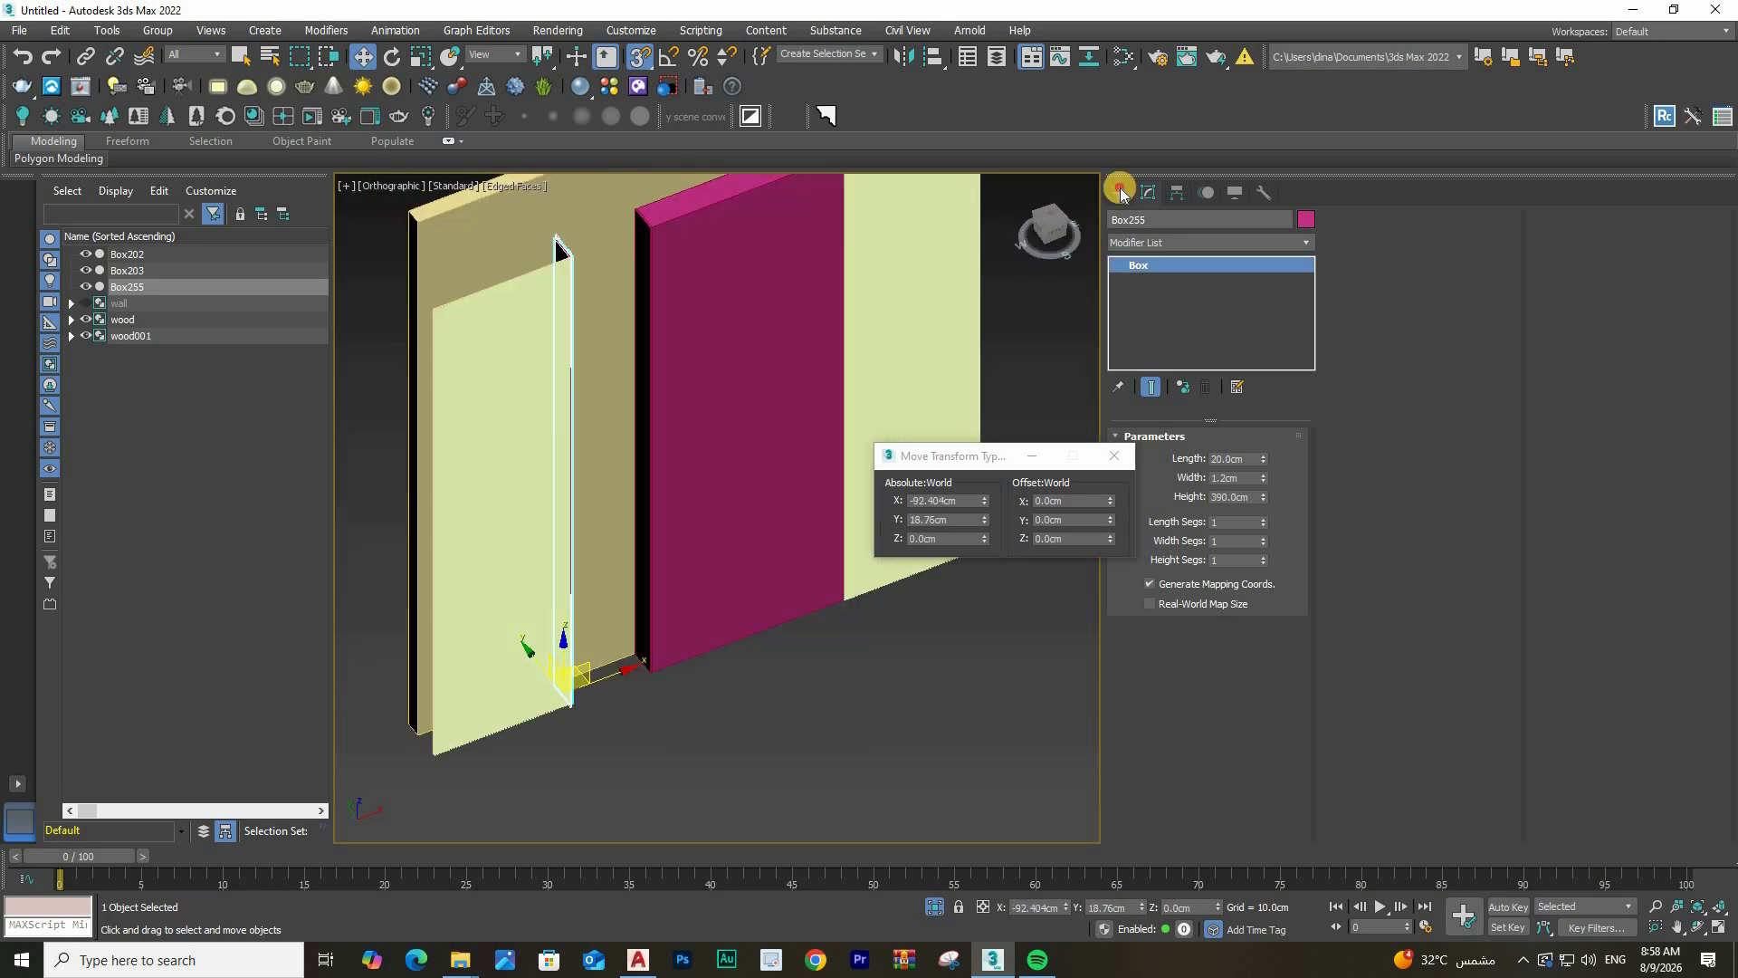
click(1167, 311)
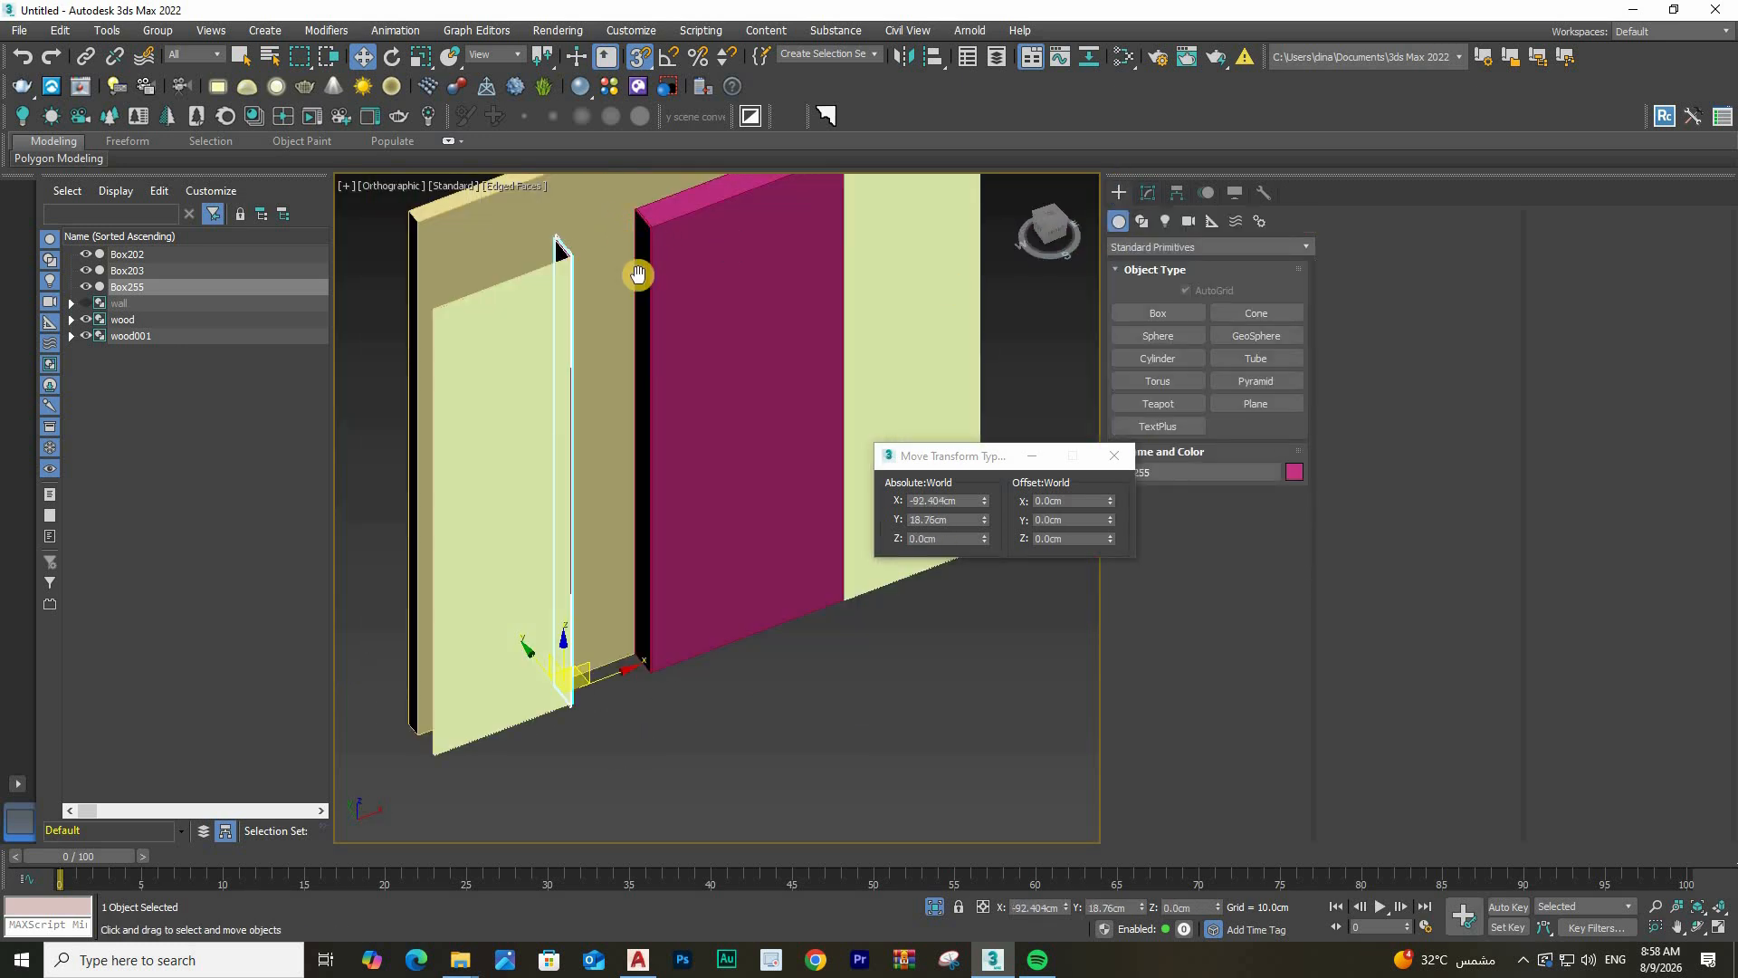
scroll(648, 230, up, 4)
alt+middle_drag(647, 231, 665, 299)
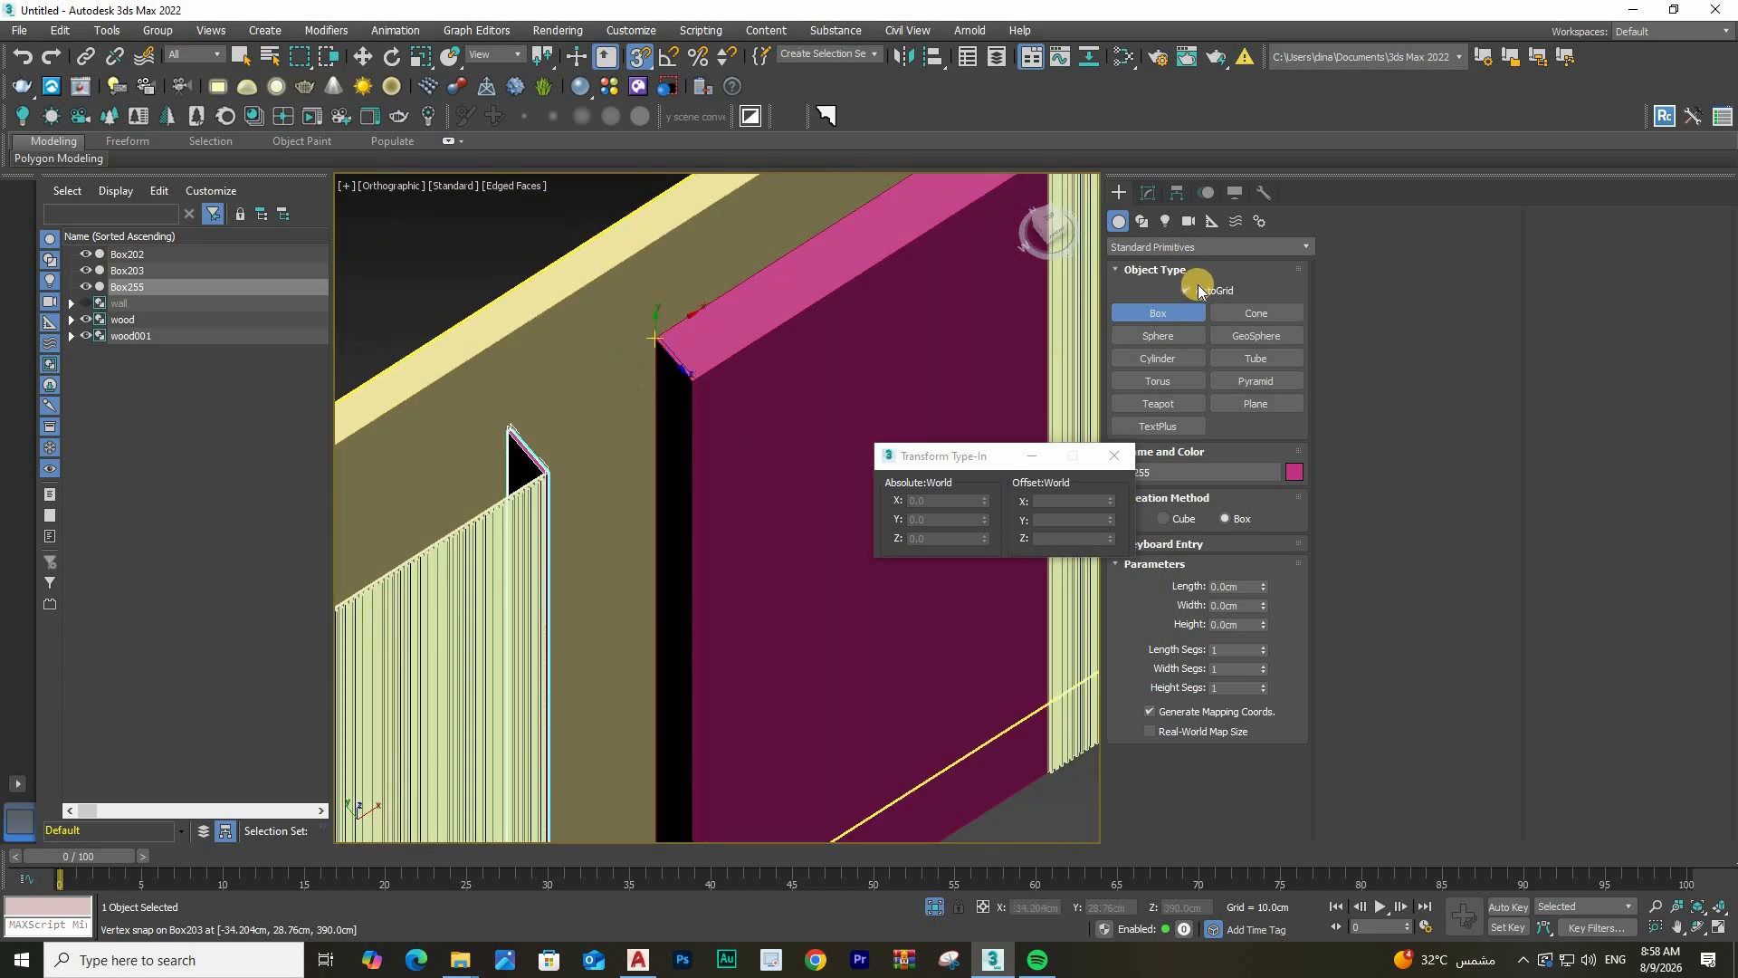
scroll(660, 362, up, 5)
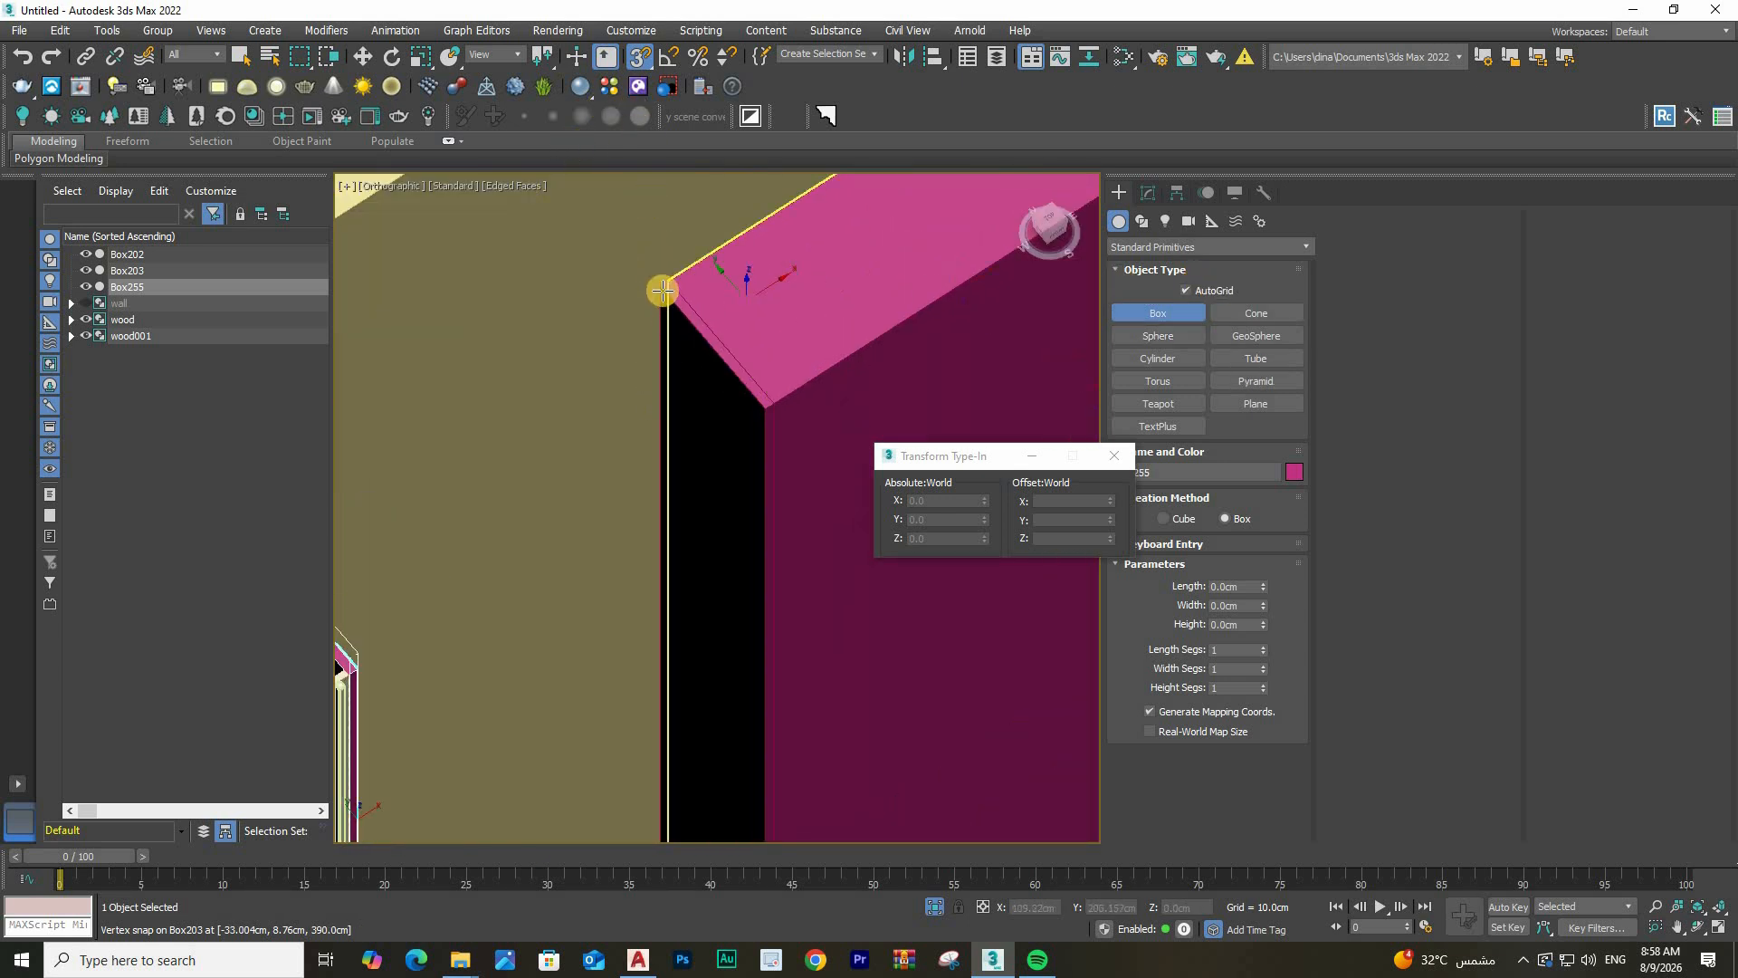
drag(610, 459, 560, 532)
scroll(526, 462, down, 3)
scroll(550, 480, up, 3)
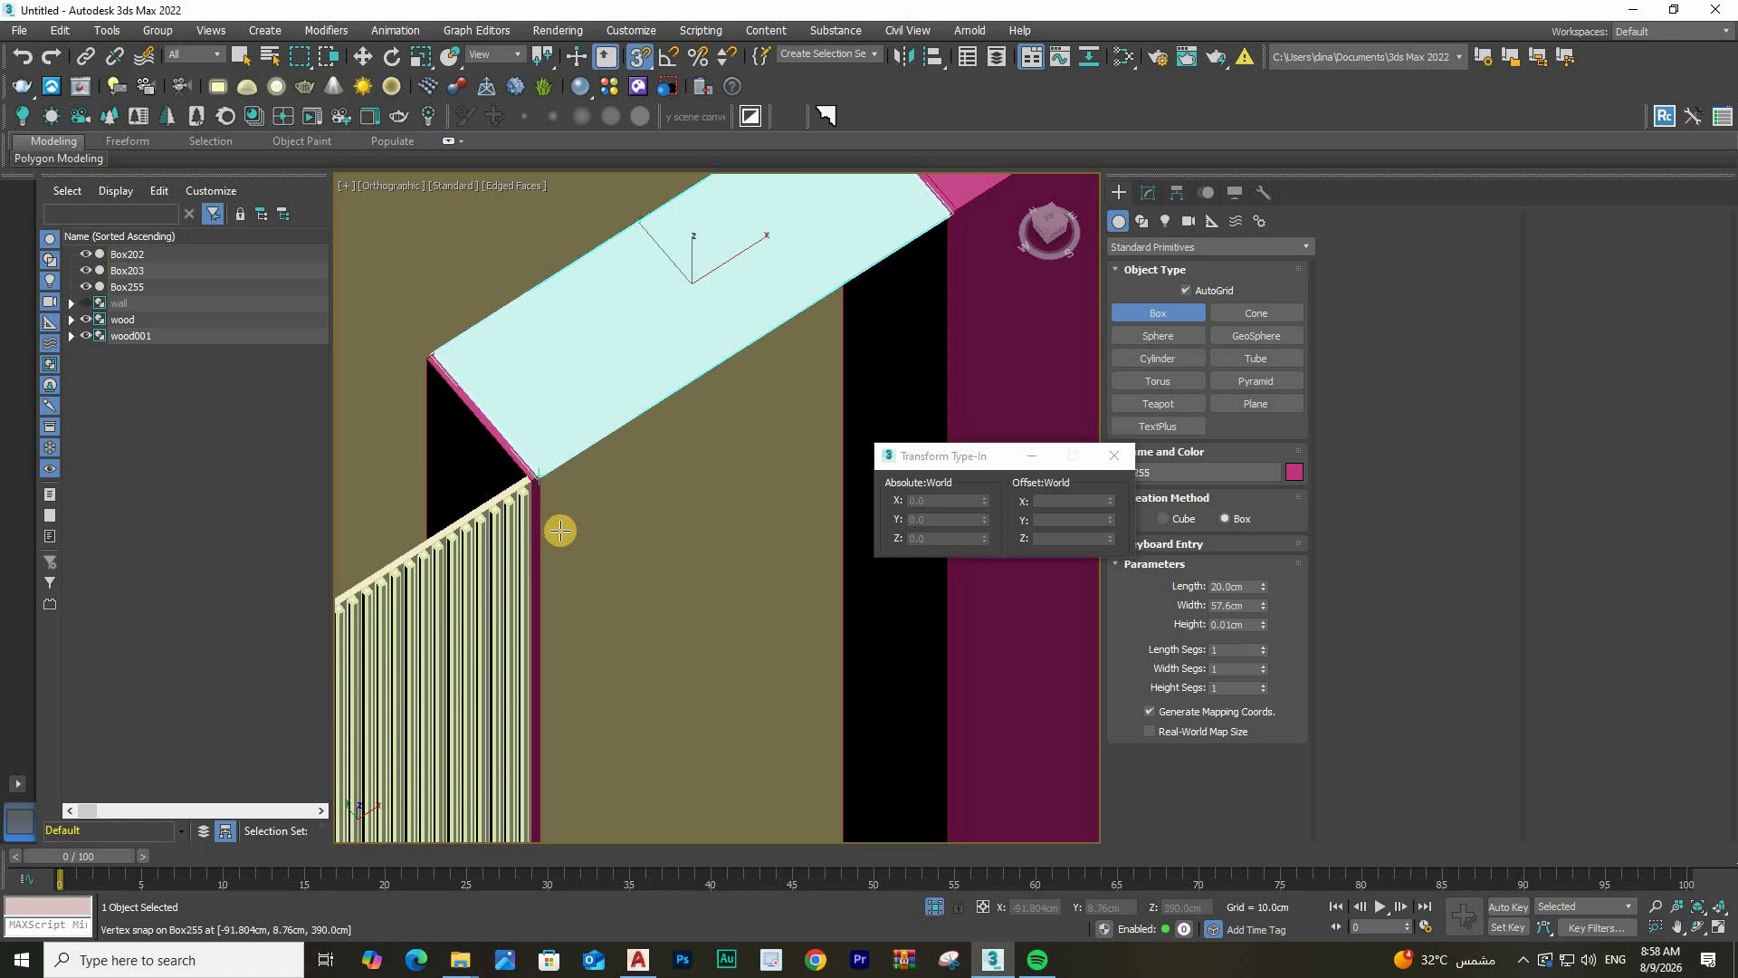
click(831, 354)
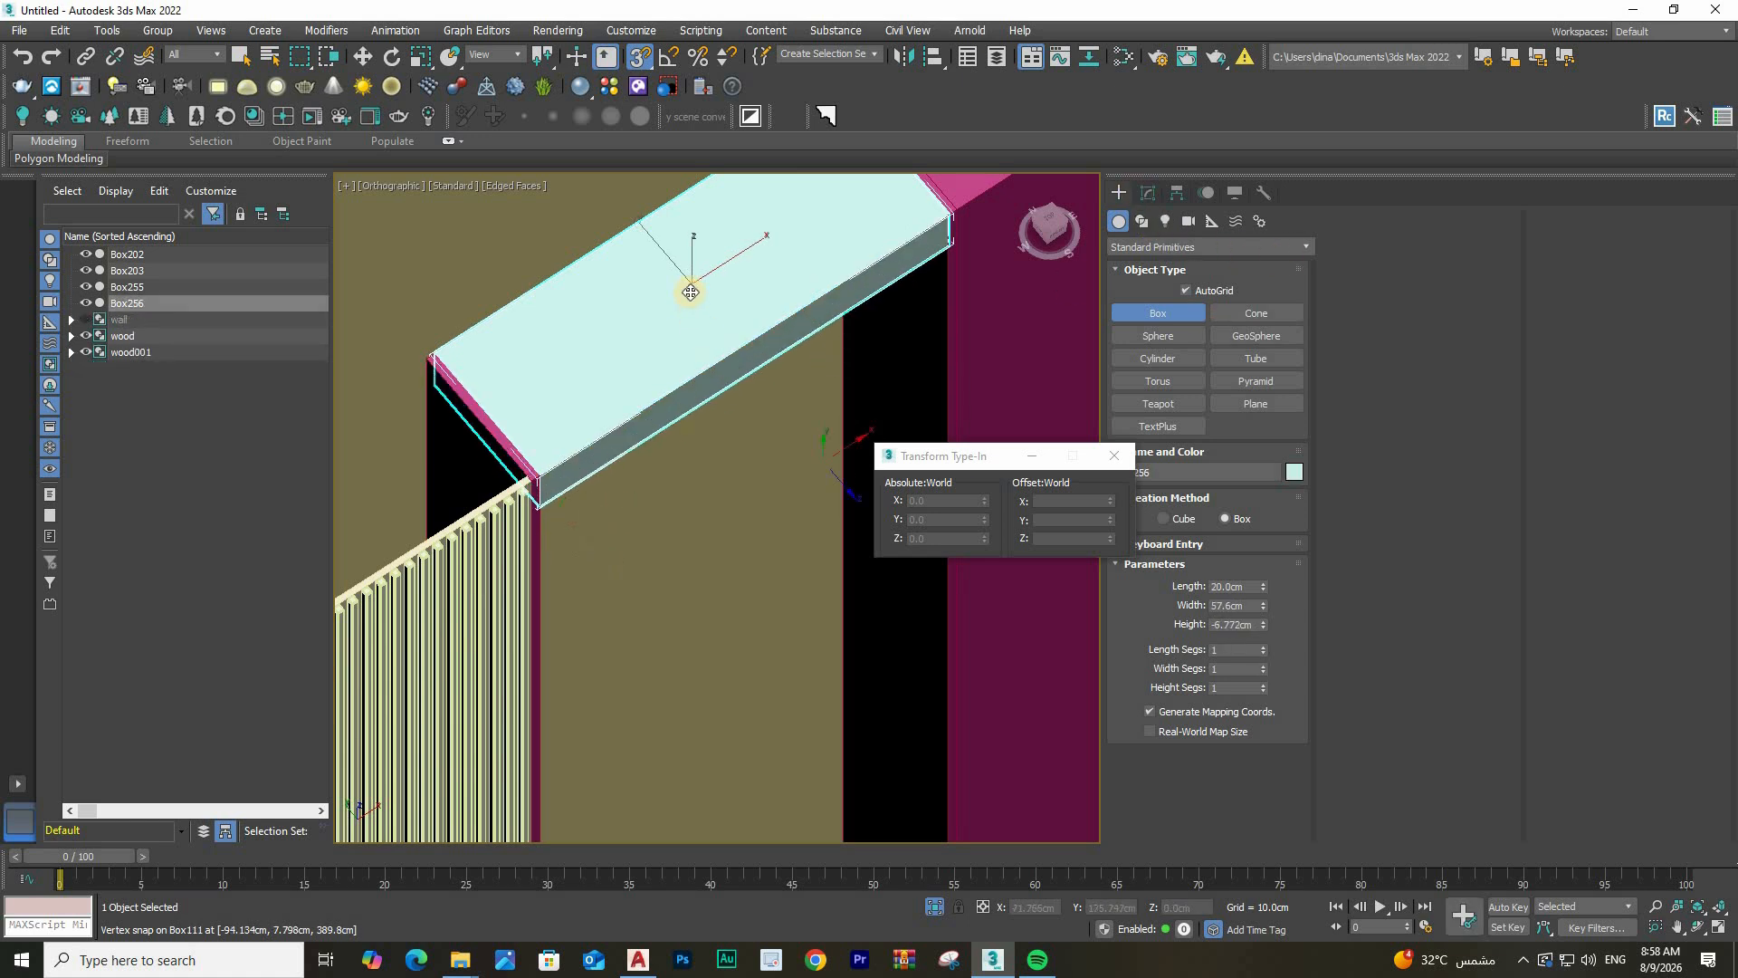
key(w)
alt+middle_drag(1214, 497, 1310, 503)
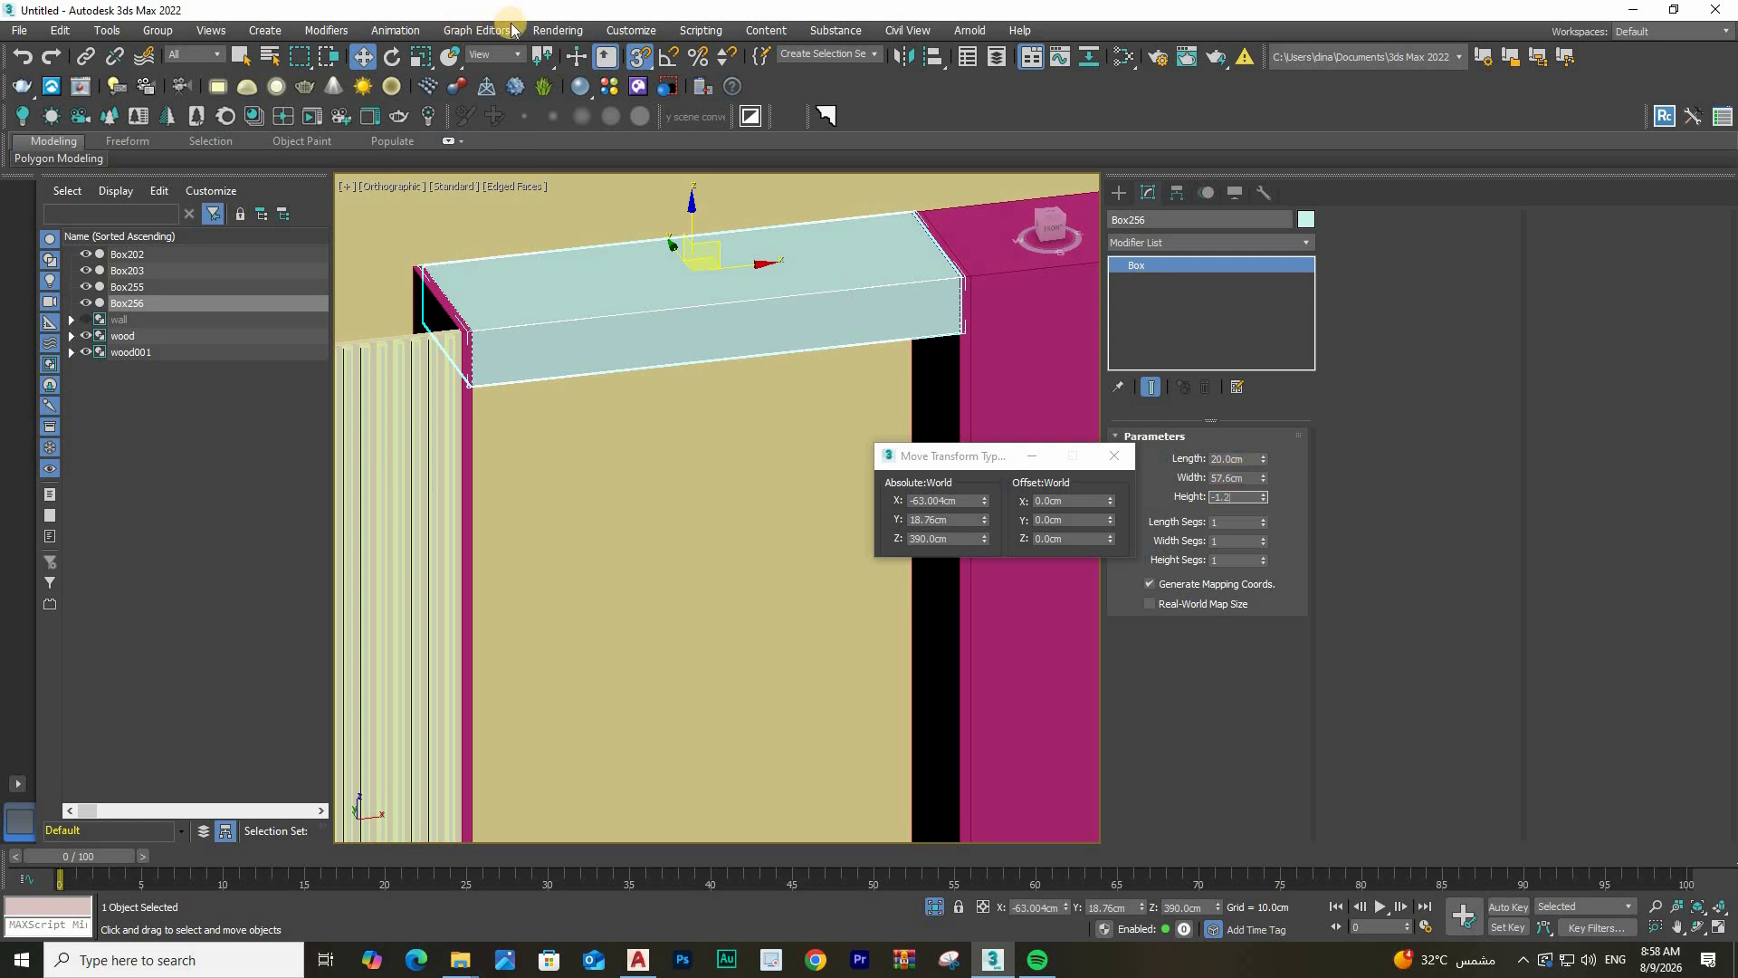
Clone the top board once straight down along Z to just above the floor, with snapping off
click(644, 60)
scroll(715, 244, down, 7)
alt+middle_drag(718, 260, 706, 209)
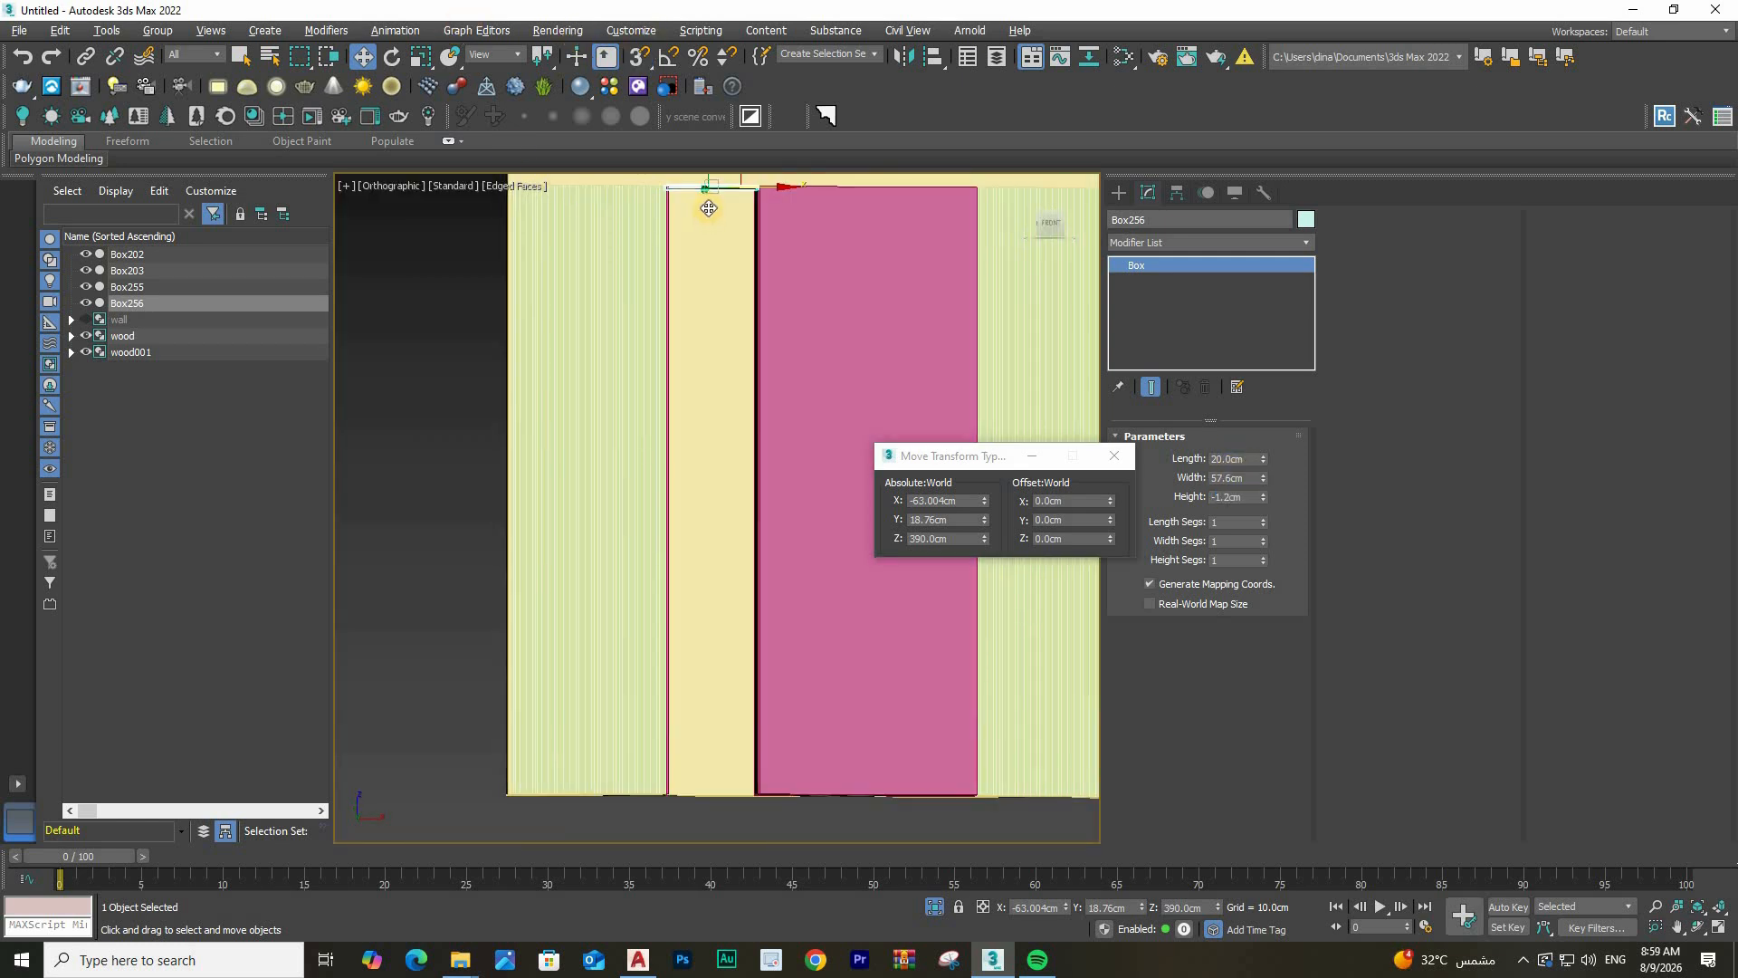
scroll(713, 230, down, 2)
middle_drag(733, 521, 733, 584)
mouse_move(709, 206)
shift+mouse_down()
mouse_move(796, 461)
mouse_move(788, 422)
mouse_move(785, 572)
shift+mouse_up()
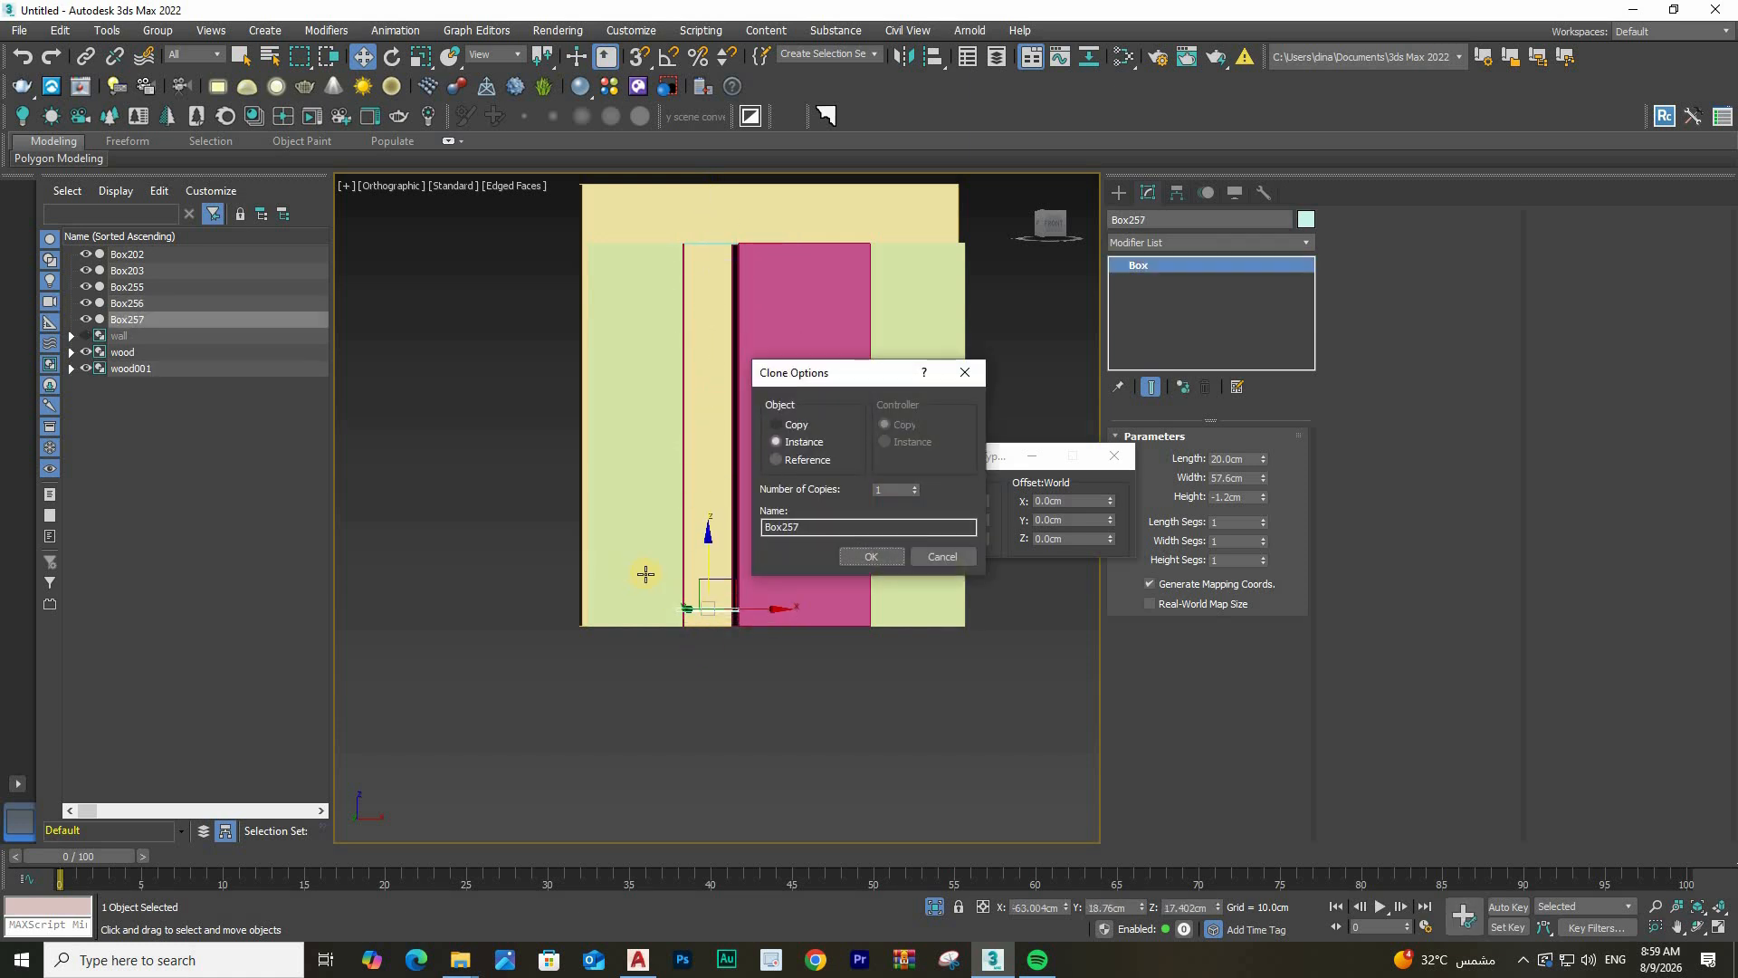
key(Return)
Snap the cloned board down along Z so its underside rests on the floor between the side panels
scroll(671, 507, up, 10)
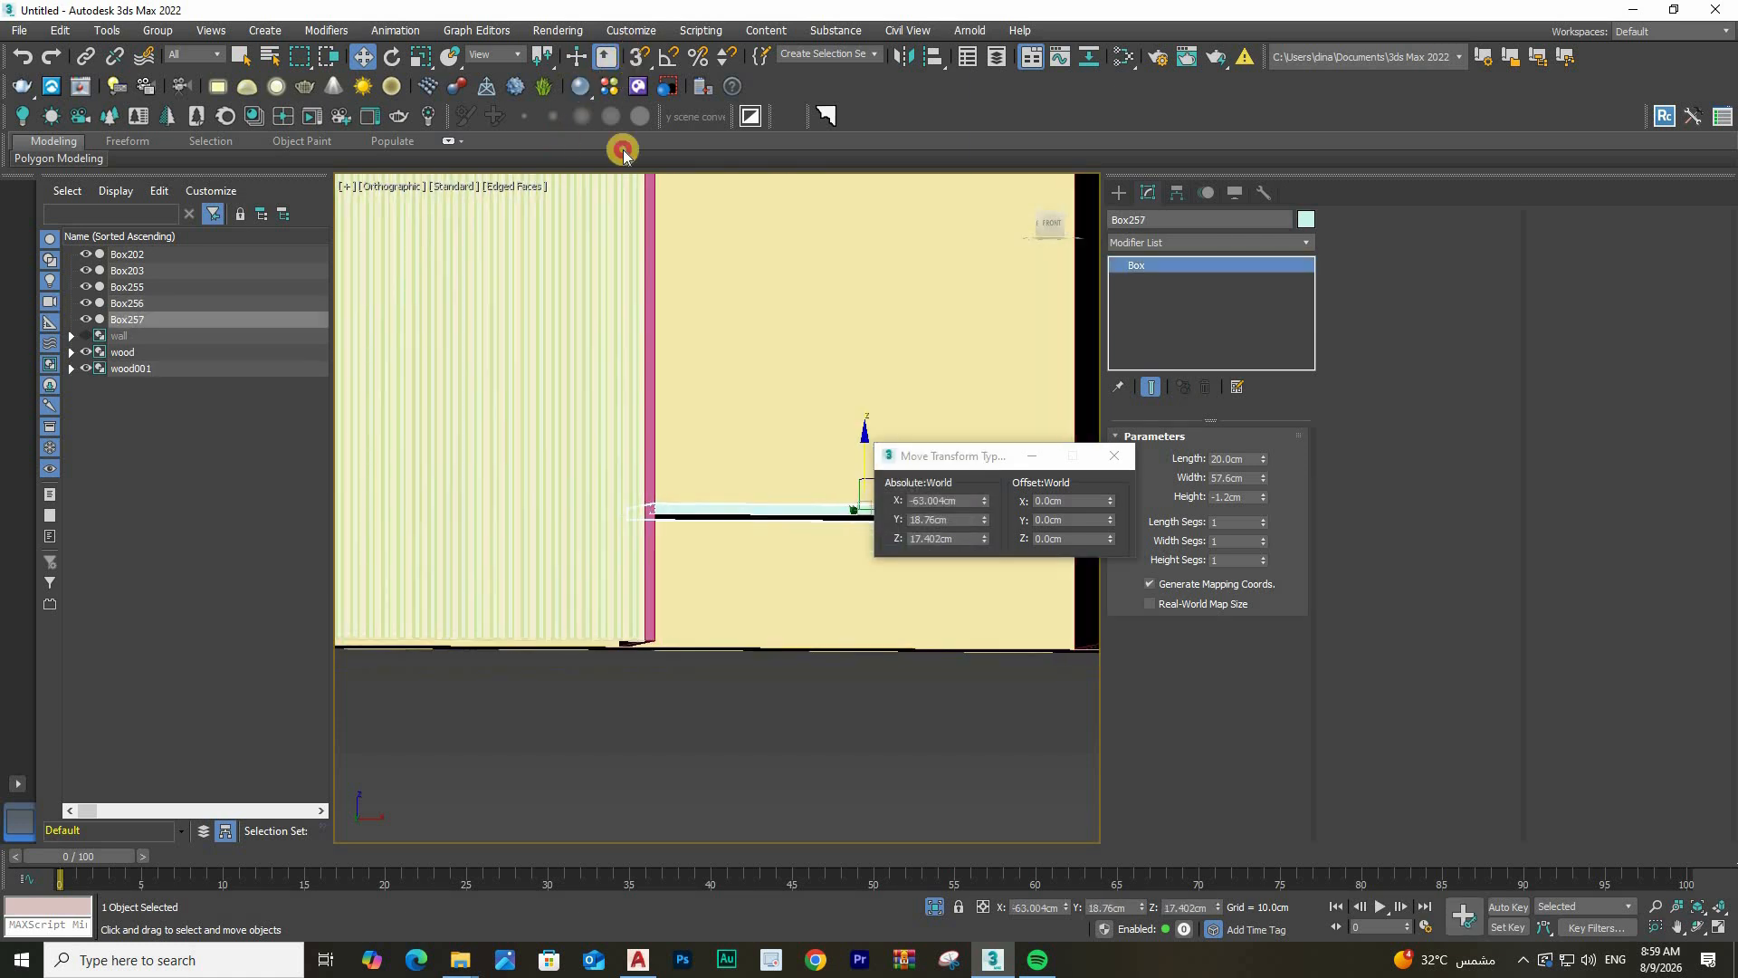
key(s)
scroll(648, 543, up, 4)
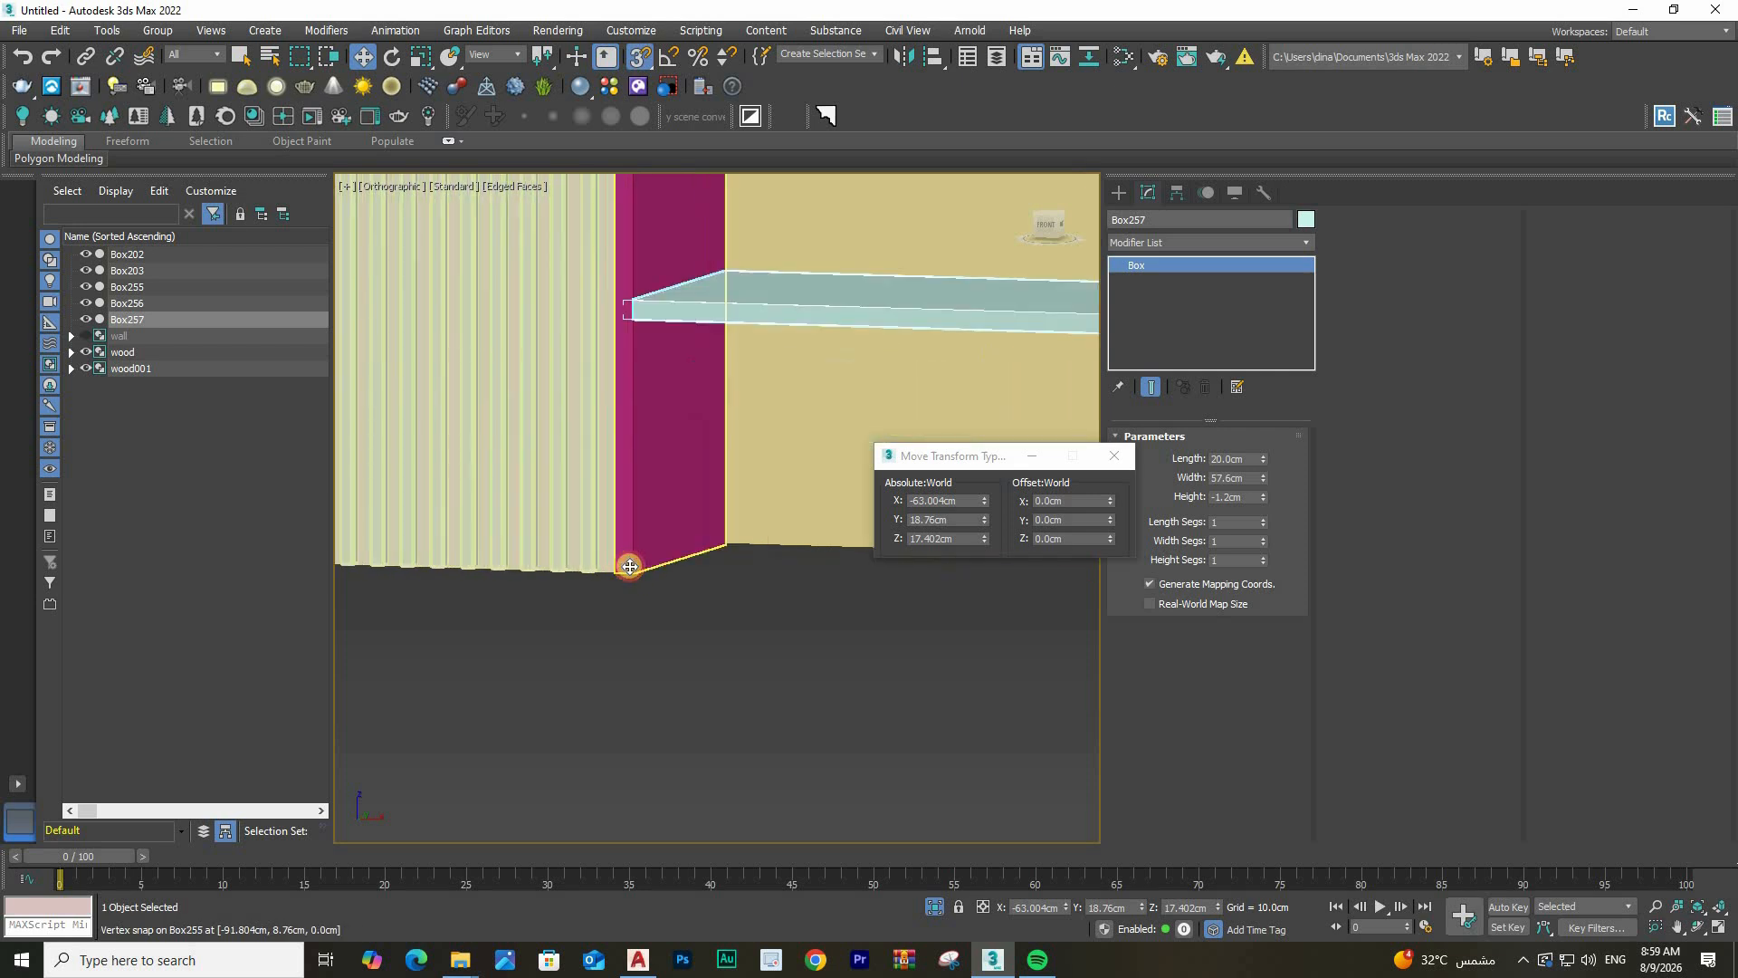
drag(630, 567, 695, 588)
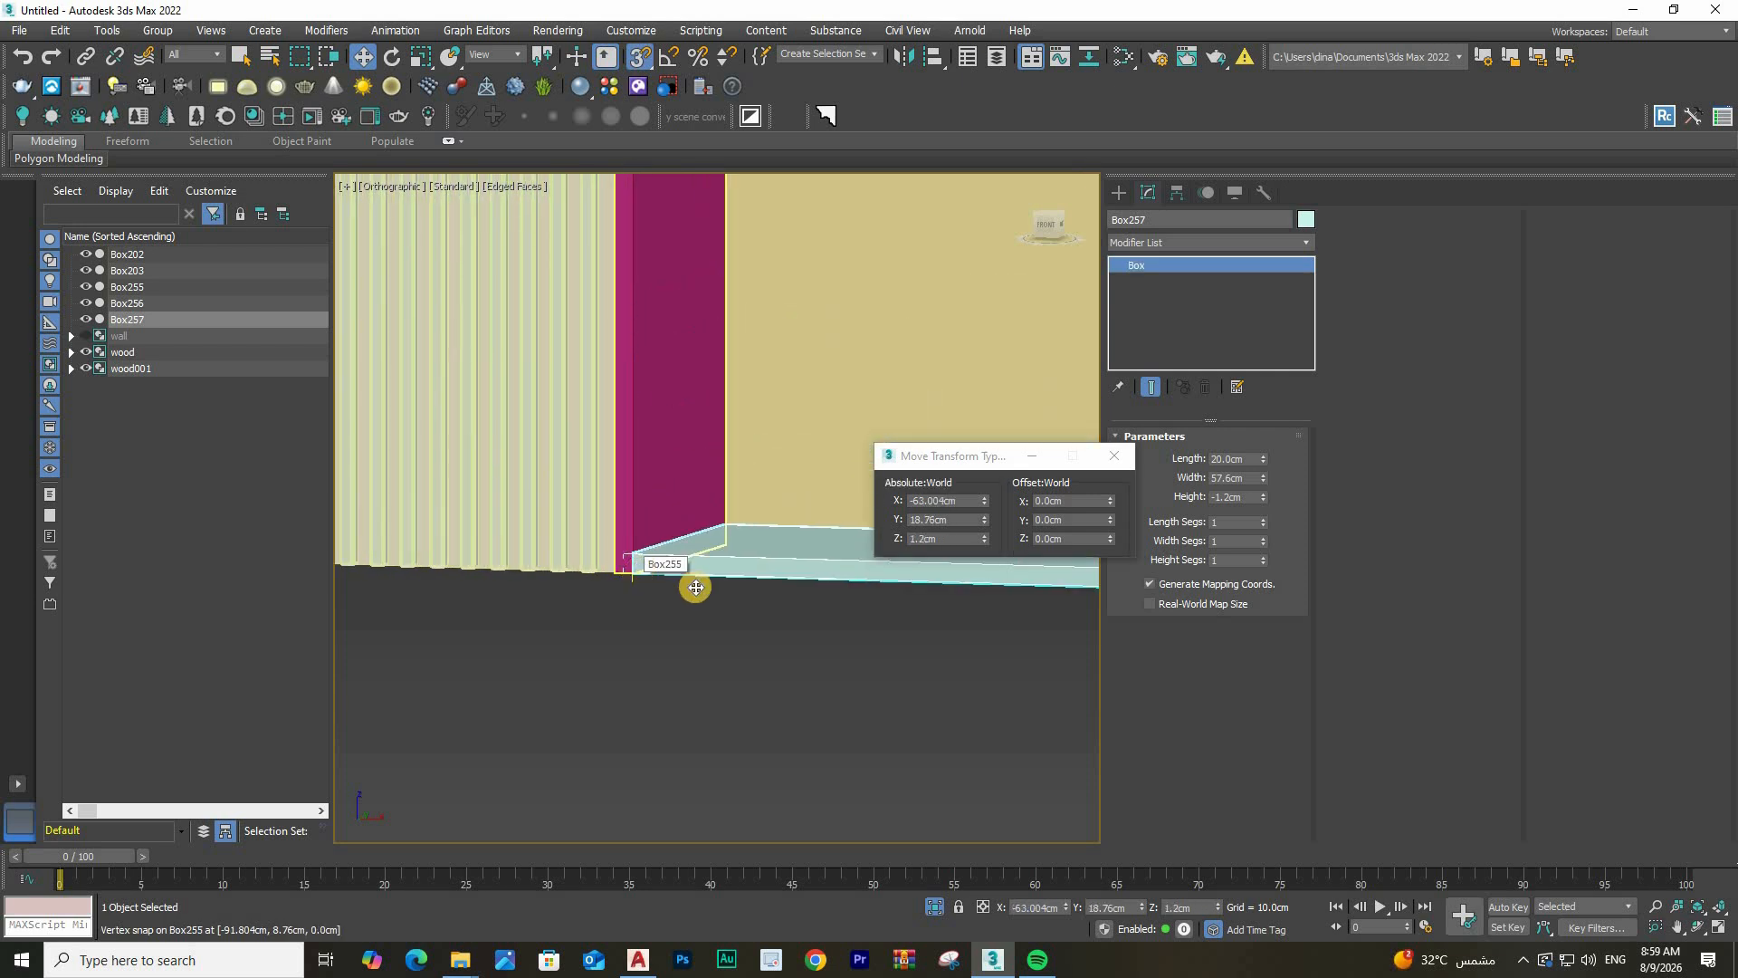
alt+middle_drag(650, 549, 702, 549)
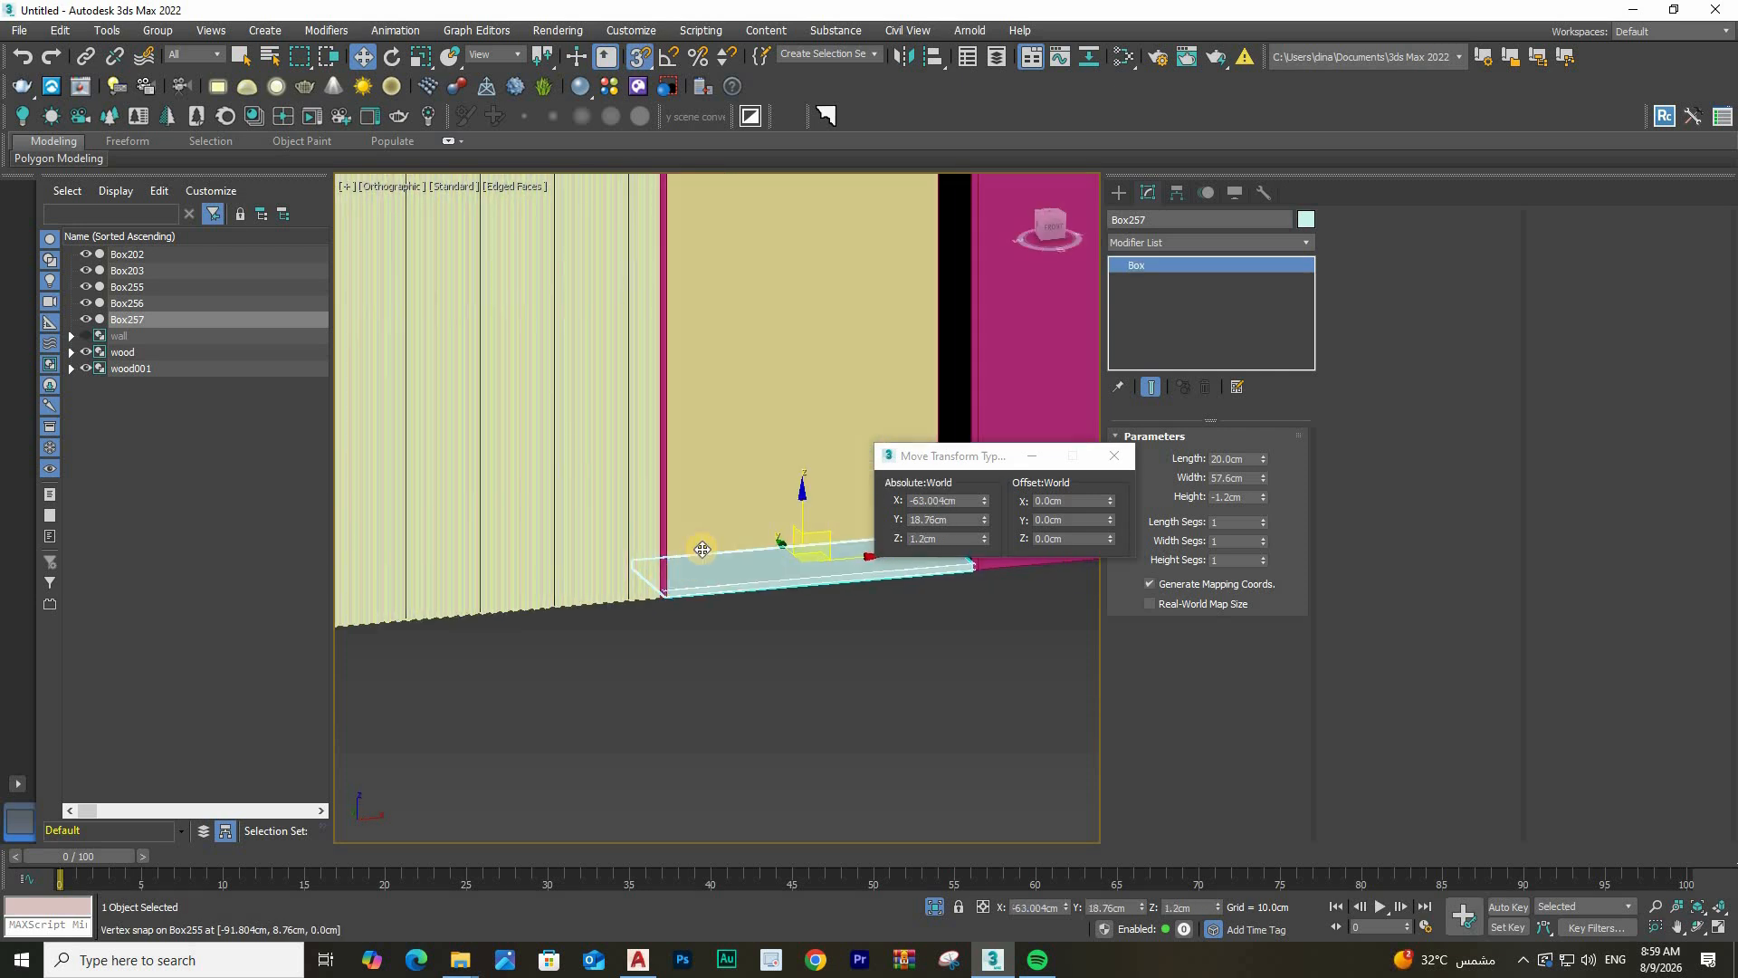
alt+middle_drag(1148, 244, 1112, 195)
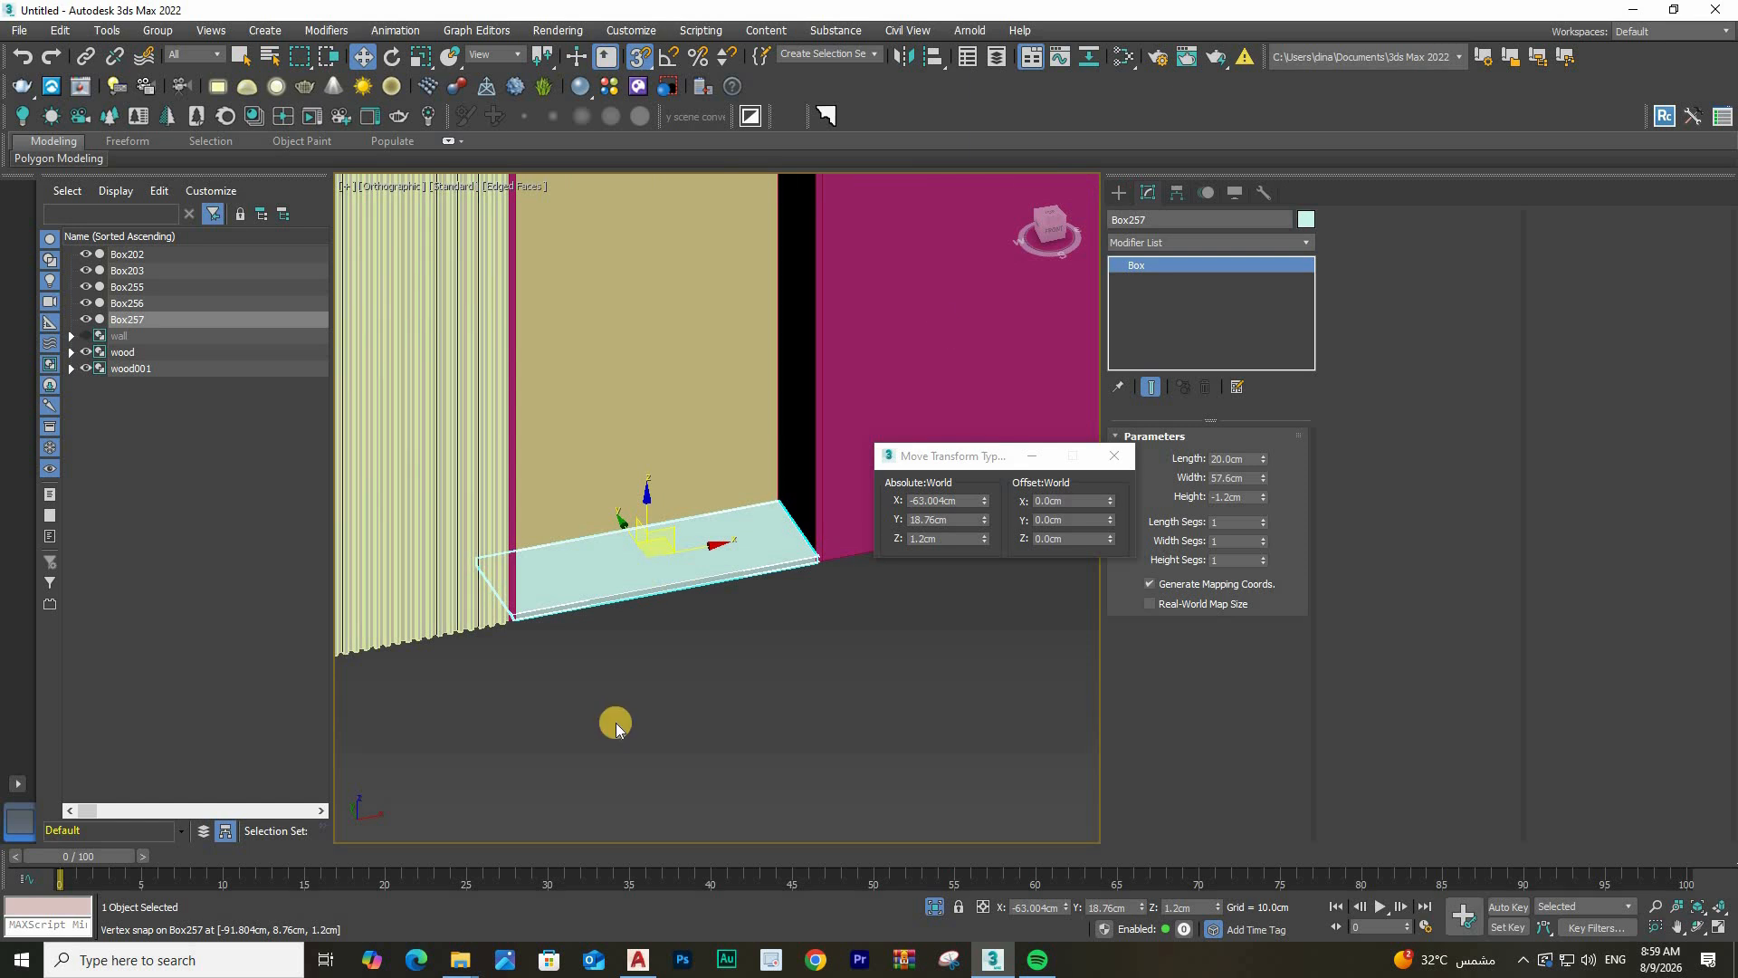
Increase the bottom board's height upward to about 10.7 cm and snap its base down to floor level
scroll(616, 723, down, 6)
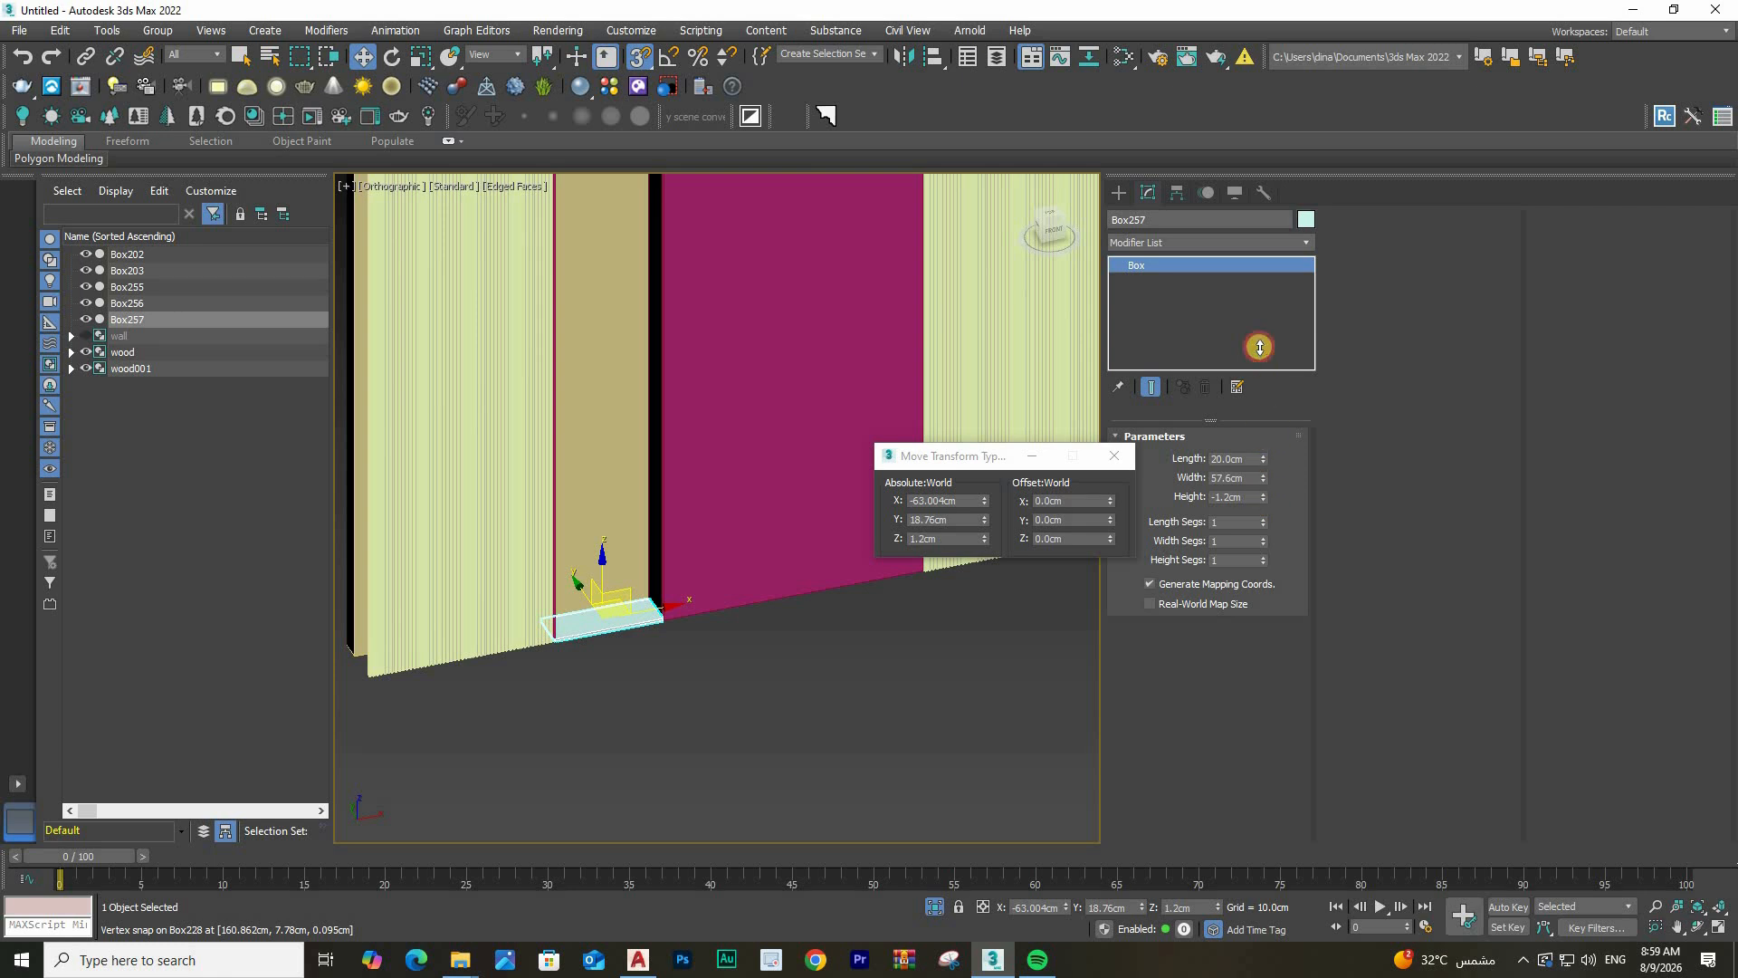
drag(1227, 539, 544, 607)
scroll(536, 609, up, 4)
alt+middle_drag(536, 608, 497, 594)
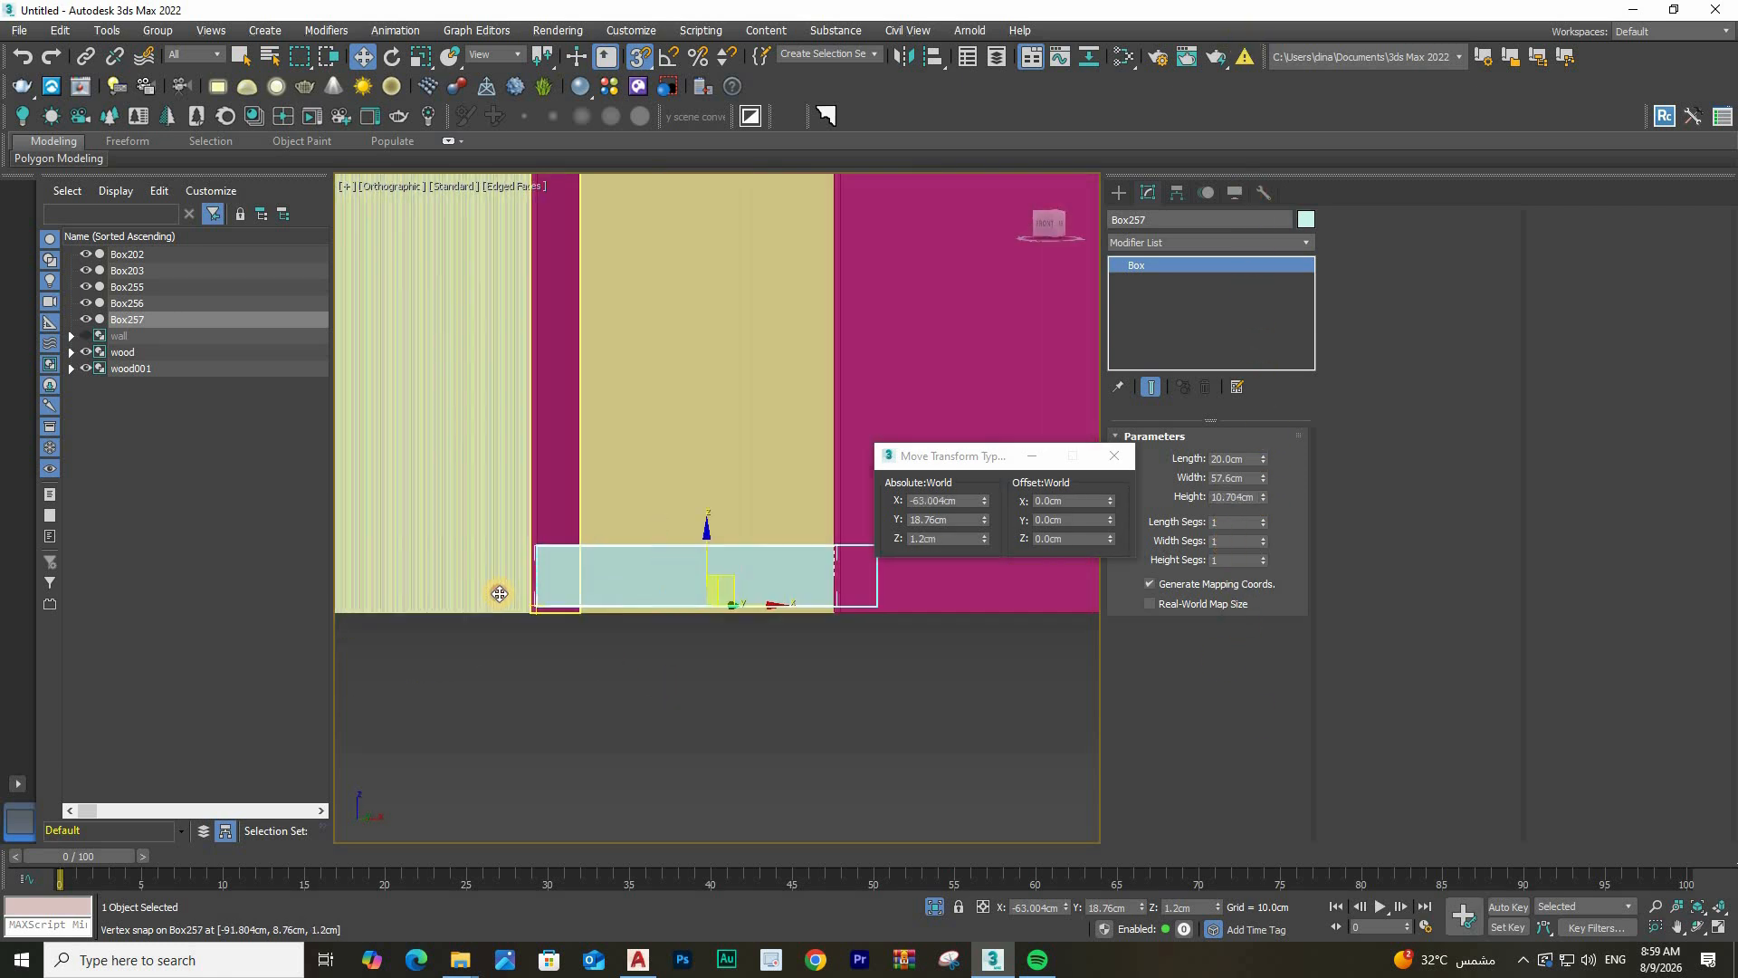
scroll(497, 594, up, 8)
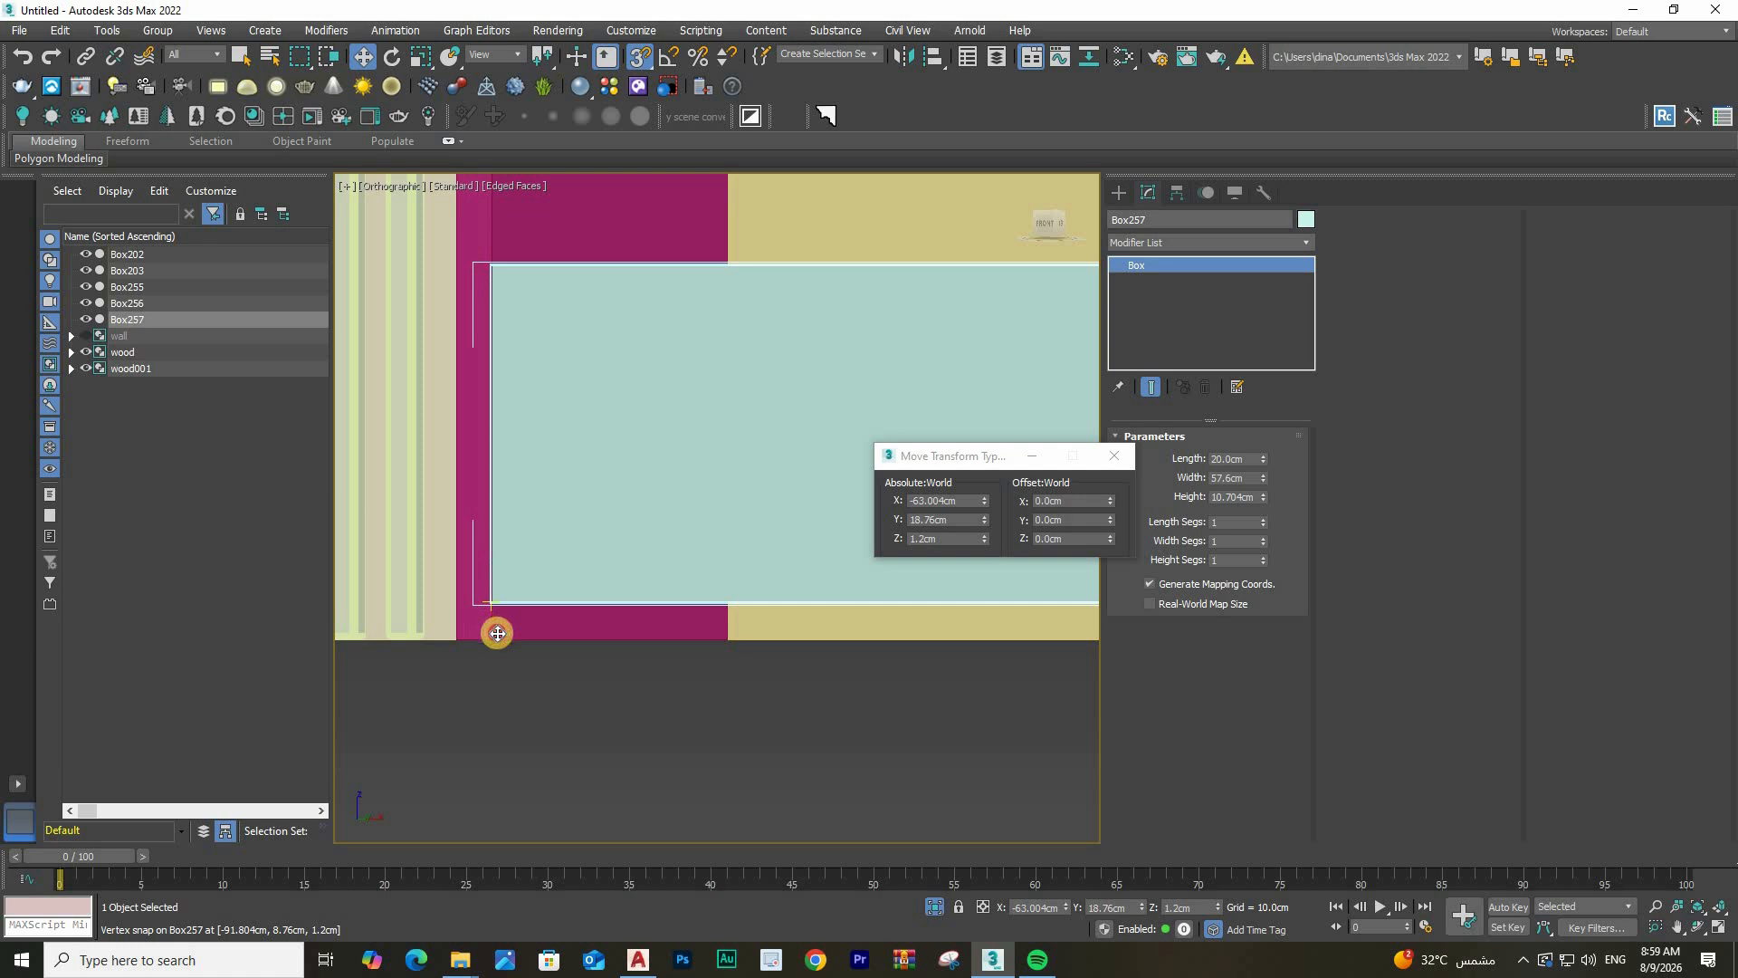
drag(497, 633, 904, 645)
key(shift+z)
key(shift+z)
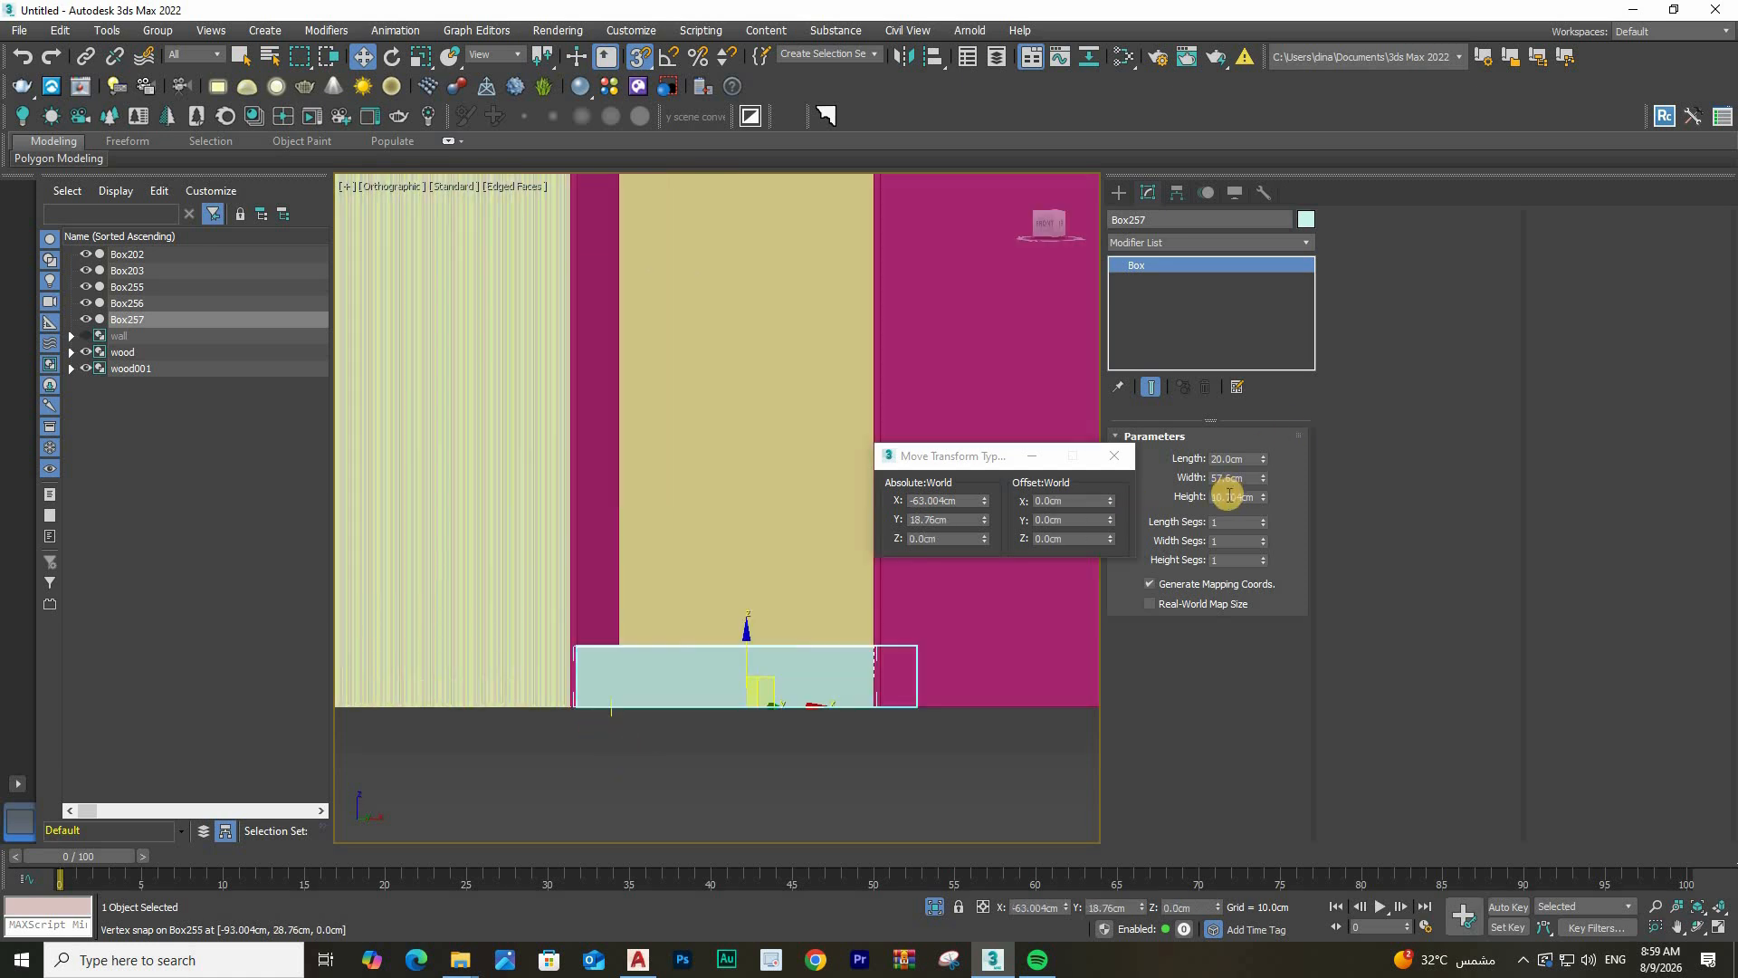
Set the bottom box's height to 90 cm
click(1228, 495)
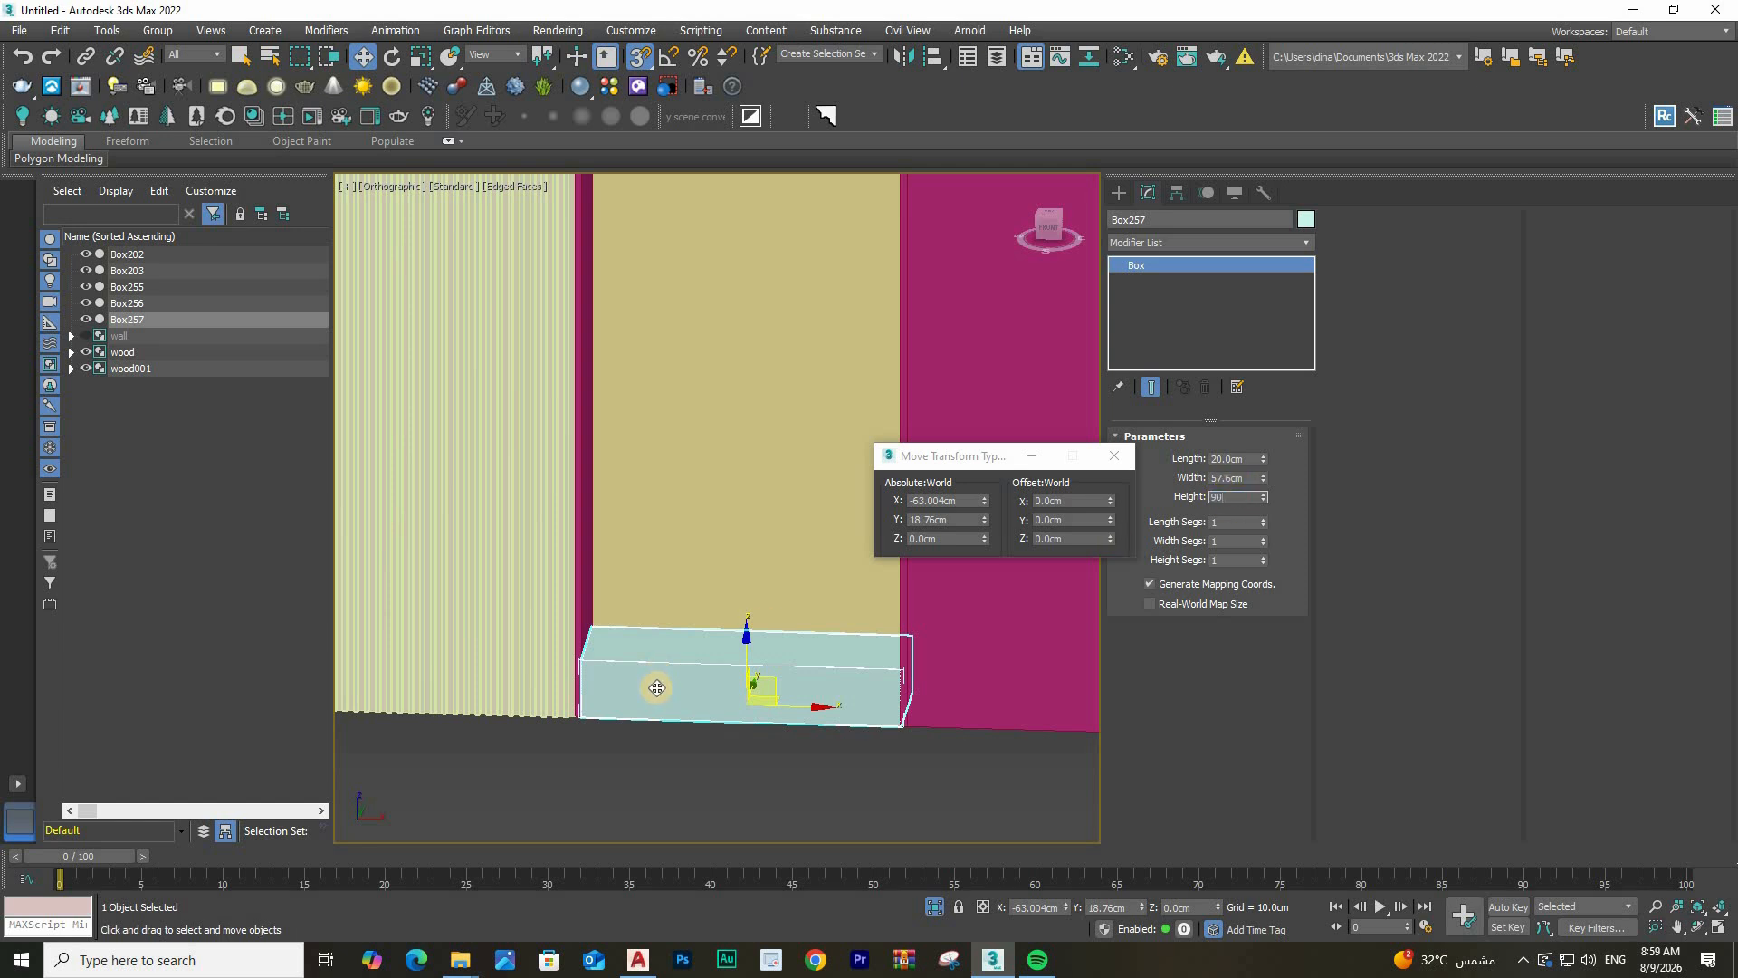
key(Return)
scroll(668, 685, down, 7)
alt+middle_drag(670, 686, 667, 611)
scroll(668, 607, up, 3)
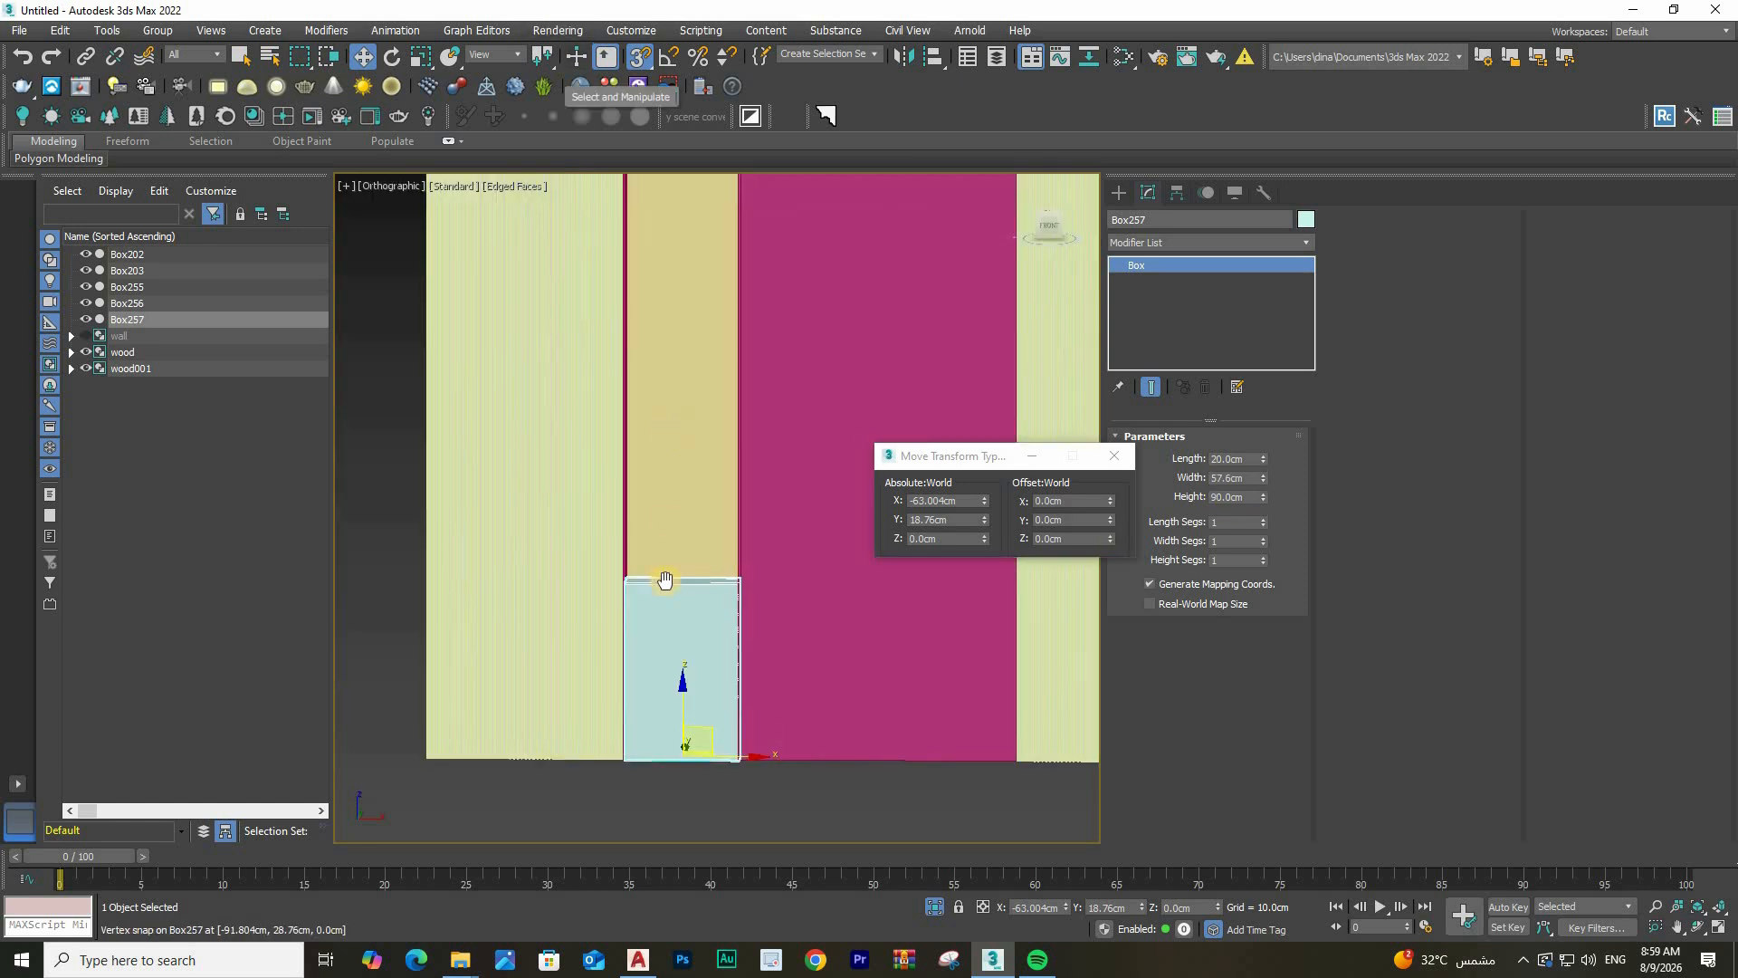
key(s)
alt+middle_drag(697, 200, 690, 176)
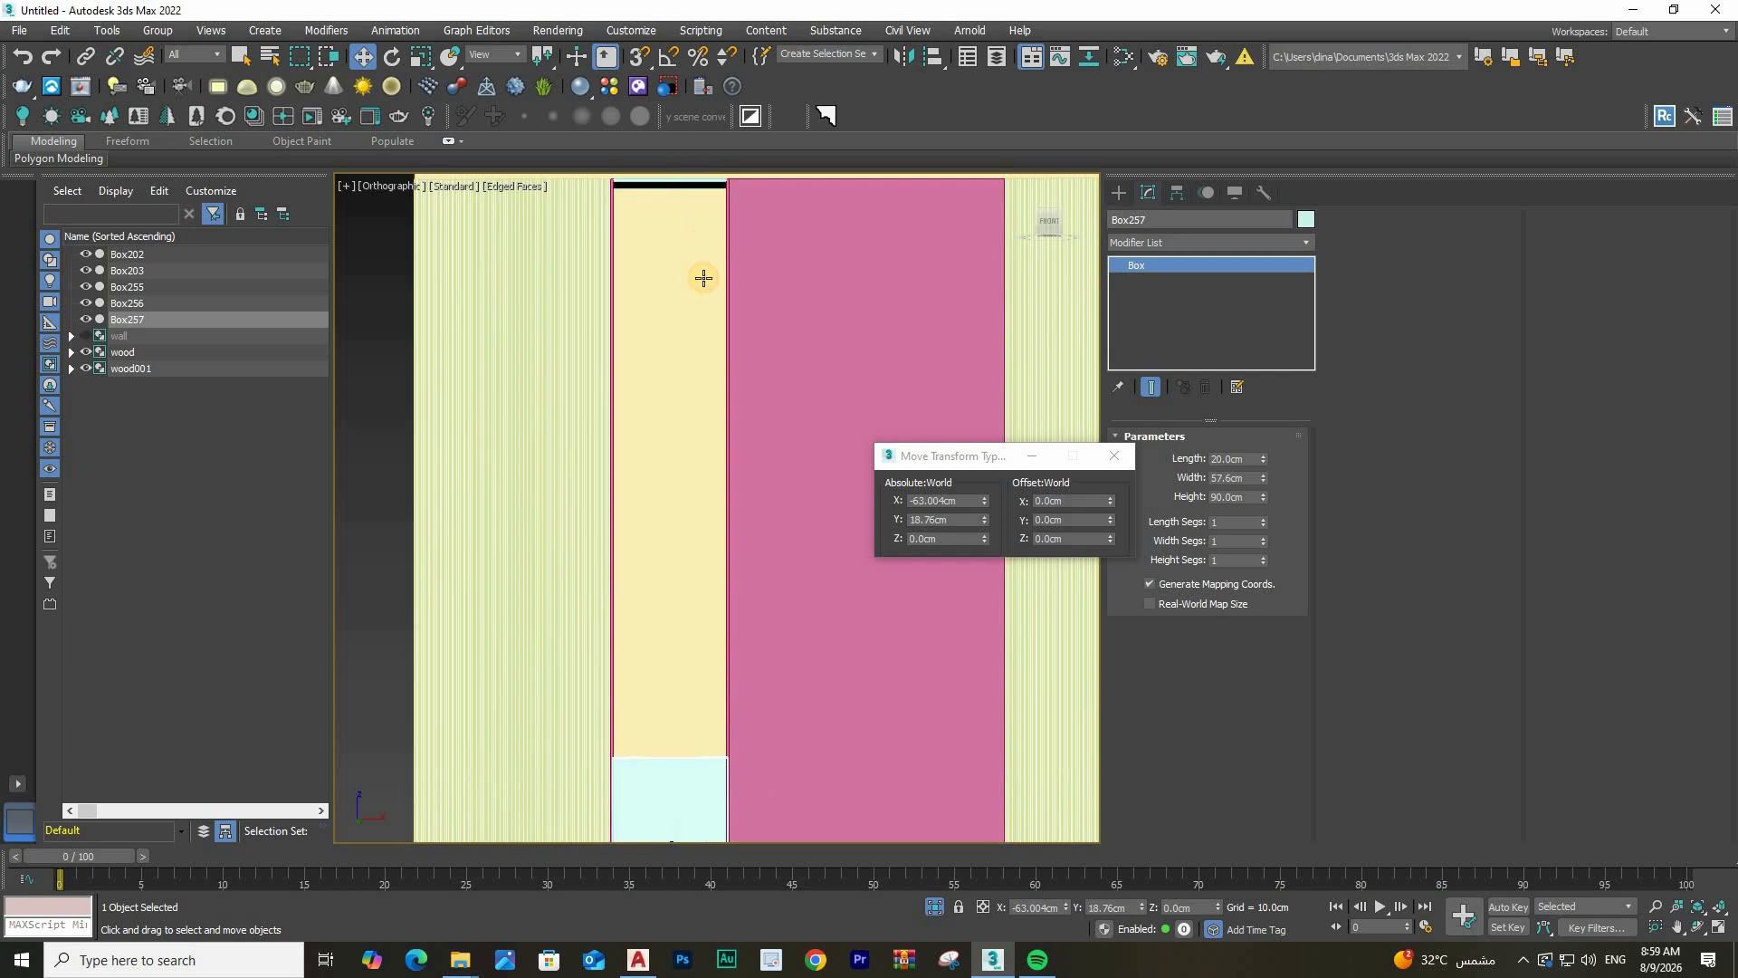
click(677, 186)
alt+middle_drag(725, 340, 724, 340)
scroll(724, 340, down, 3)
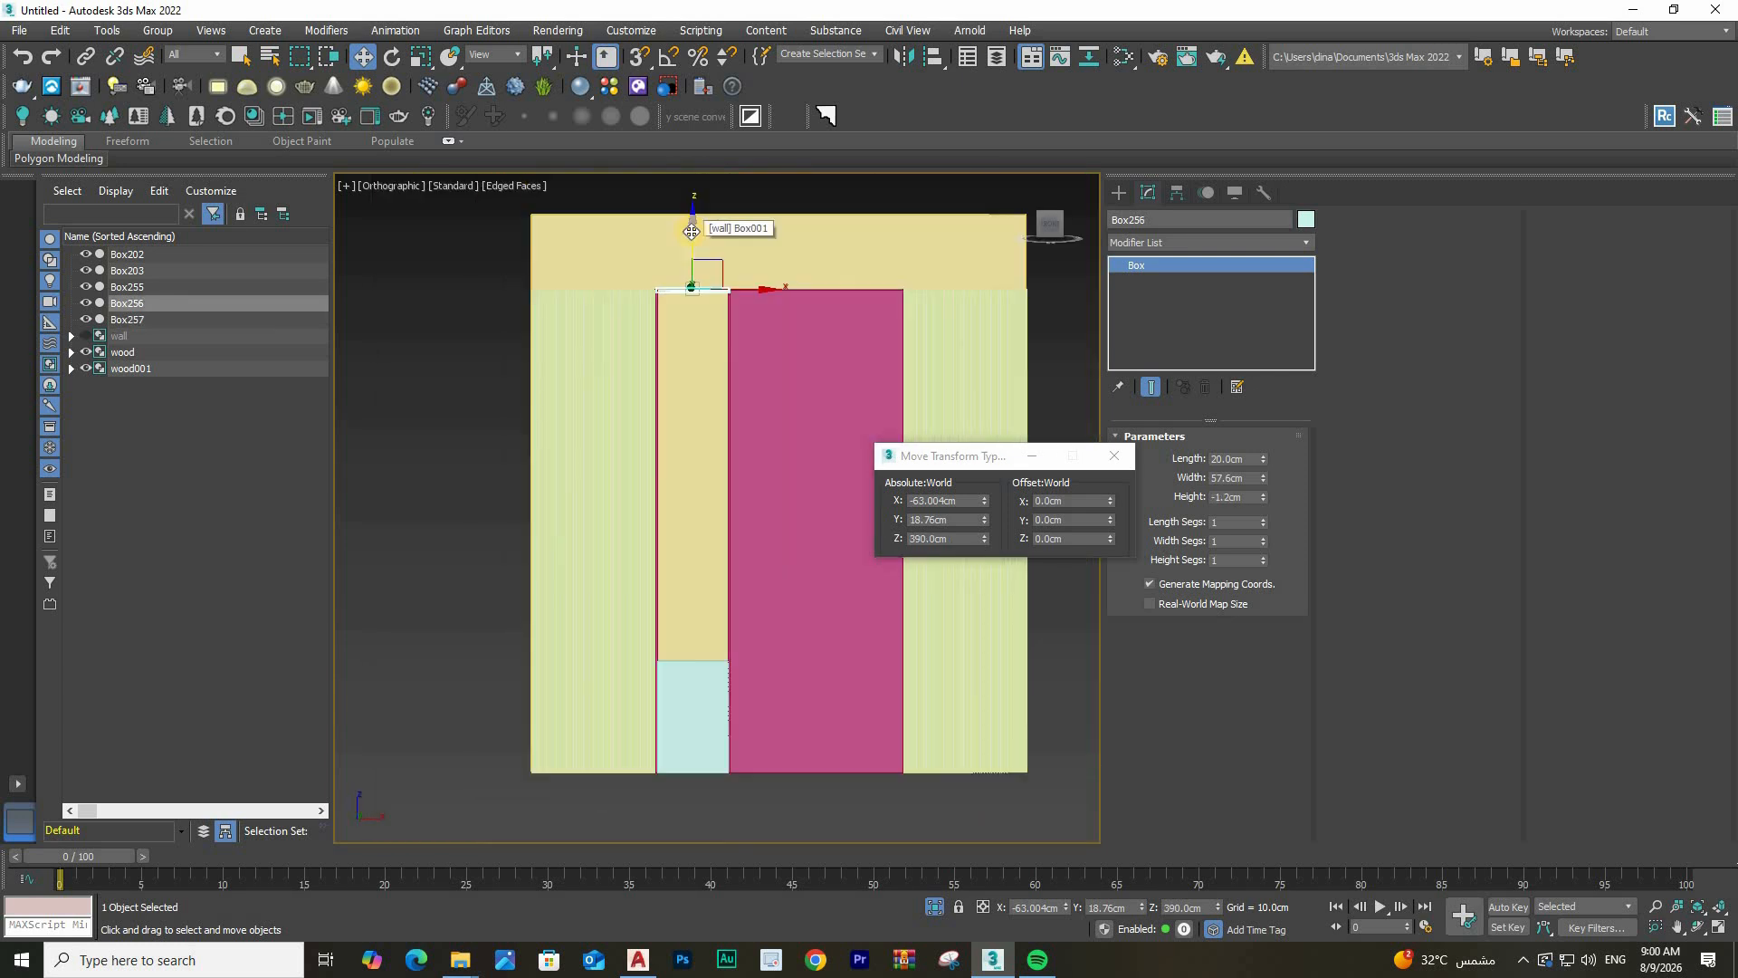
Draw a snapped 298.8 × 57.6 cm AutoGrid box filling the opening from the top board to the base box, about 7 cm thick
click(1196, 302)
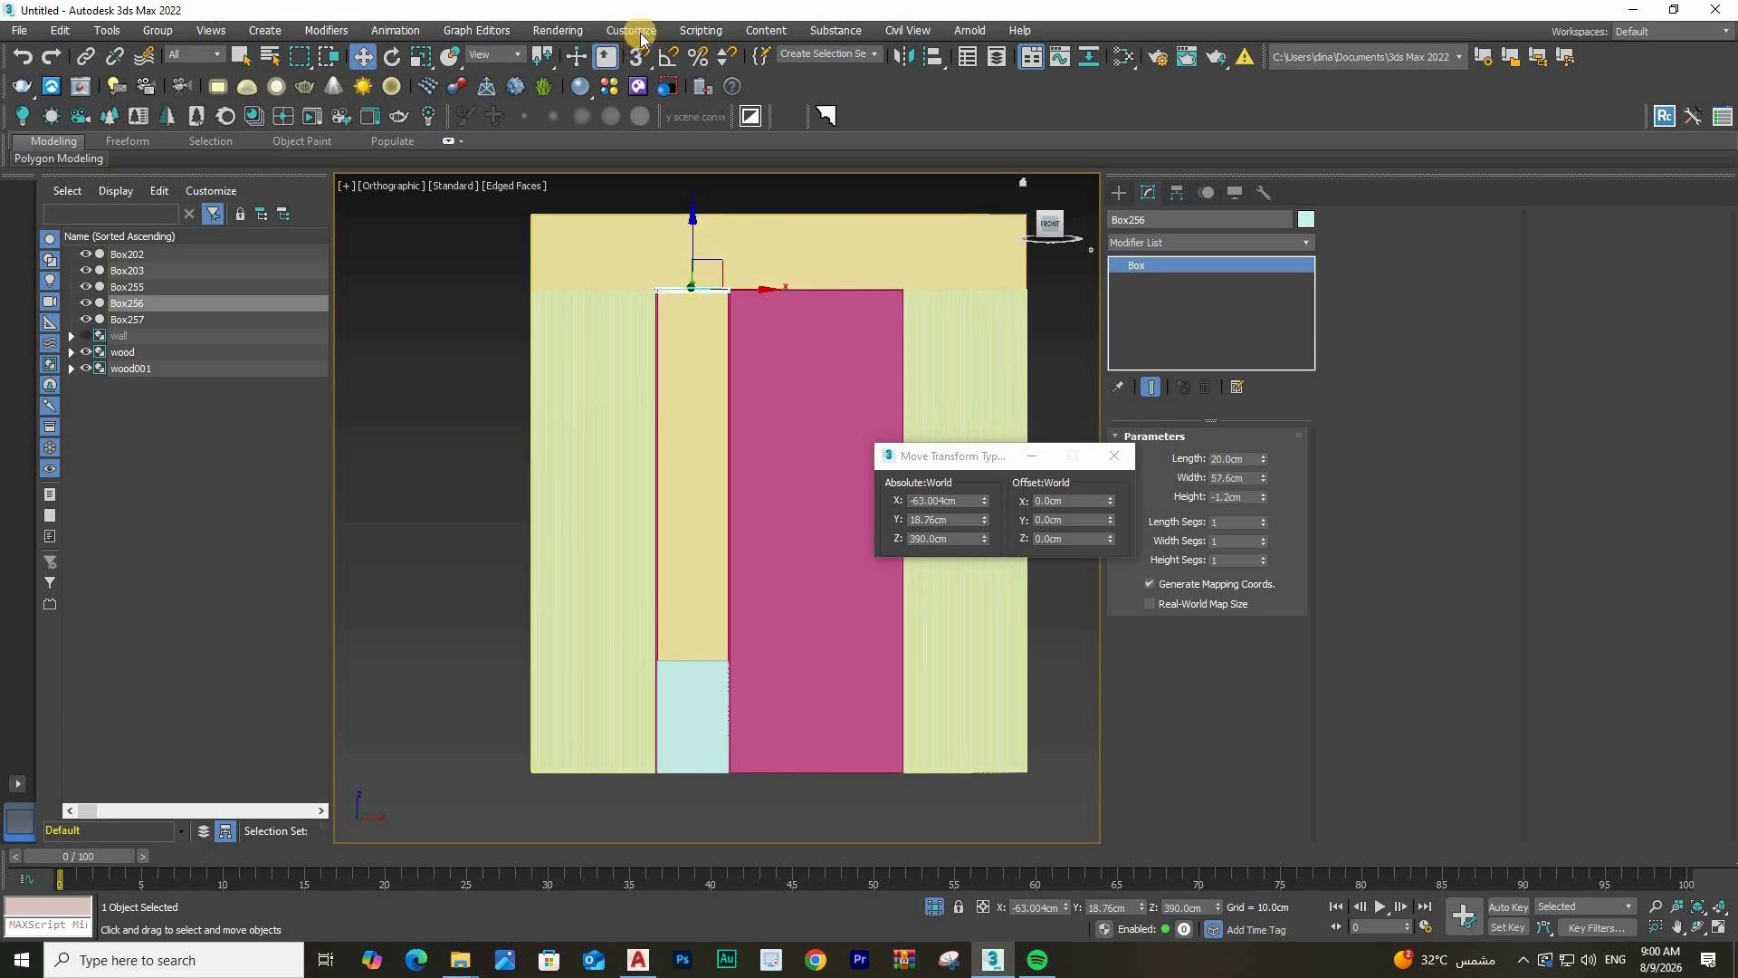
key(s)
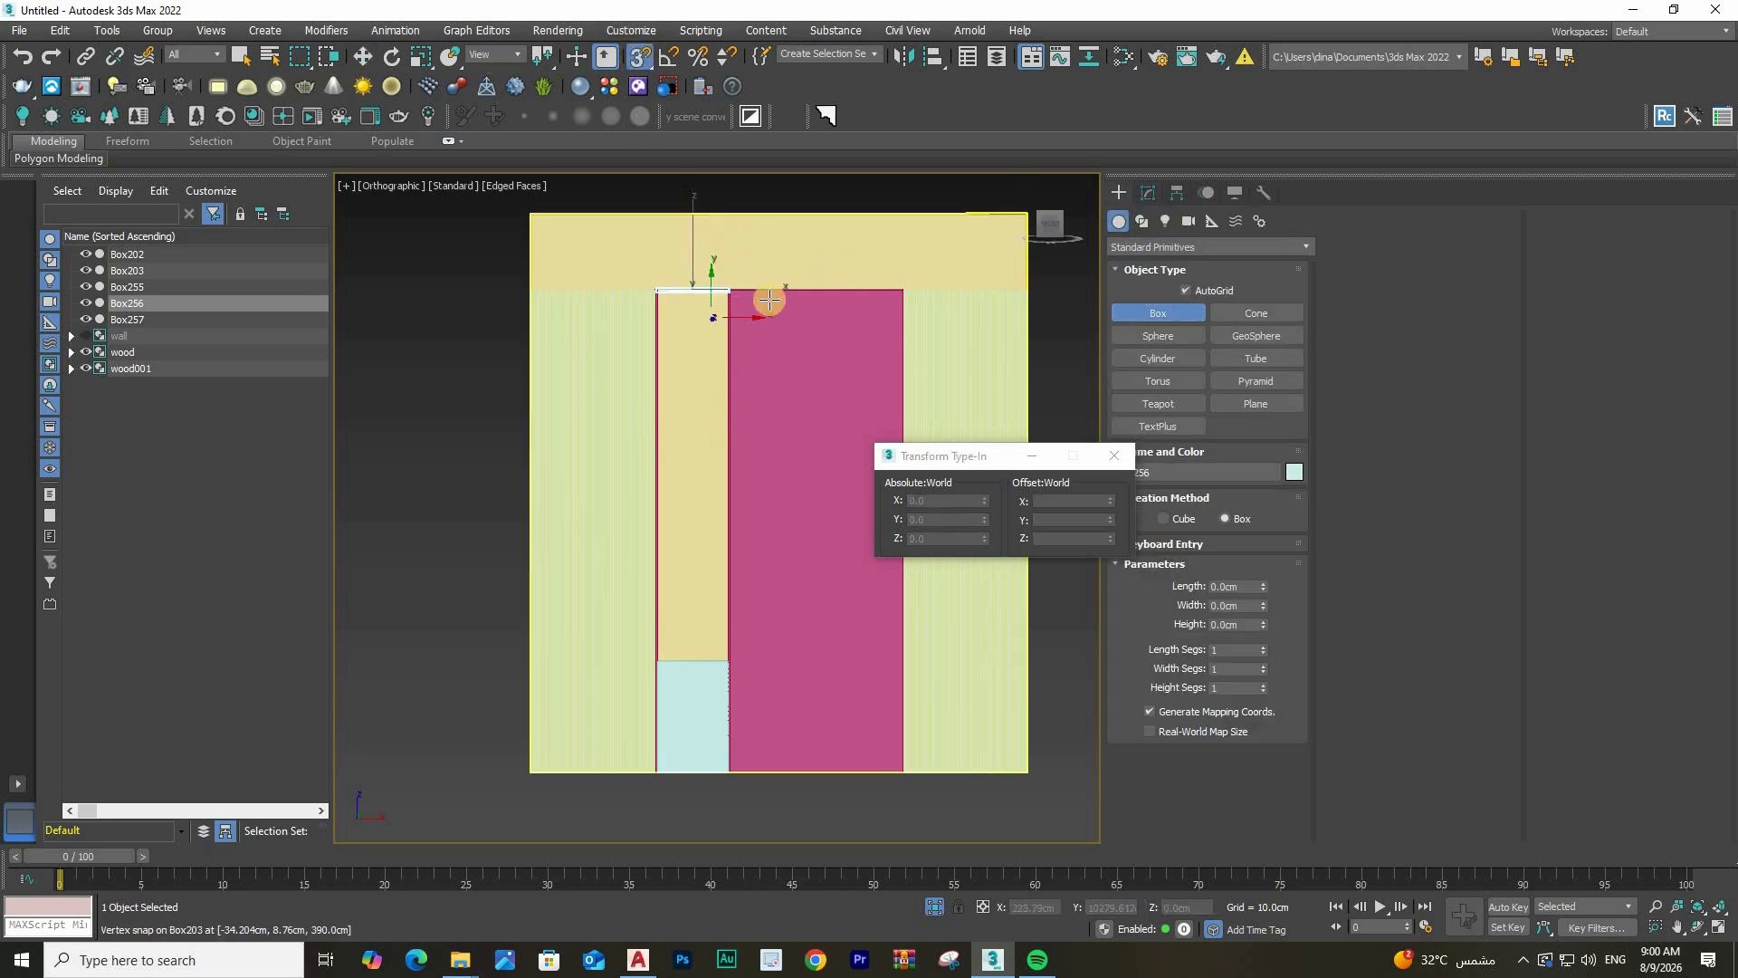
alt+middle_drag(768, 298, 775, 287)
scroll(776, 287, up, 8)
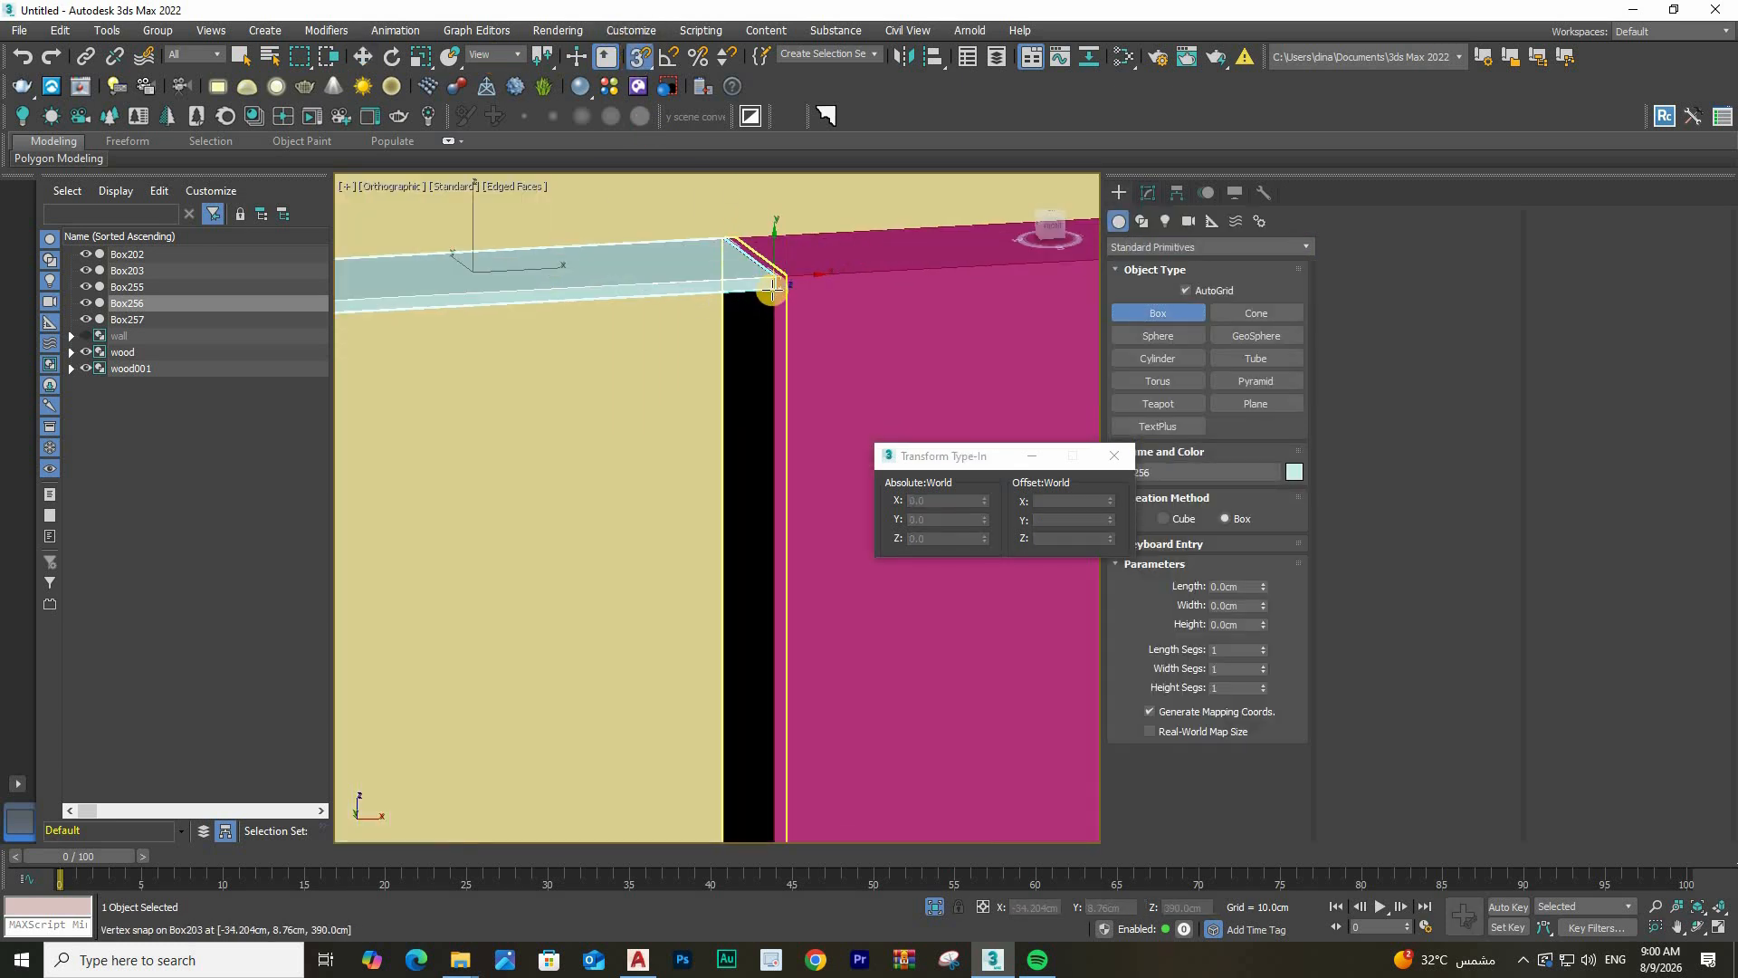
scroll(772, 290, up, 5)
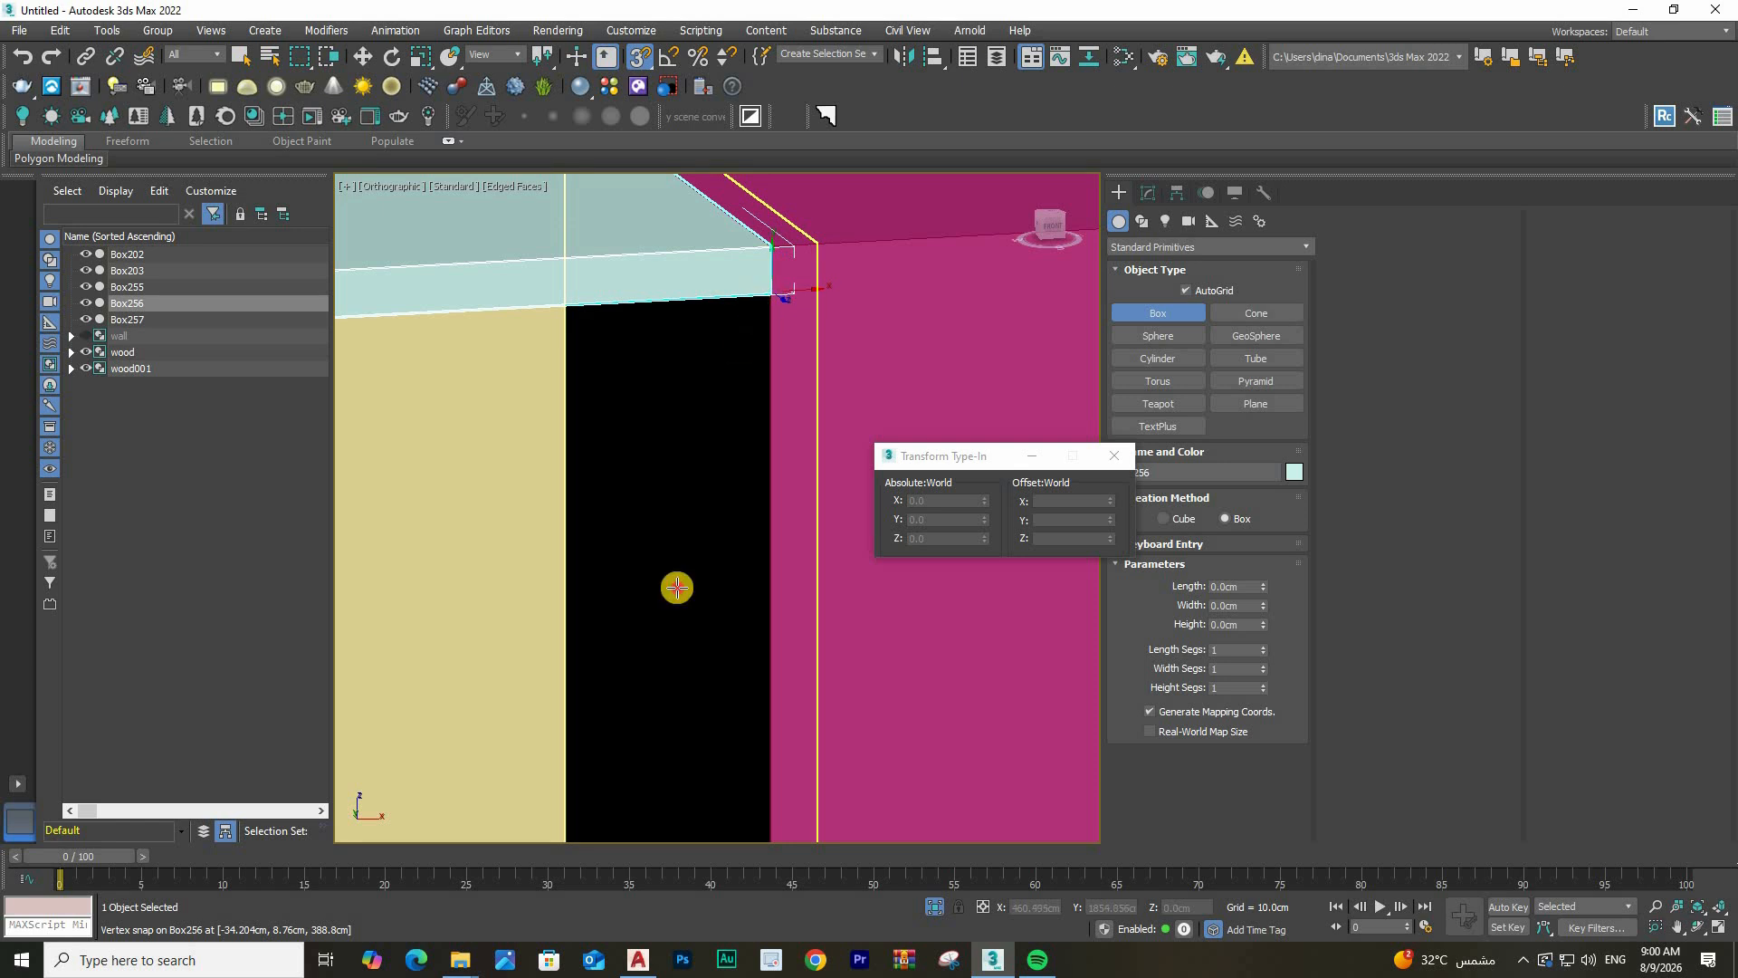
drag(677, 587, 789, 625)
scroll(761, 620, down, 12)
scroll(692, 659, up, 5)
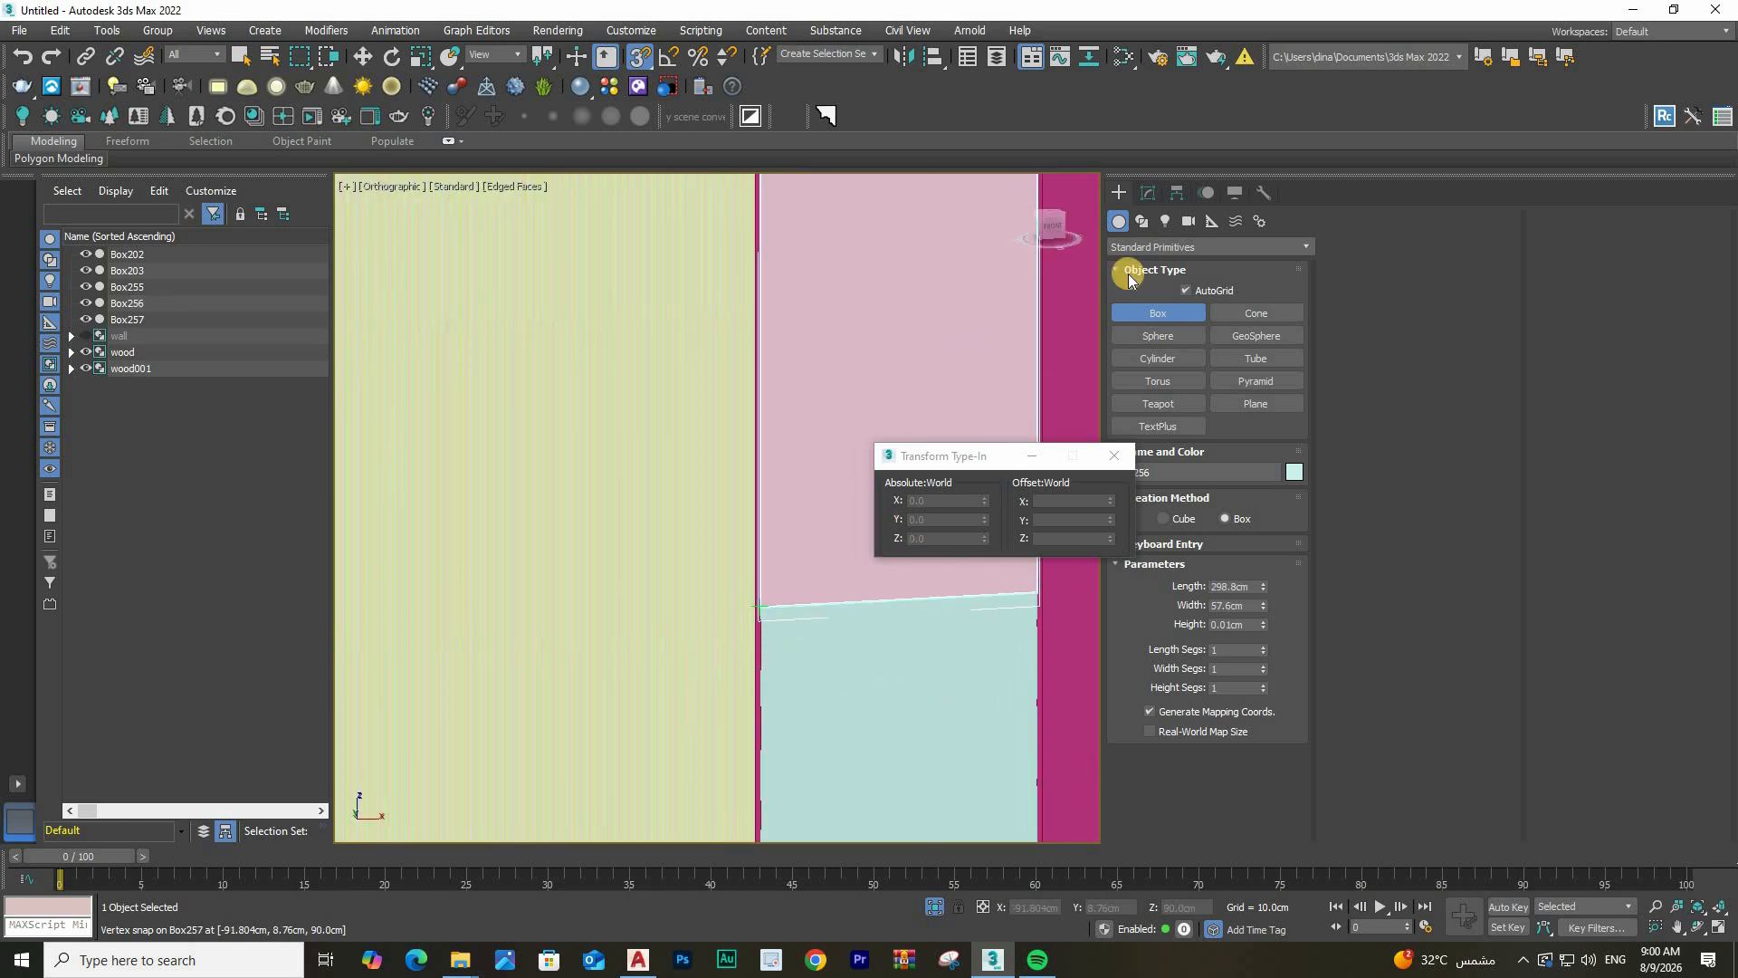
click(1148, 193)
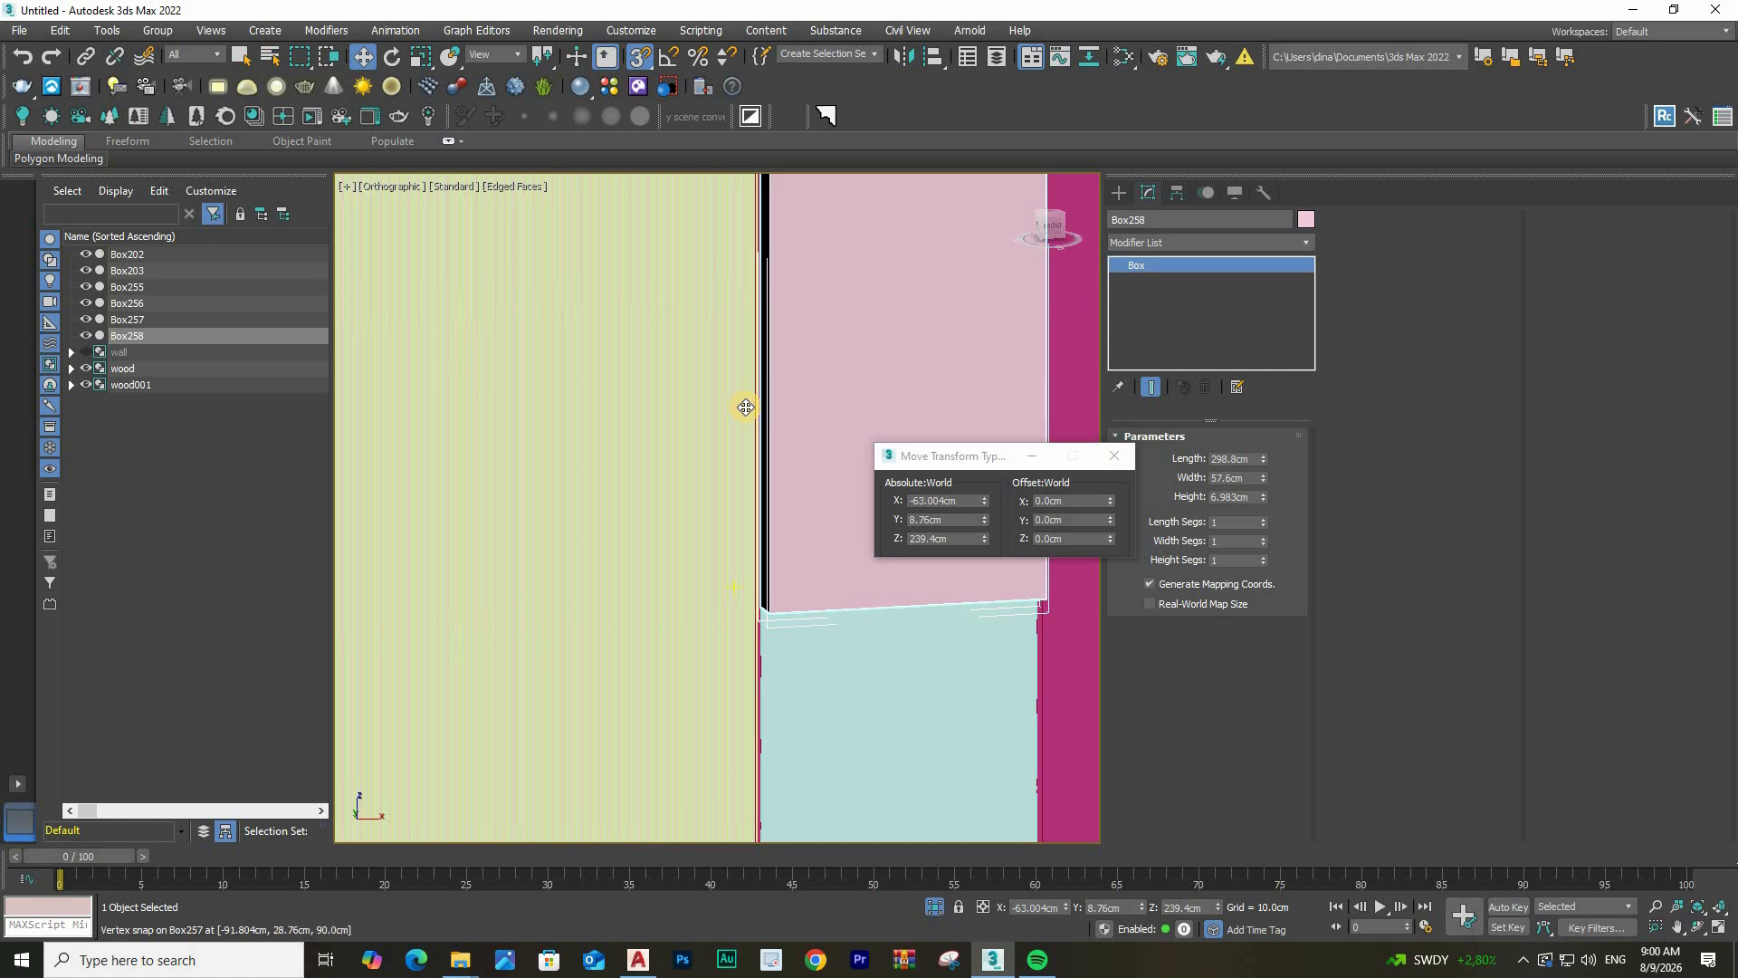
Delete the panel that fills the opening between the top board and the base unit
scroll(747, 405, down, 5)
scroll(747, 405, up, 3)
key(Delete)
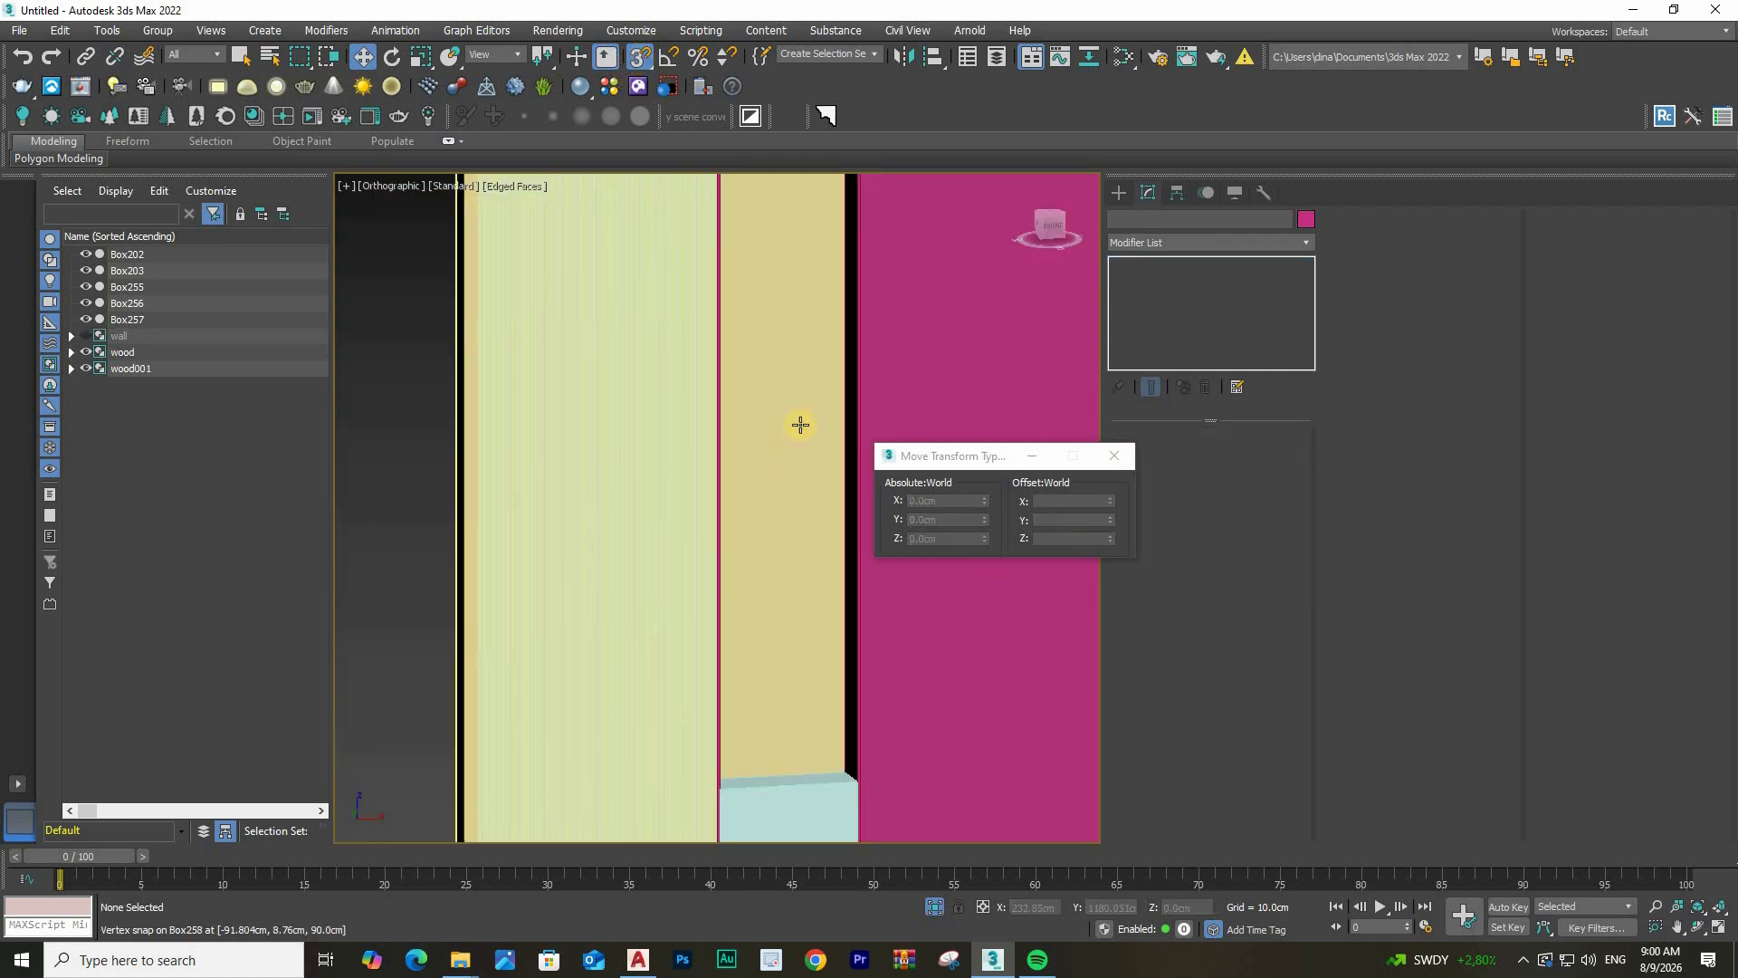
Clone the niche's top board downward along Z as 4 instances spaced about 74.8 cm apart
scroll(779, 284, down, 5)
scroll(786, 377, up, 5)
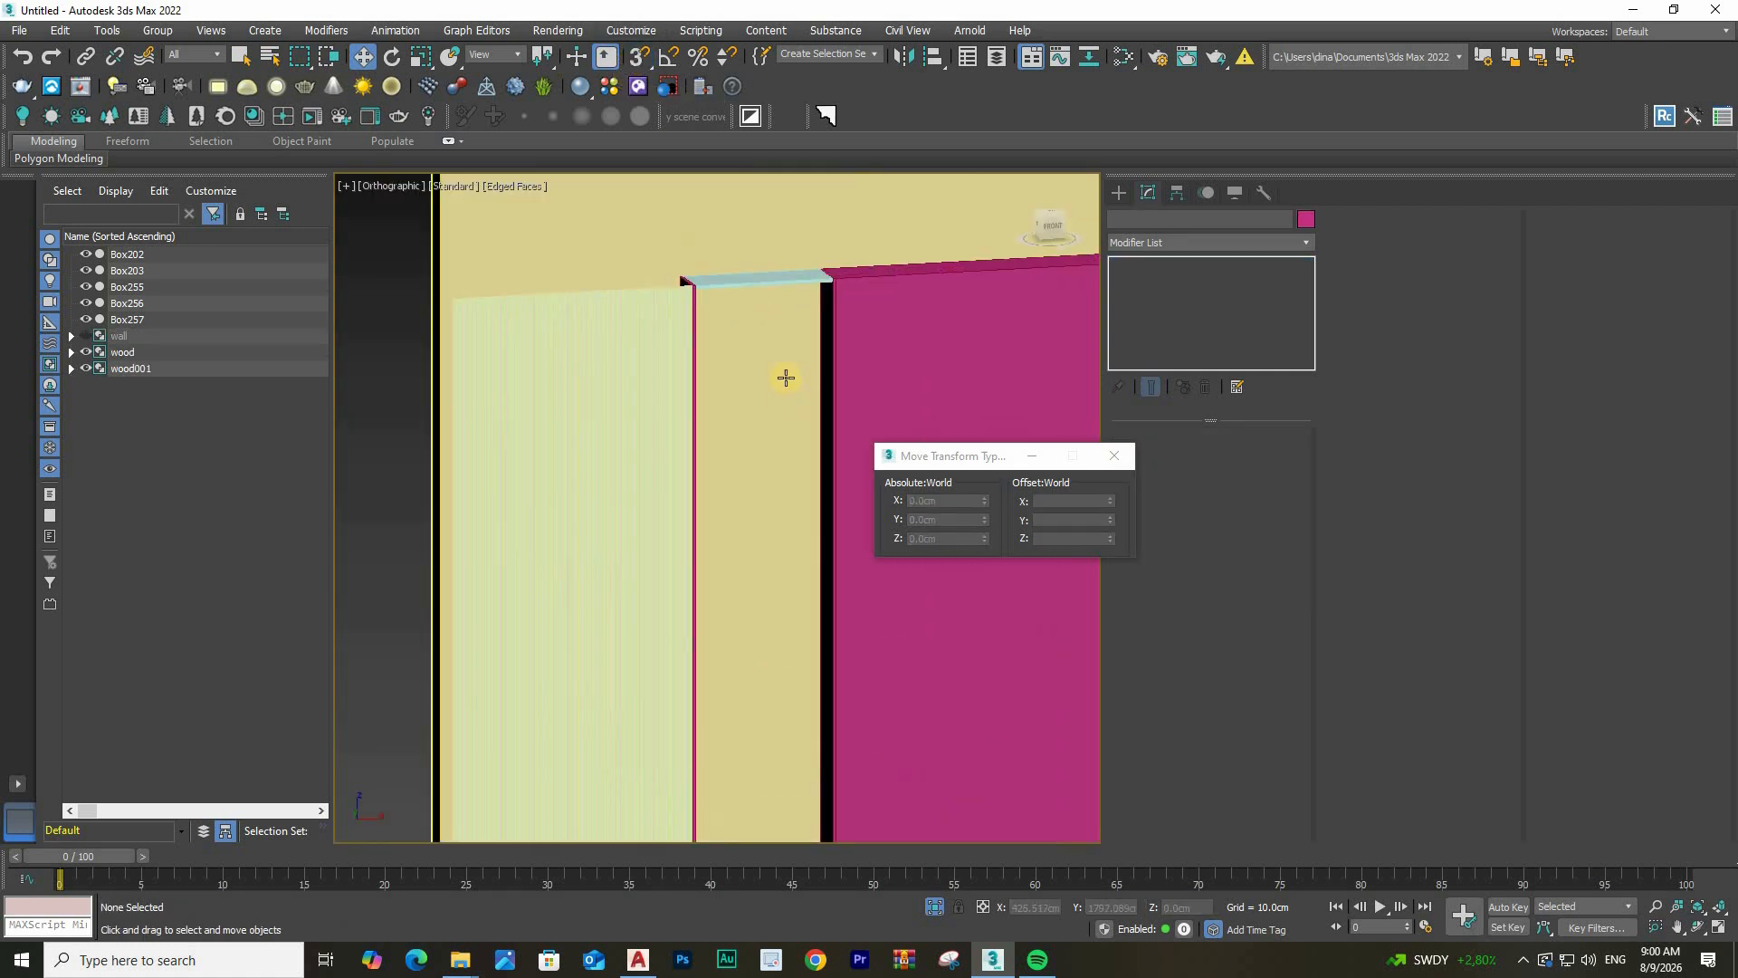
shift+drag(766, 249, 766, 334)
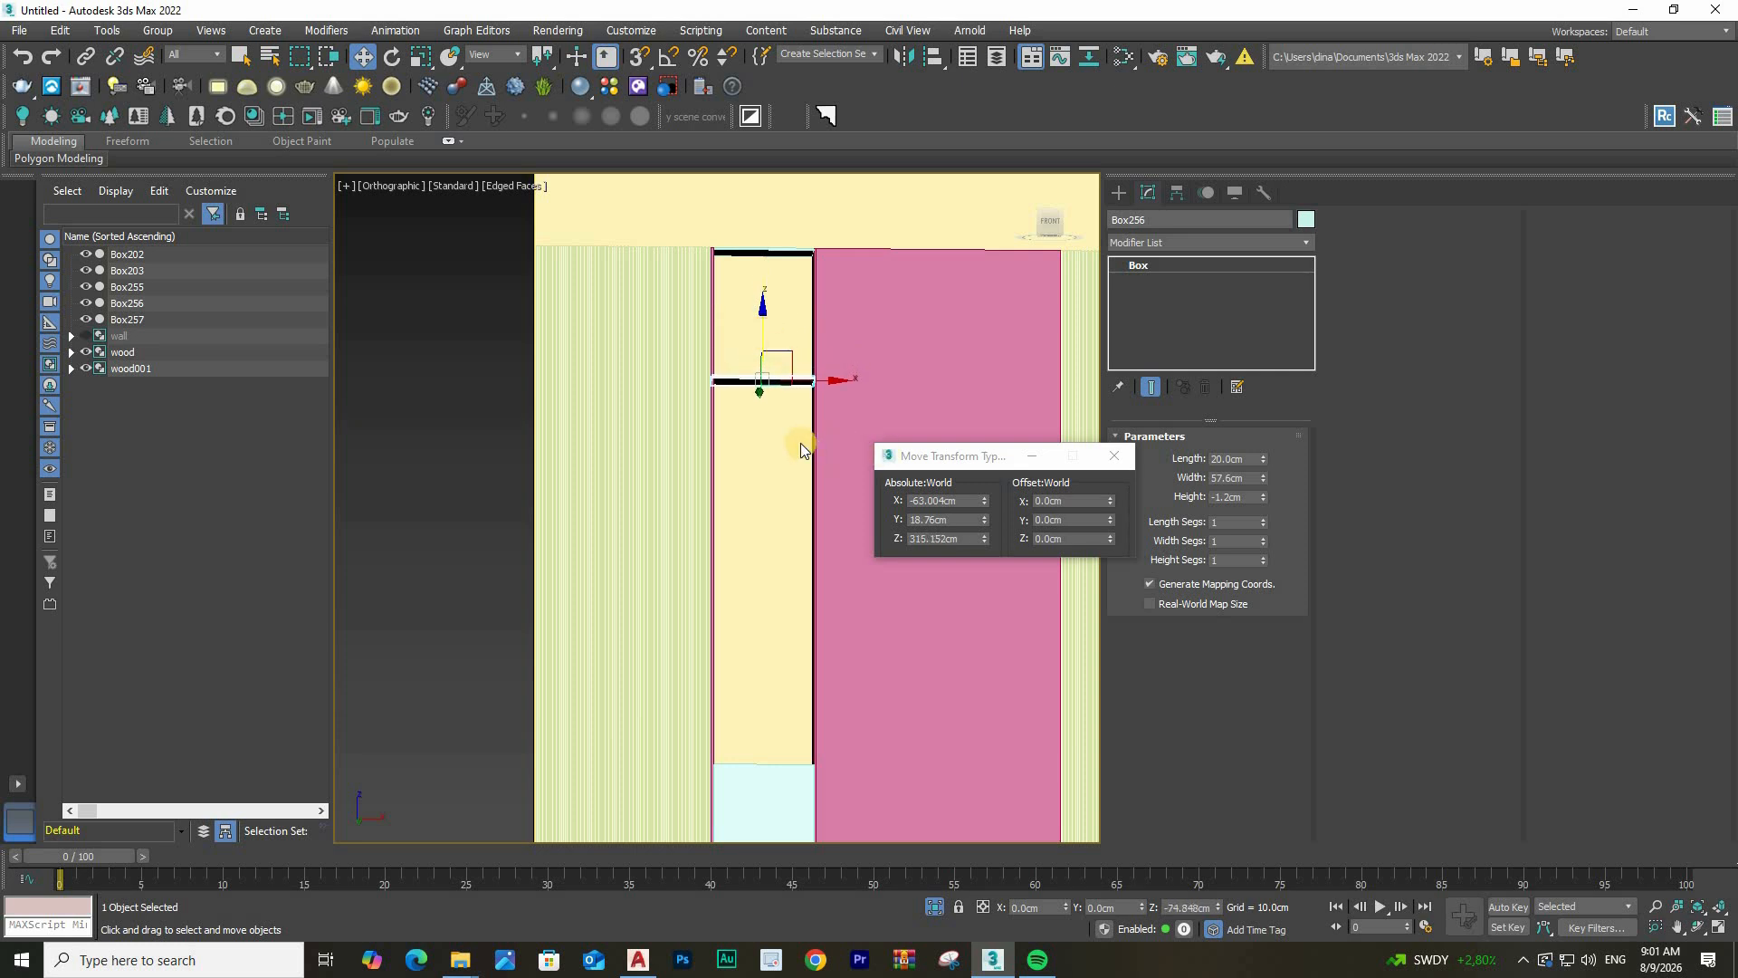
shift+drag(961, 527, 960, 527)
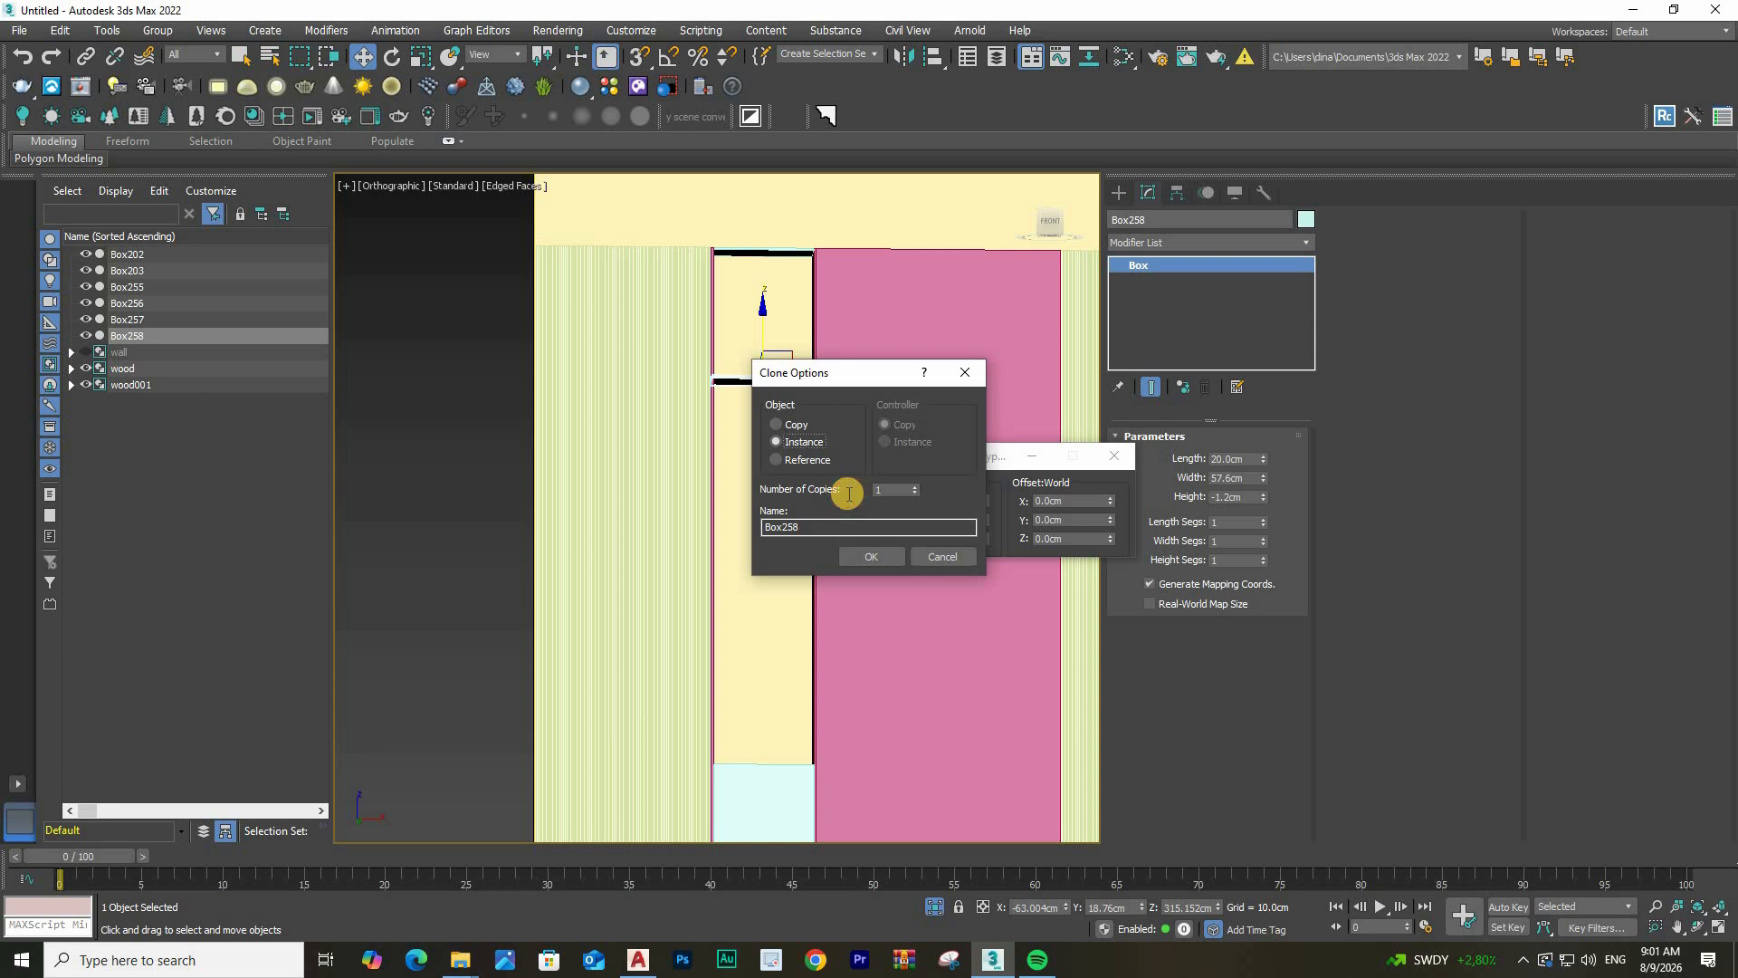
click(869, 555)
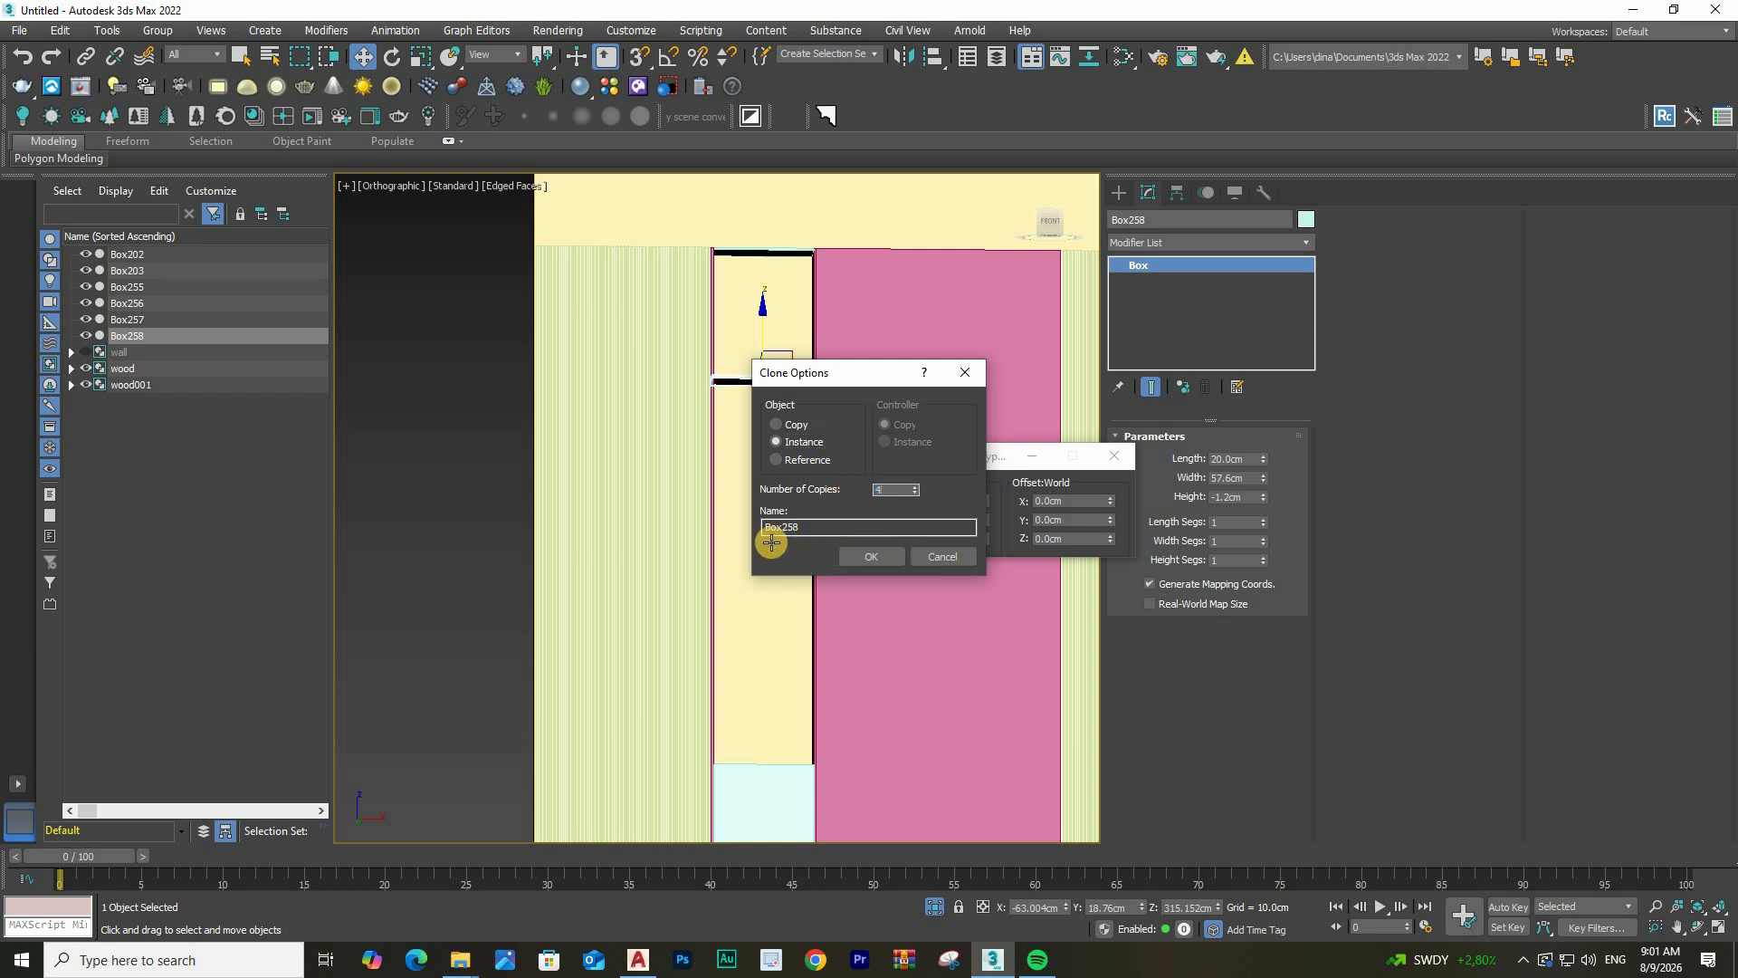
key(Return)
Raise the lowest cloned shelf about 5.8 cm, and then snap its underside down onto the top of the base unit
alt+middle_drag(736, 526, 373, 598)
scroll(563, 501, up, 10)
scroll(570, 520, up, 2)
scroll(634, 527, up, 3)
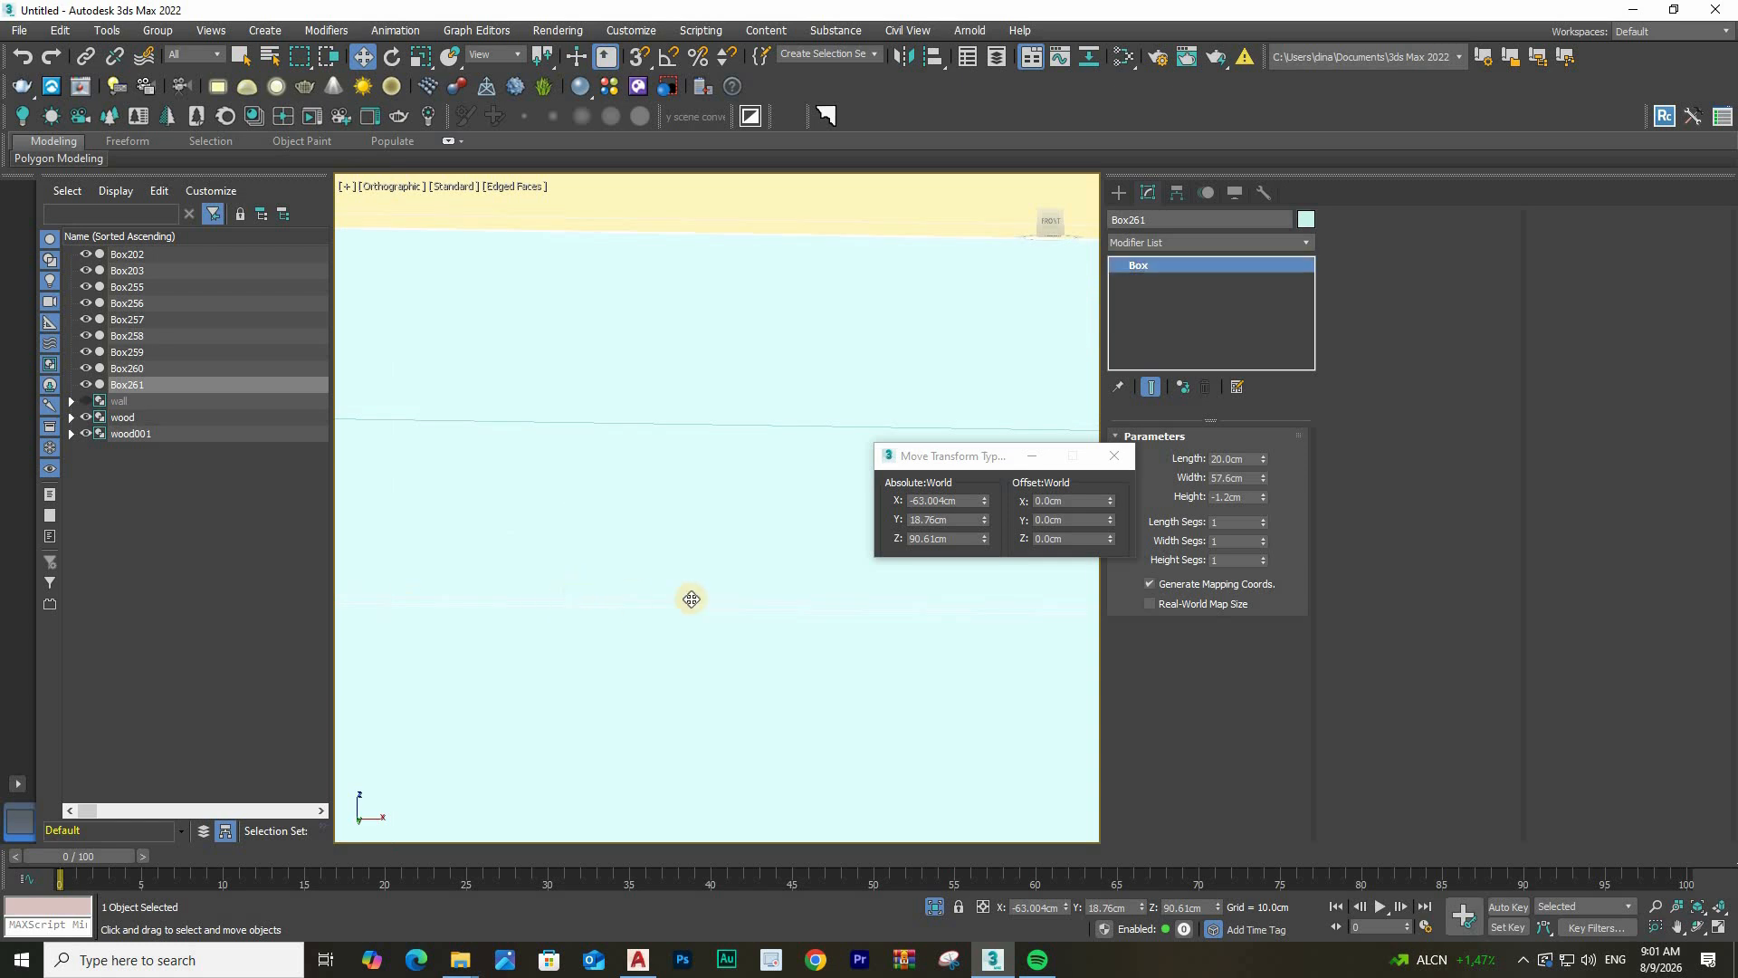
scroll(692, 599, down, 7)
middle_drag(668, 551, 208, 625)
scroll(692, 493, down, 7)
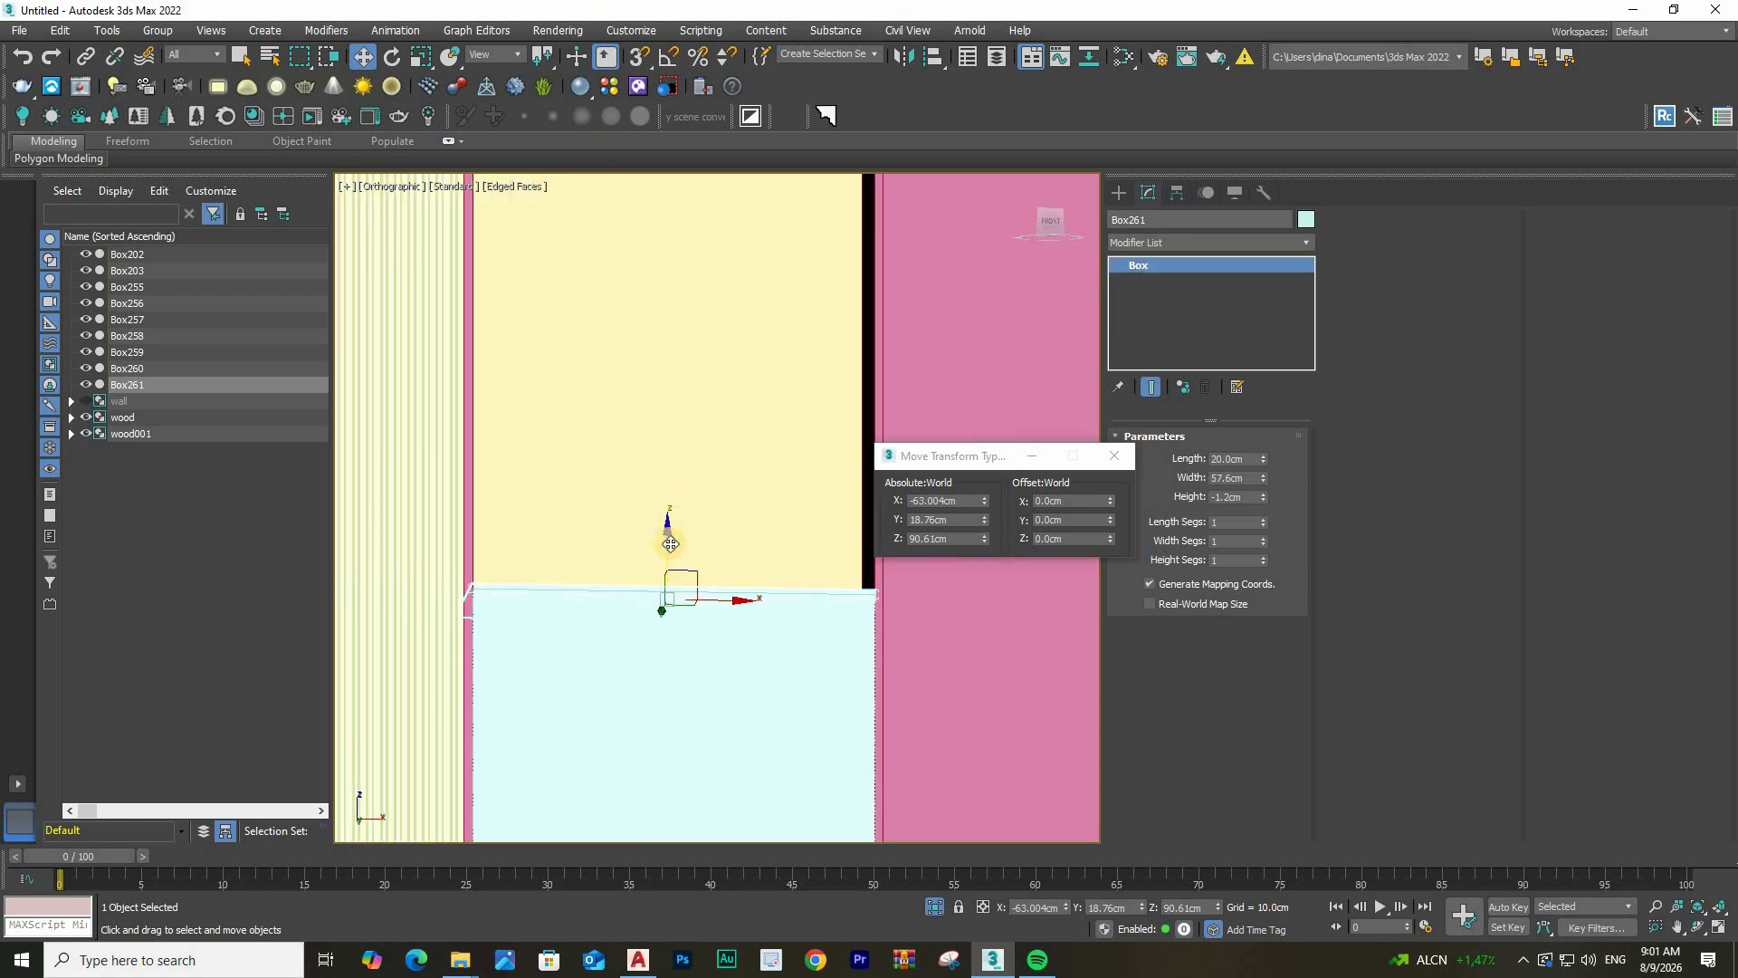
drag(667, 546, 667, 506)
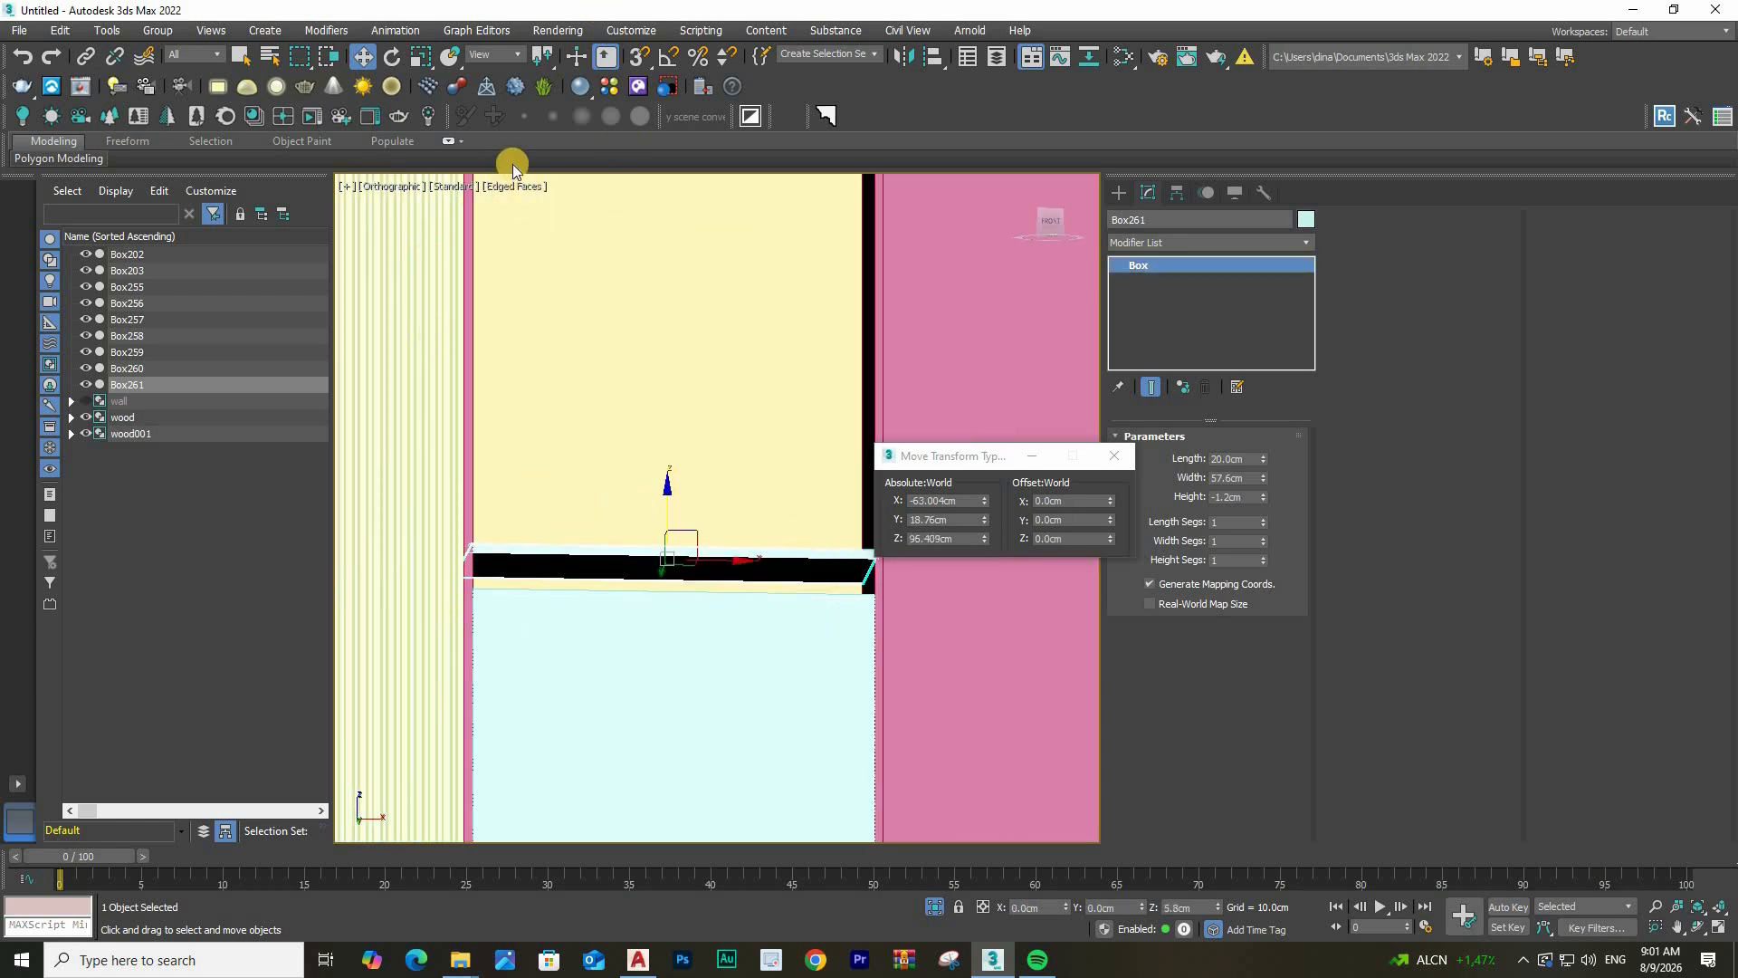
scroll(493, 586, up, 7)
alt+middle_drag(566, 460, 520, 470)
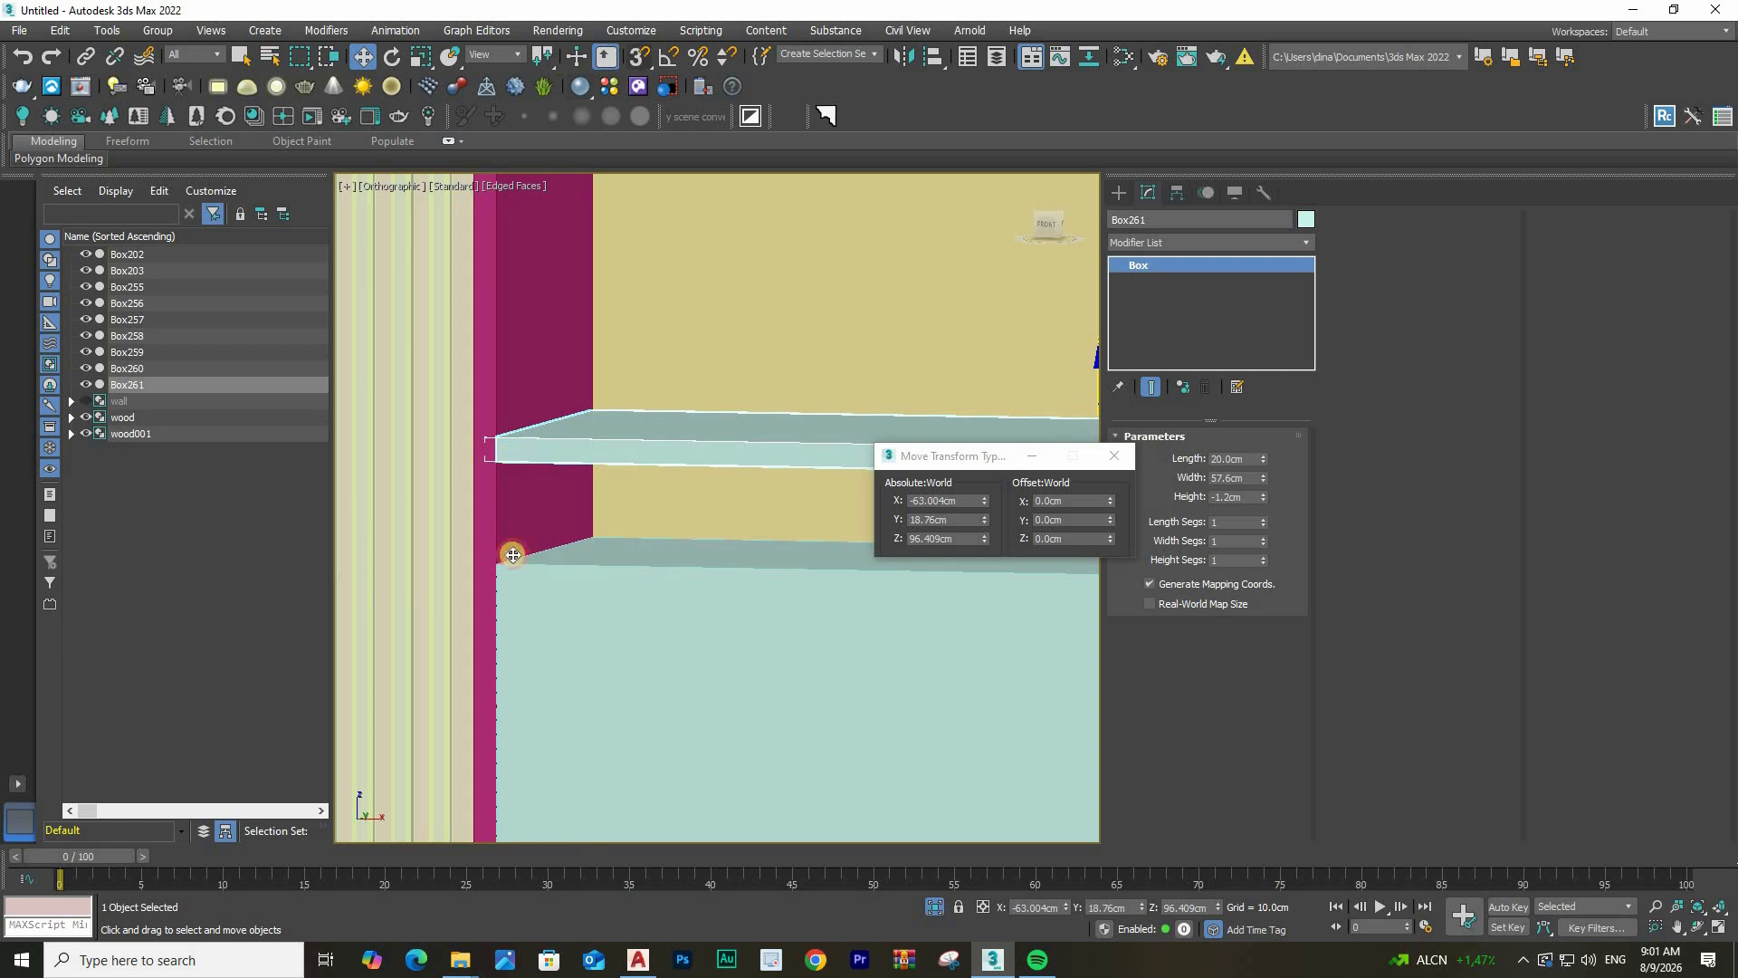
key(s)
mouse_move(648, 567)
mouse_down()
mouse_move(682, 589)
mouse_move(644, 574)
mouse_up()
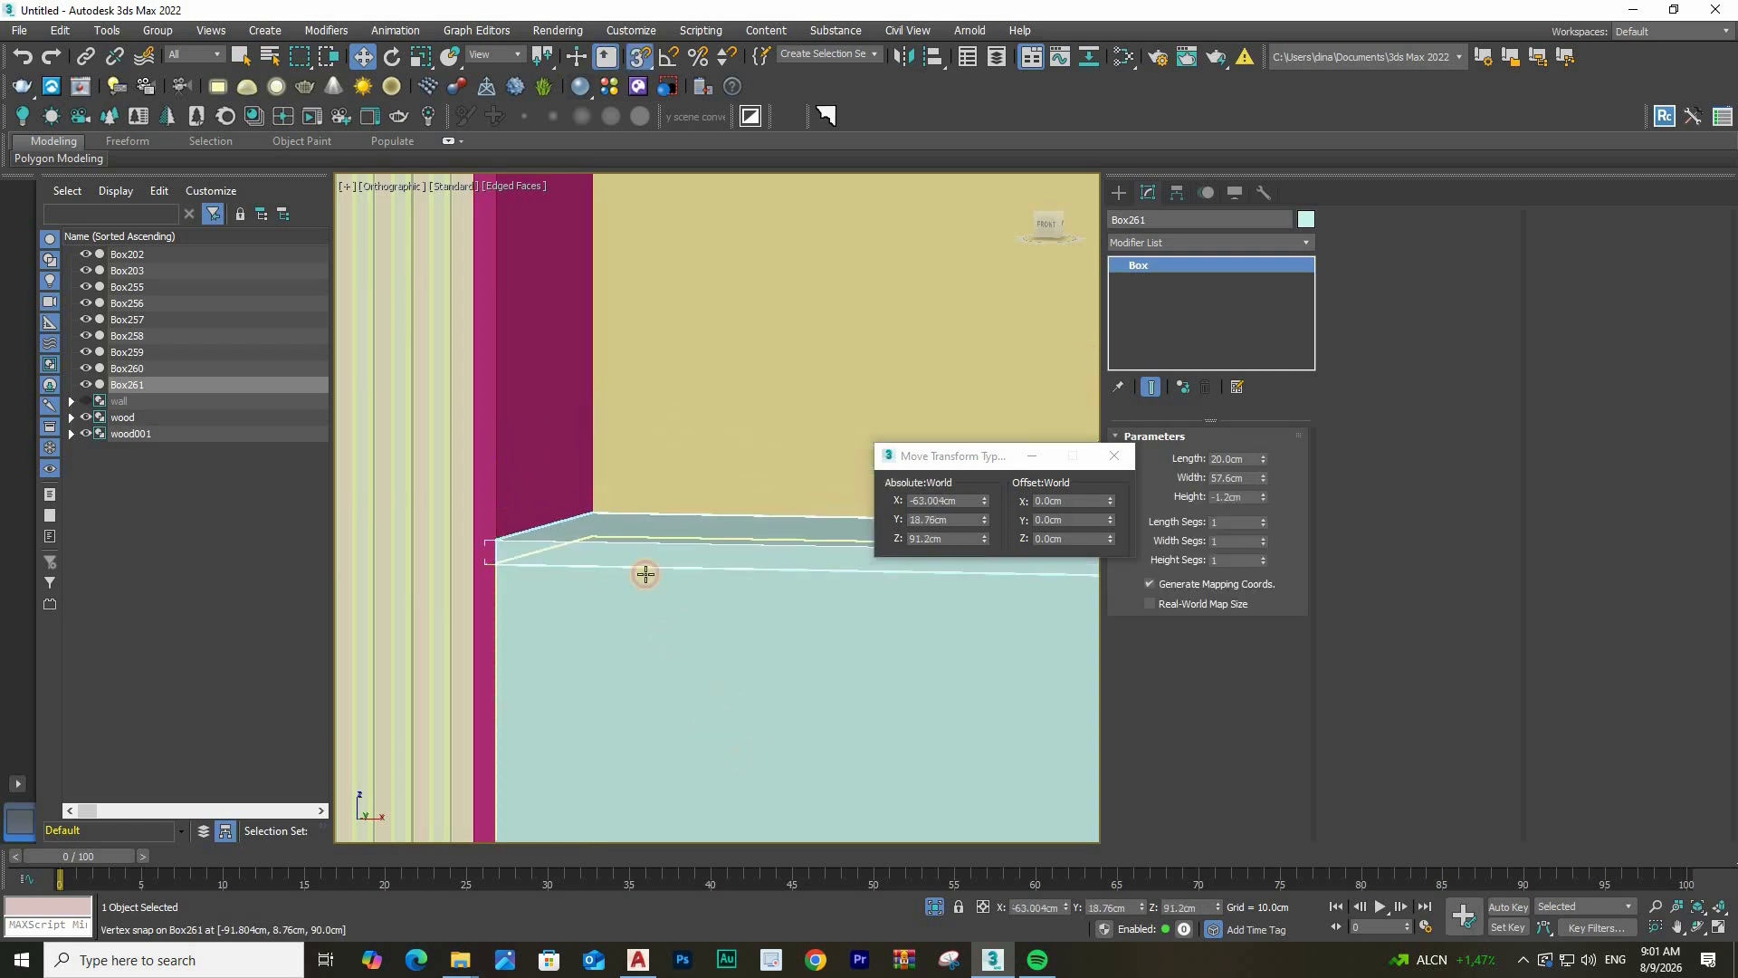
Draw an AutoGrid box on the floor in front of the base unit, about 11.7 × 56 cm and 52.3 cm high
scroll(645, 562, down, 10)
click(715, 657)
alt+middle_drag(715, 625, 733, 651)
click(713, 309)
scroll(603, 430, up, 3)
alt+middle_drag(713, 310, 697, 385)
scroll(695, 377, up, 3)
click(1119, 193)
click(1158, 313)
alt+middle_drag(687, 453, 701, 507)
drag(775, 568, 679, 522)
click(679, 523)
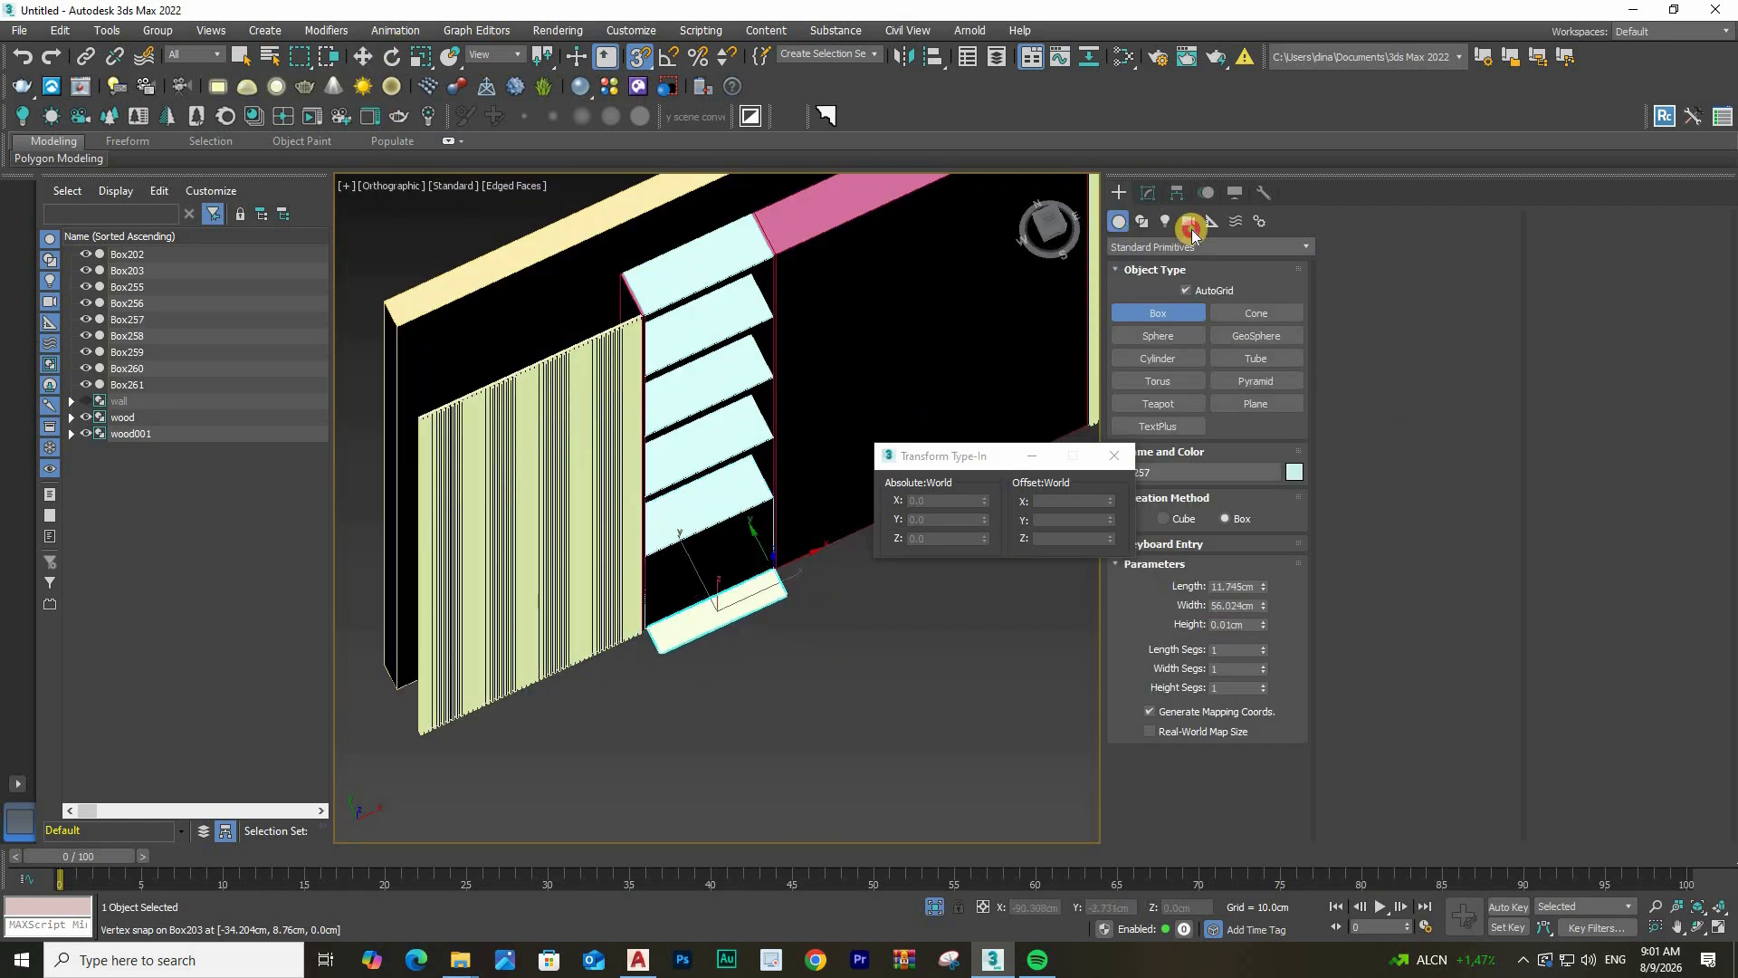
key(w)
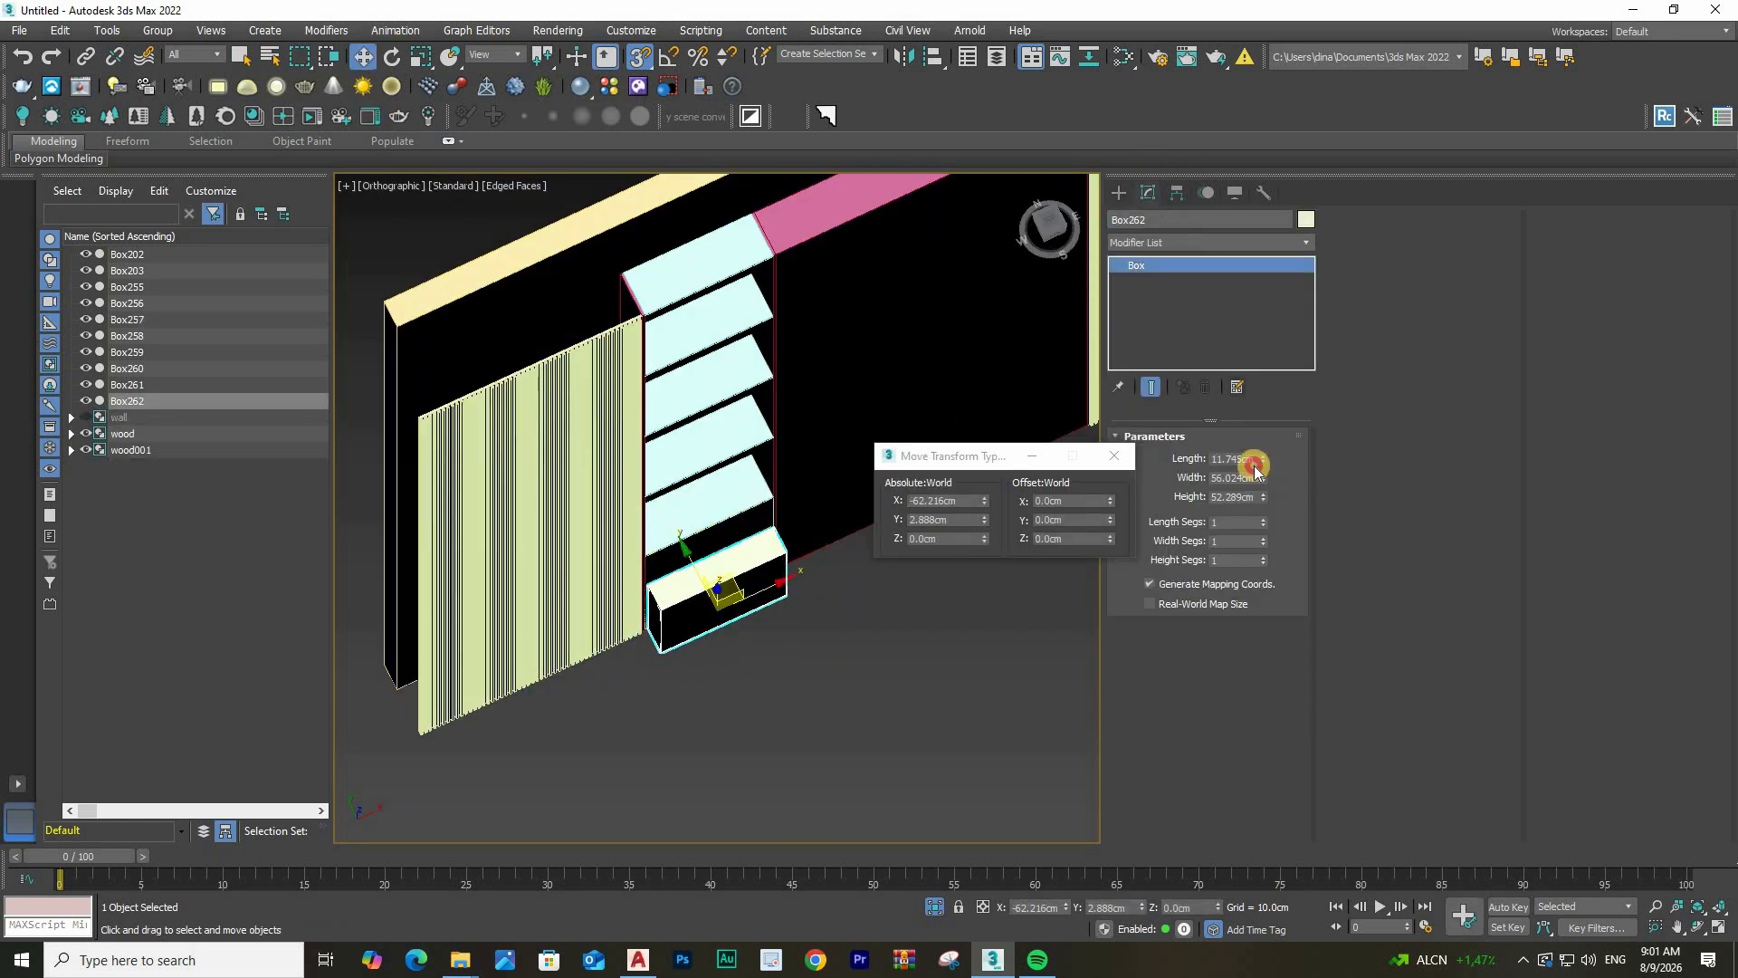
Set the new box's length to 1.2 cm, width to 60 cm and height to 390 cm
drag(1249, 474, 1250, 474)
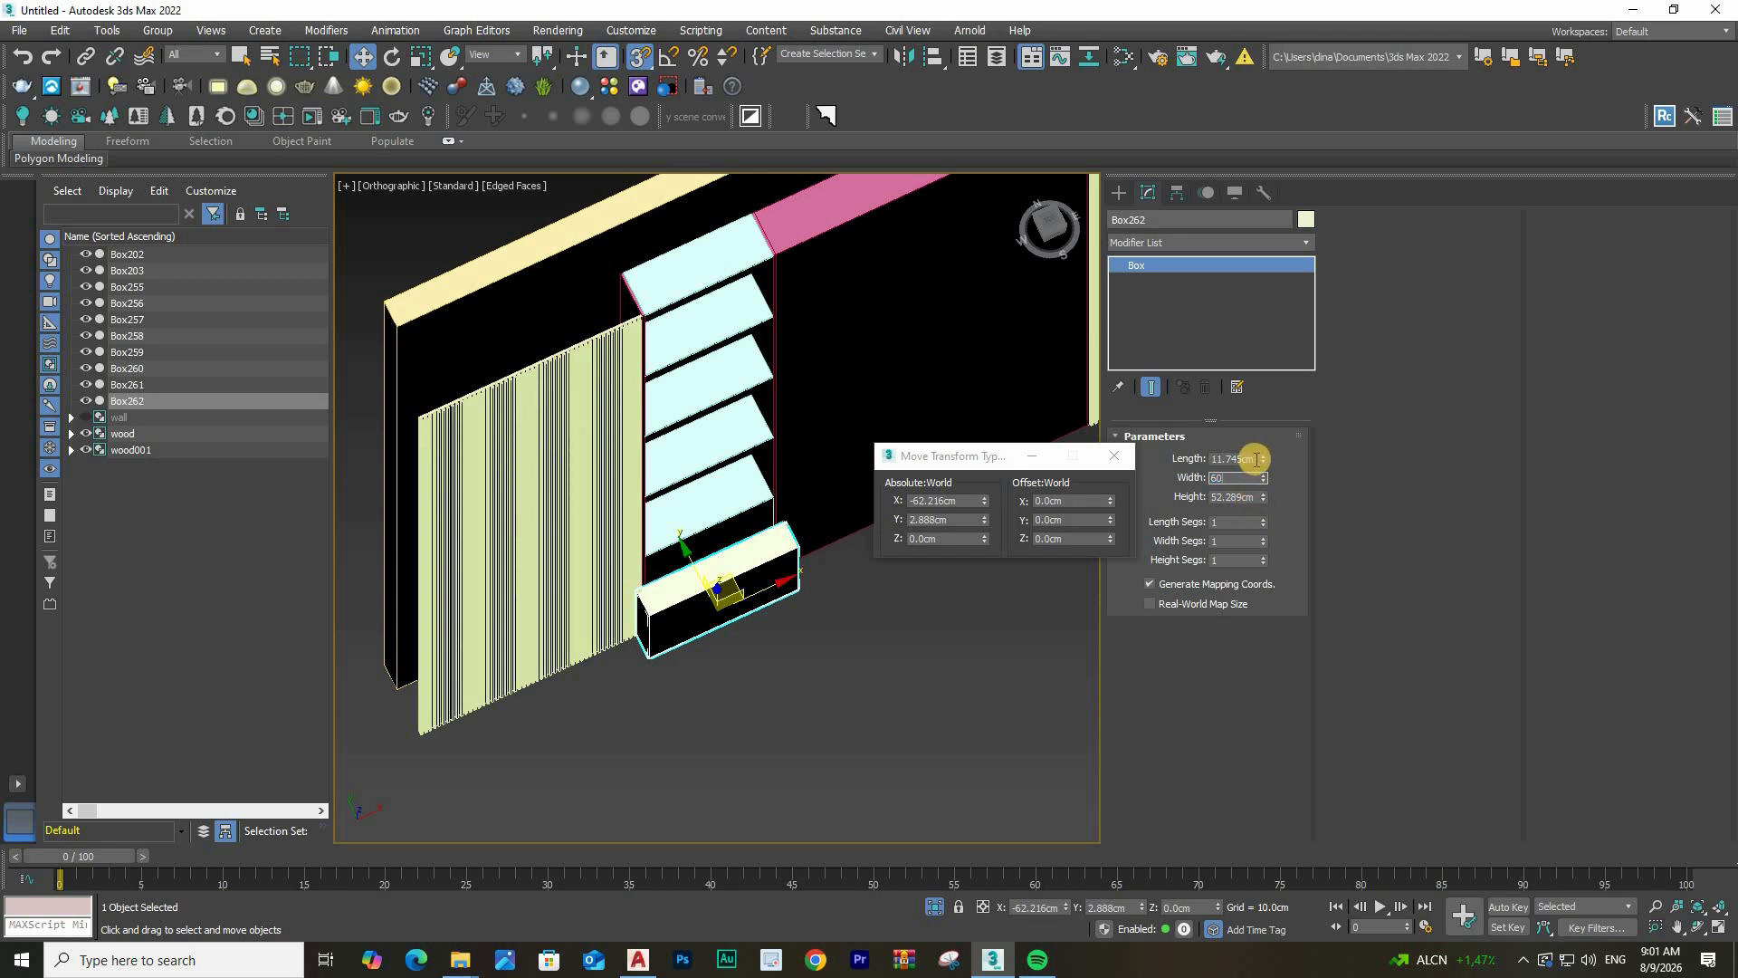
drag(1264, 460, 1249, 456)
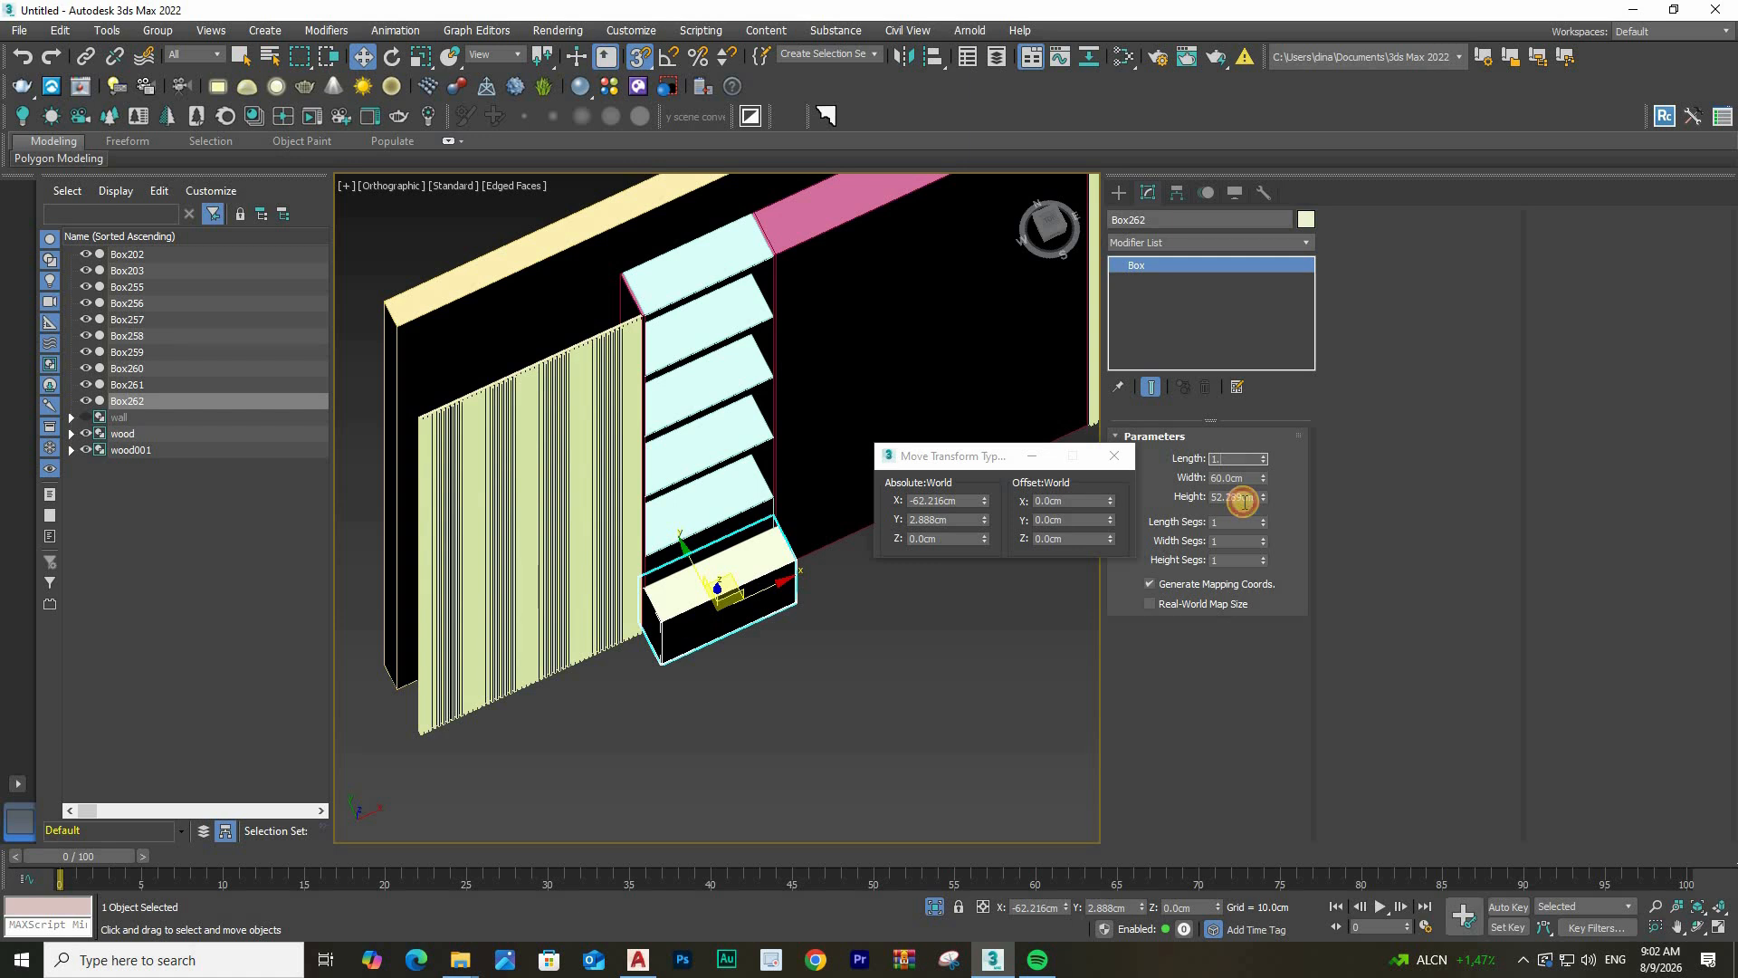
mouse_move(1265, 495)
mouse_down()
mouse_move(1266, 478)
mouse_move(1257, 494)
mouse_up()
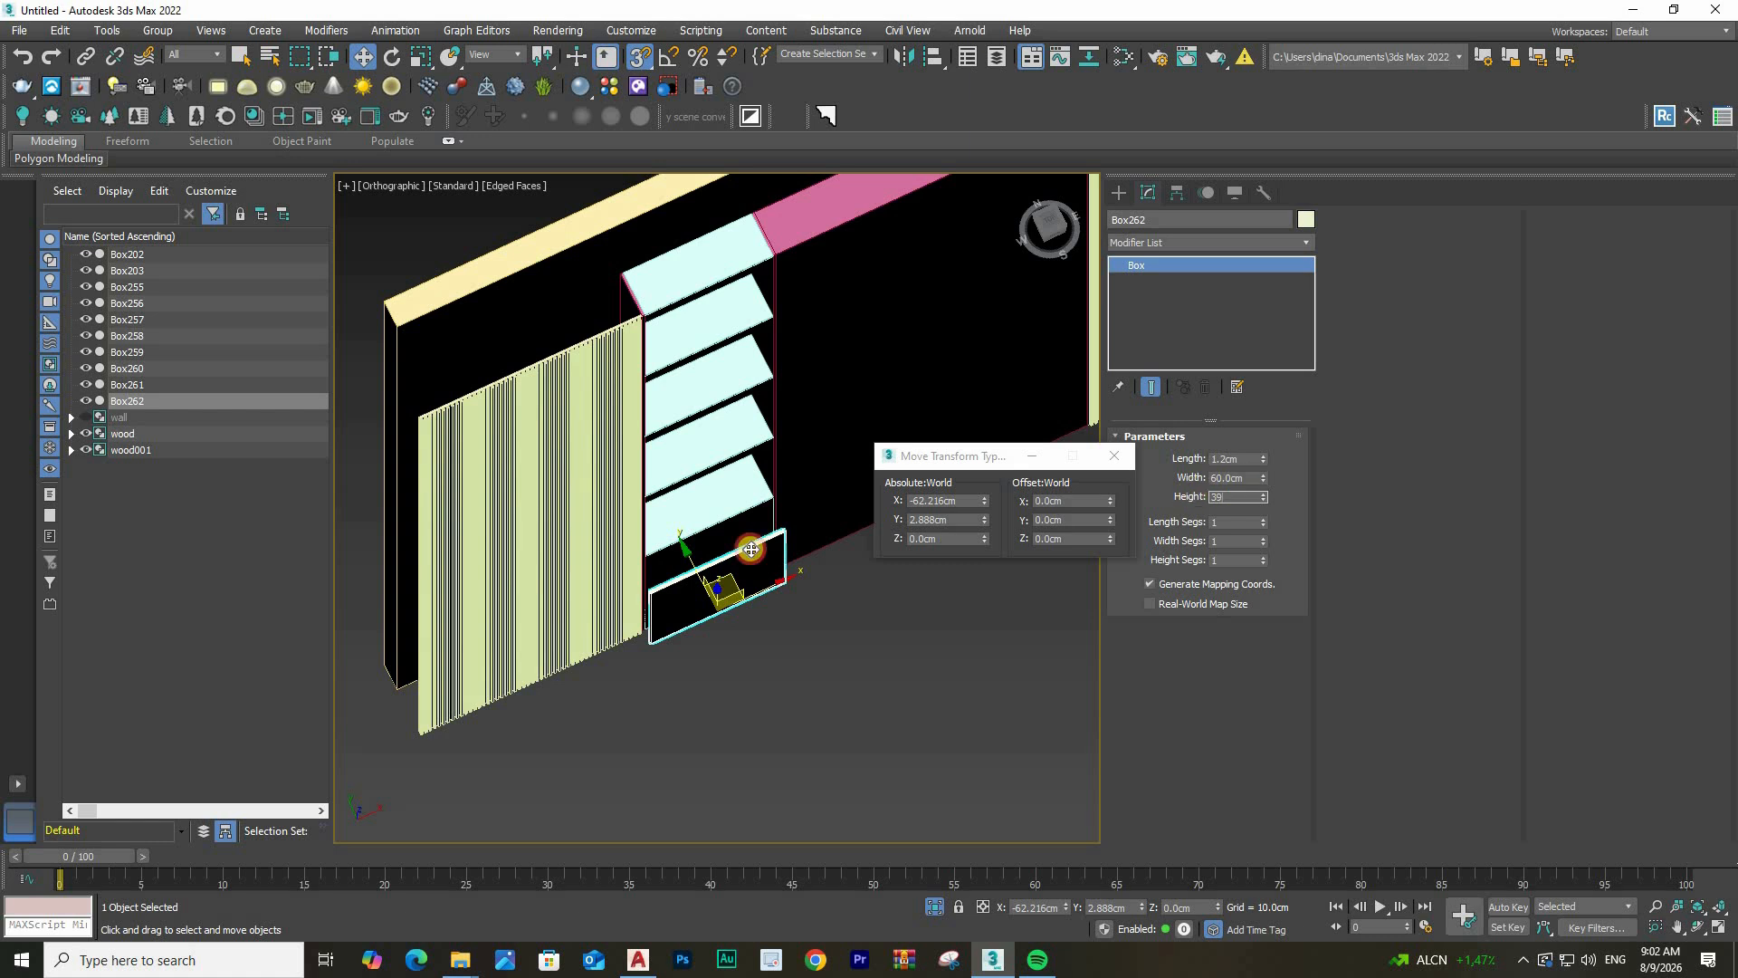
Snap the thin 390 cm panel into the back of the niche at the side panel's rear corner, and turn snapping off
middle_click(654, 356)
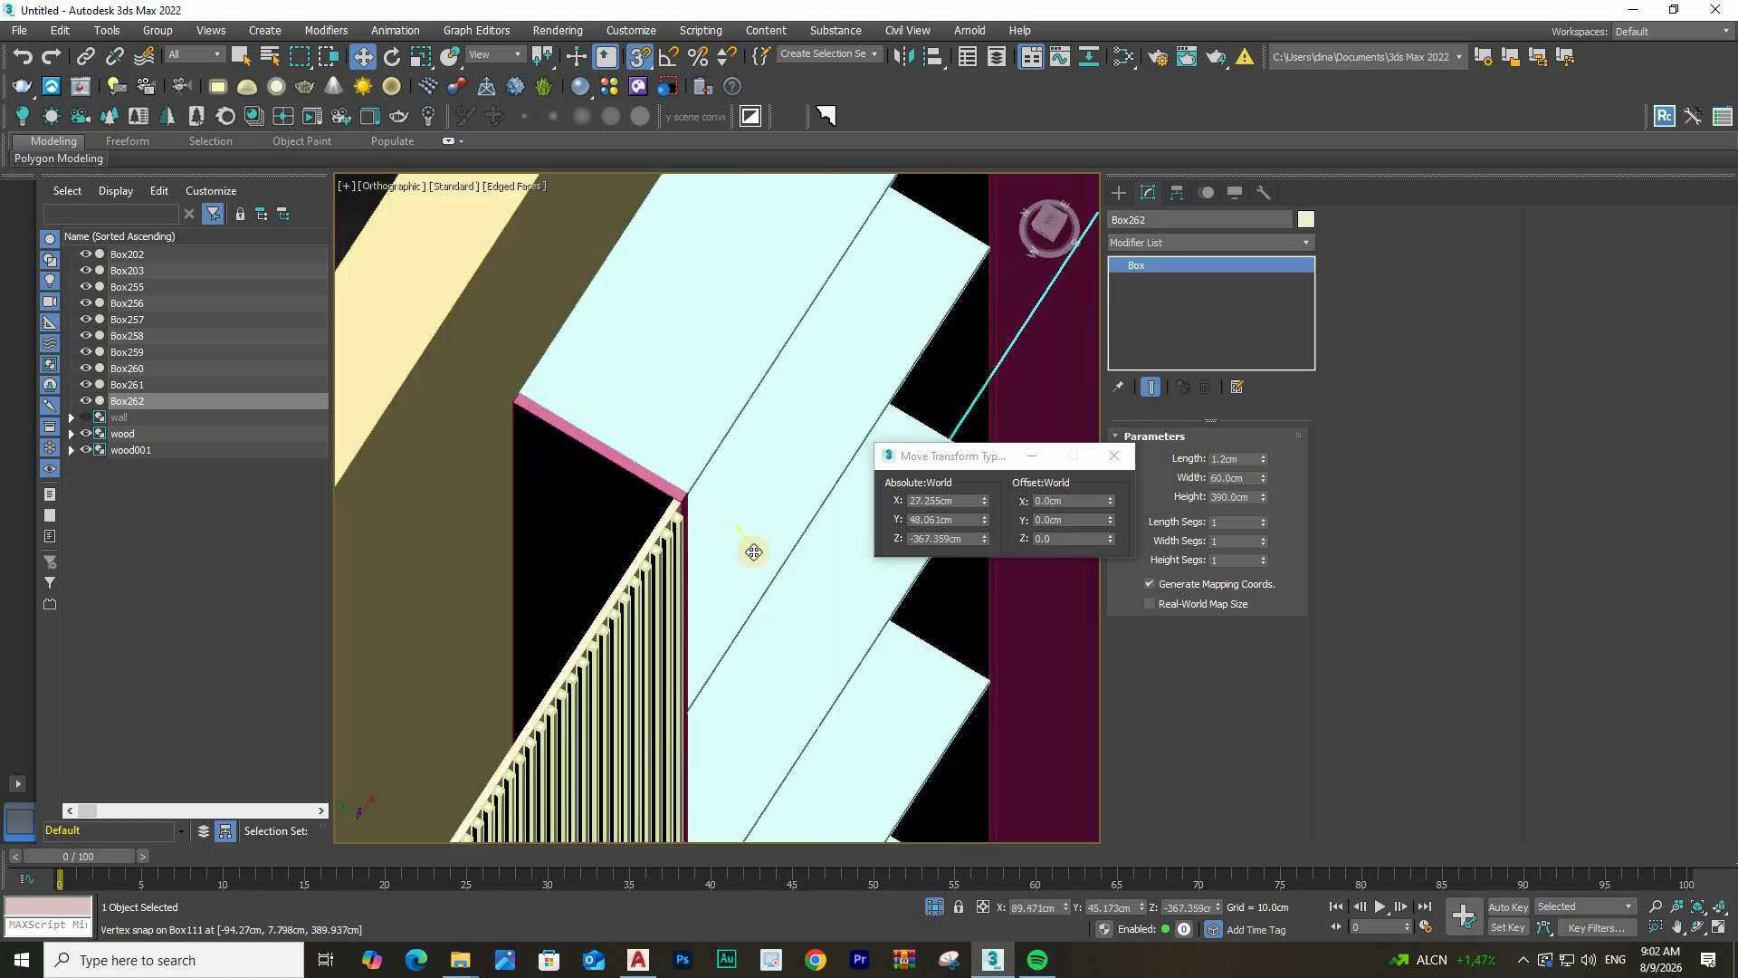
drag(752, 551, 725, 532)
key(ctrl+z)
scroll(851, 618, down, 2)
scroll(856, 619, up, 5)
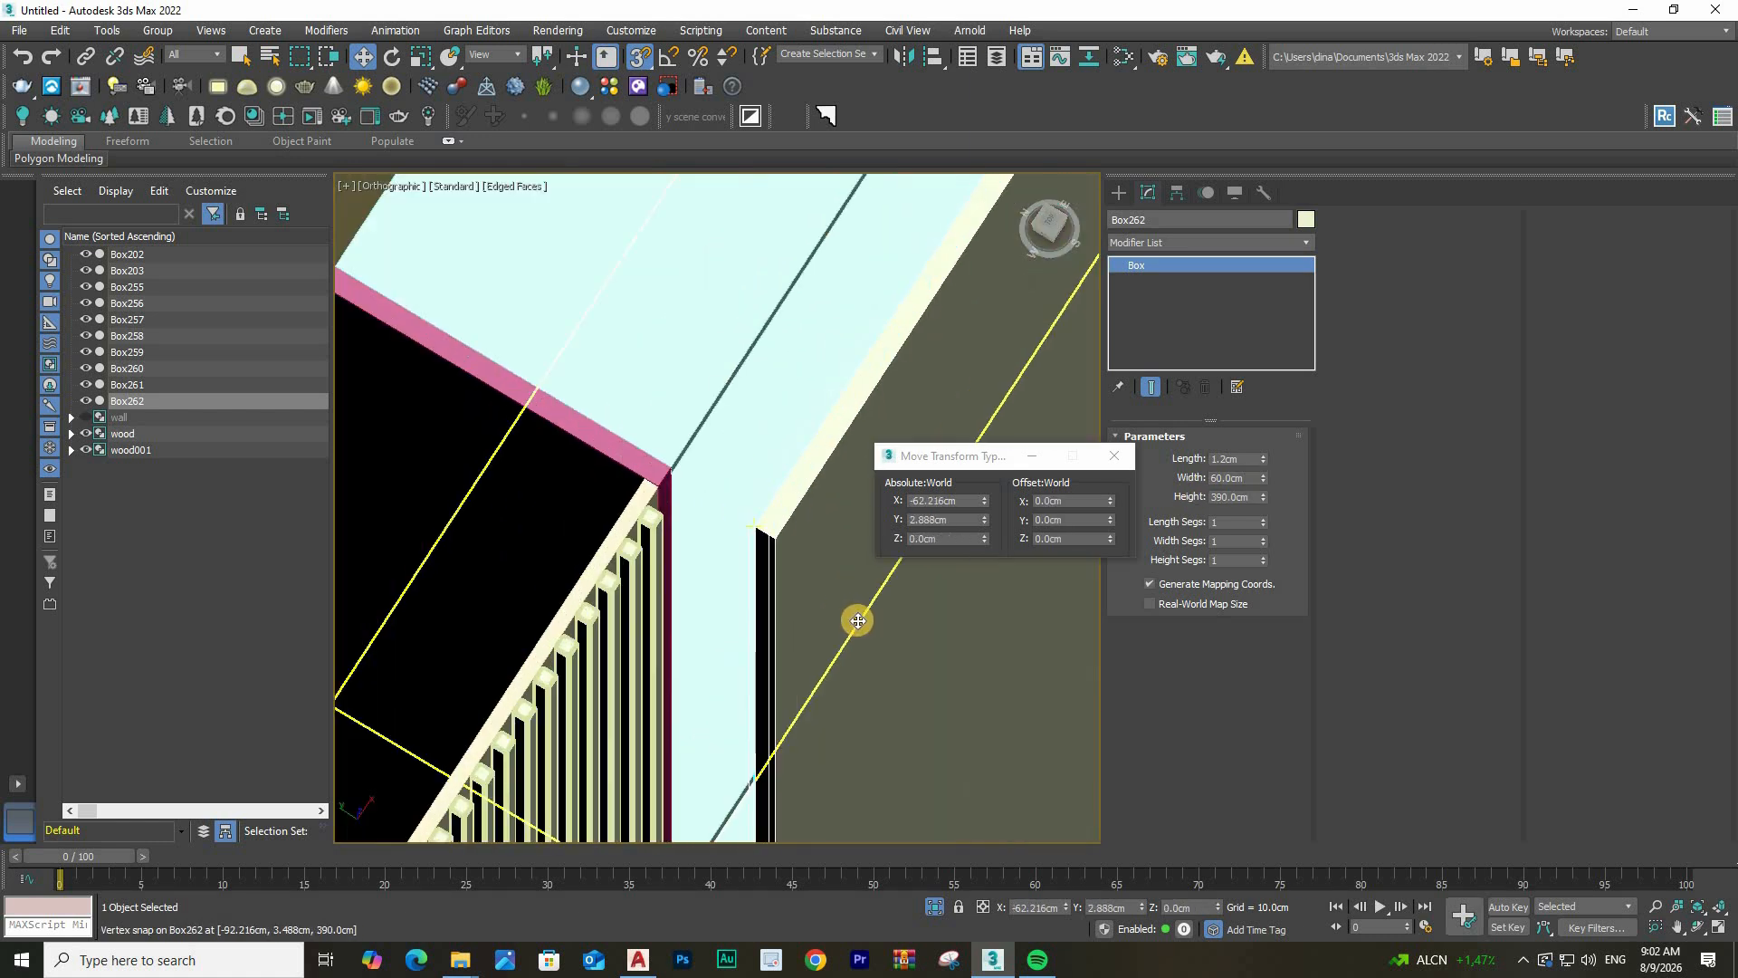
middle_drag(432, 355, 528, 446)
drag(435, 362, 487, 416)
scroll(667, 307, down, 12)
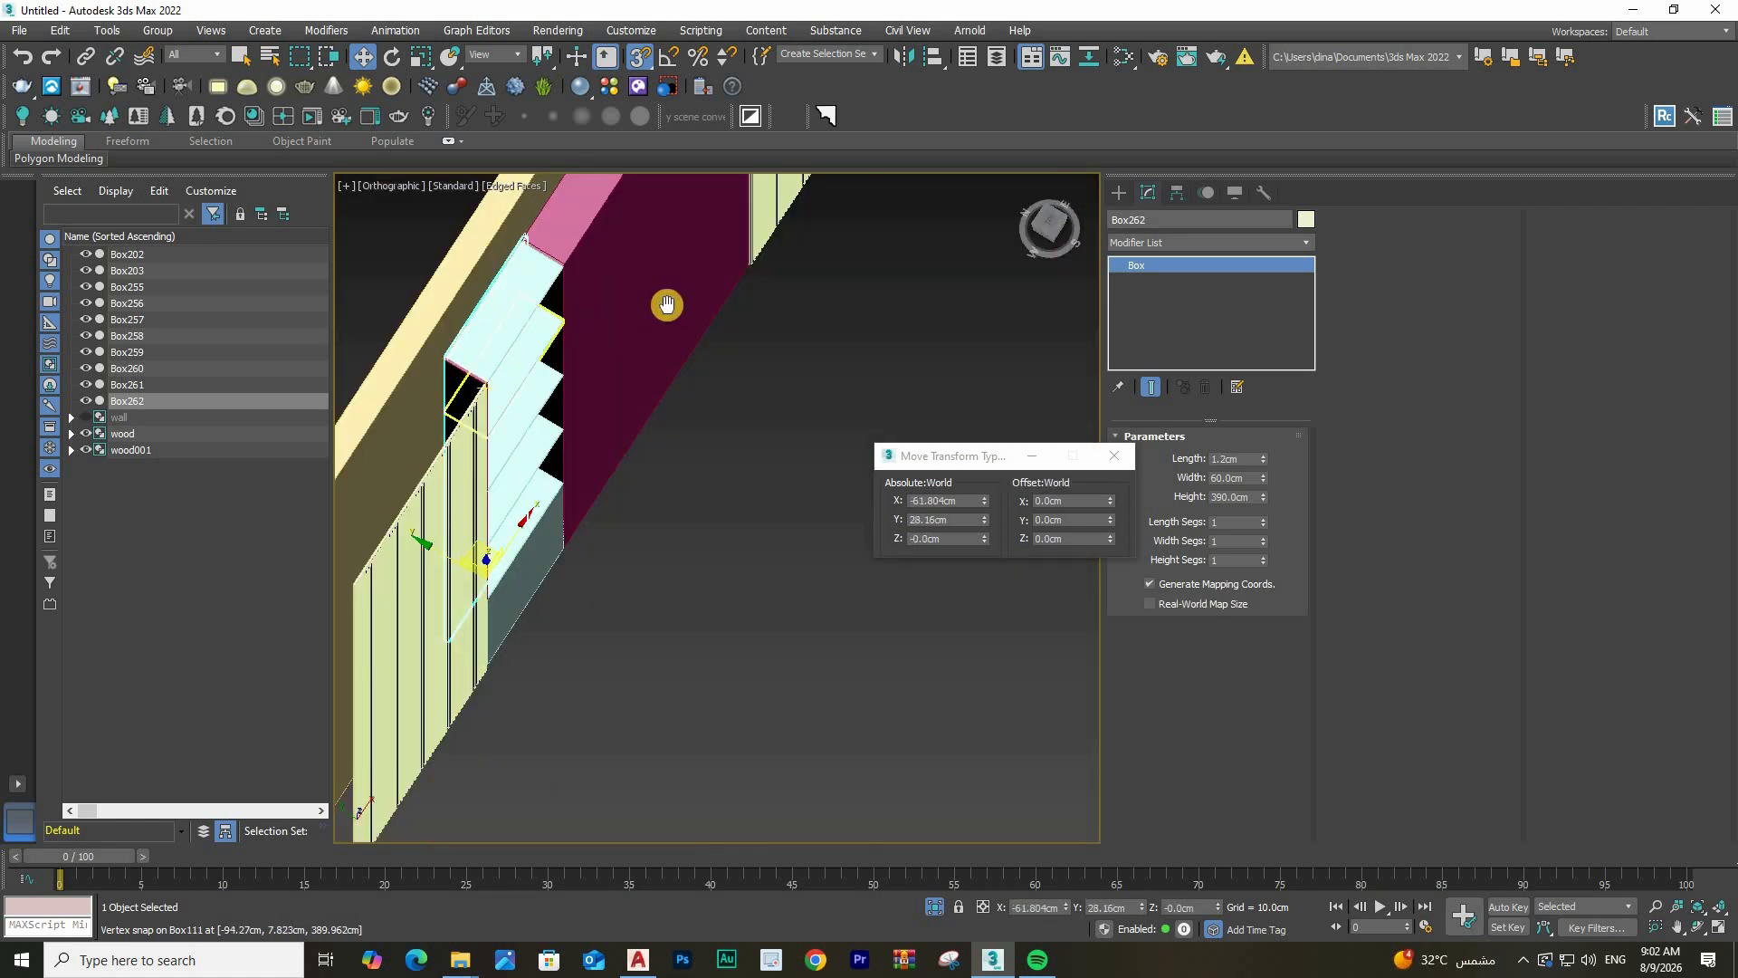
scroll(714, 291, up, 5)
alt+middle_drag(714, 290, 766, 22)
click(640, 60)
scroll(671, 493, down, 5)
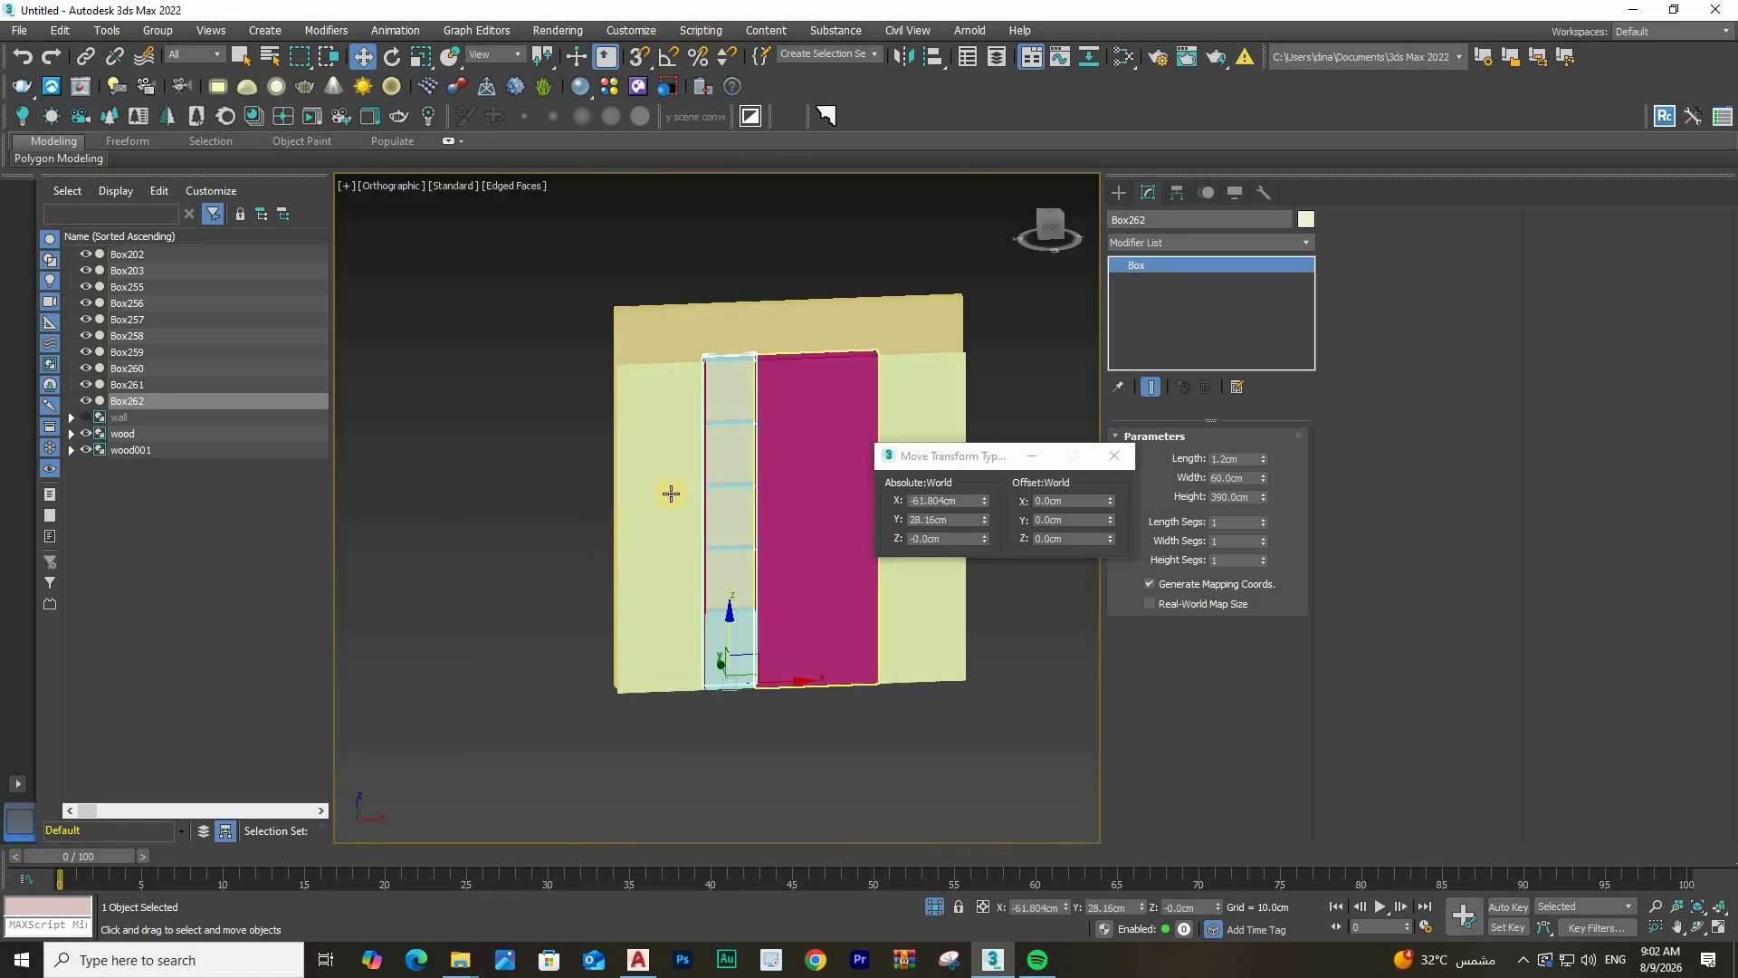
Apply a Chamfer modifier to the uppermost cloned shelf with an amount of 0.04 cm and 8 segments
alt+middle_drag(671, 492, 570, 490)
scroll(569, 489, up, 3)
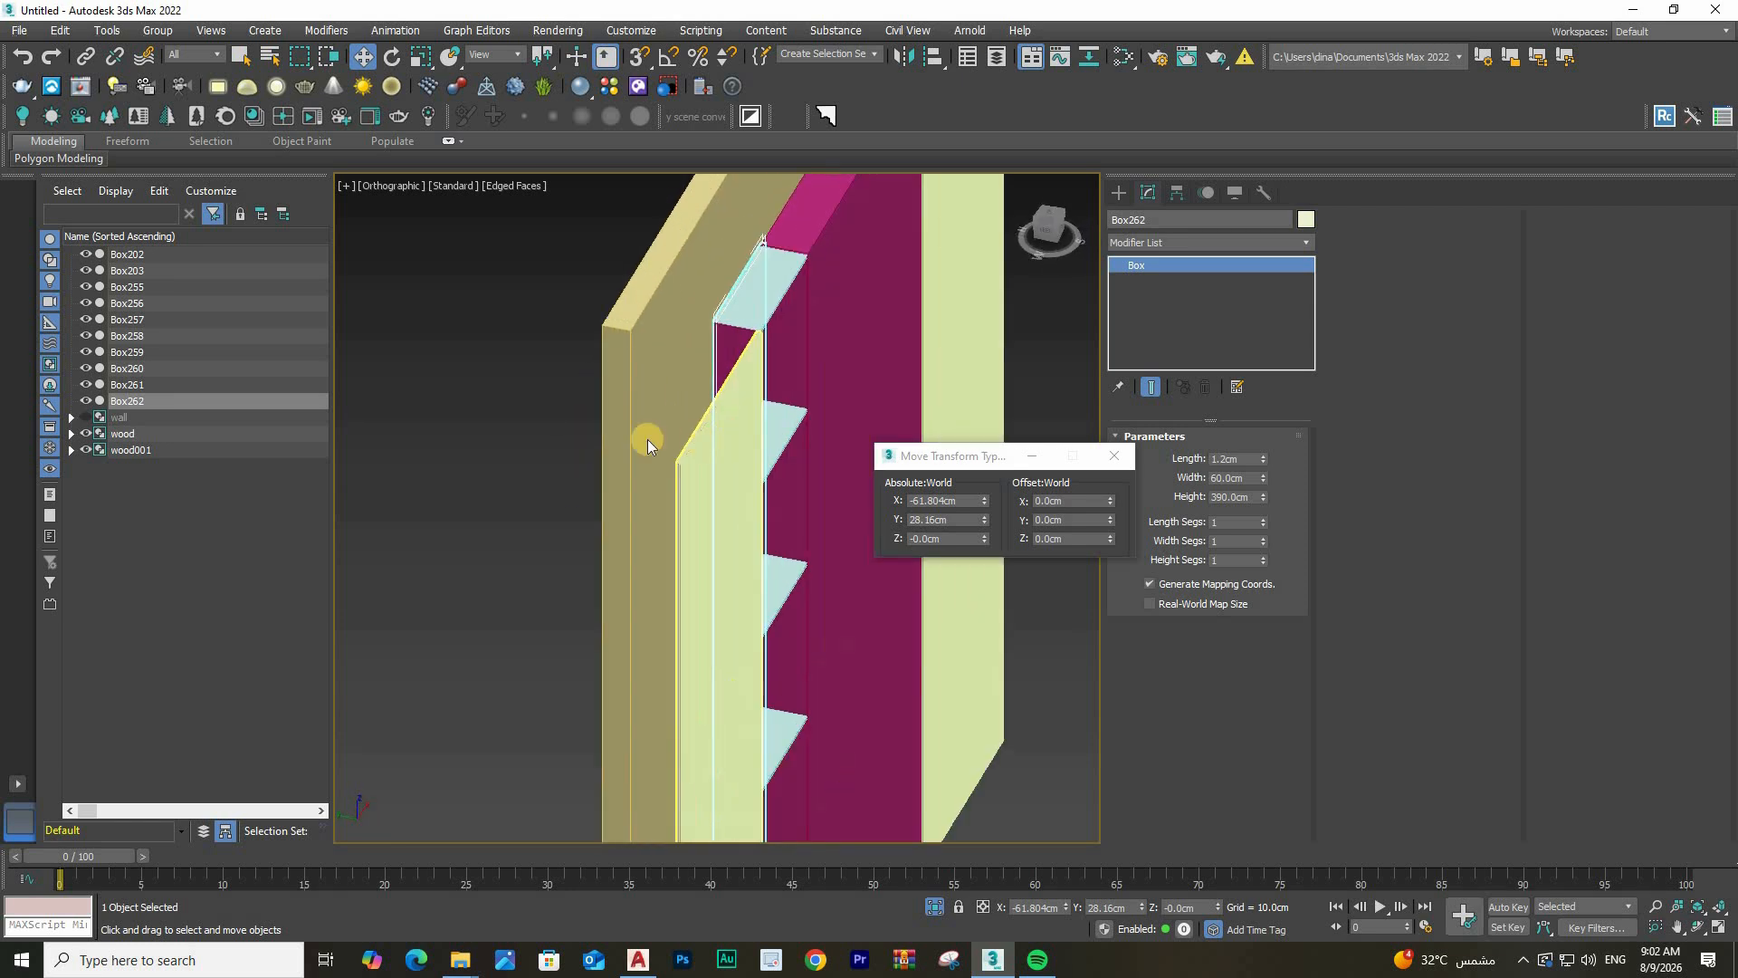
scroll(562, 439, down, 3)
alt+middle_drag(819, 485, 702, 392)
scroll(703, 392, up, 4)
click(778, 416)
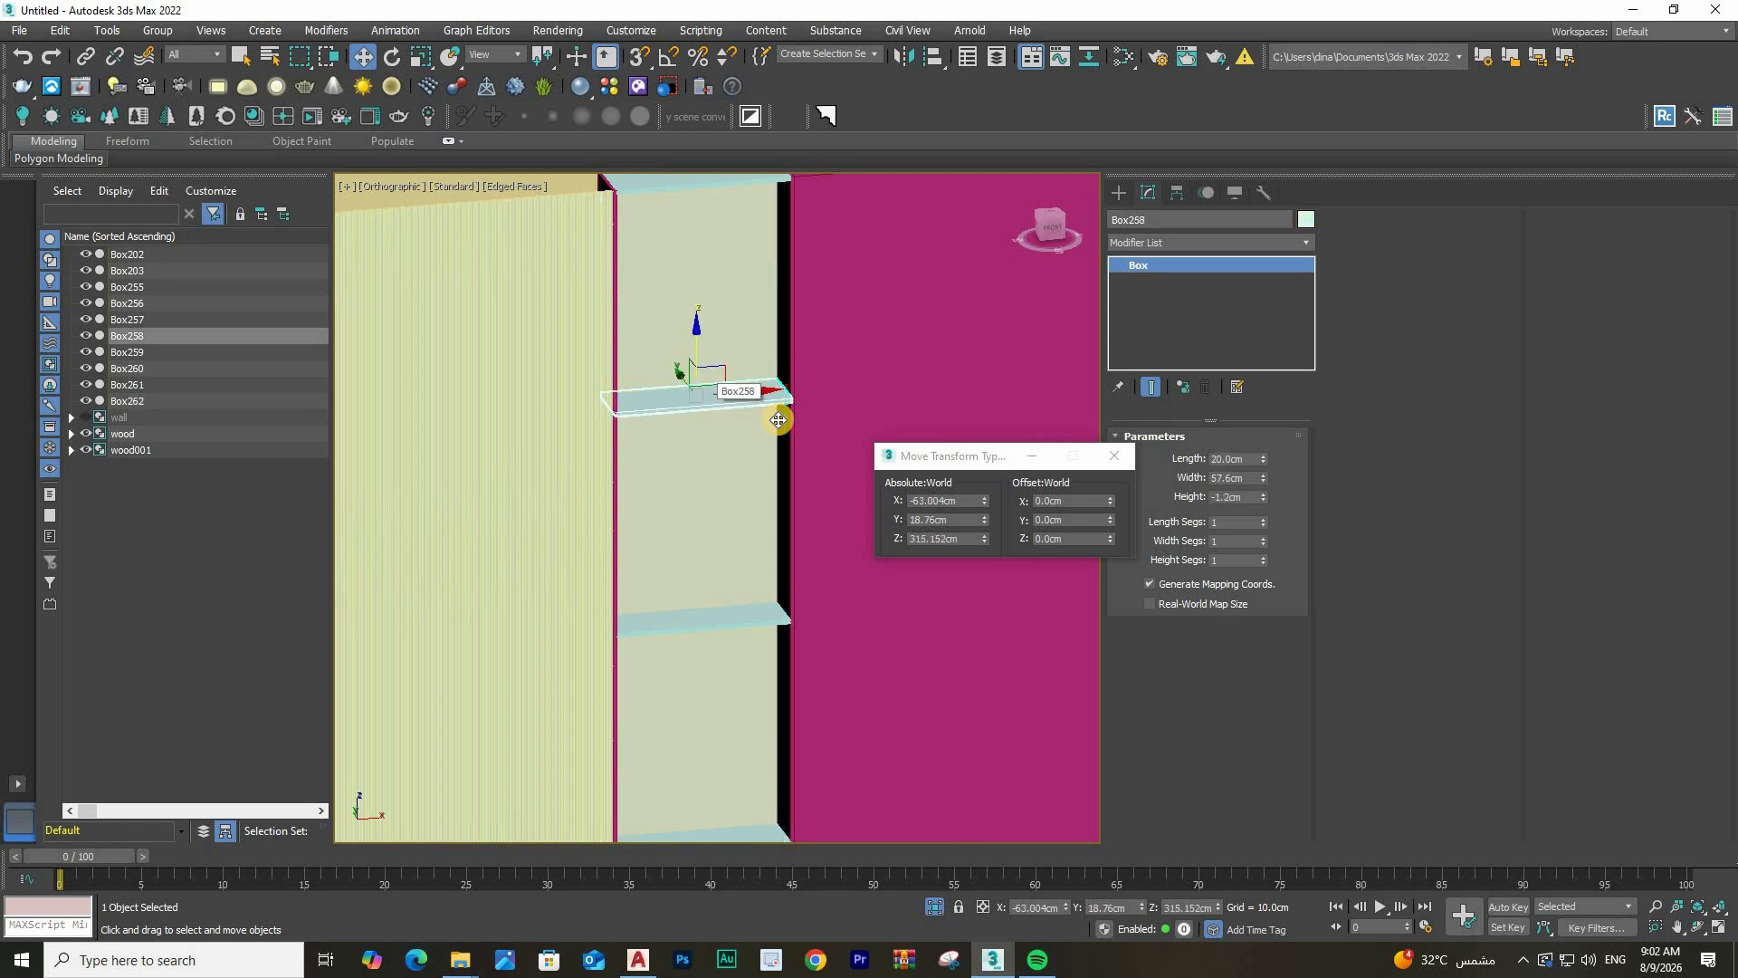
scroll(779, 416, up, 4)
scroll(1193, 242, down, 3)
scroll(1193, 242, up, 3)
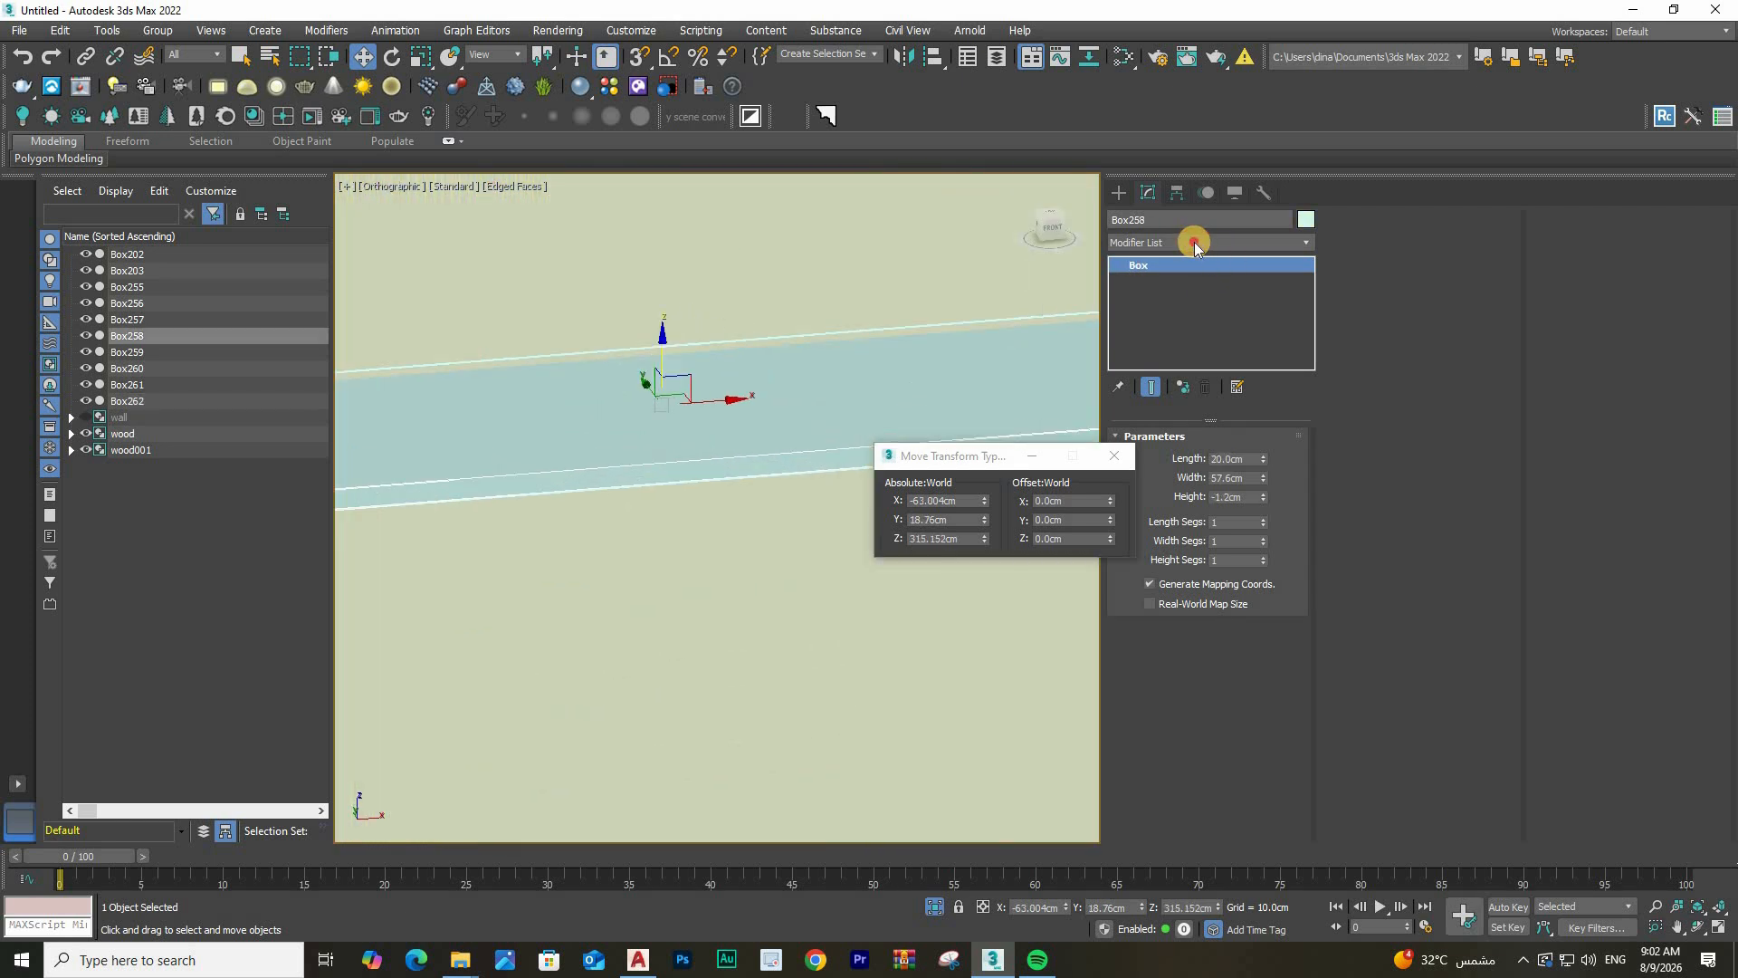
click(1193, 241)
click(1193, 241)
click(1193, 242)
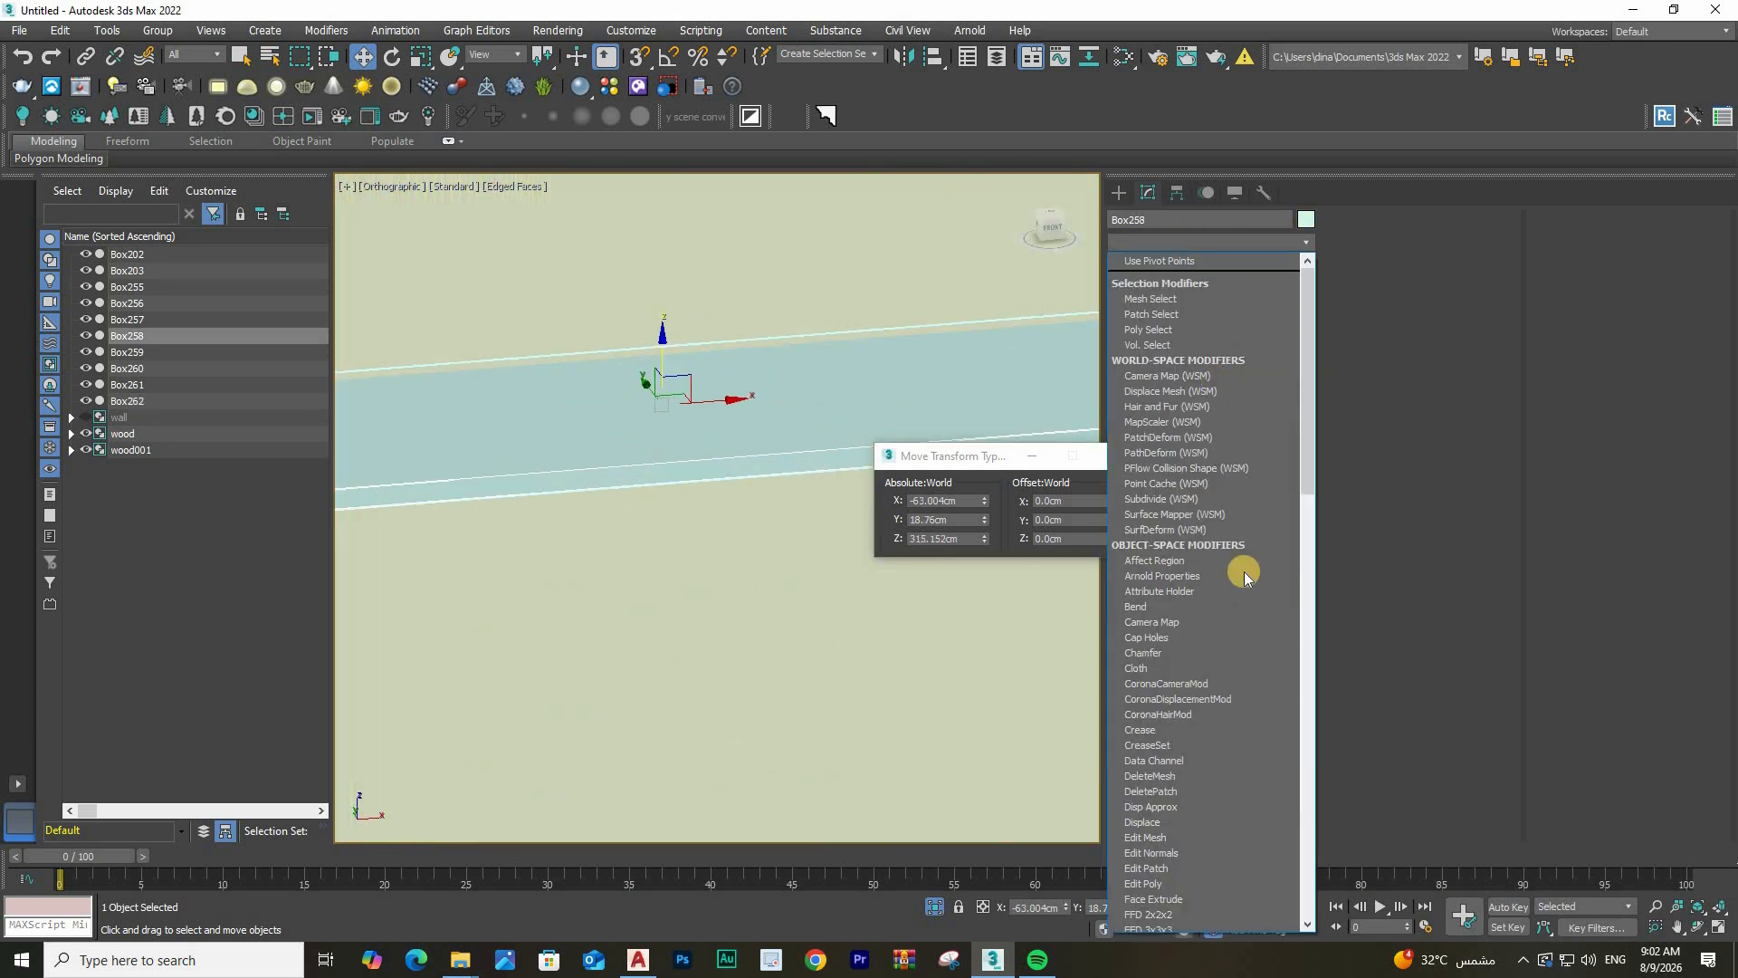
scroll(1240, 747, down, 3)
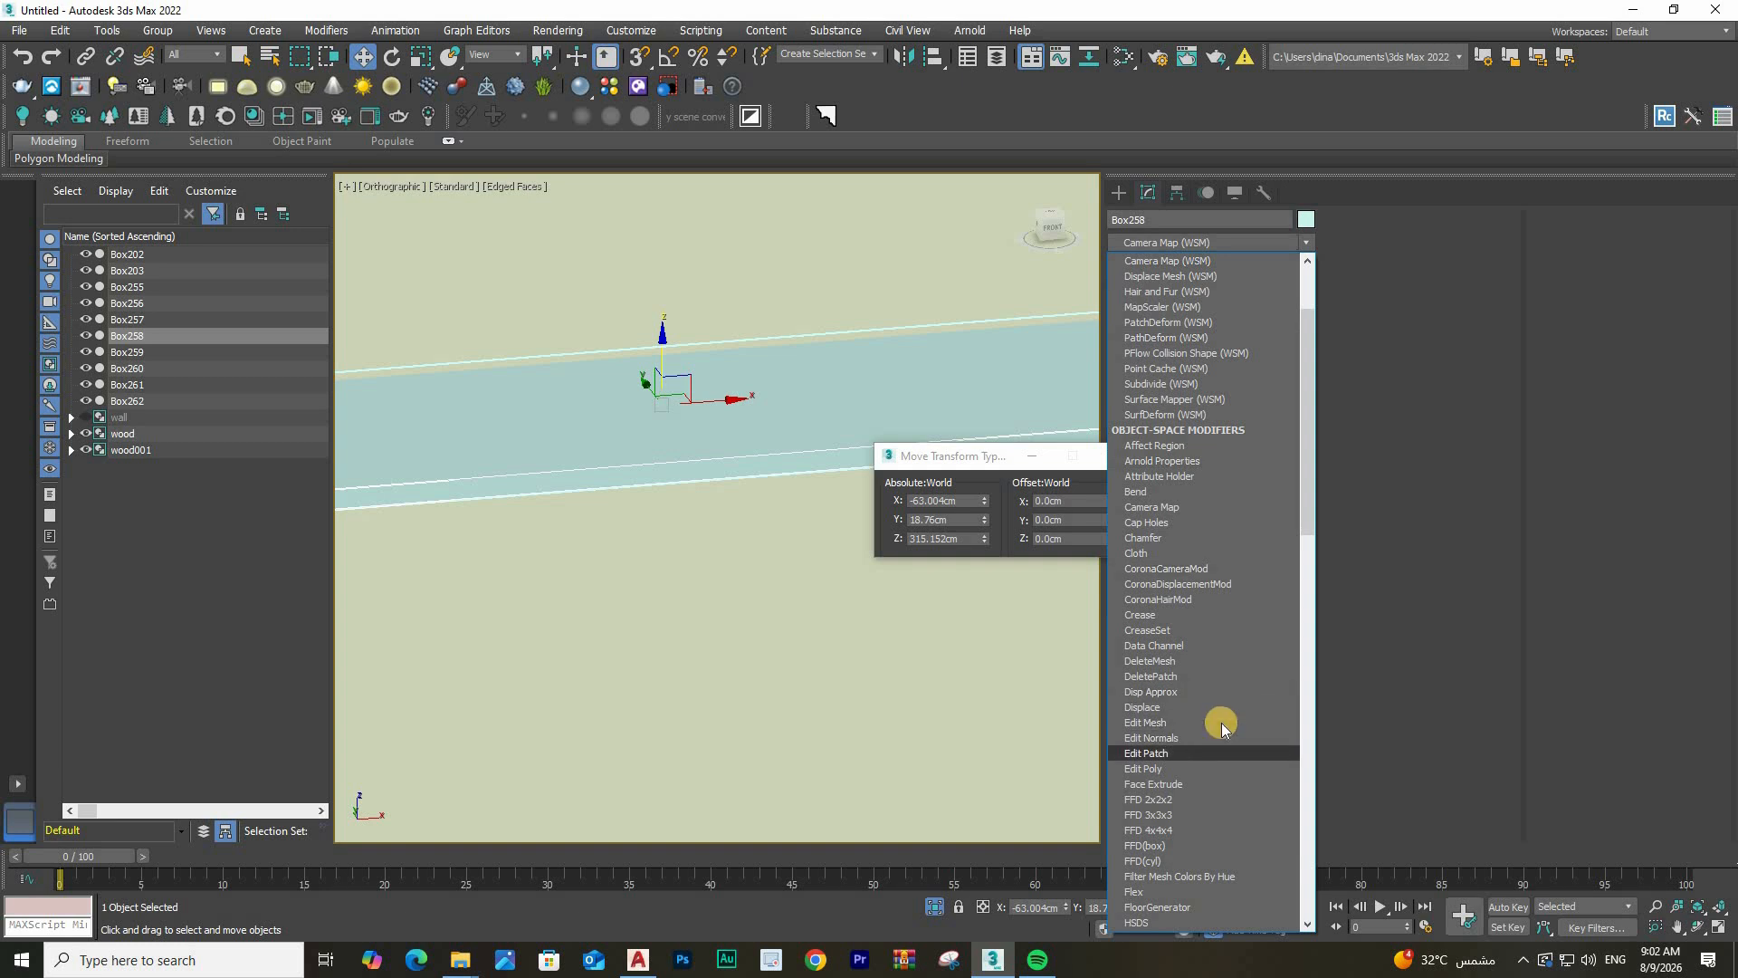
click(1164, 538)
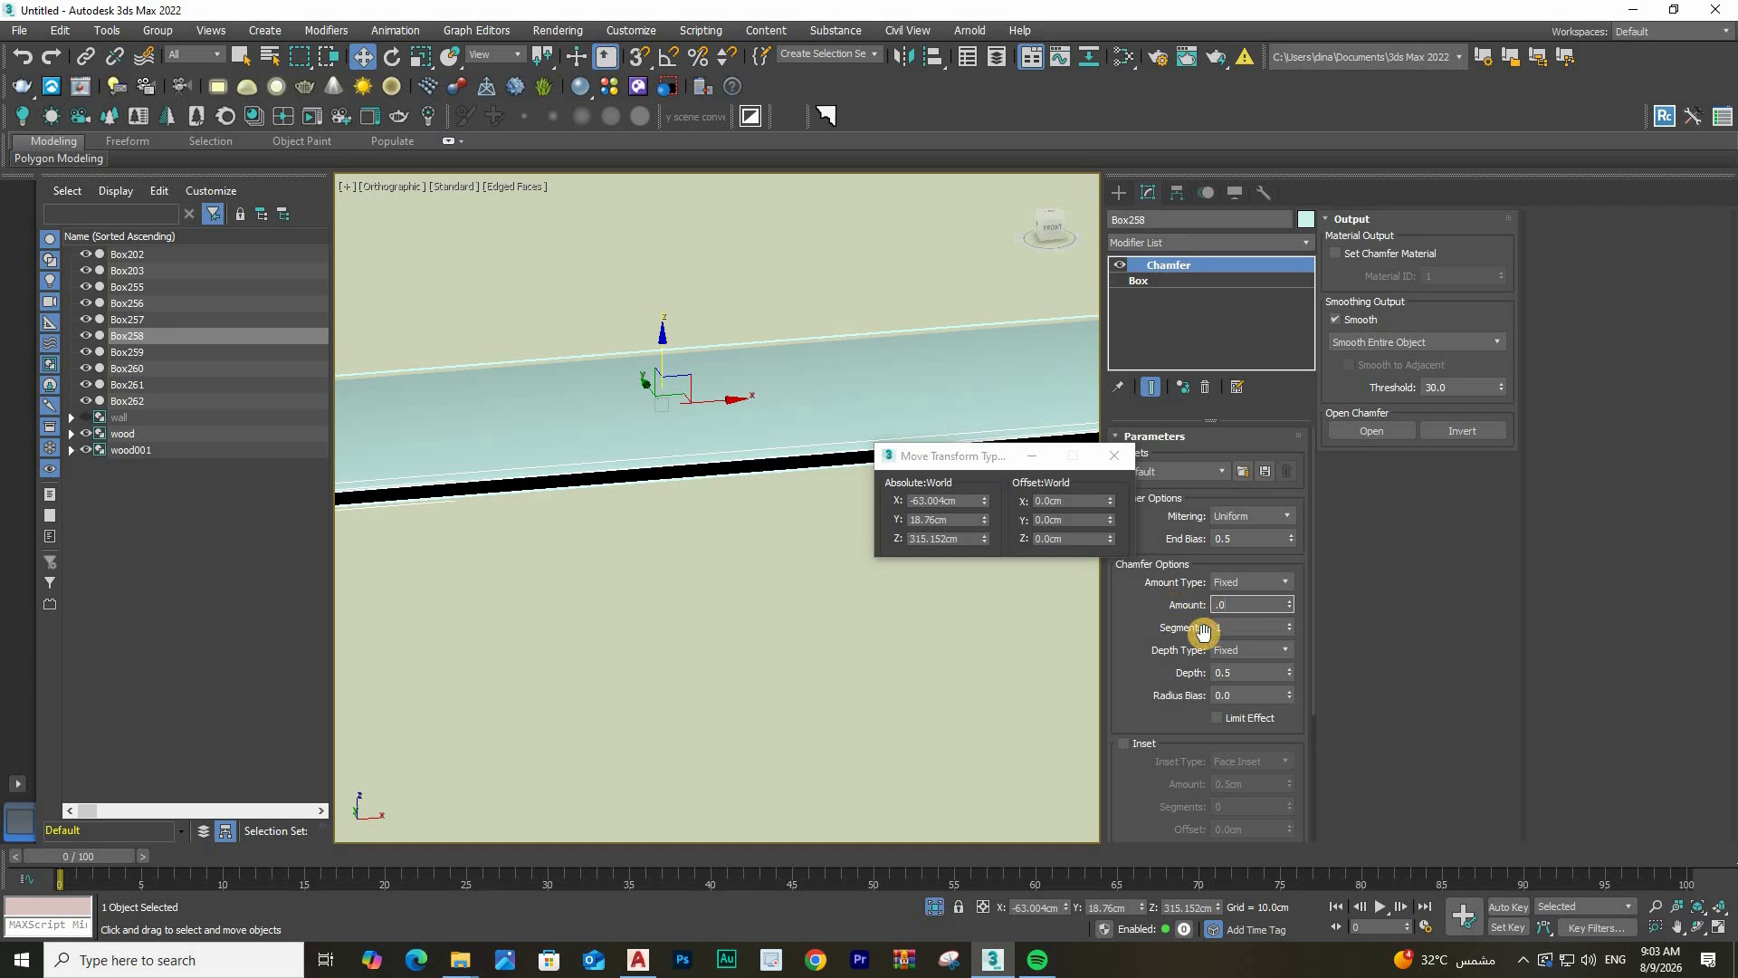
key(Tab)
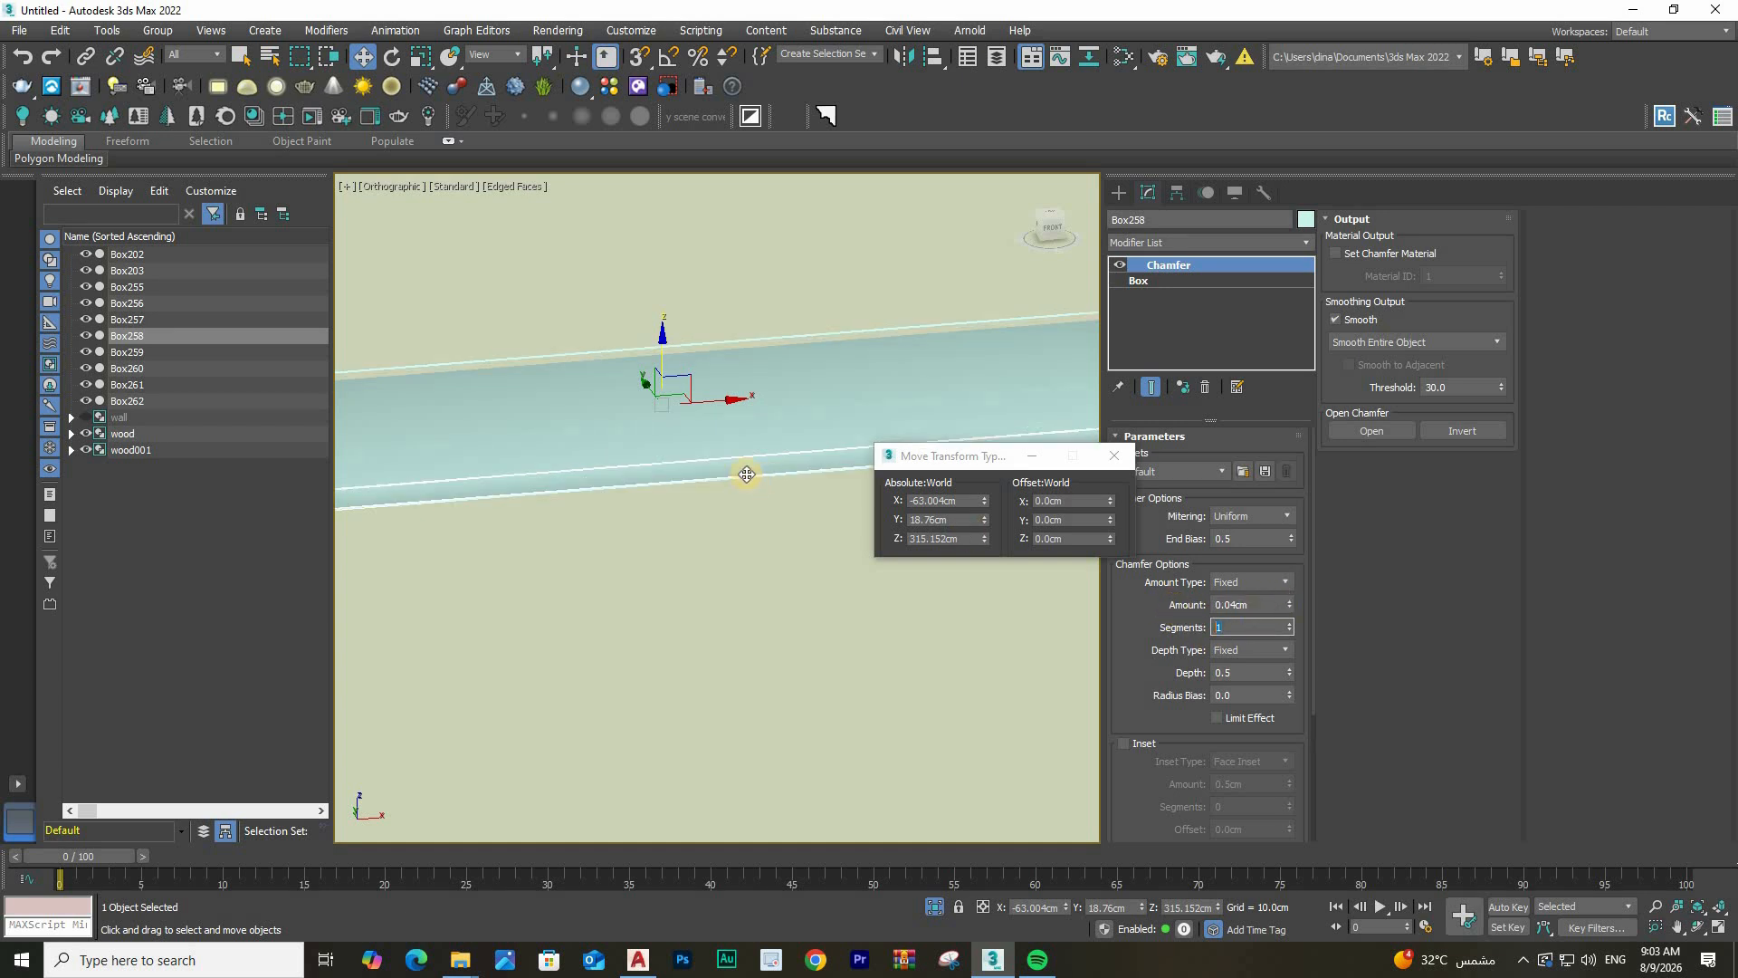
key(shift+Tab)
Turn off the edged-faces display in the viewport so only default shading is used
alt+middle_drag(682, 607, 545, 188)
click(545, 188)
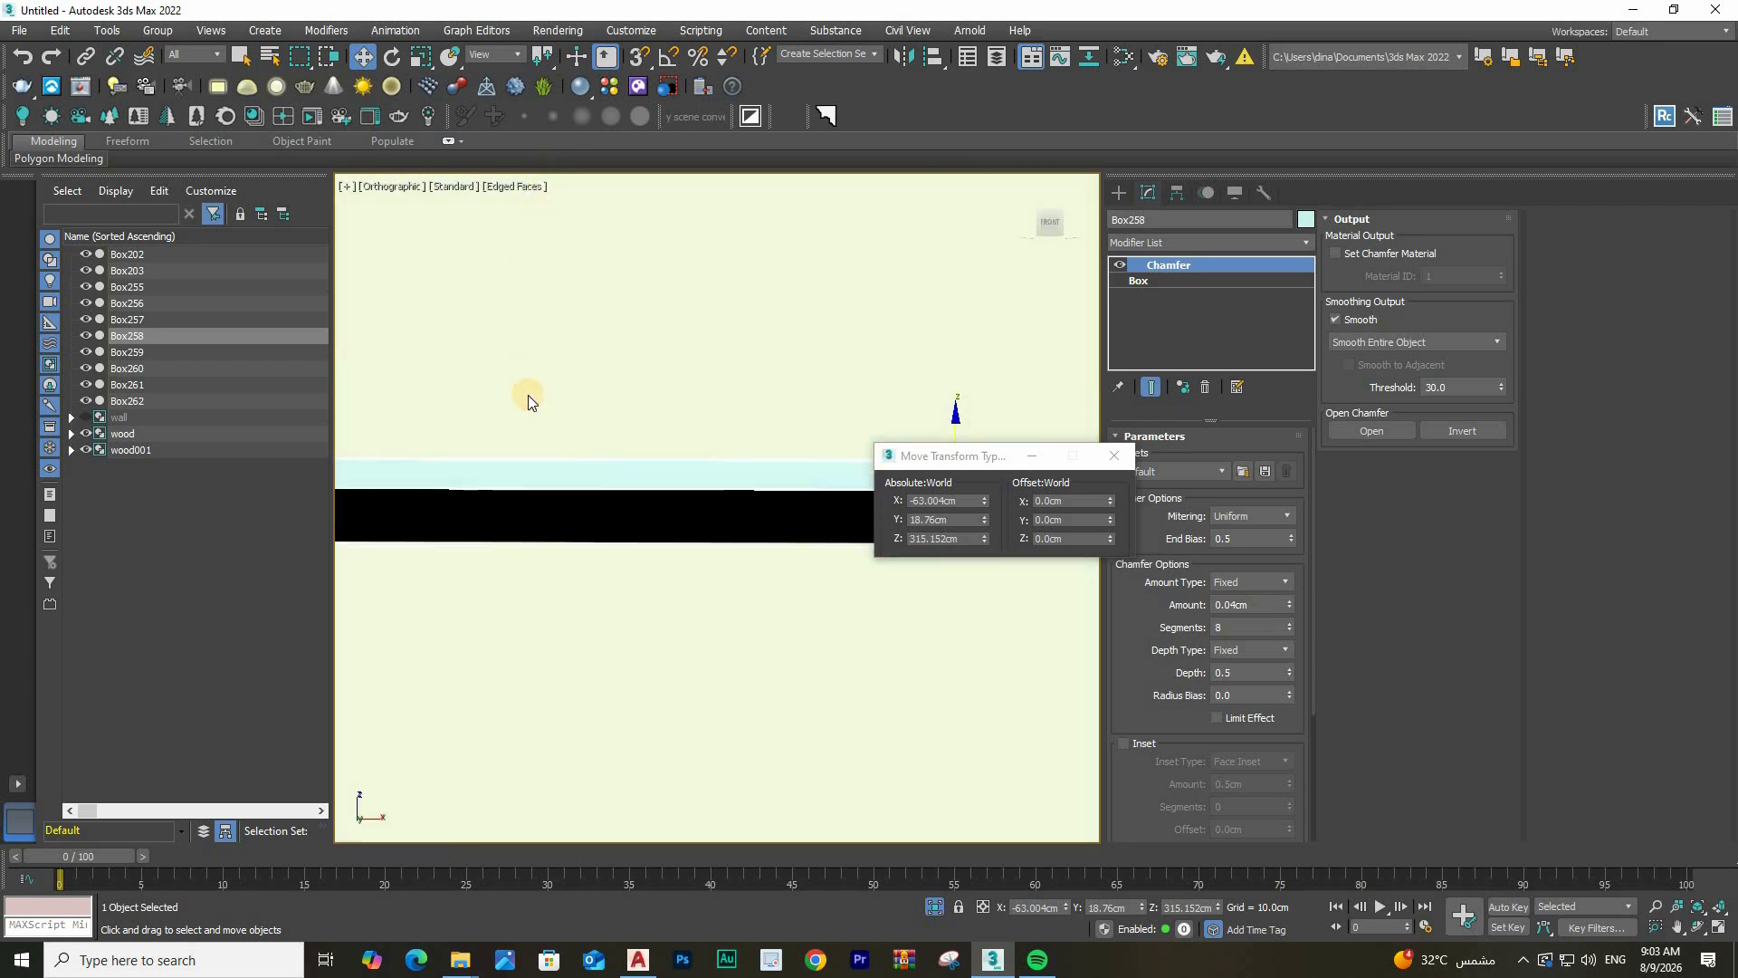
click(625, 396)
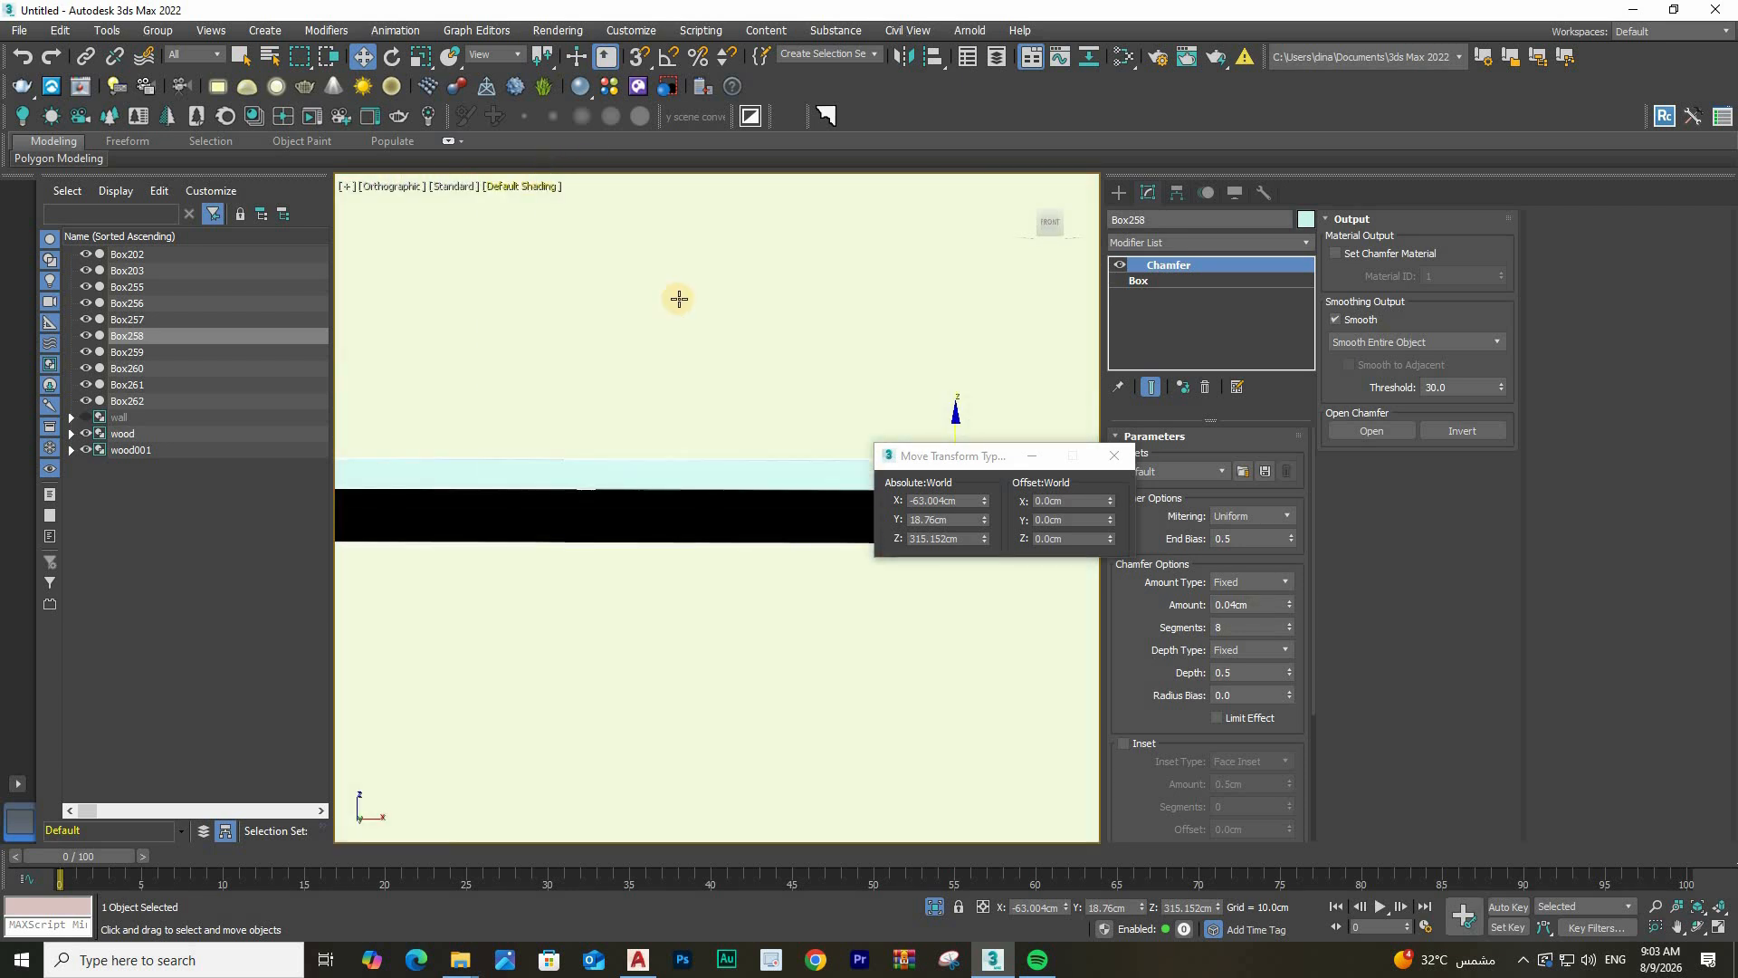
Copy the Chamfer modifier from the uppermost cloned shelf's modifier stack
mouse_move(679, 298)
alt+middle_down()
mouse_move(690, 827)
mouse_move(661, 250)
mouse_move(627, 362)
alt+middle_up()
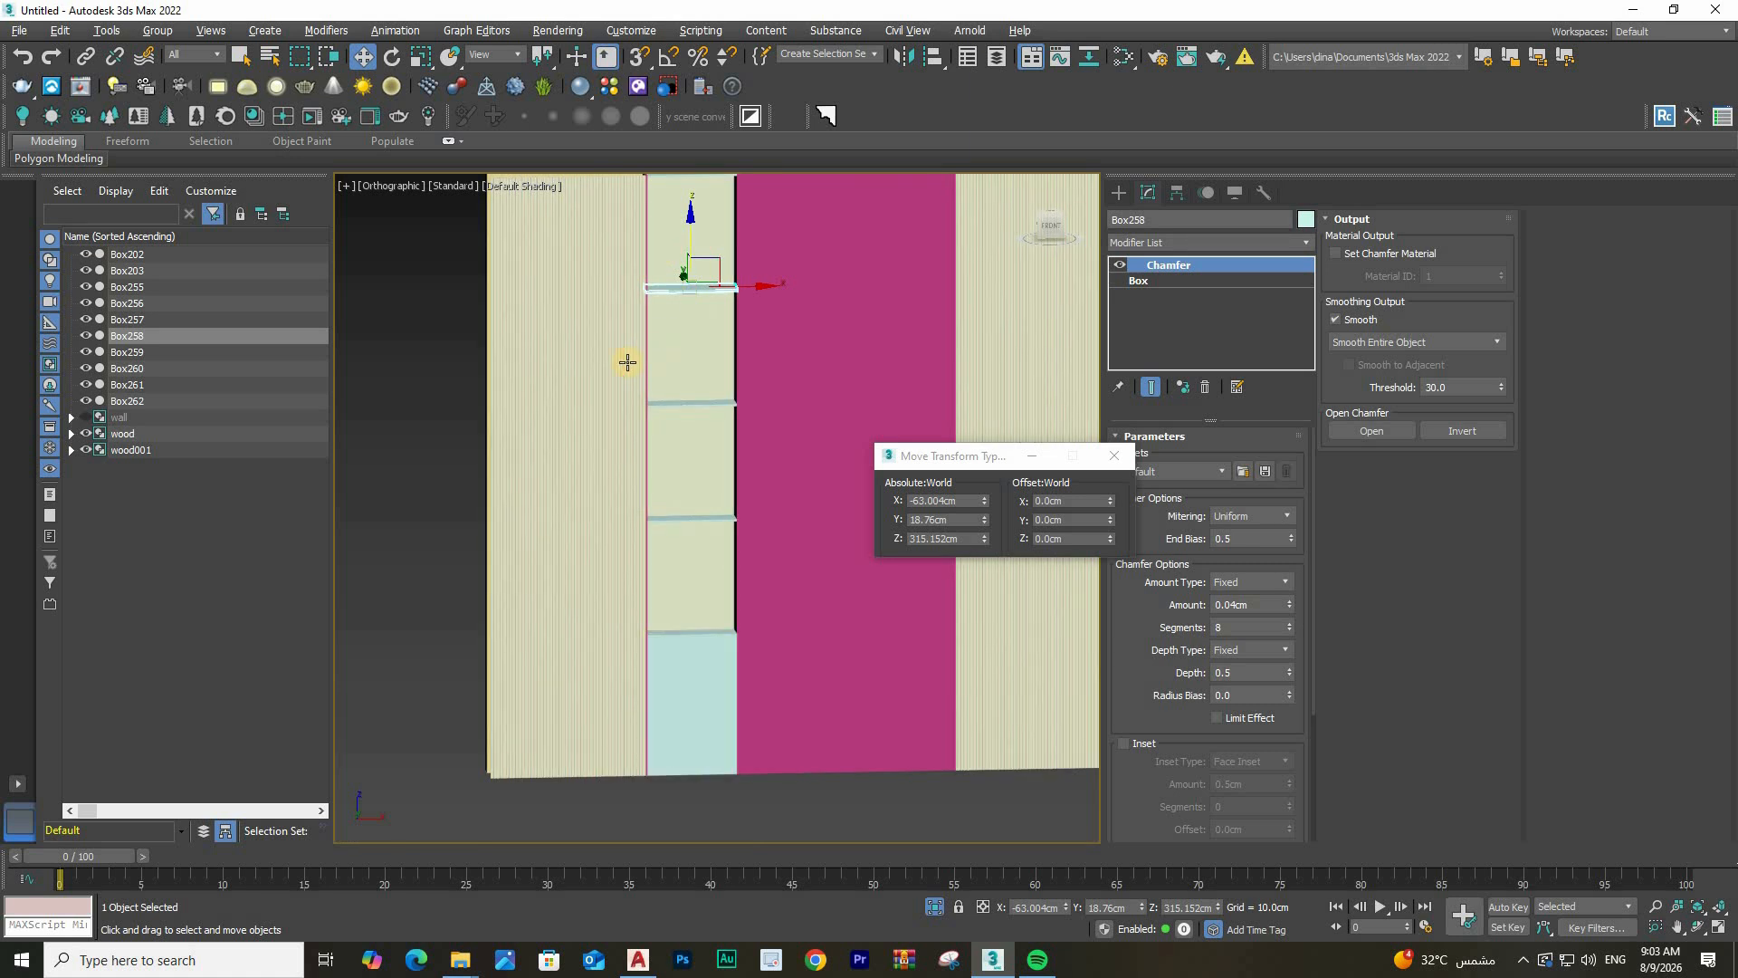
click(563, 430)
scroll(659, 409, up, 4)
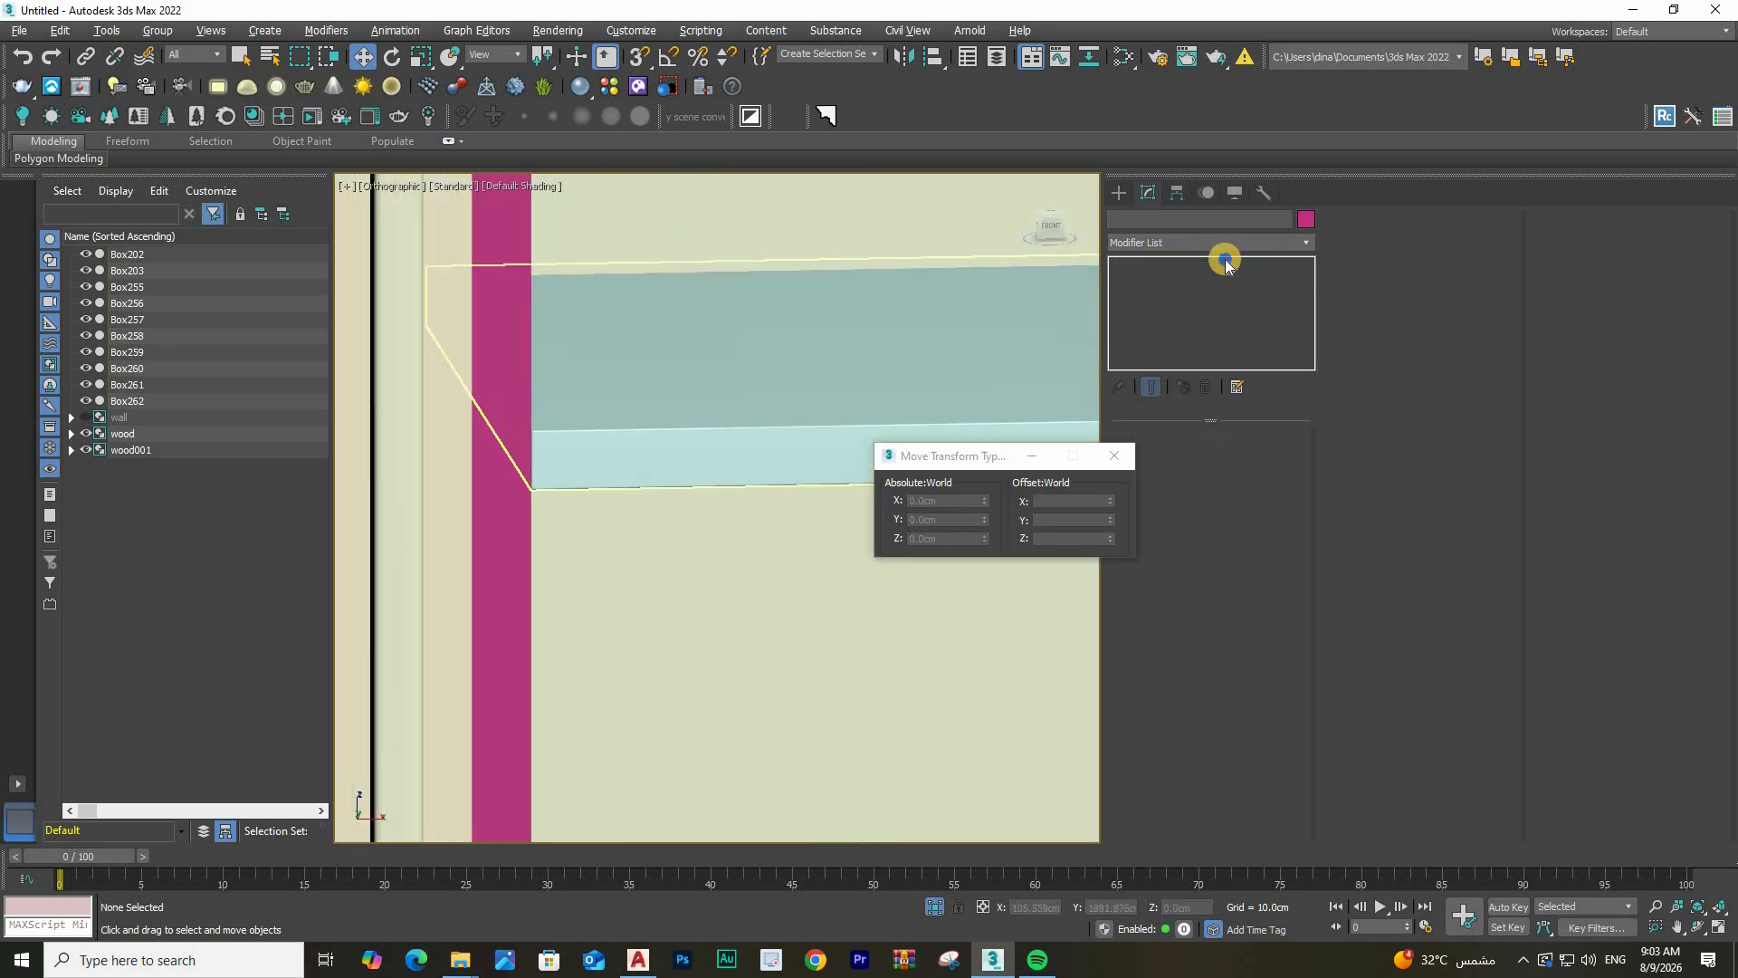
right_click(1180, 271)
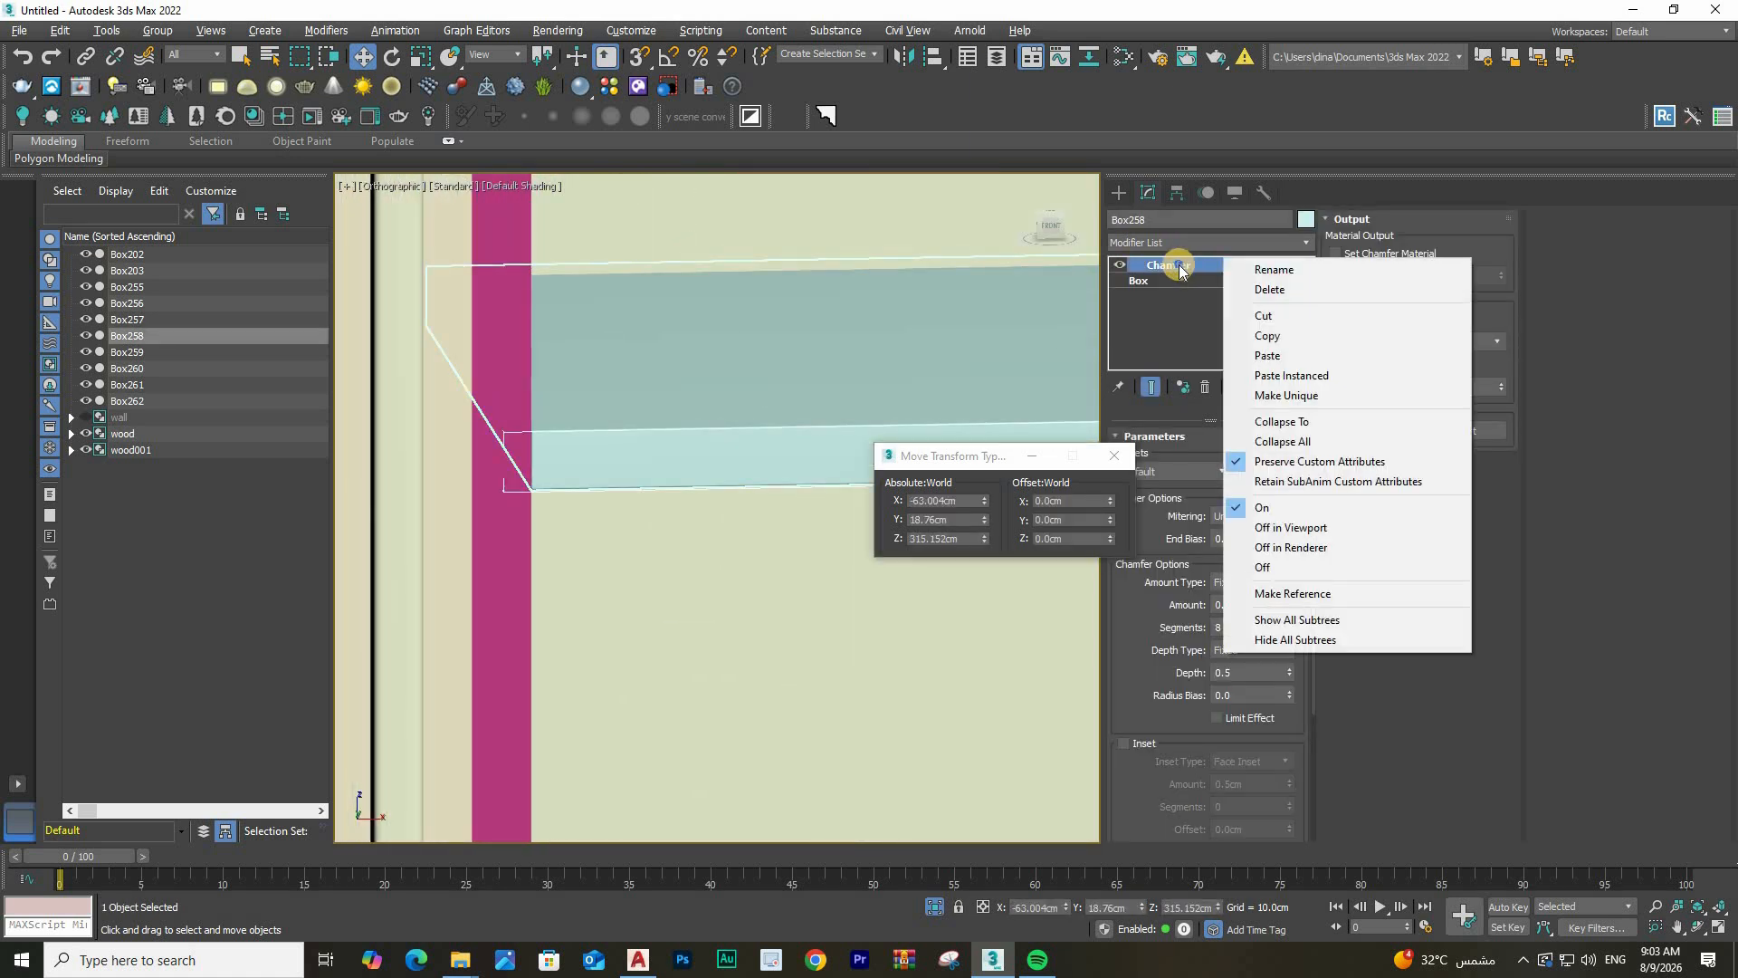
right_click(1177, 263)
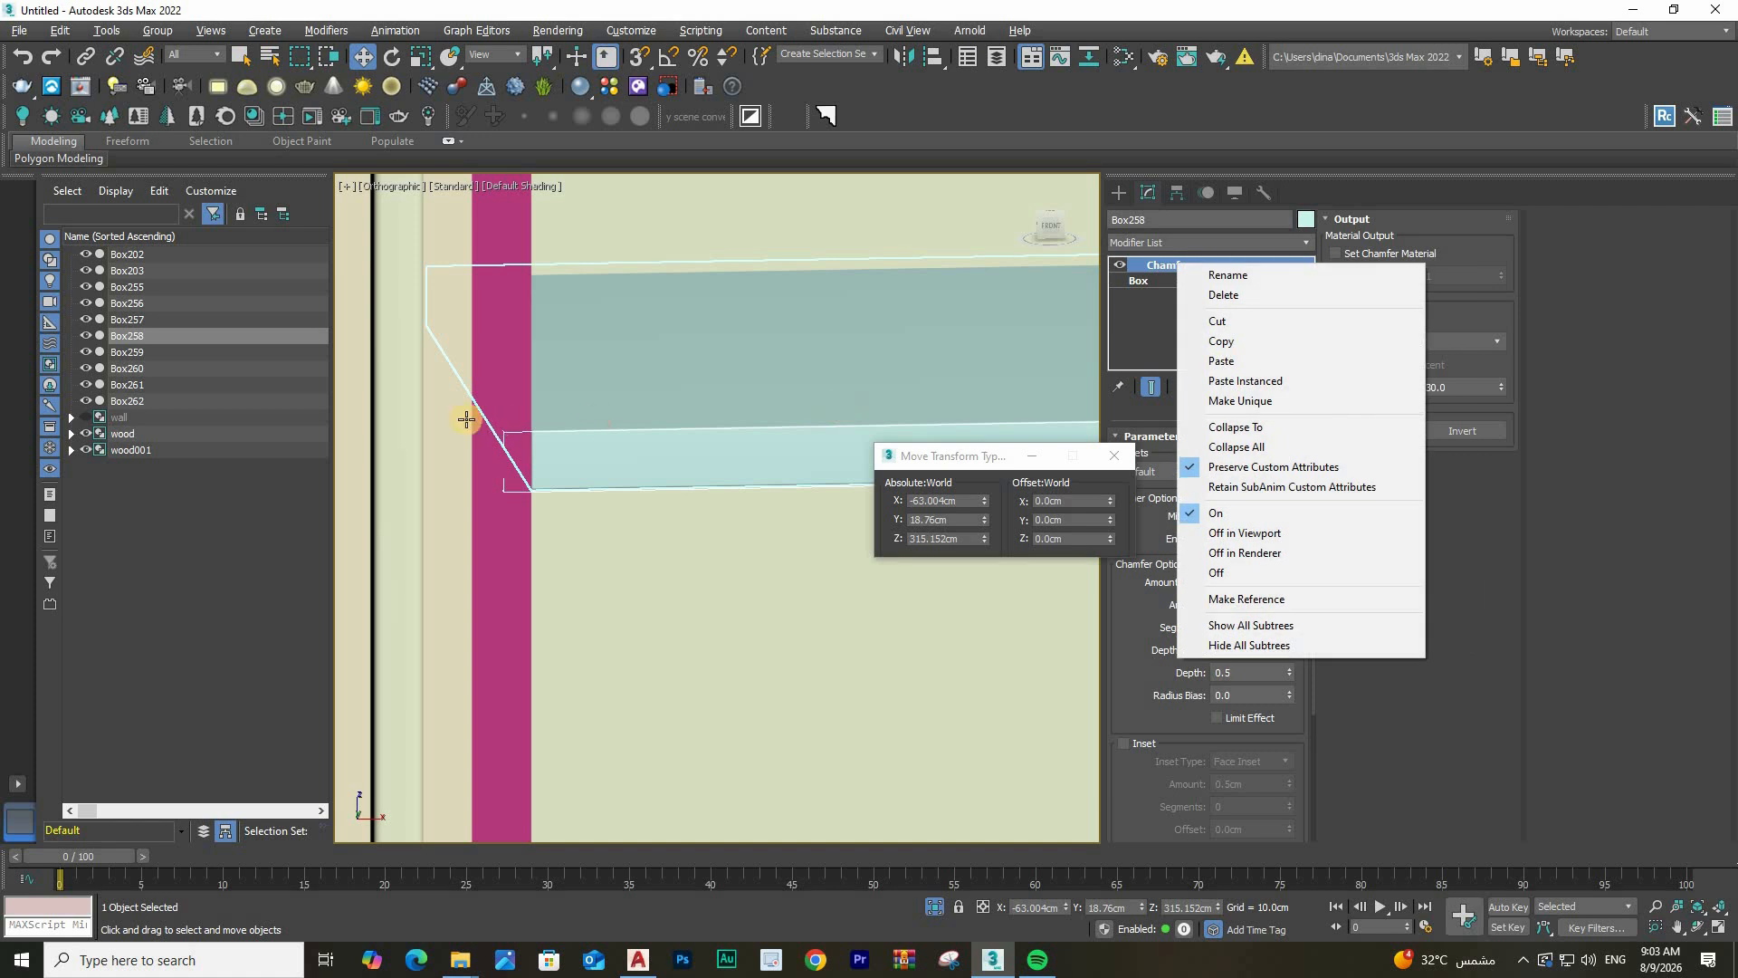
click(1220, 341)
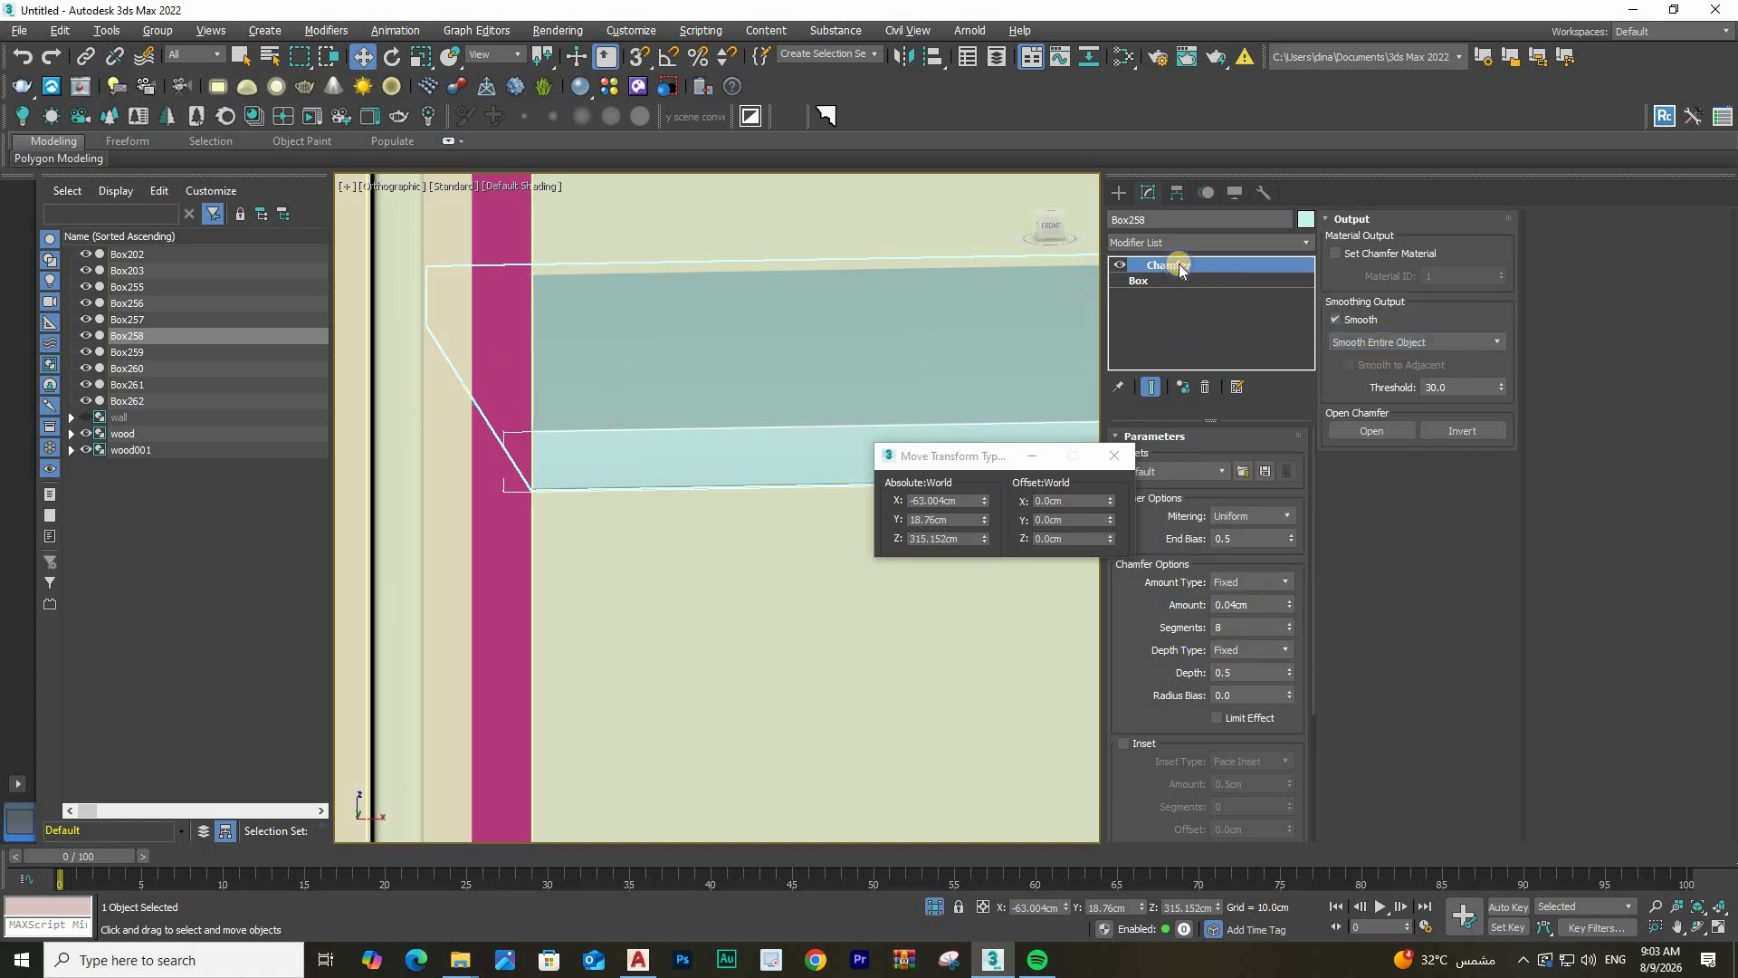
Paste the copied Chamfer modifier onto the magenta side panel next to the slatted wood and inspect its edge up close
click(503, 364)
right_click(1178, 264)
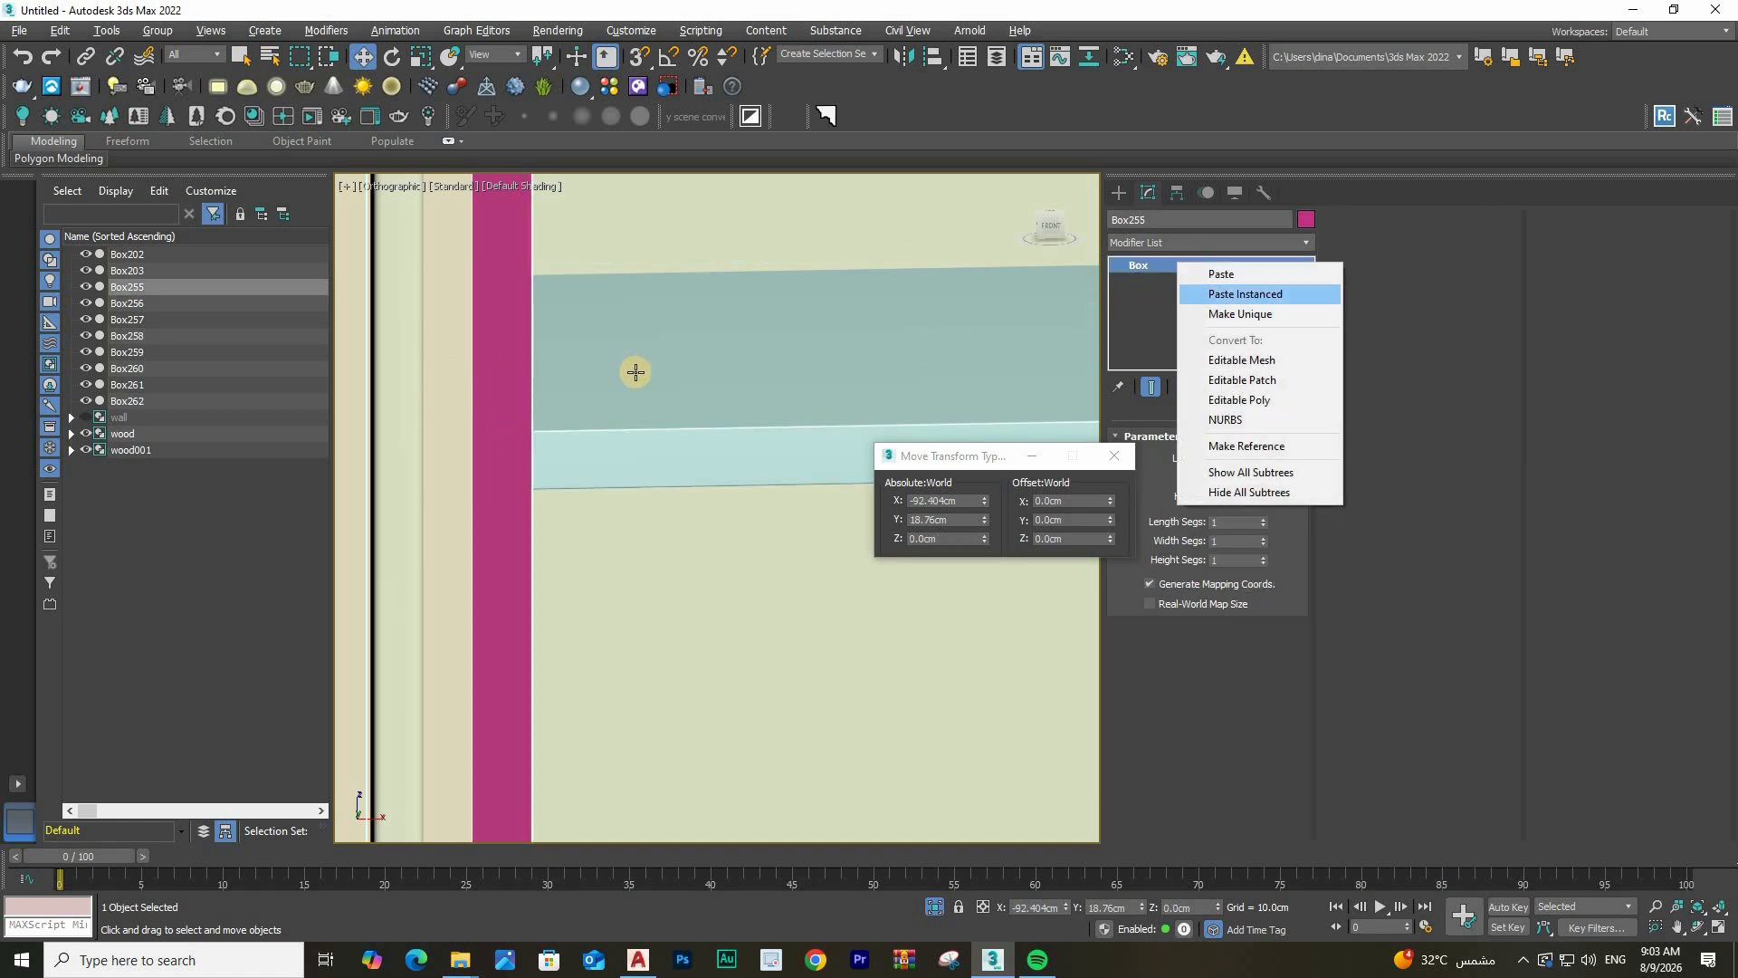
click(1221, 273)
alt+middle_drag(541, 453, 567, 450)
scroll(566, 450, up, 10)
alt+middle_drag(535, 208, 574, 377)
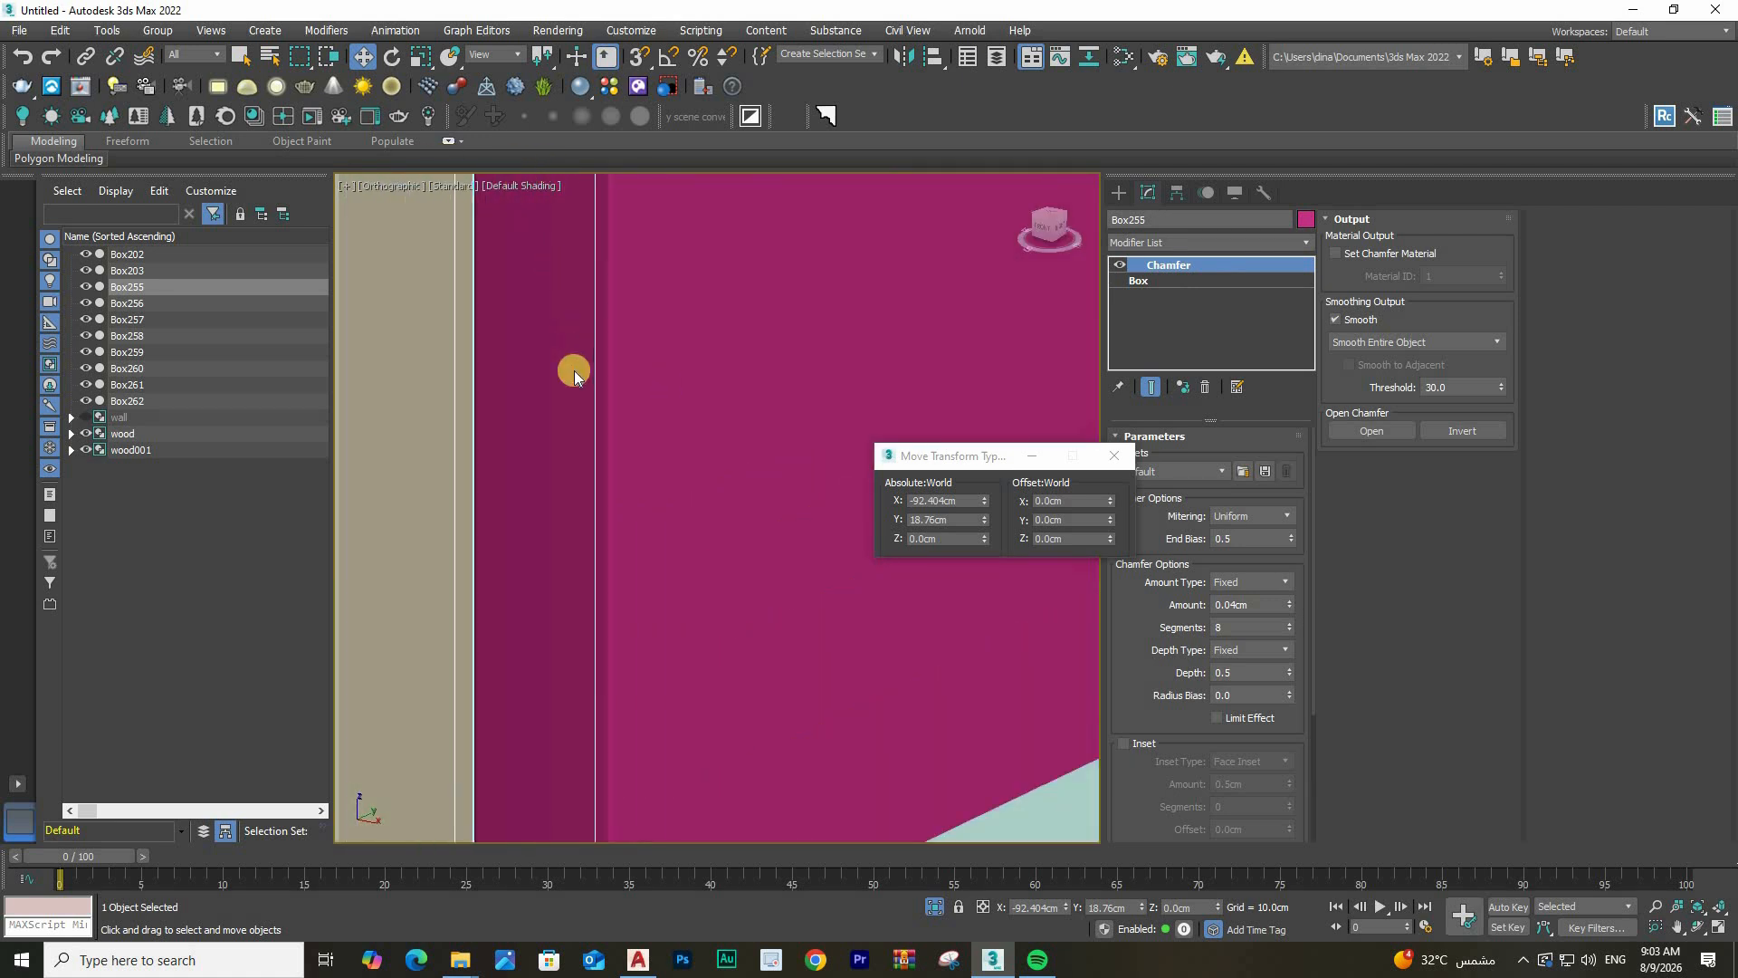
Show edged faces to check the chamfered edge of the magenta side panel, and return the viewport to default shading
click(528, 186)
click(537, 396)
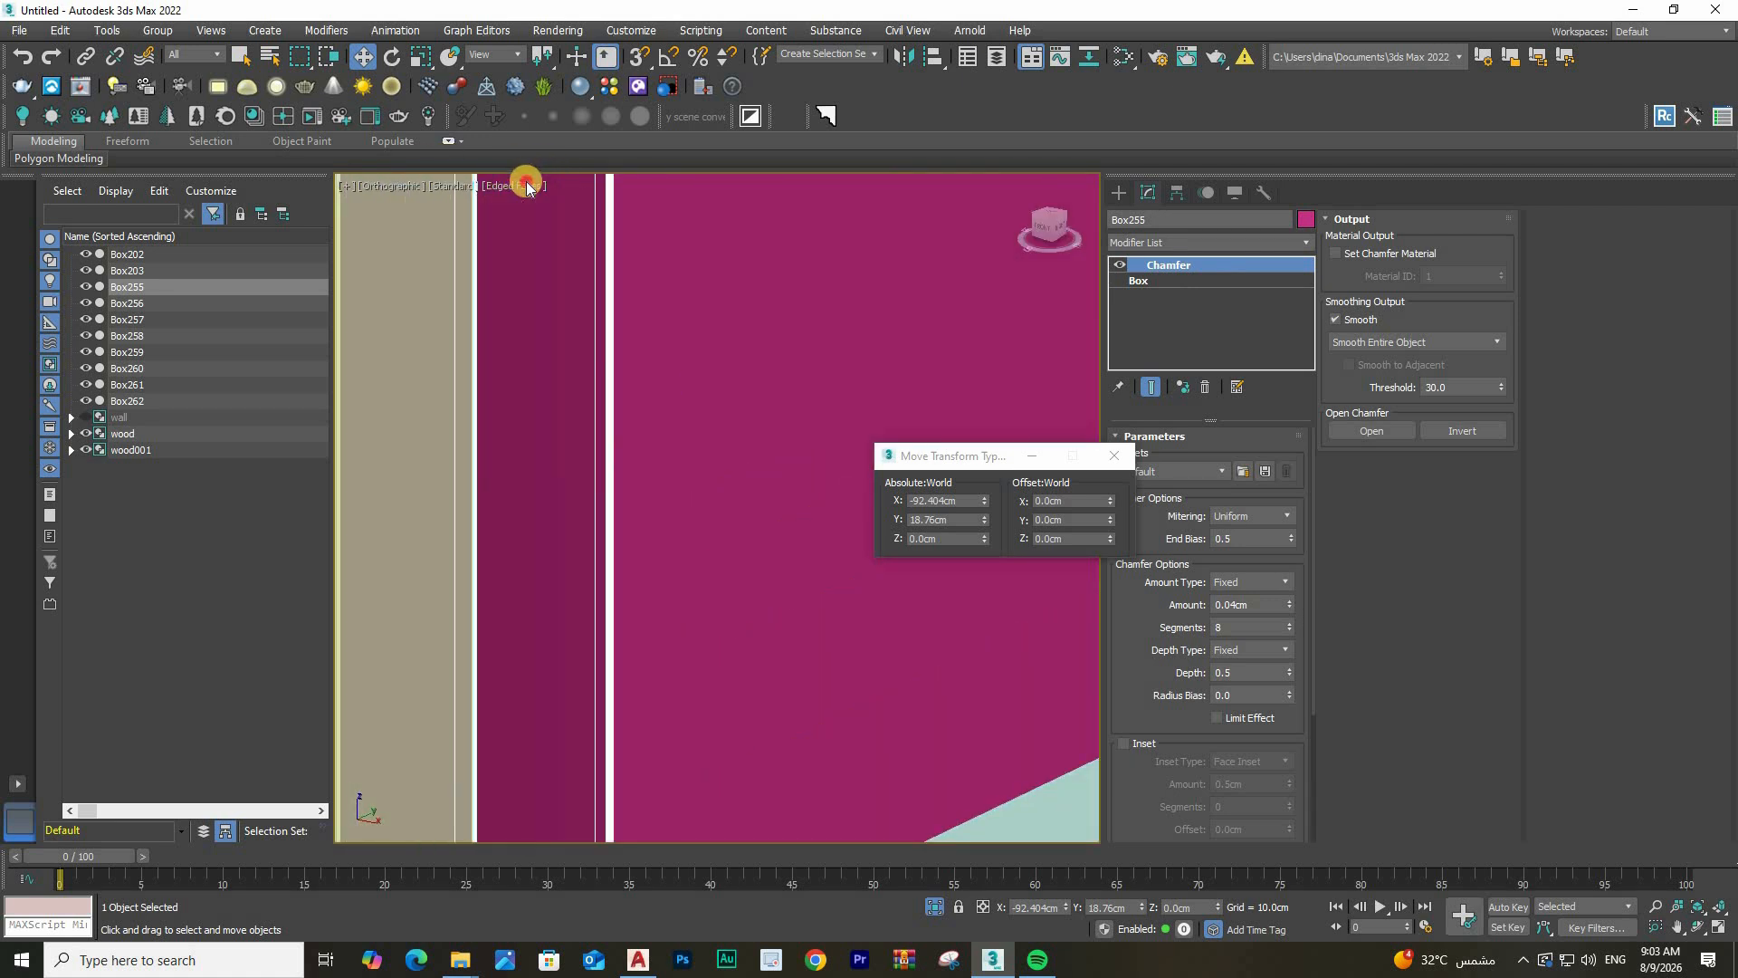
mouse_move(556, 388)
alt+middle_down()
mouse_move(718, 392)
mouse_move(696, 300)
mouse_move(602, 240)
alt+middle_up()
click(513, 185)
click(590, 396)
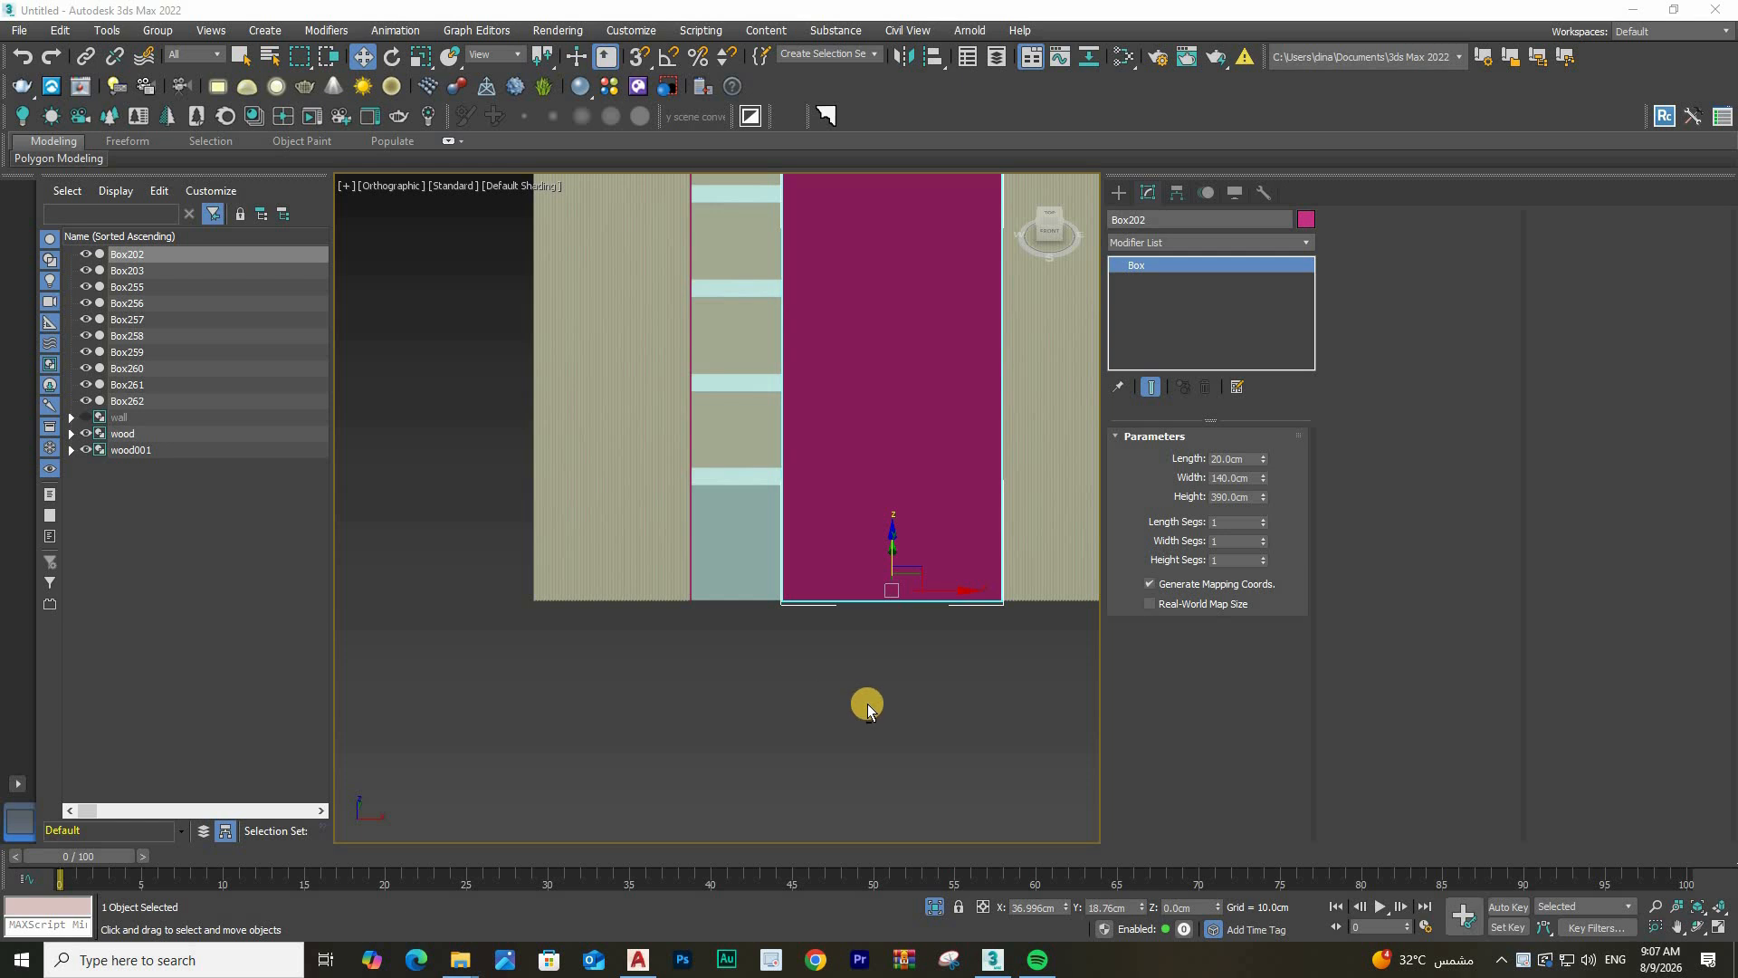
Draw an AutoGrid box strip about 0.67 cm long, 400.8 cm wide and 1.65 cm high along the lower front edge of the slatted wood
scroll(867, 703, down, 5)
alt+middle_drag(838, 650, 779, 725)
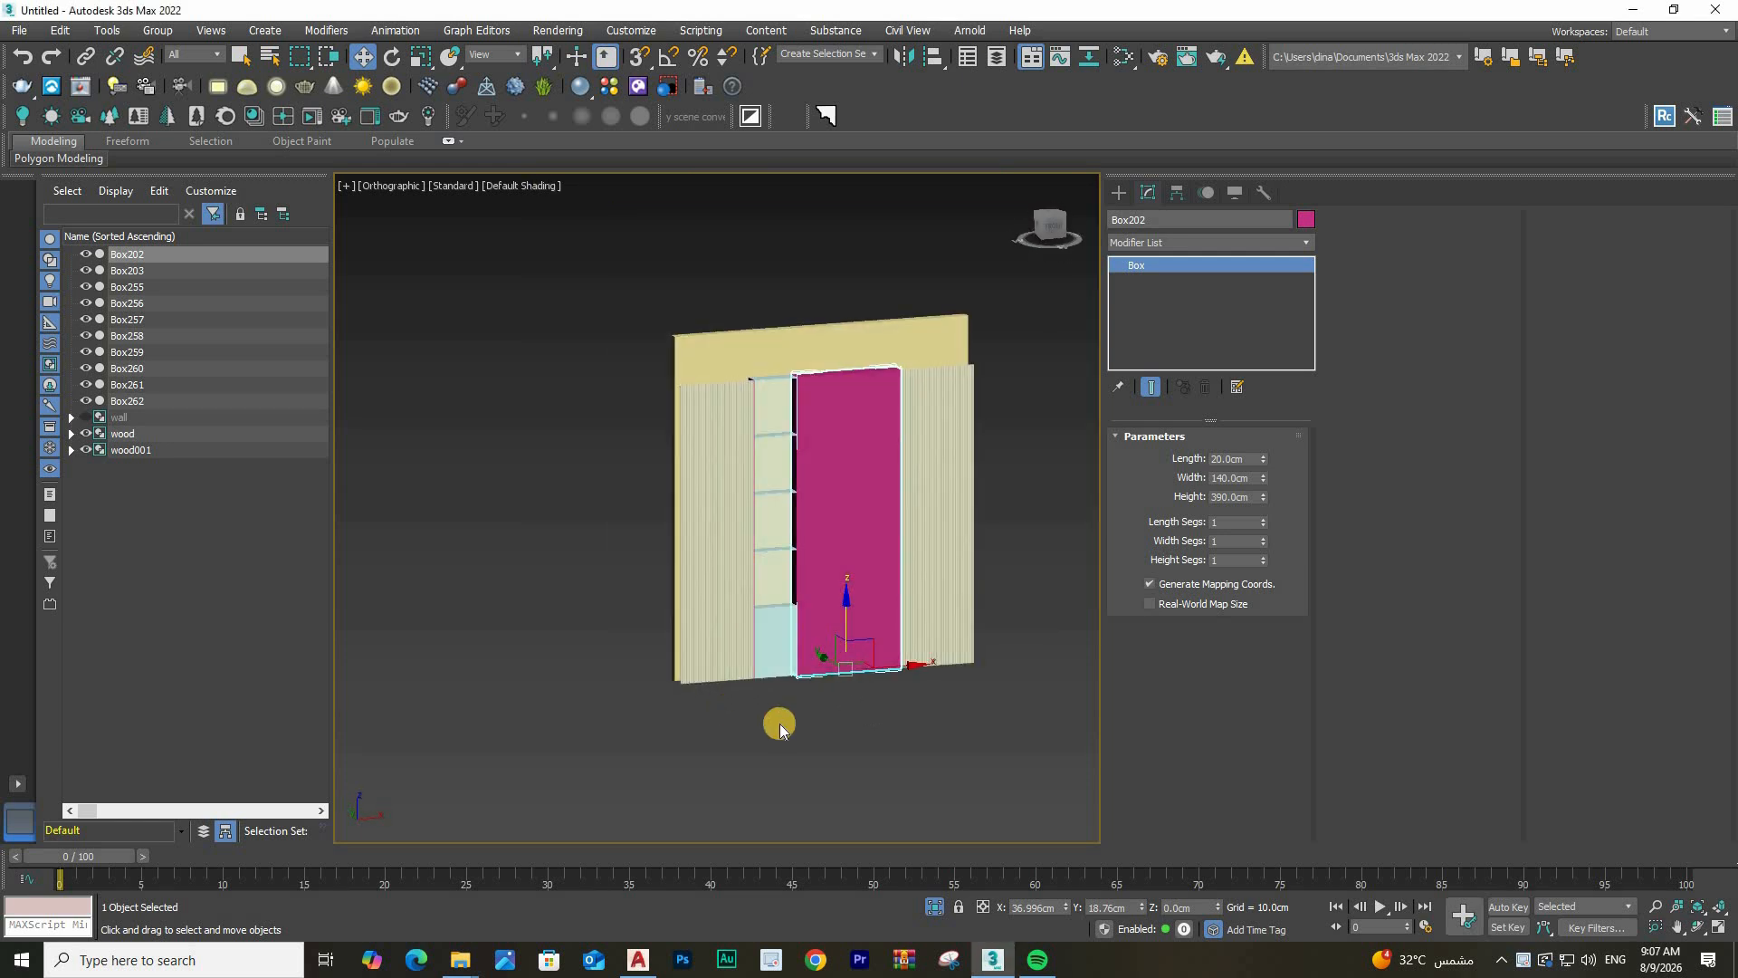
scroll(749, 737, up, 3)
scroll(788, 759, up, 3)
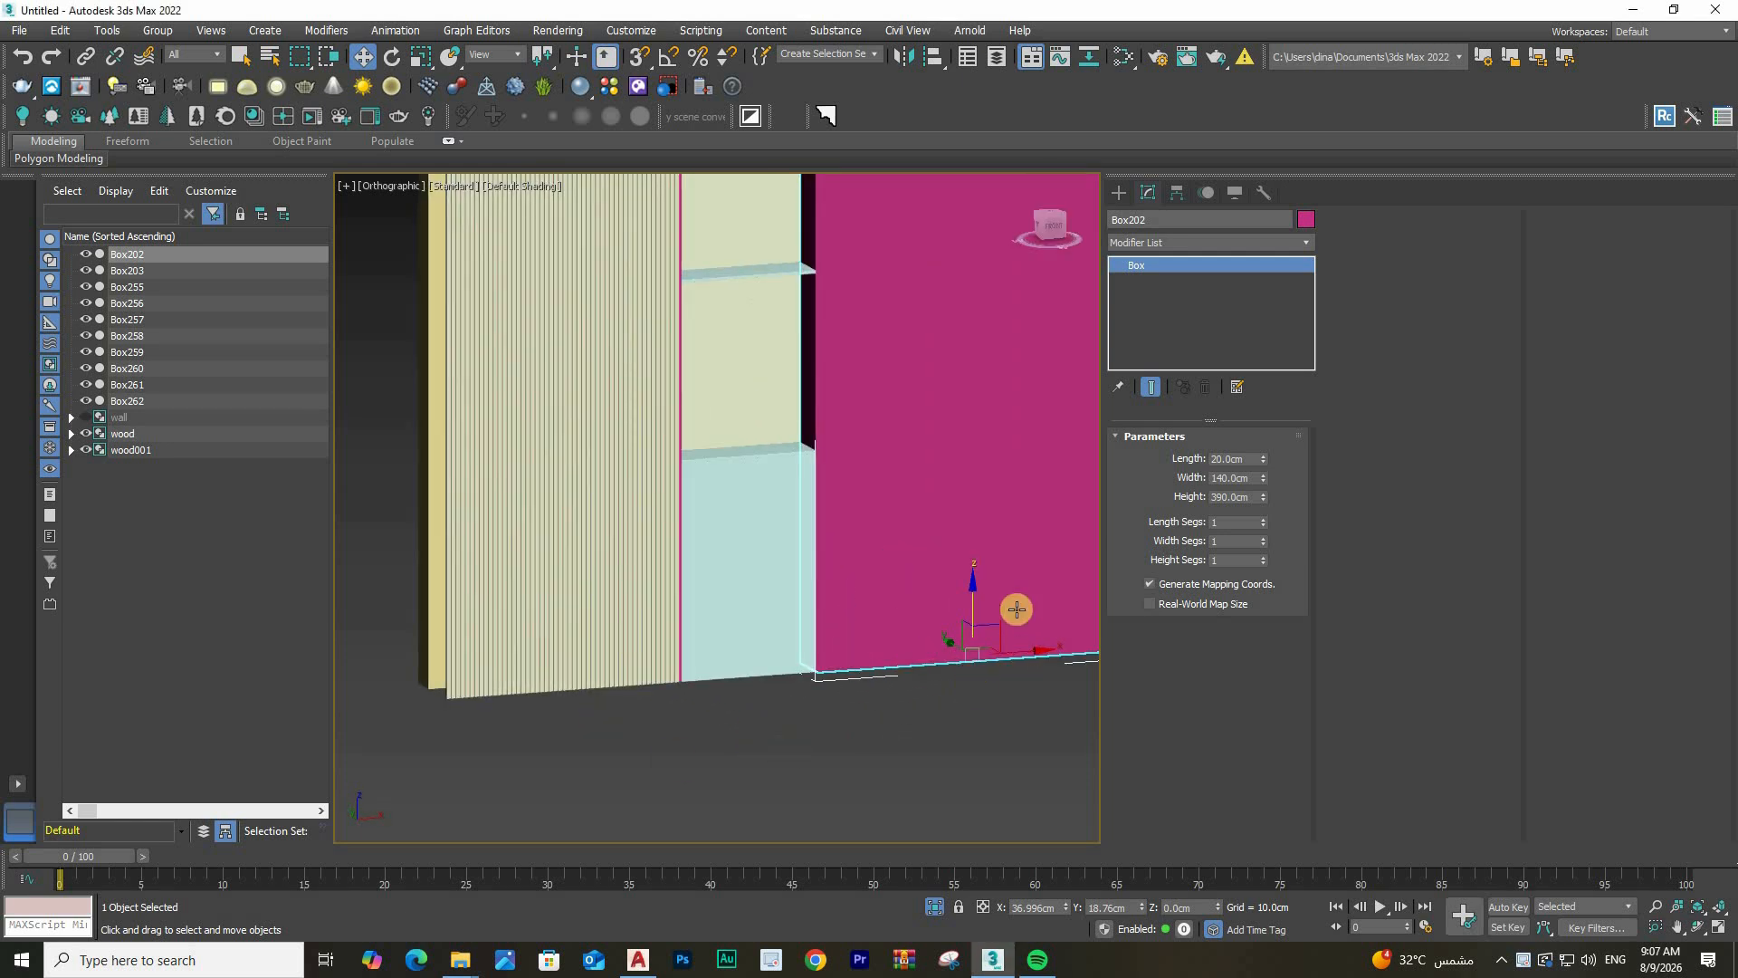
scroll(1017, 609, down, 3)
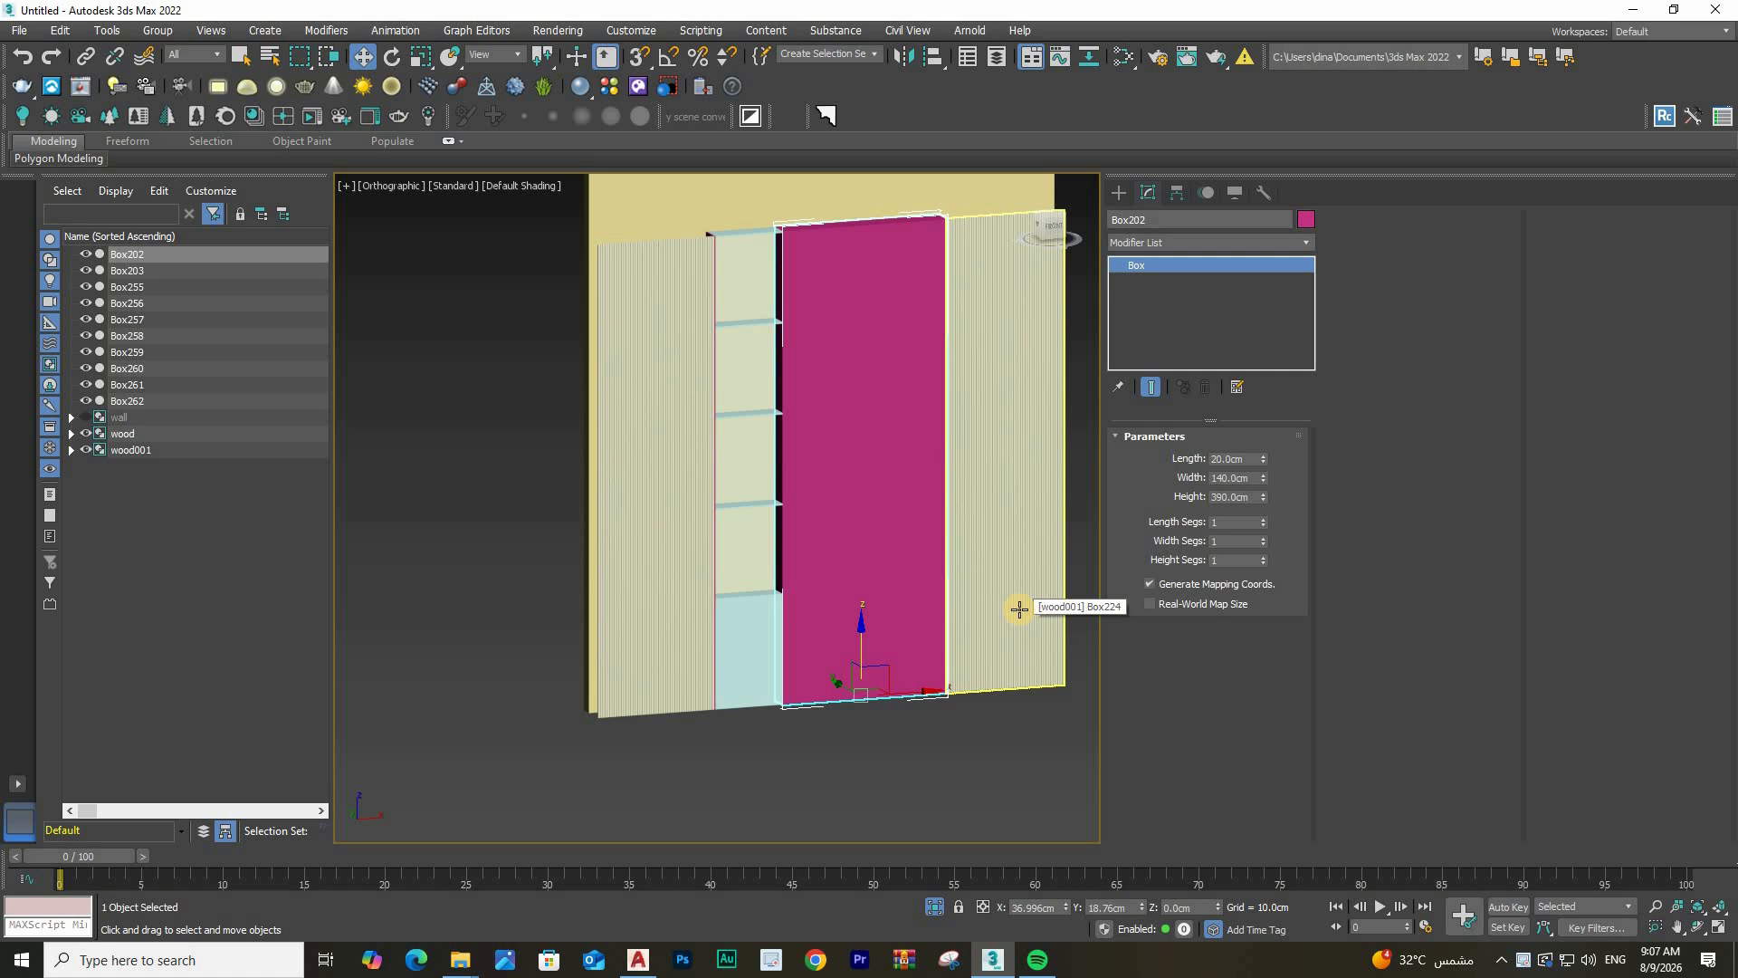
click(1118, 194)
click(1153, 309)
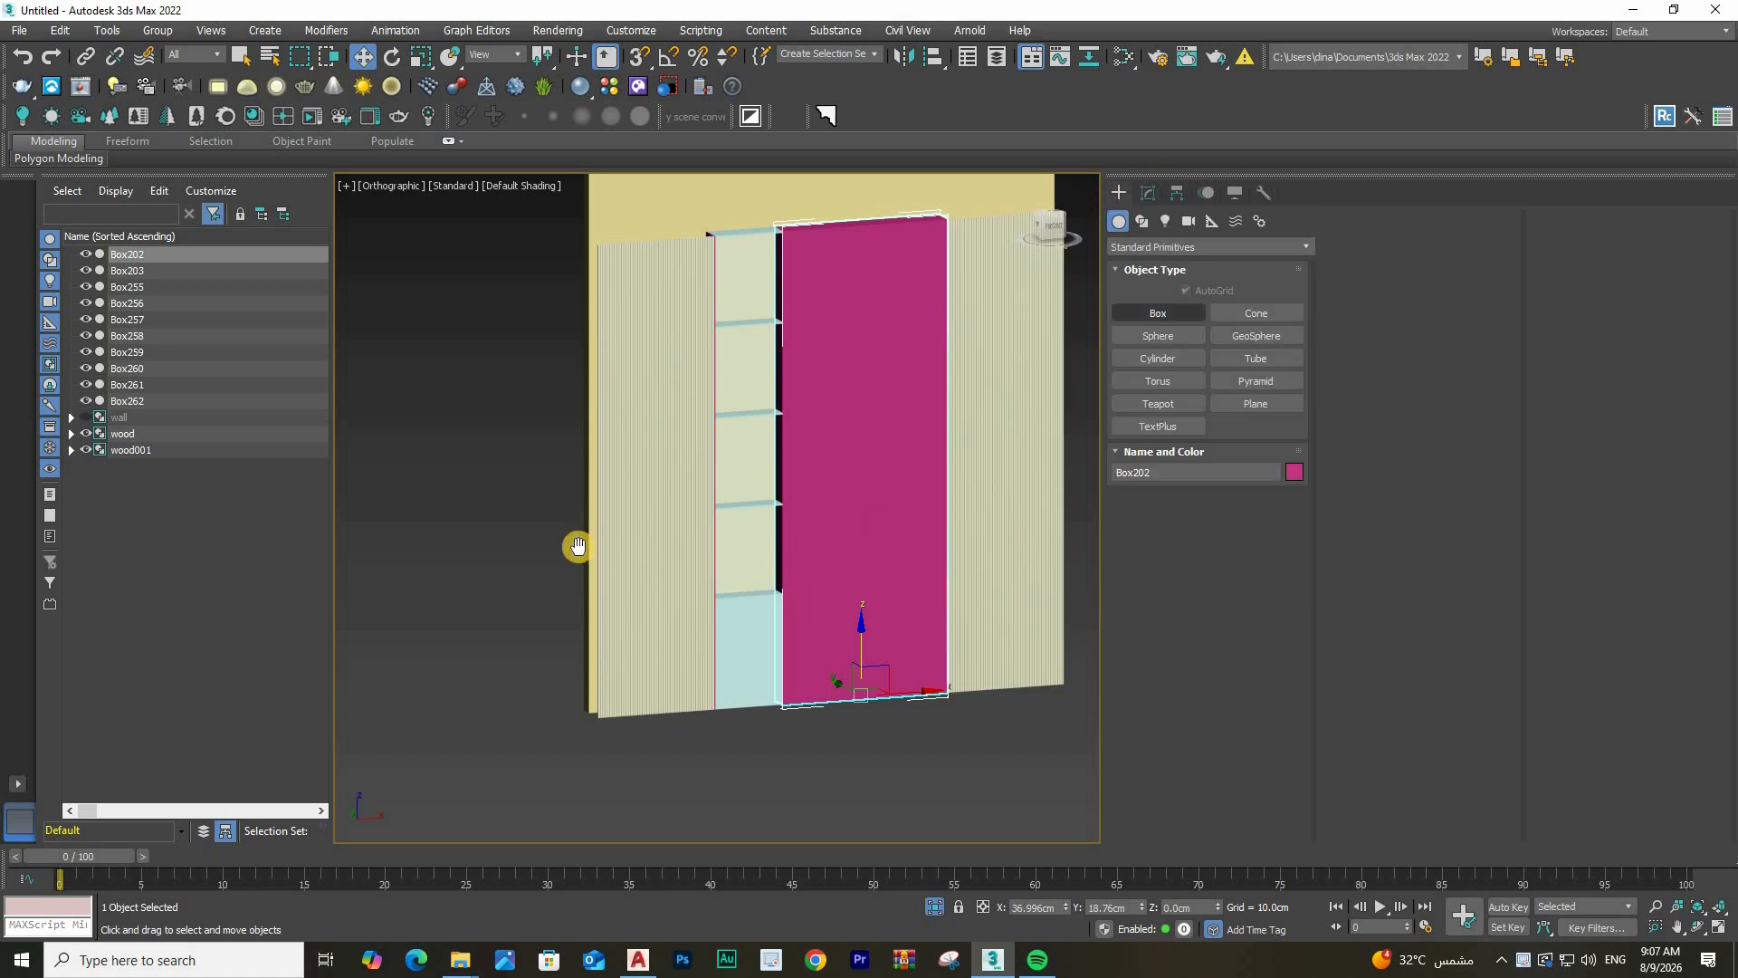
alt+middle_drag(577, 546, 997, 534)
scroll(996, 534, up, 3)
scroll(1066, 406, down, 2)
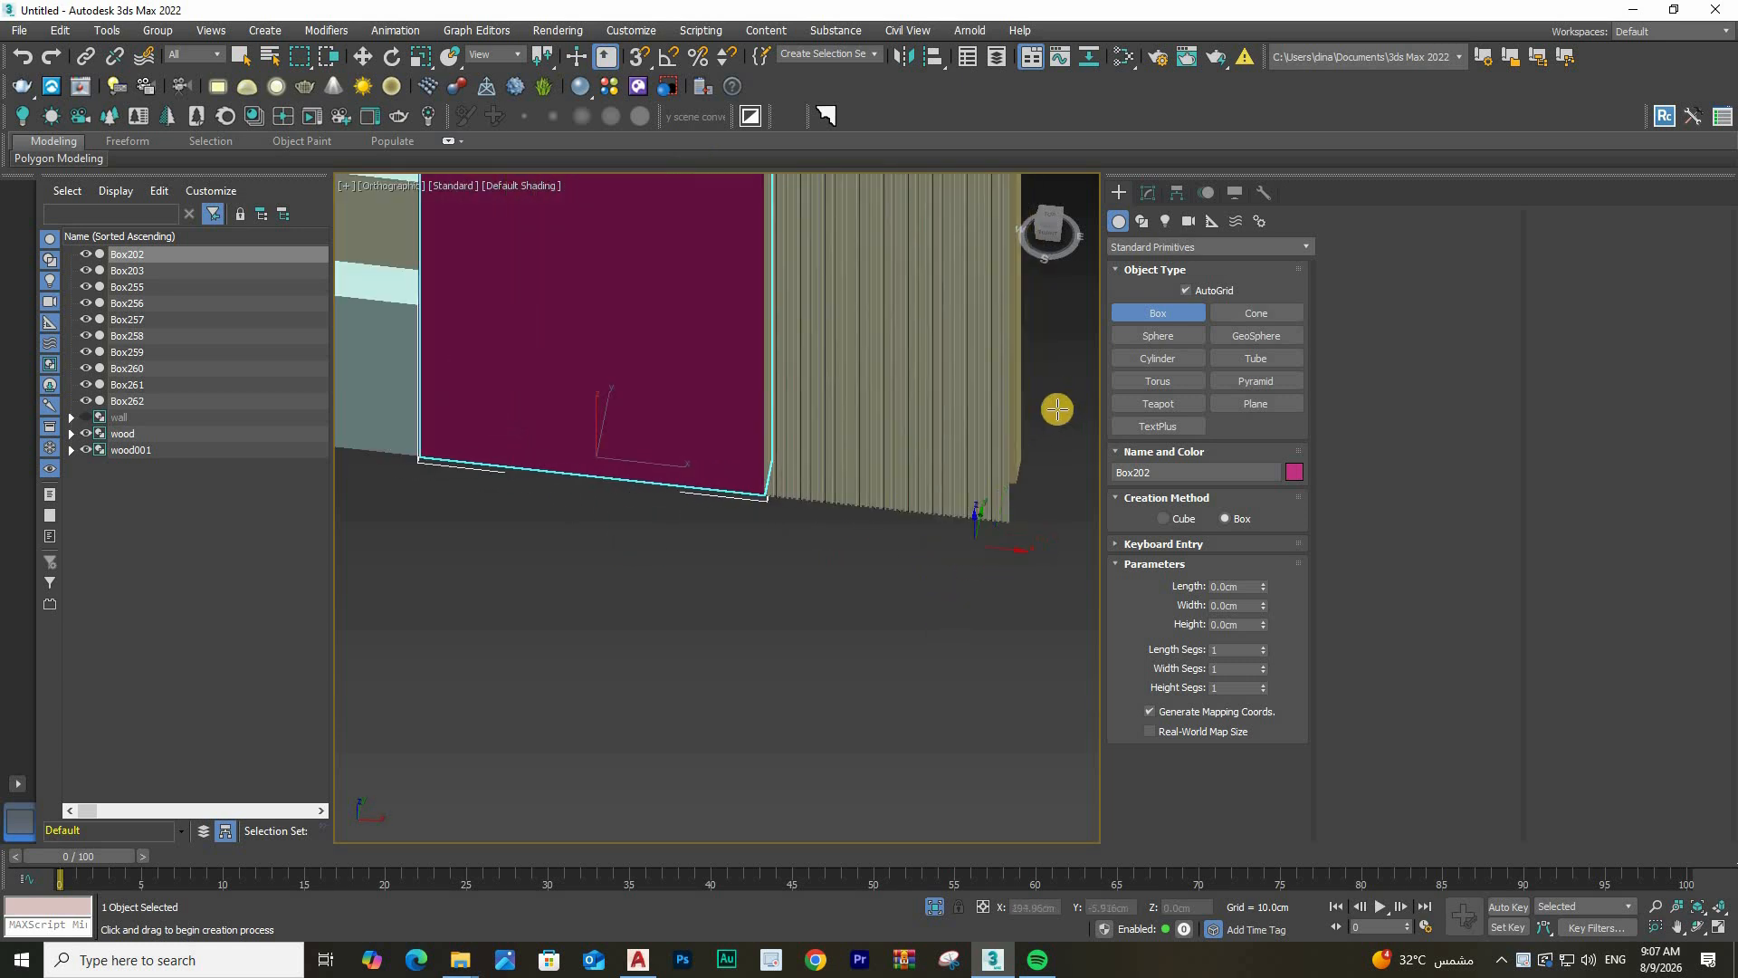
alt+middle_drag(1057, 410, 1020, 434)
drag(1057, 402, 543, 403)
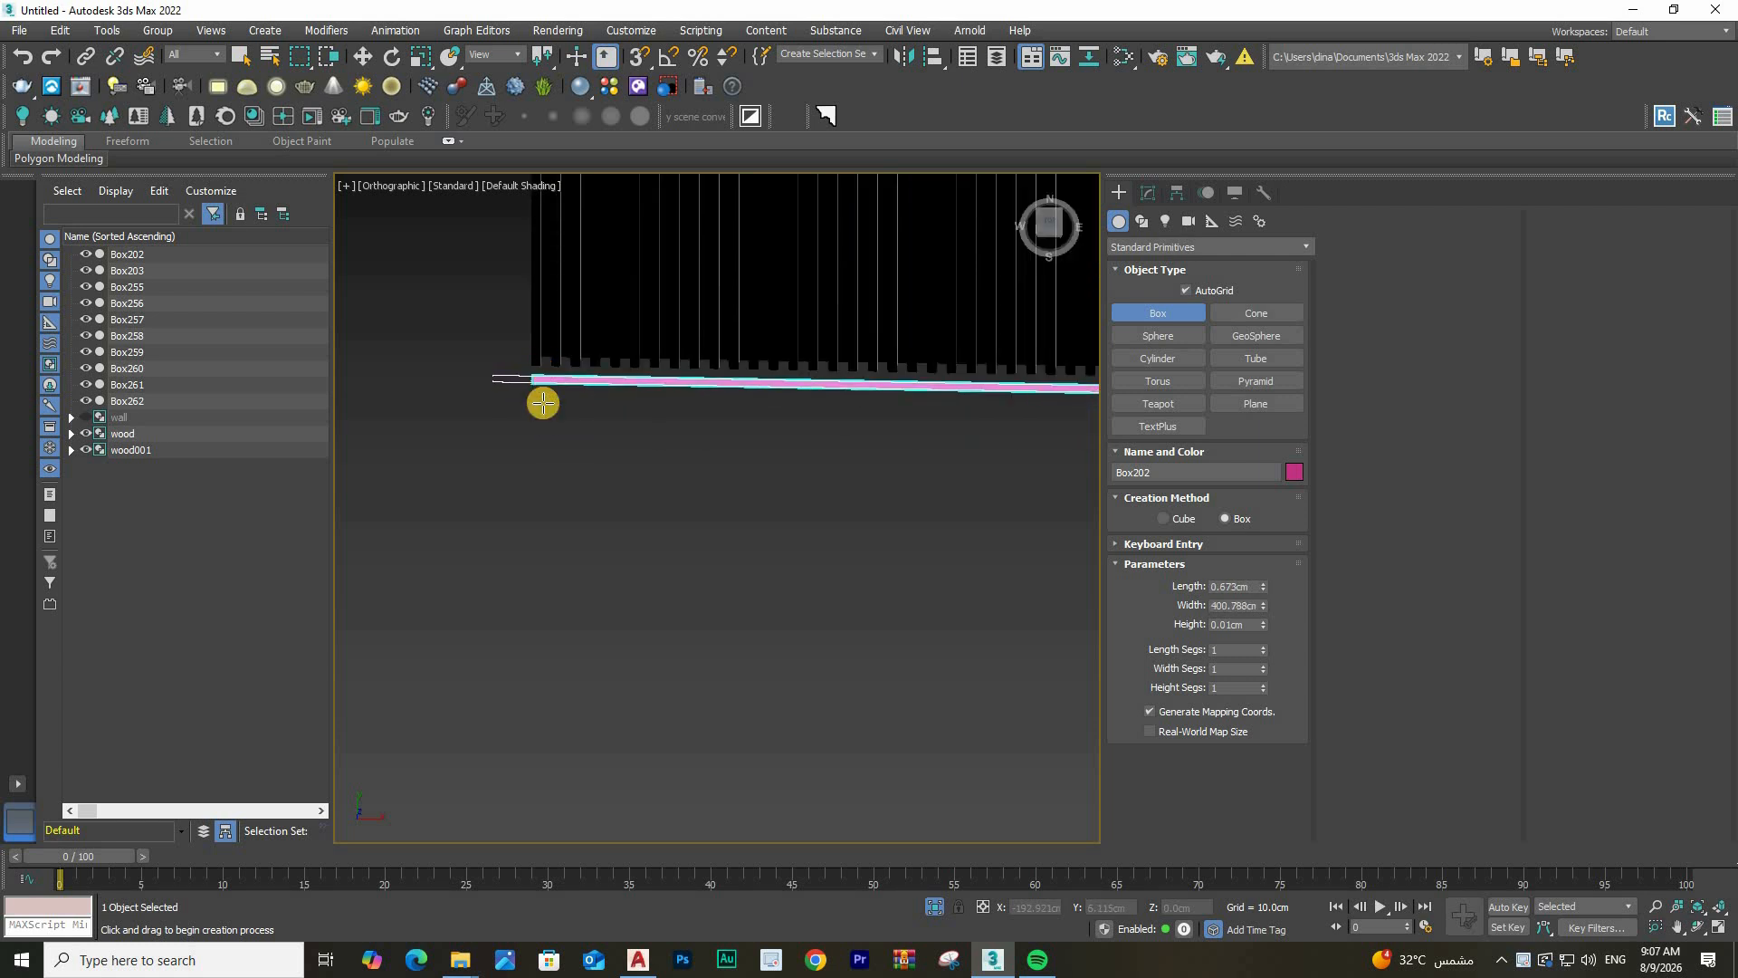
click(628, 358)
Set the new bottom strip's height to 2 cm in its box parameters
alt+middle_drag(628, 358, 670, 312)
click(1148, 191)
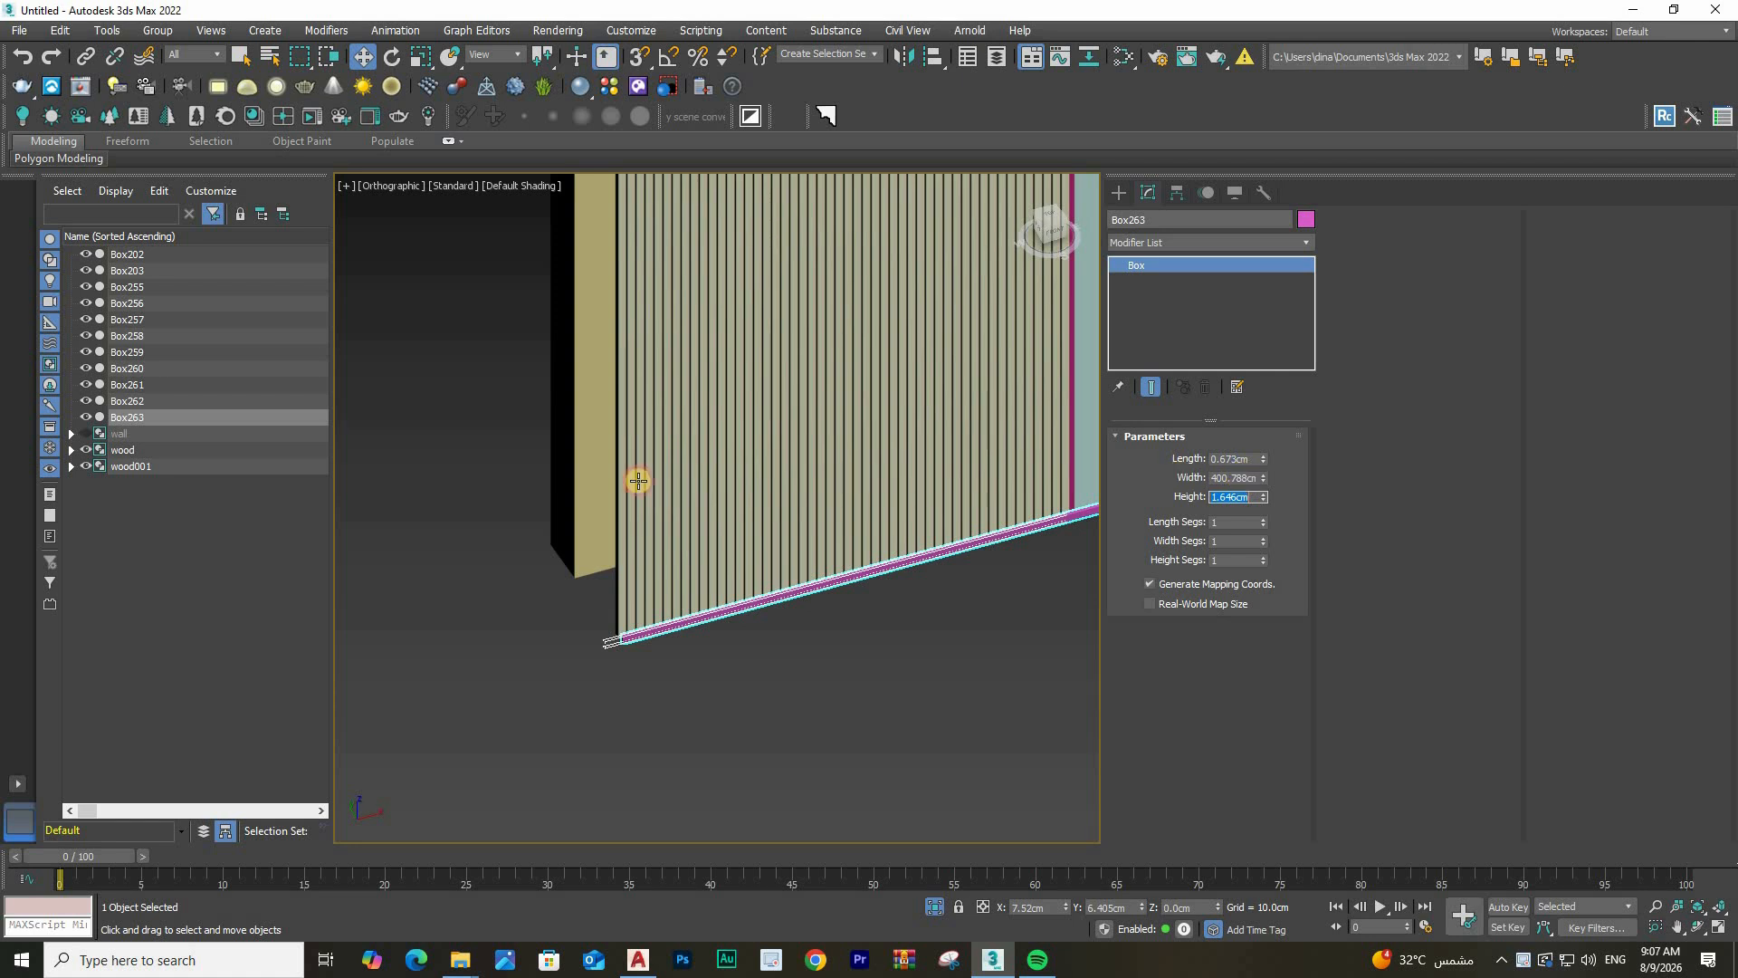
text(2)
key(Return)
Move the bottom strip along the Y axis to about 7.95 cm, aligning it with the front of the slatted wood and panels
scroll(661, 583, down, 3)
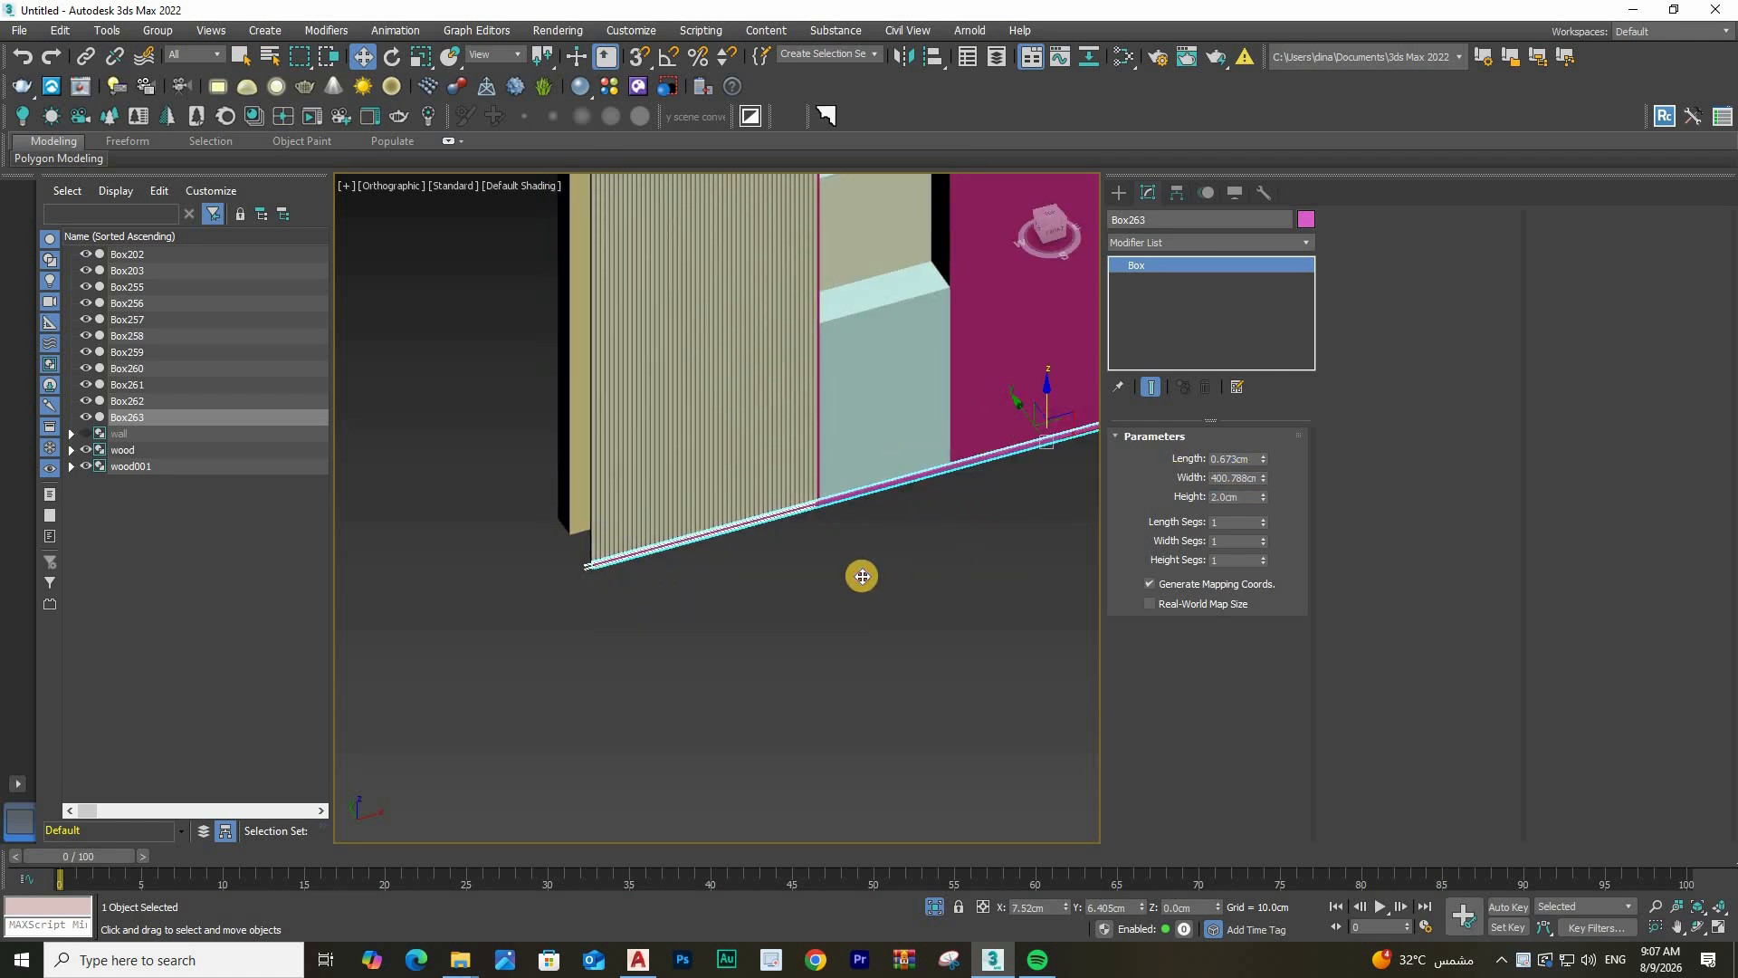
scroll(935, 540, up, 5)
scroll(905, 630, down, 6)
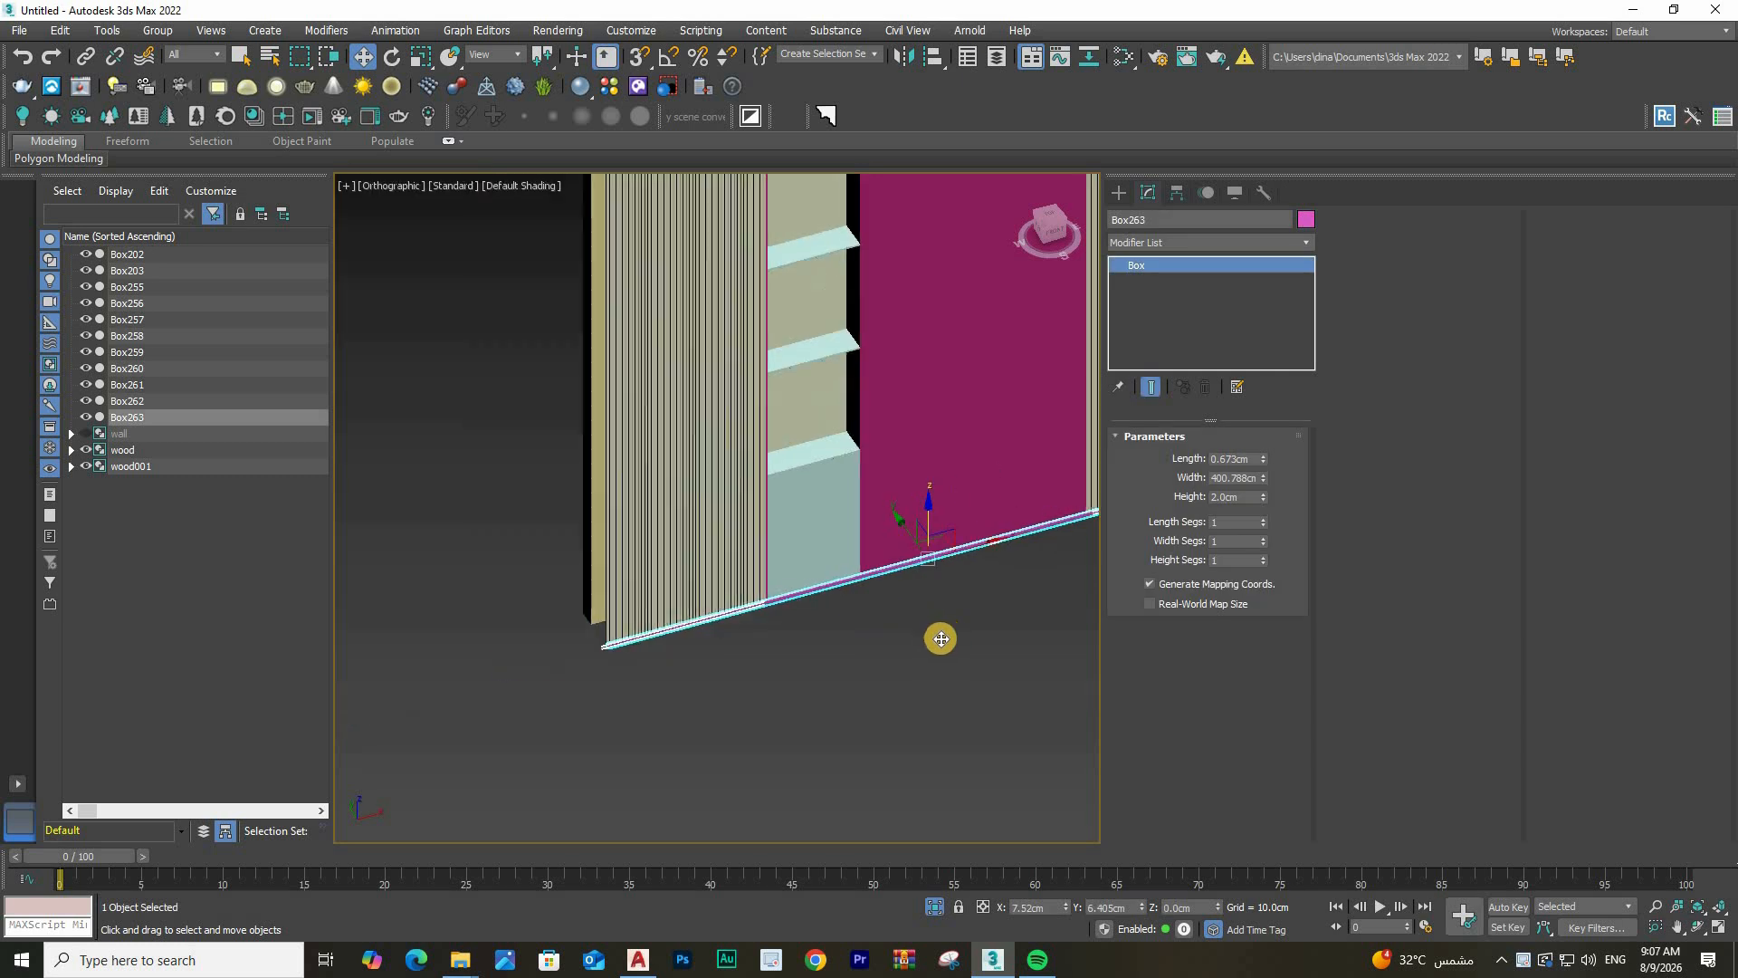
scroll(940, 639, up, 5)
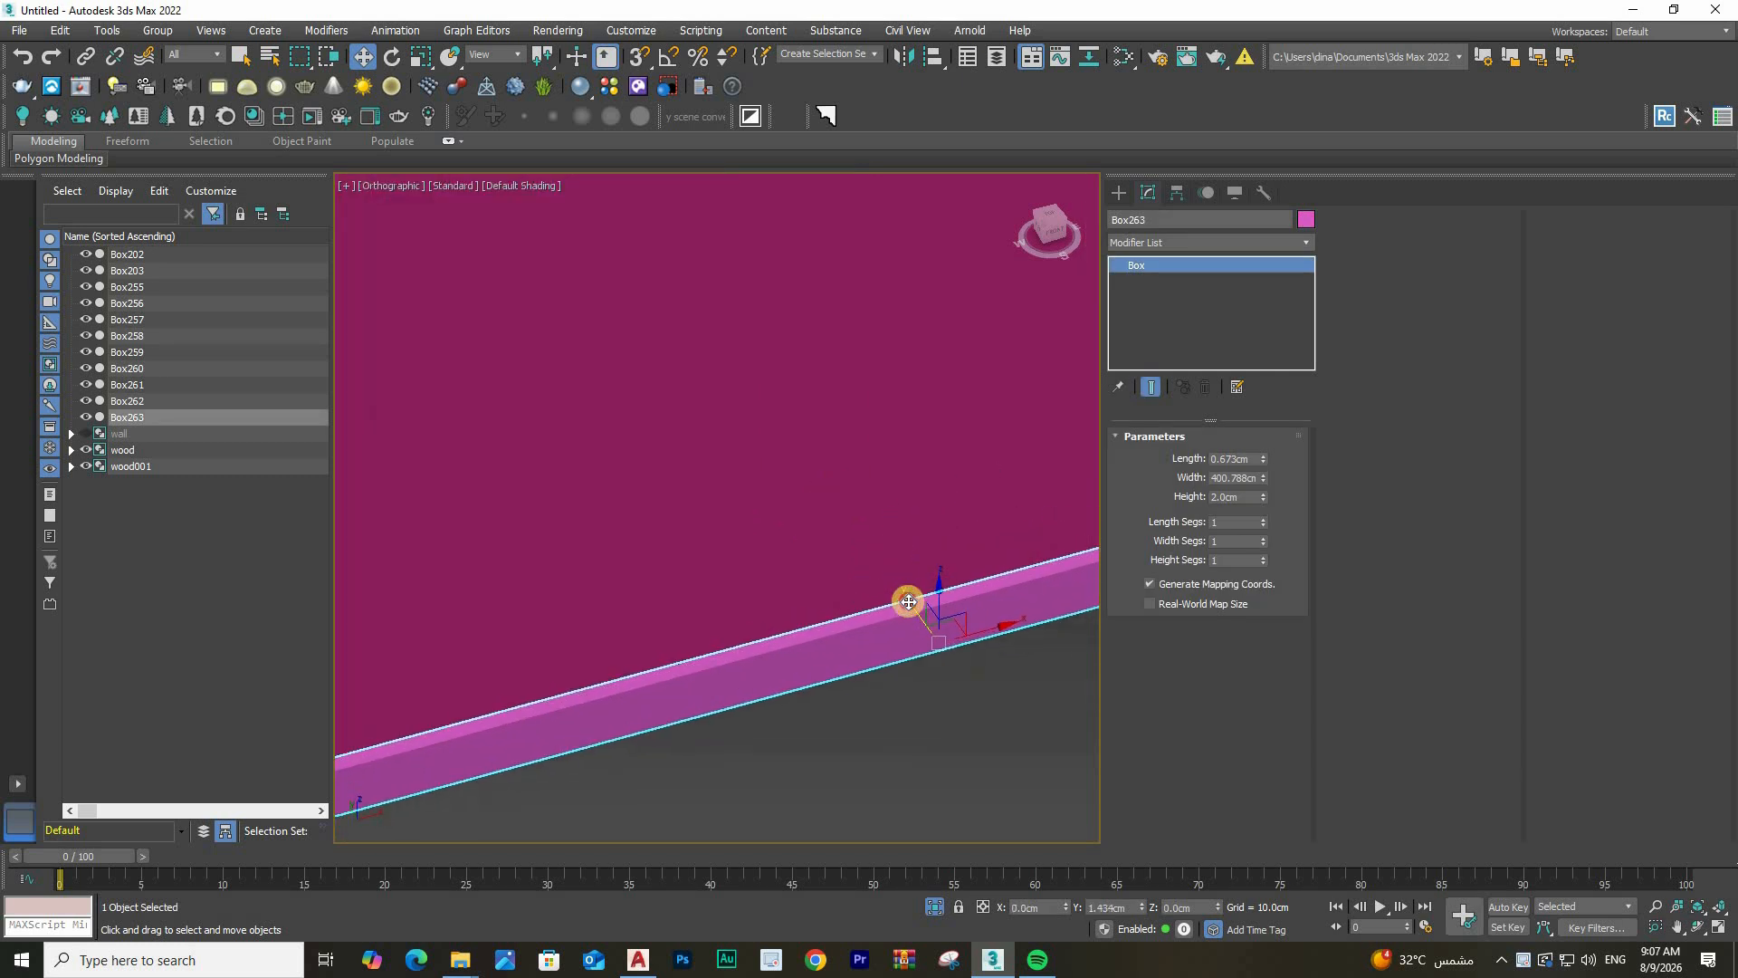
drag(907, 602, 896, 626)
scroll(484, 613, down, 8)
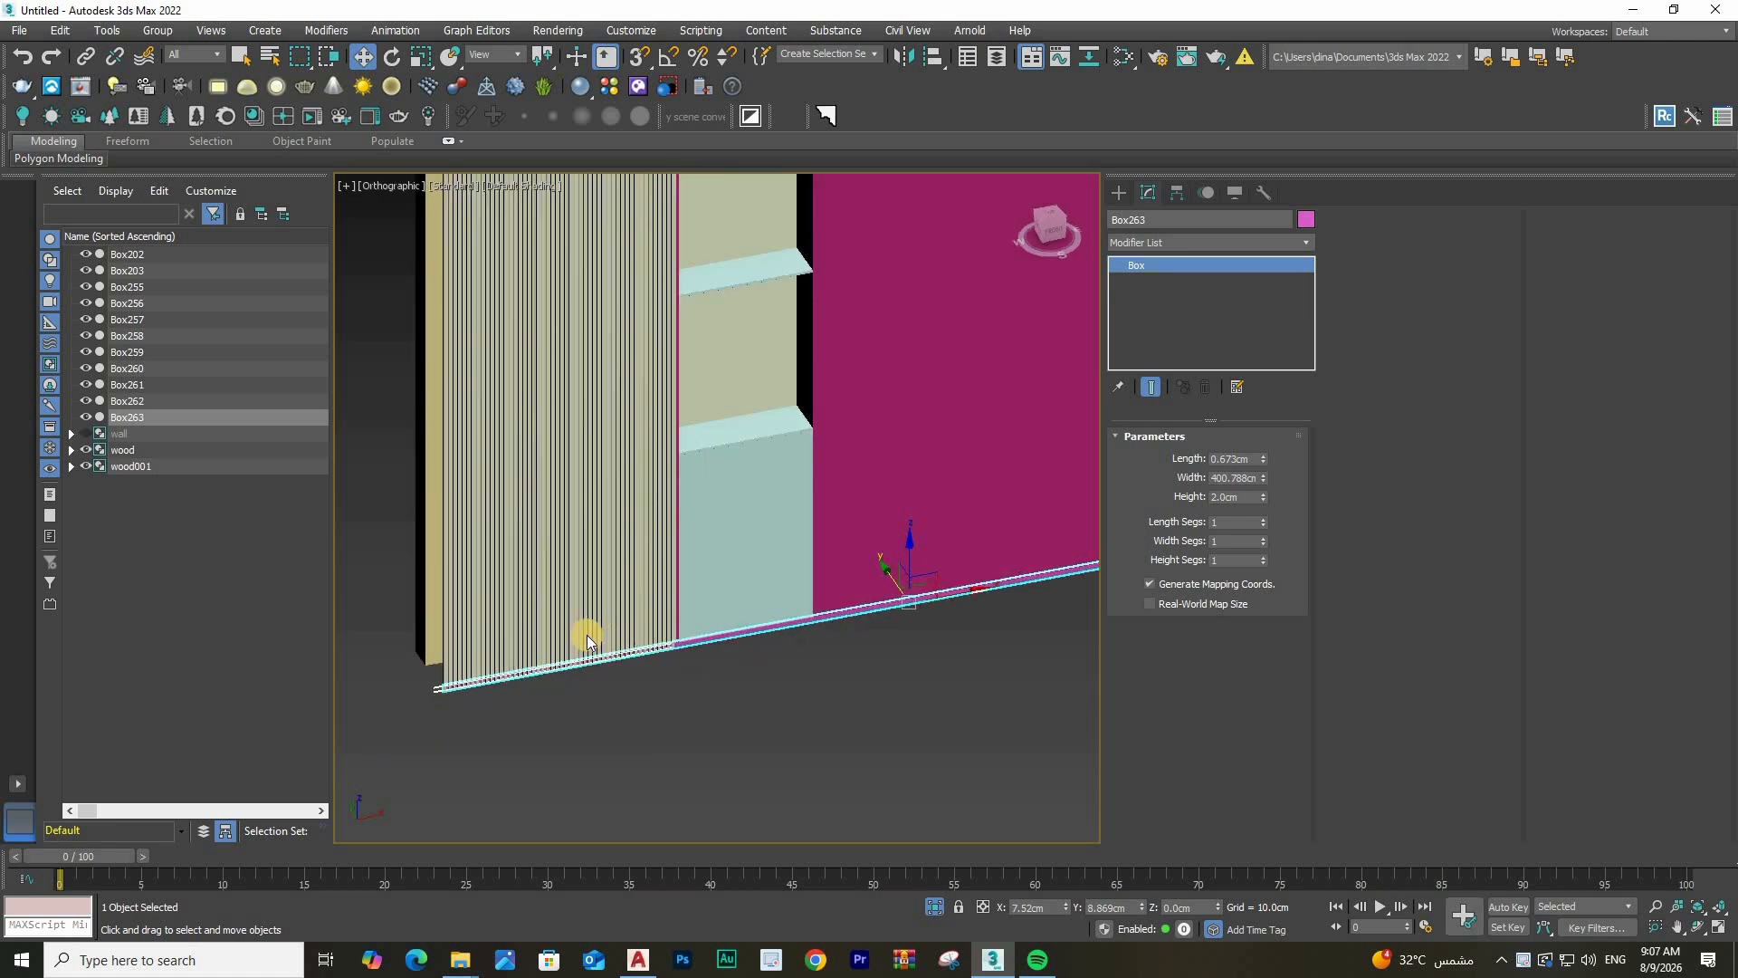
scroll(623, 623, up, 10)
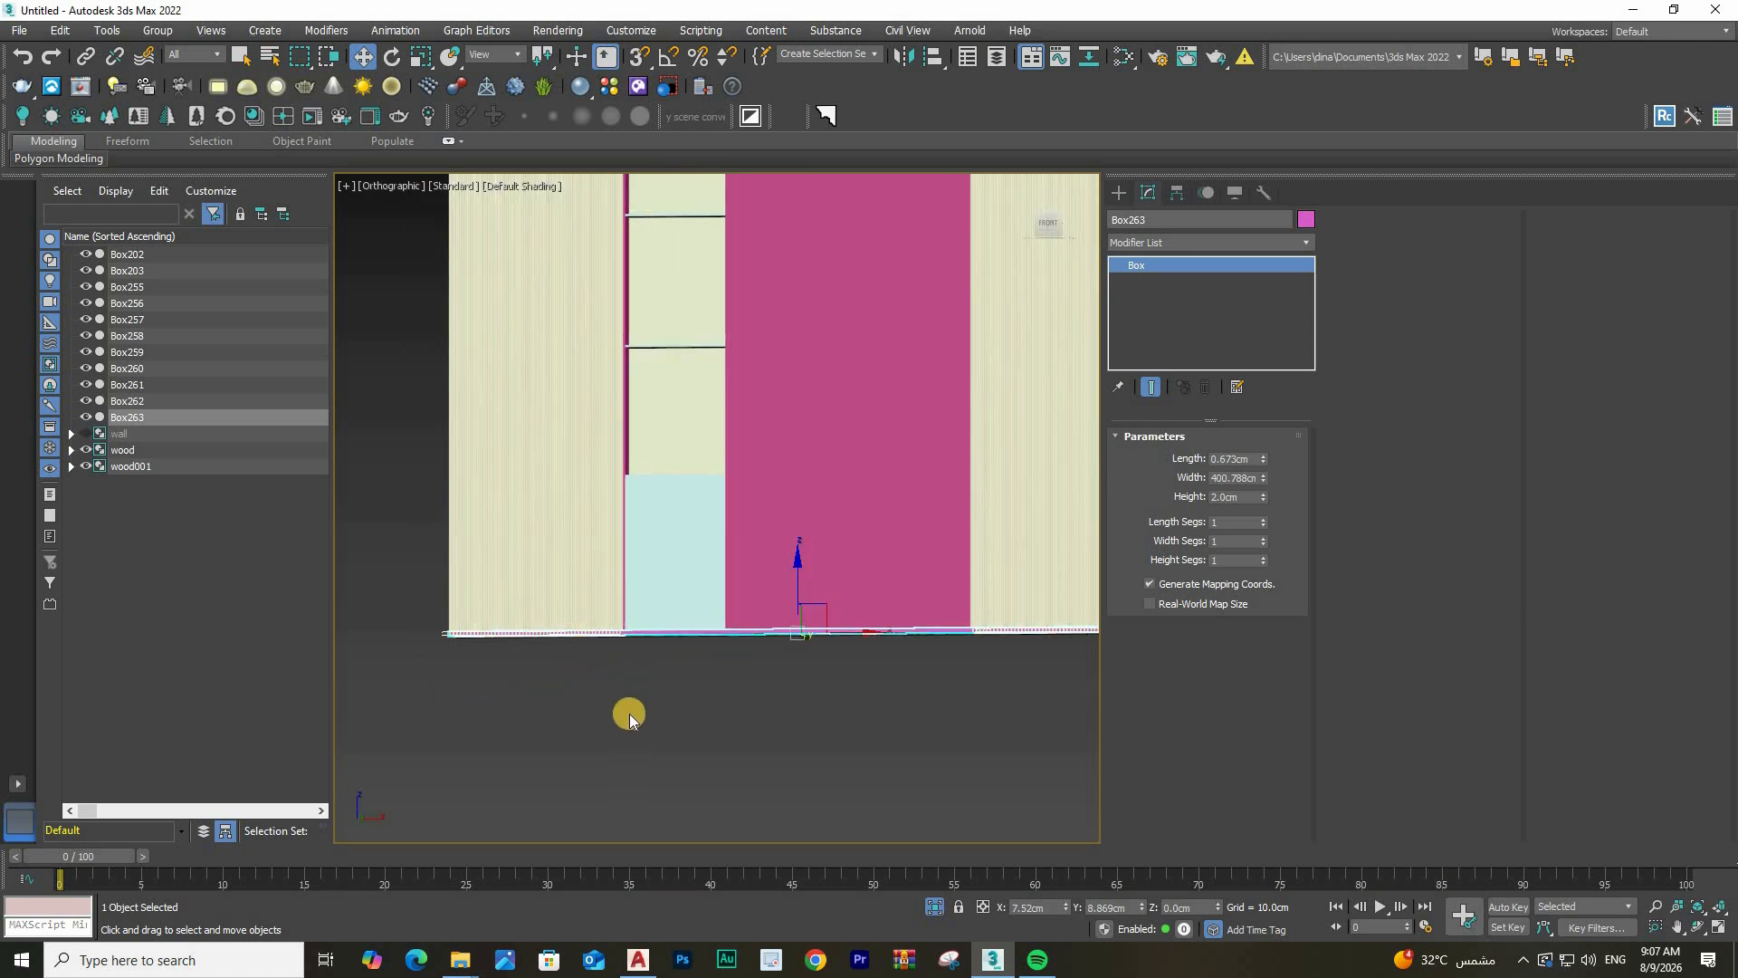
alt+middle_drag(794, 561, 975, 390)
drag(975, 389, 985, 407)
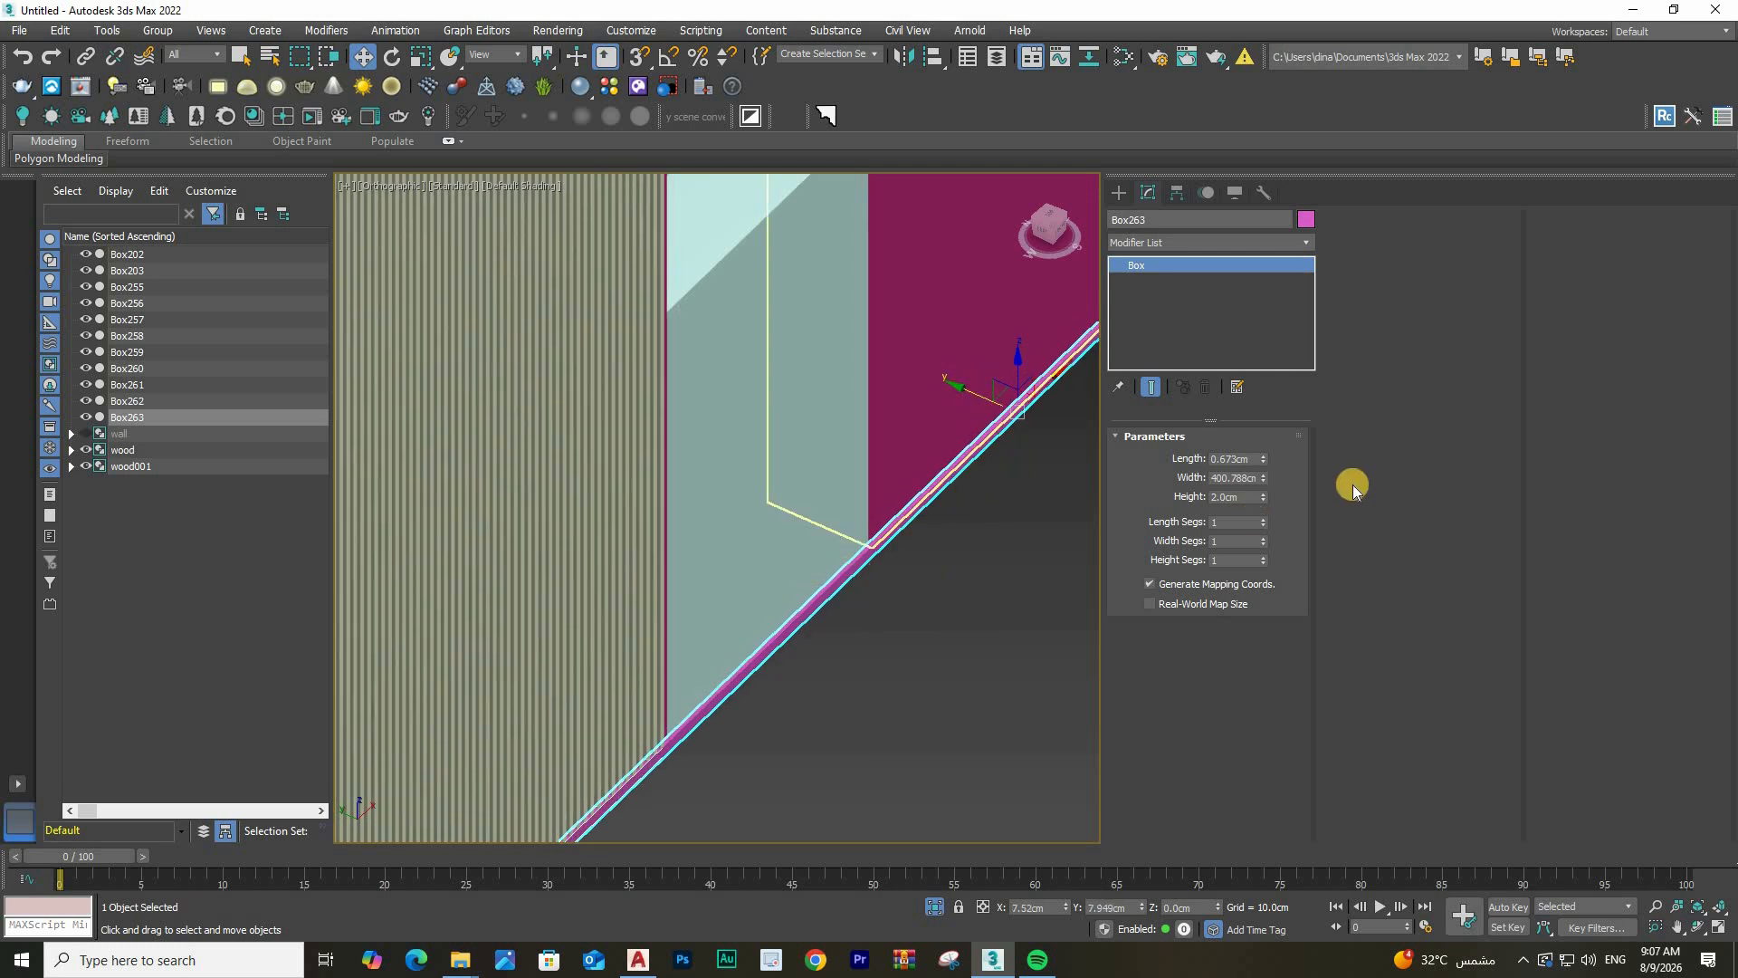
scroll(991, 409, up, 3)
alt+middle_drag(1054, 425, 1264, 460)
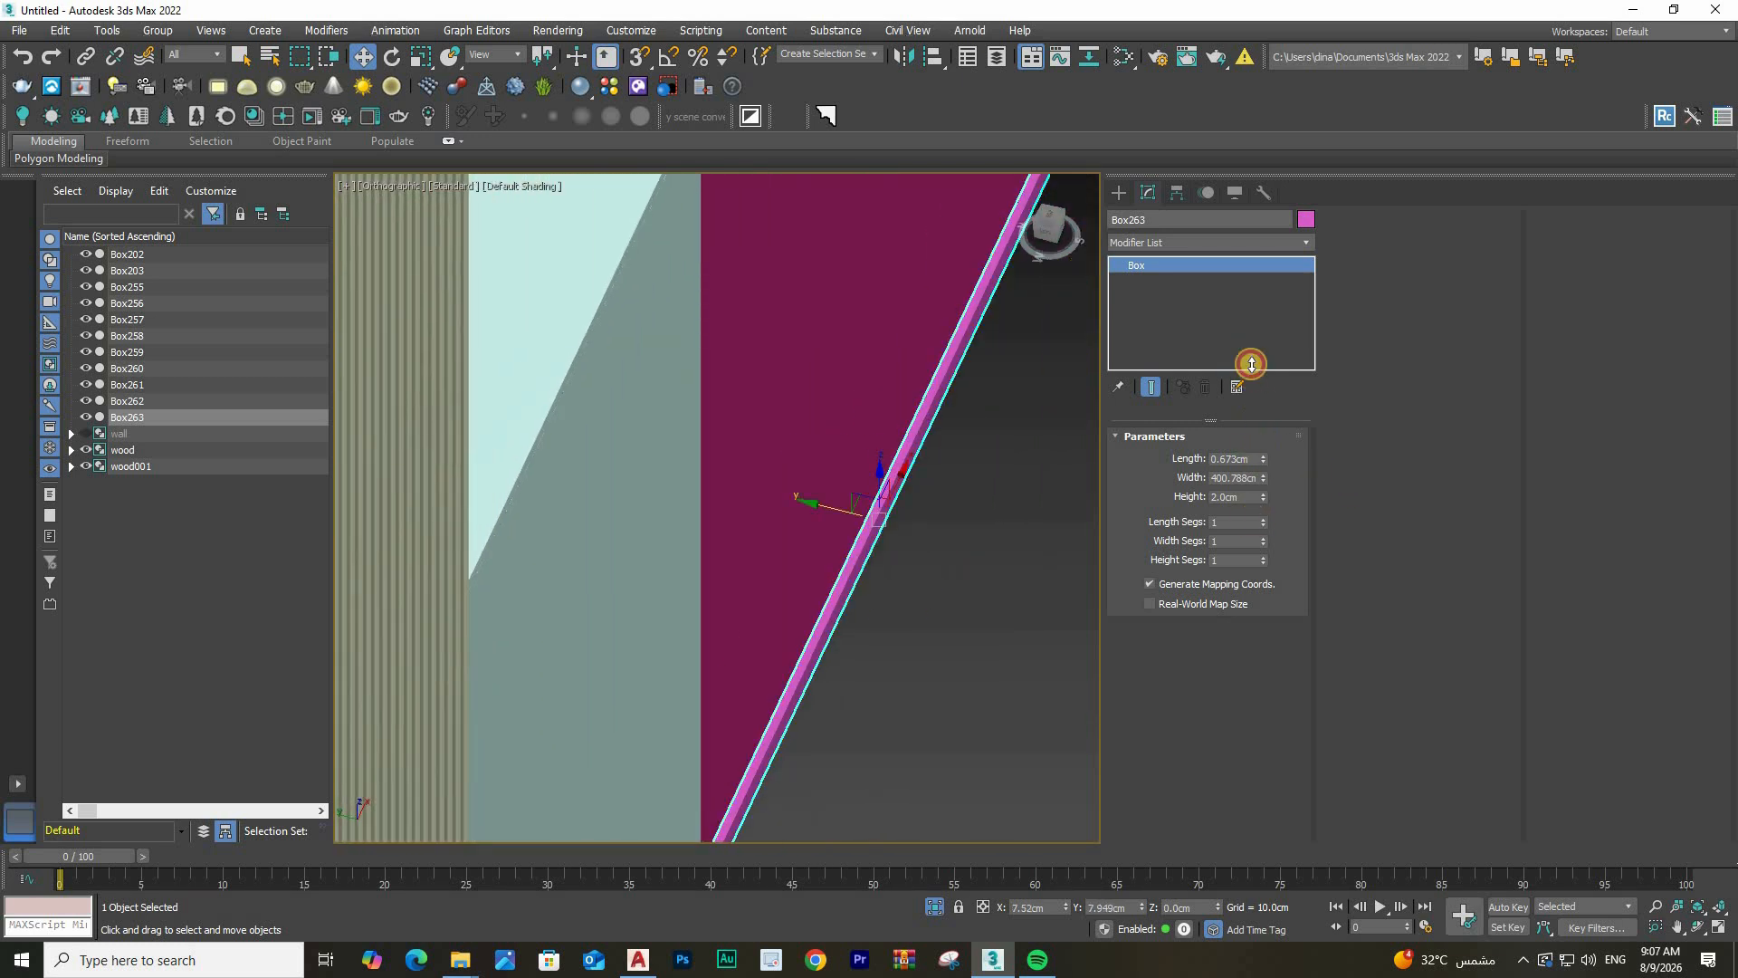
drag(908, 471, 933, 467)
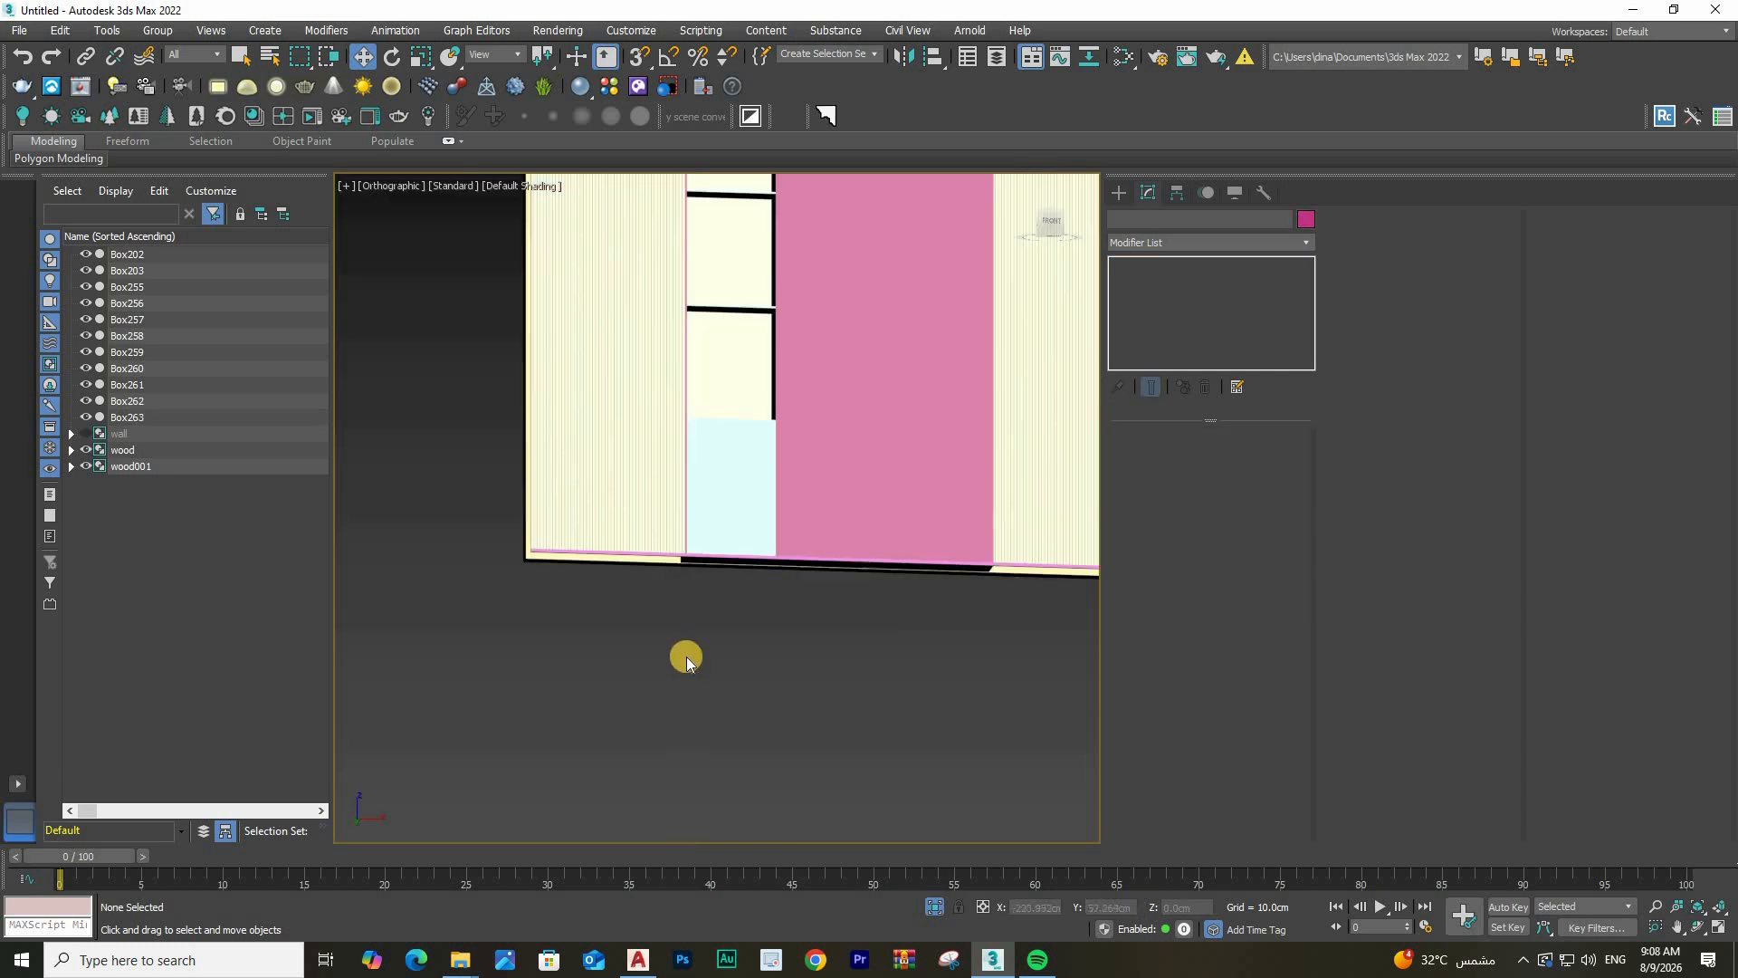
Review the whole front of the slatted wall, shelving niche, magenta panel and bottom strip
scroll(686, 658, down, 7)
alt+middle_drag(686, 657, 759, 534)
scroll(543, 643, up, 2)
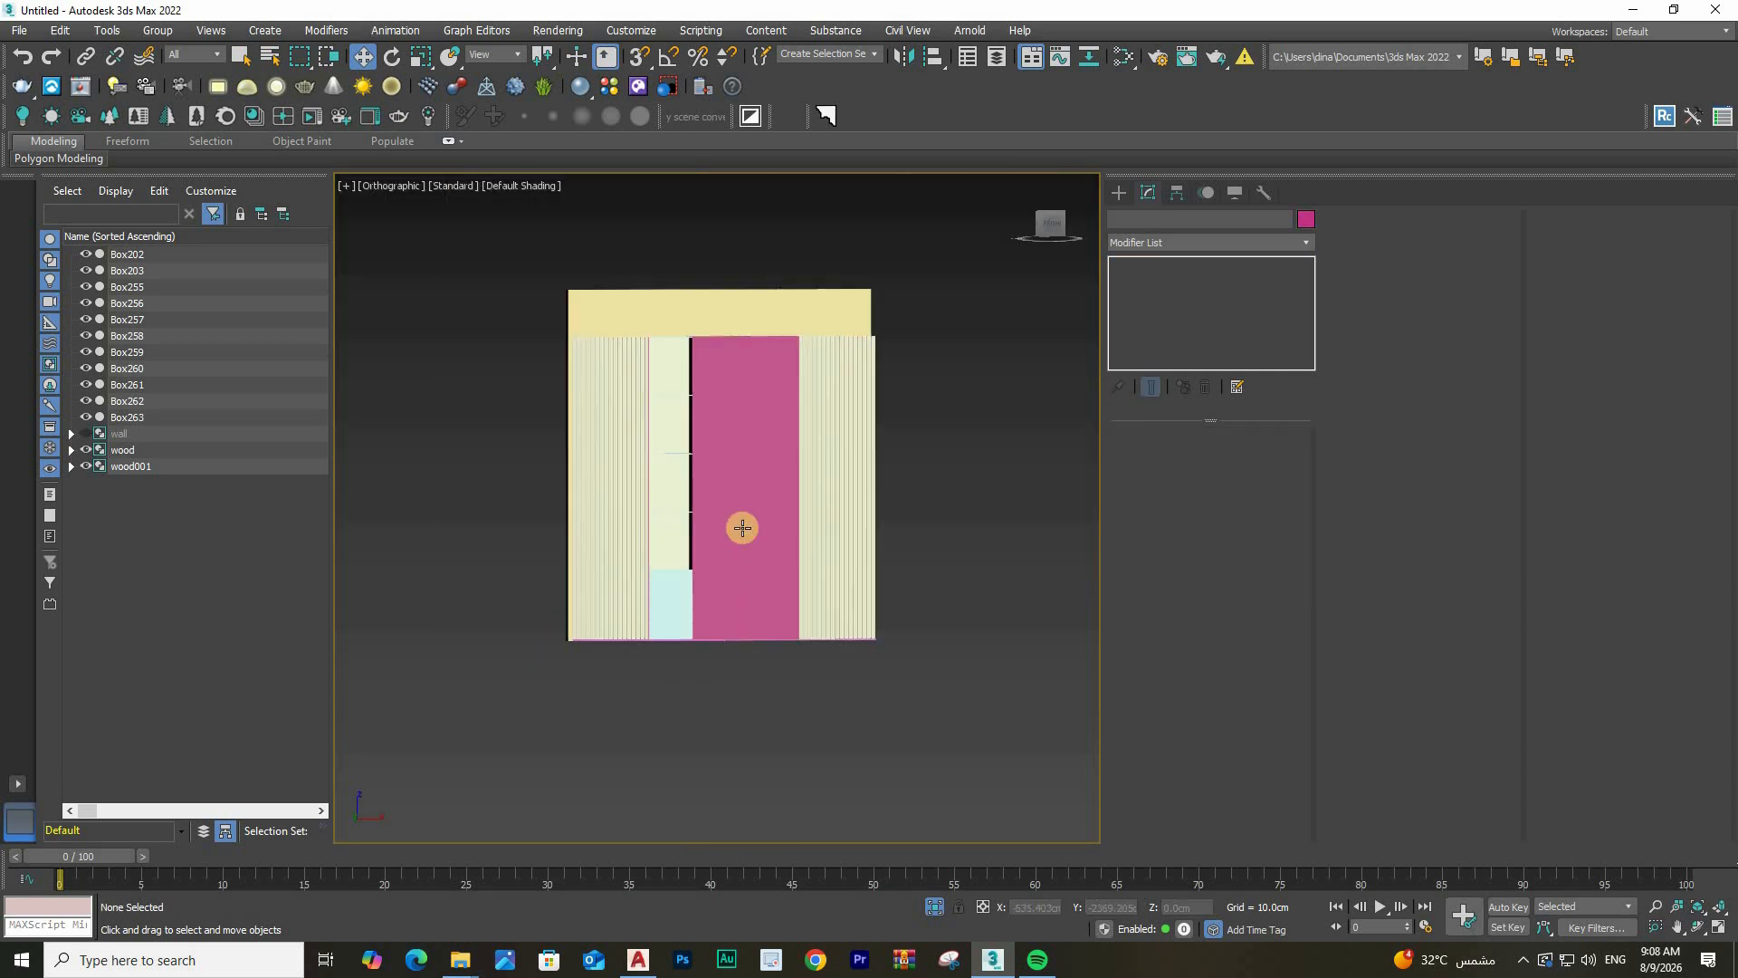
scroll(826, 465, down, 3)
scroll(805, 486, up, 5)
scroll(806, 486, down, 3)
alt+middle_drag(948, 638, 949, 632)
scroll(842, 591, down, 3)
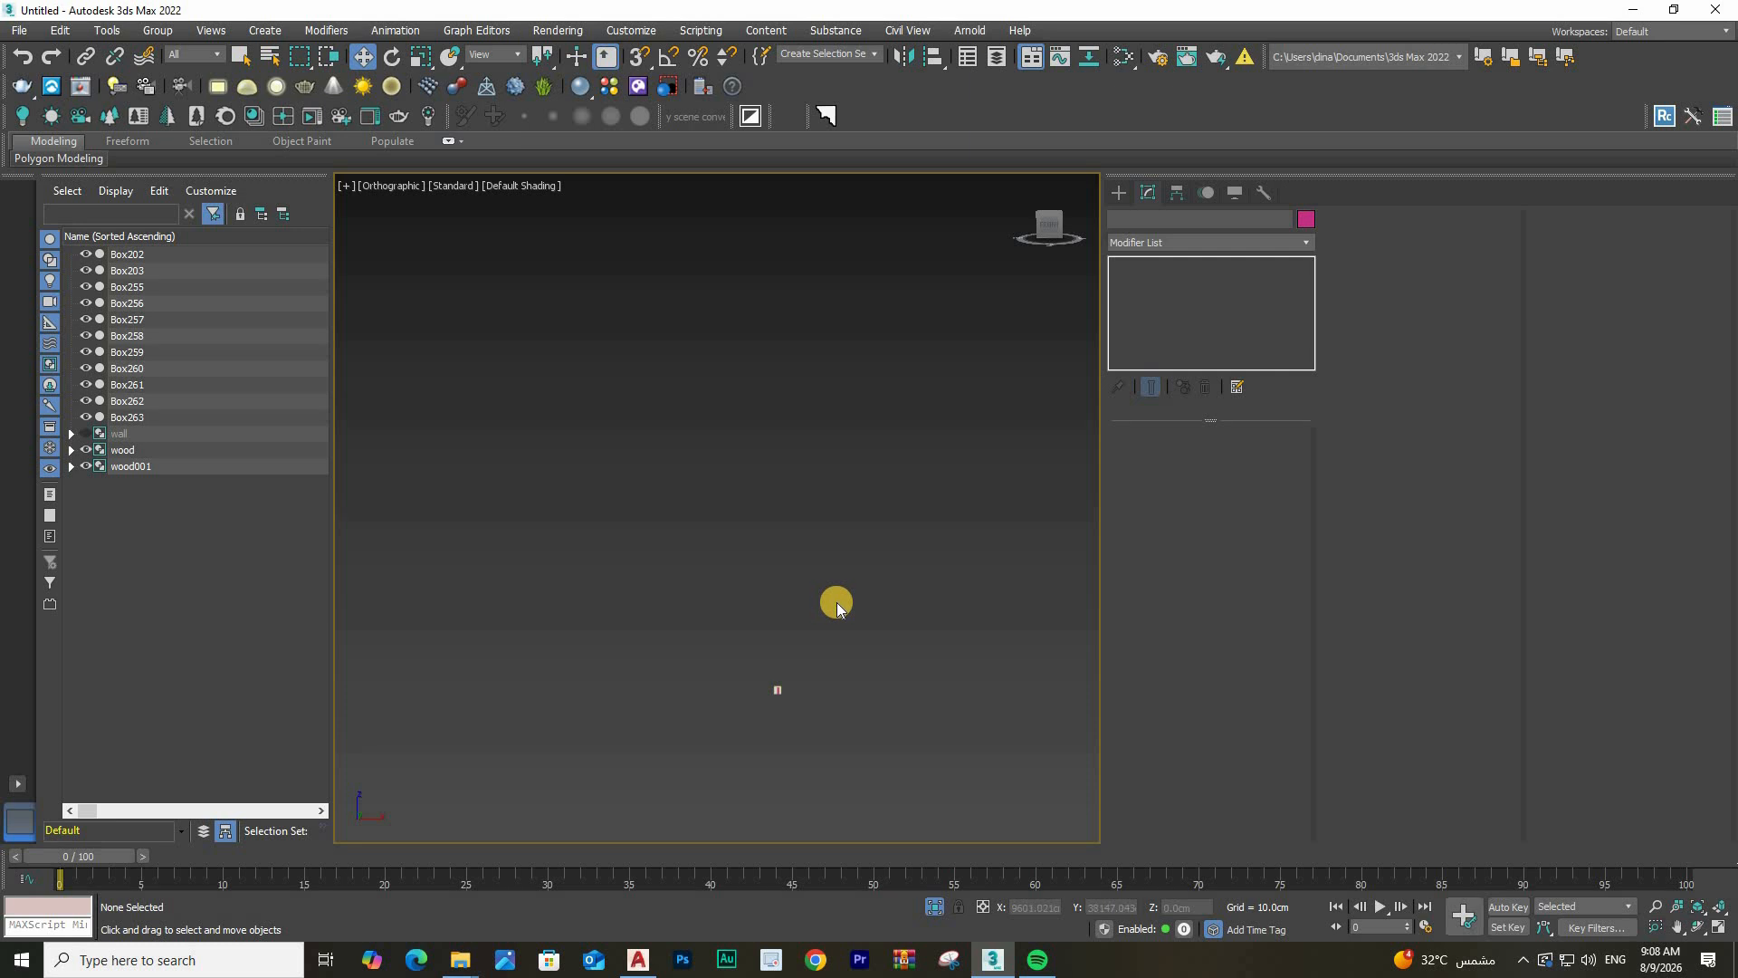
scroll(837, 601, down, 3)
scroll(836, 601, up, 3)
key(z)
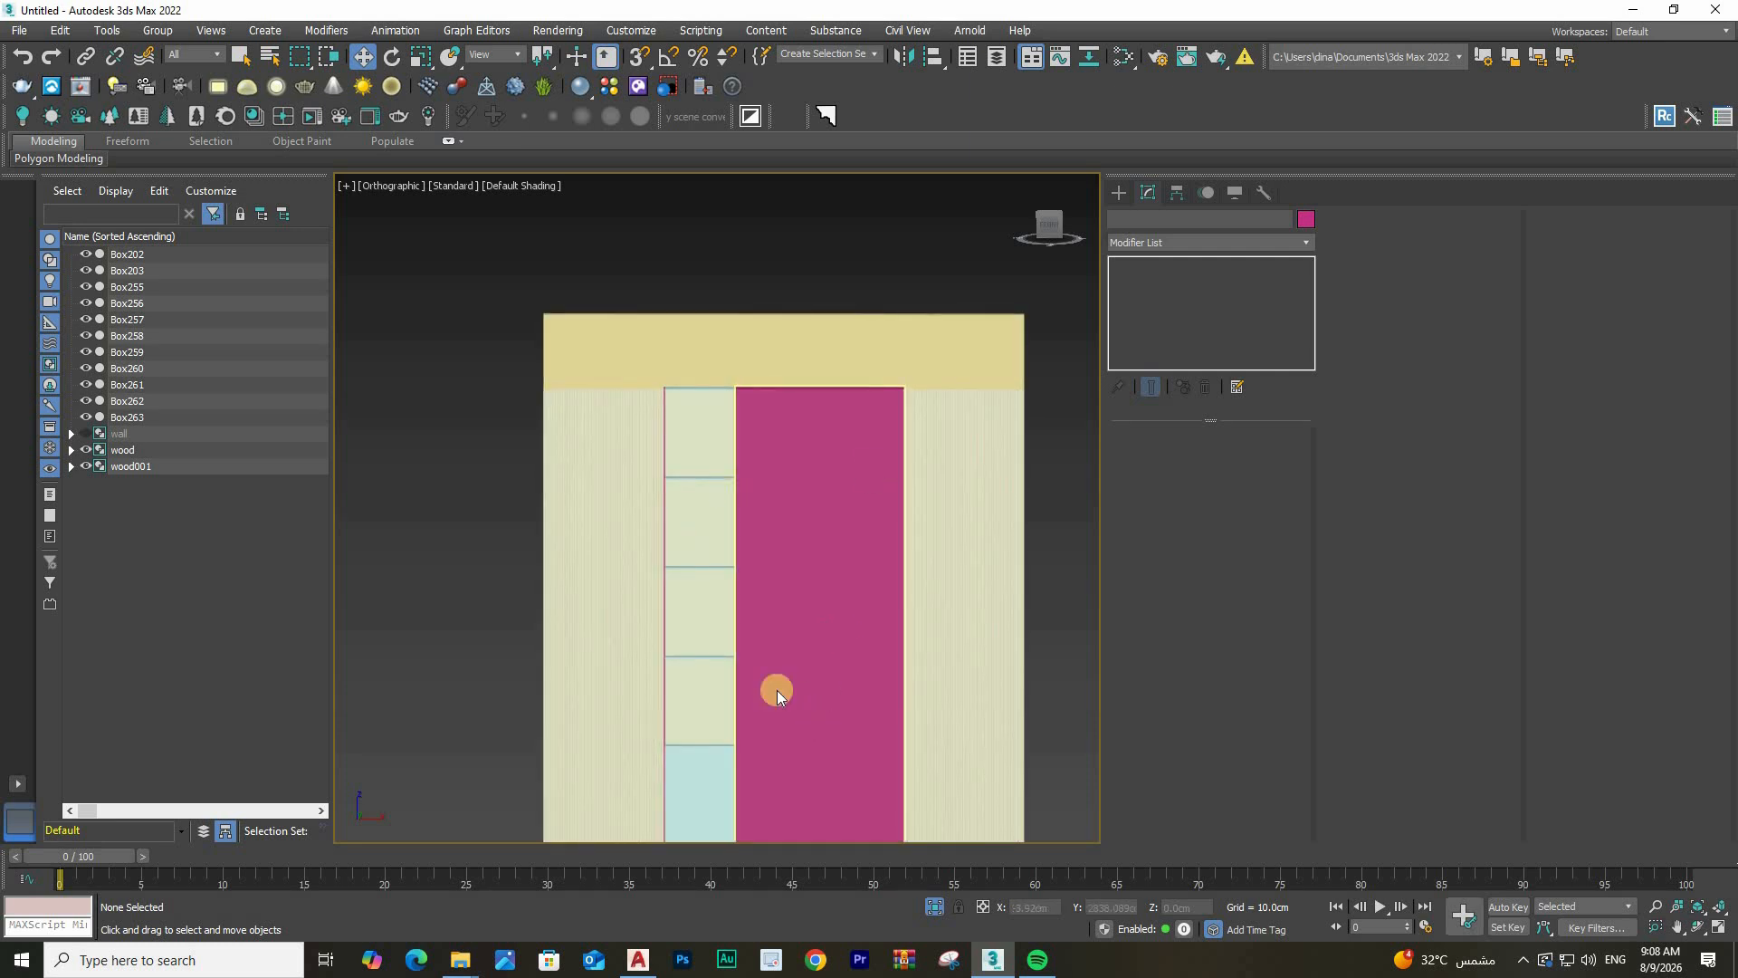
scroll(775, 691, down, 2)
End isolation so the room walls are shown, and select the low red wall below the window opening
click(932, 906)
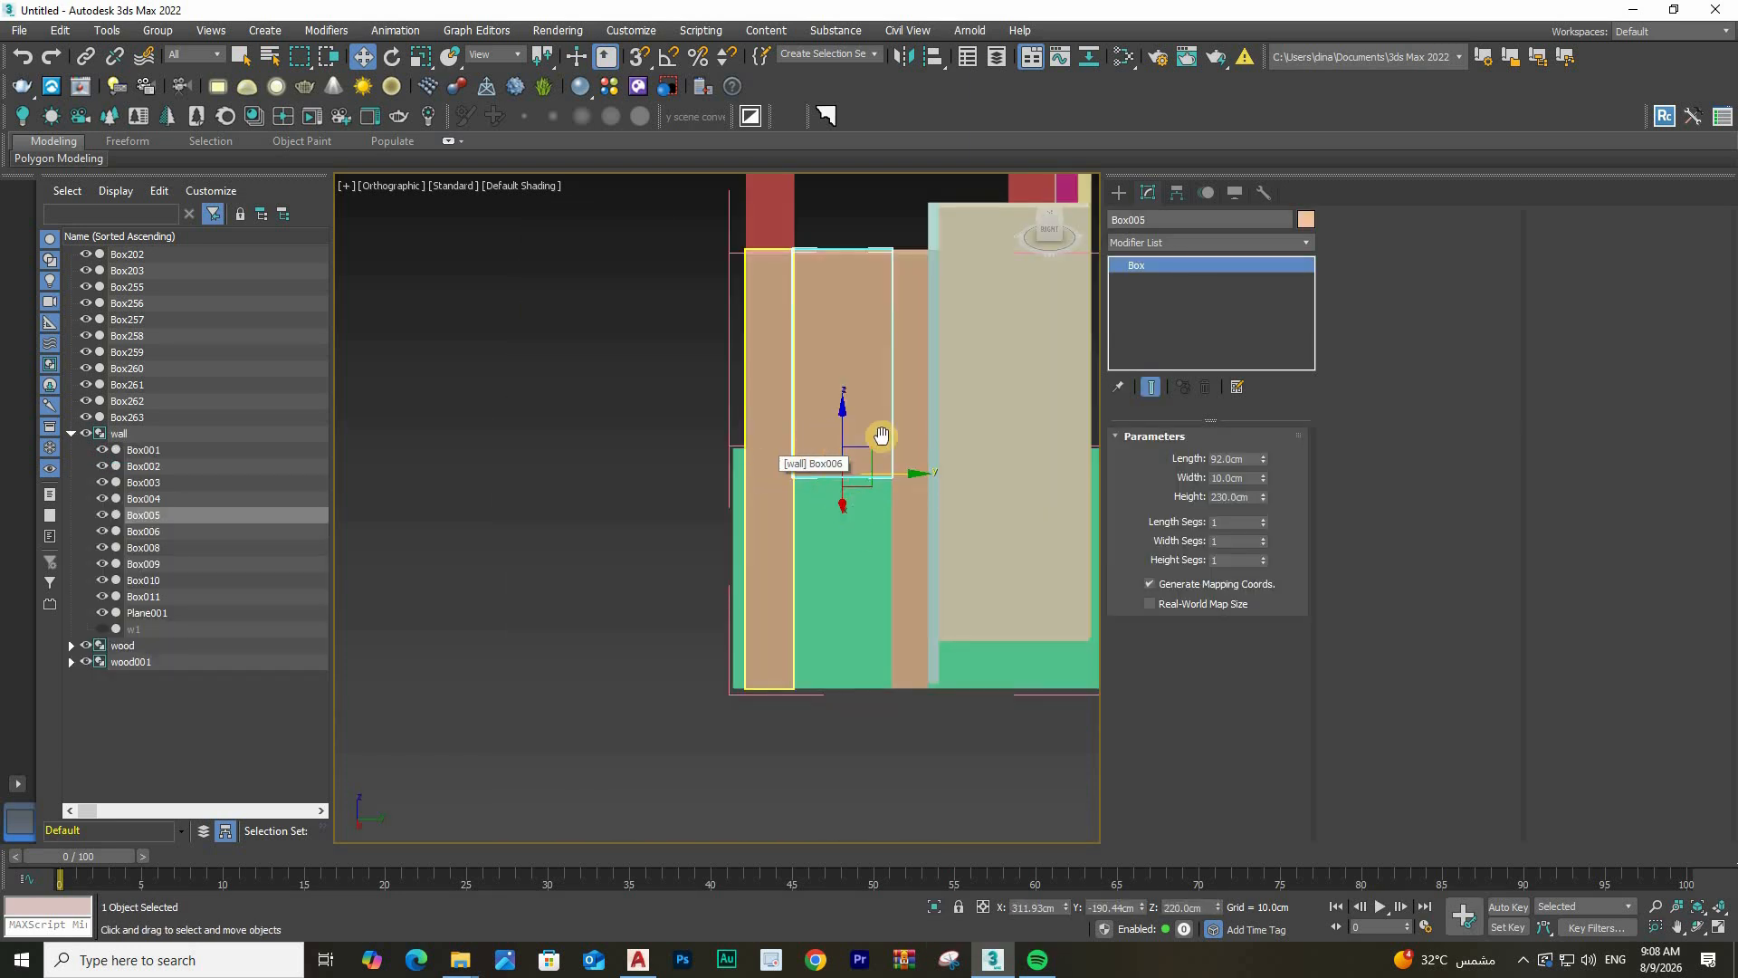
scroll(806, 450, up, 2)
alt+middle_drag(627, 416, 705, 340)
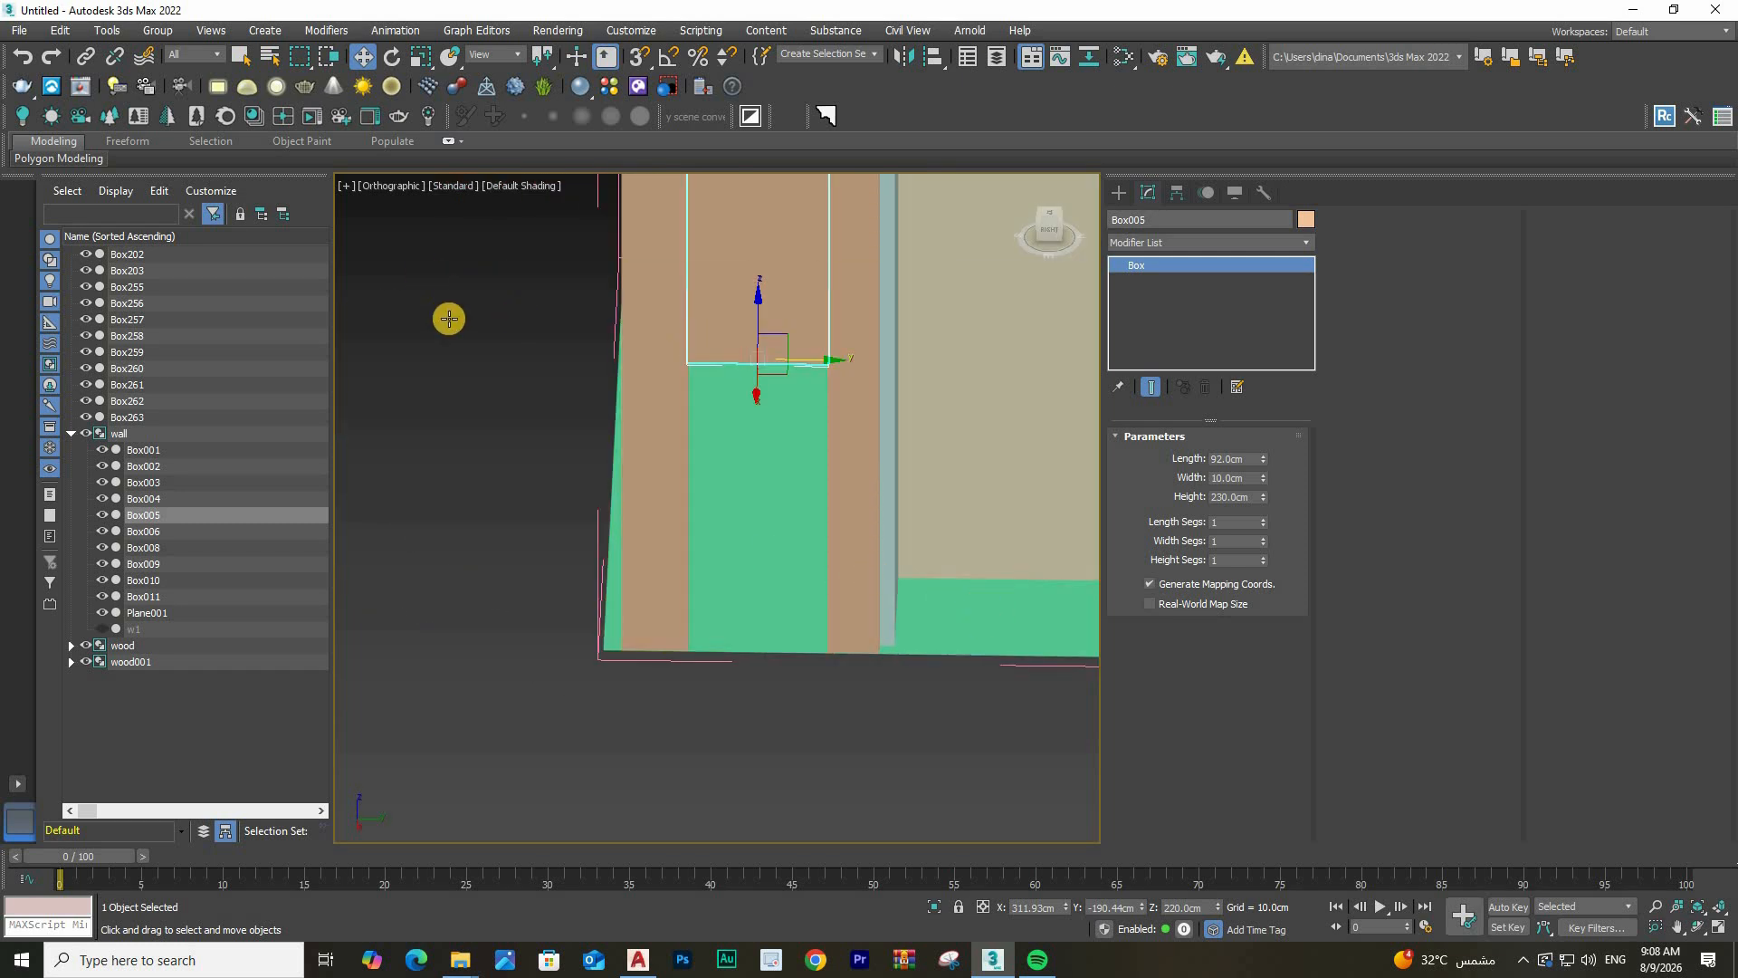
alt+middle_drag(451, 320, 637, 589)
click(542, 283)
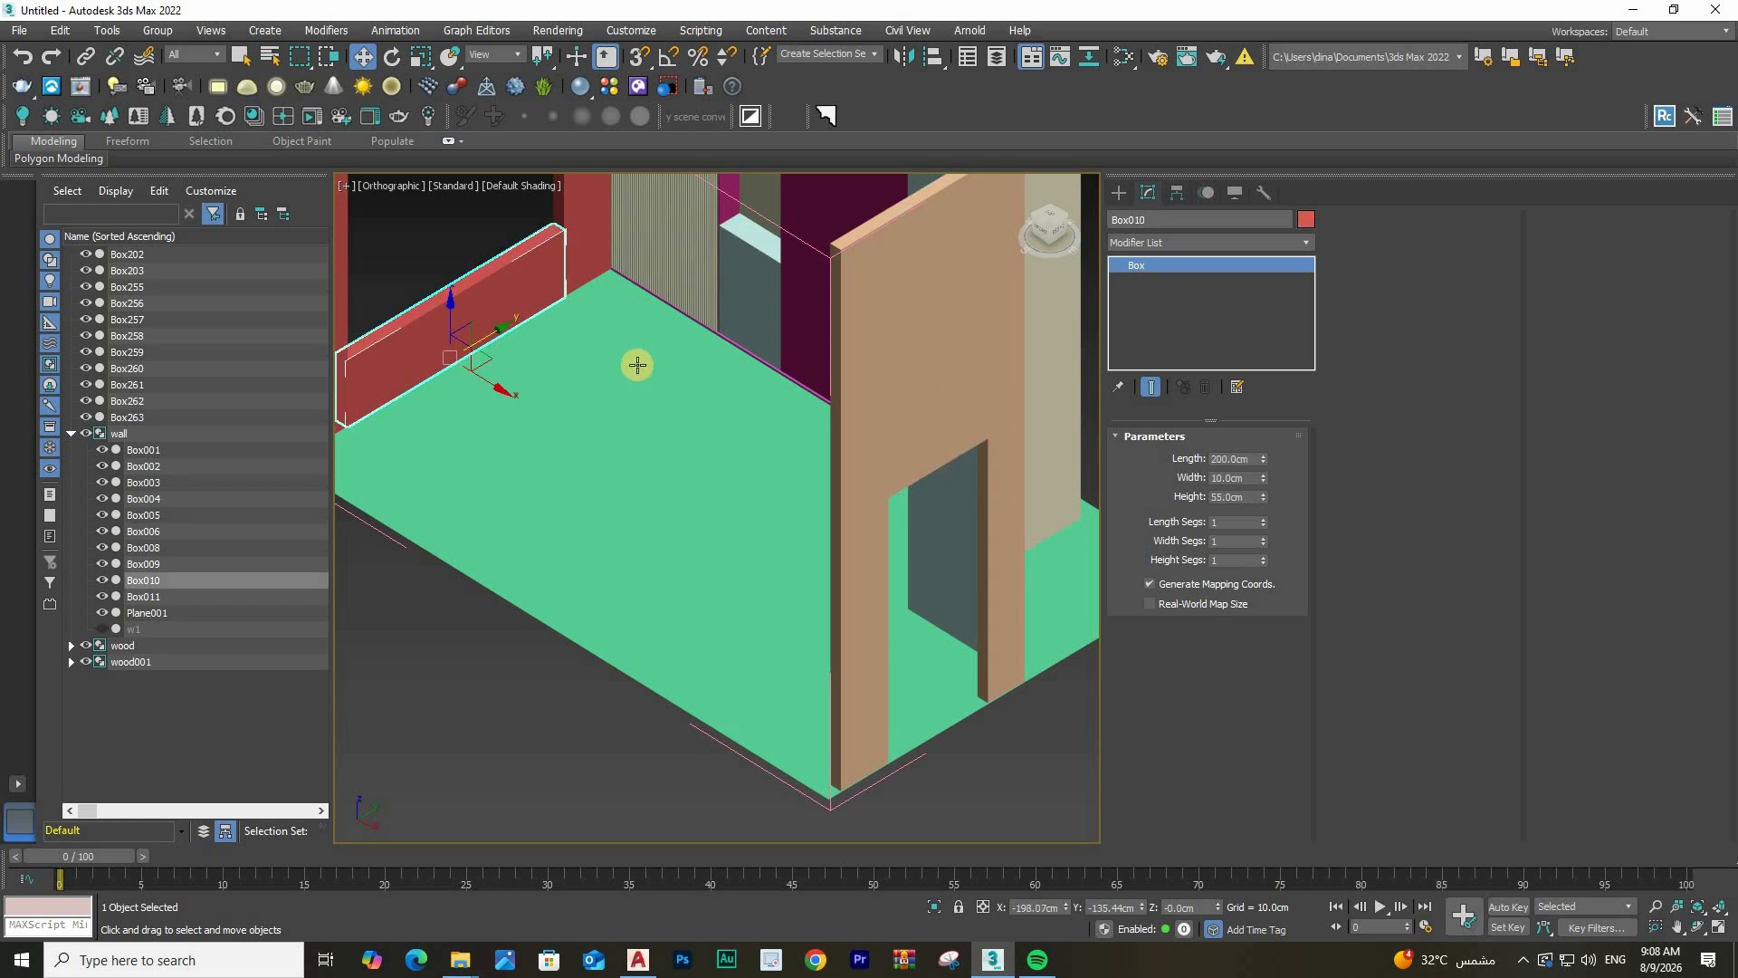
alt+middle_drag(637, 365, 668, 379)
scroll(668, 378, down, 4)
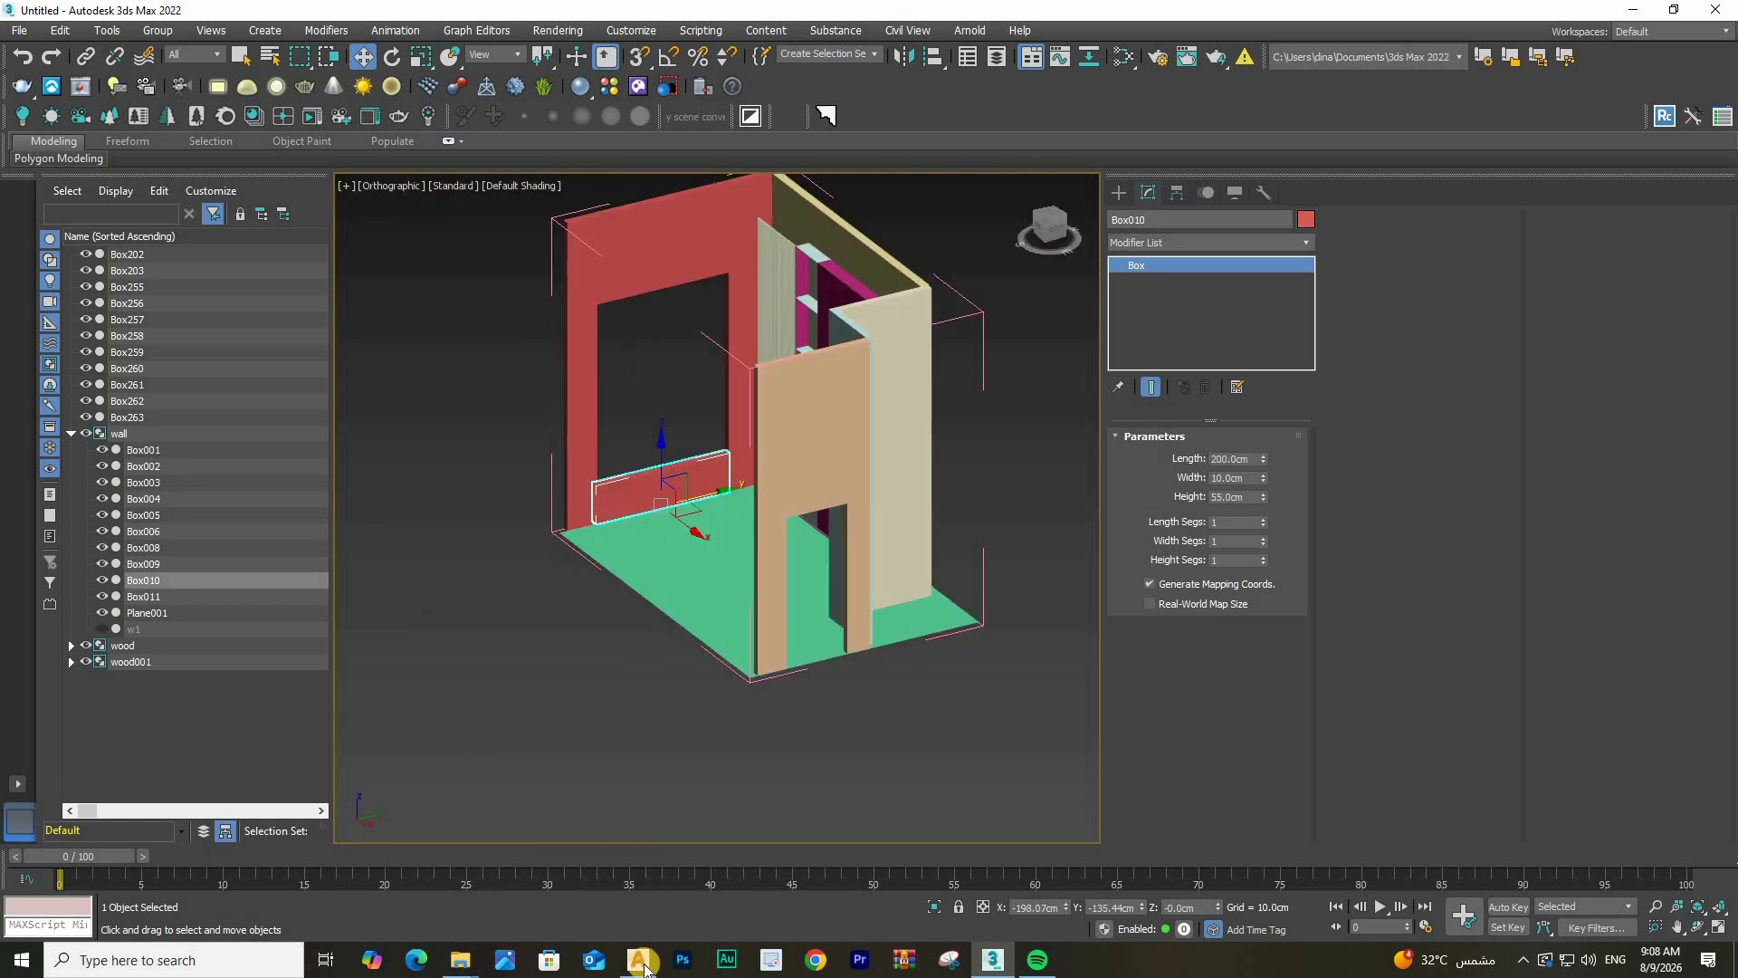
Switch to AutoCAD and examine the outer frame and dimensions of the highlighted window elevation in ARCH-182.dwg
click(615, 866)
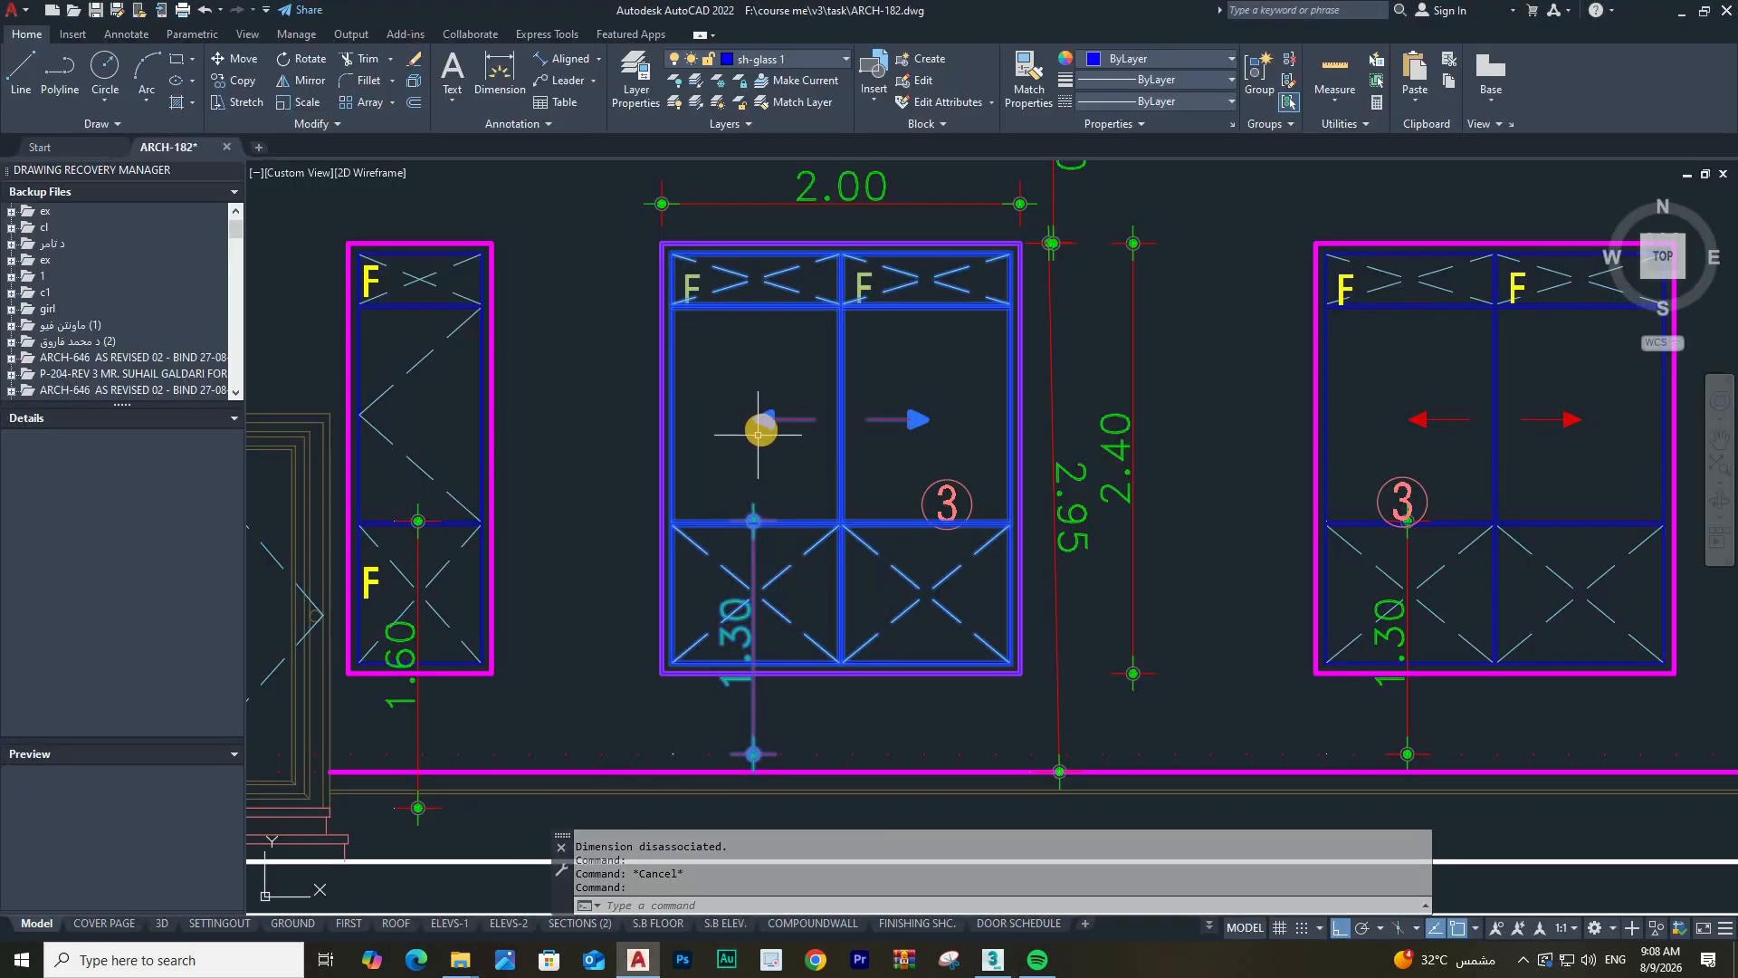
scroll(758, 433, down, 2)
scroll(759, 430, up, 4)
scroll(761, 428, down, 2)
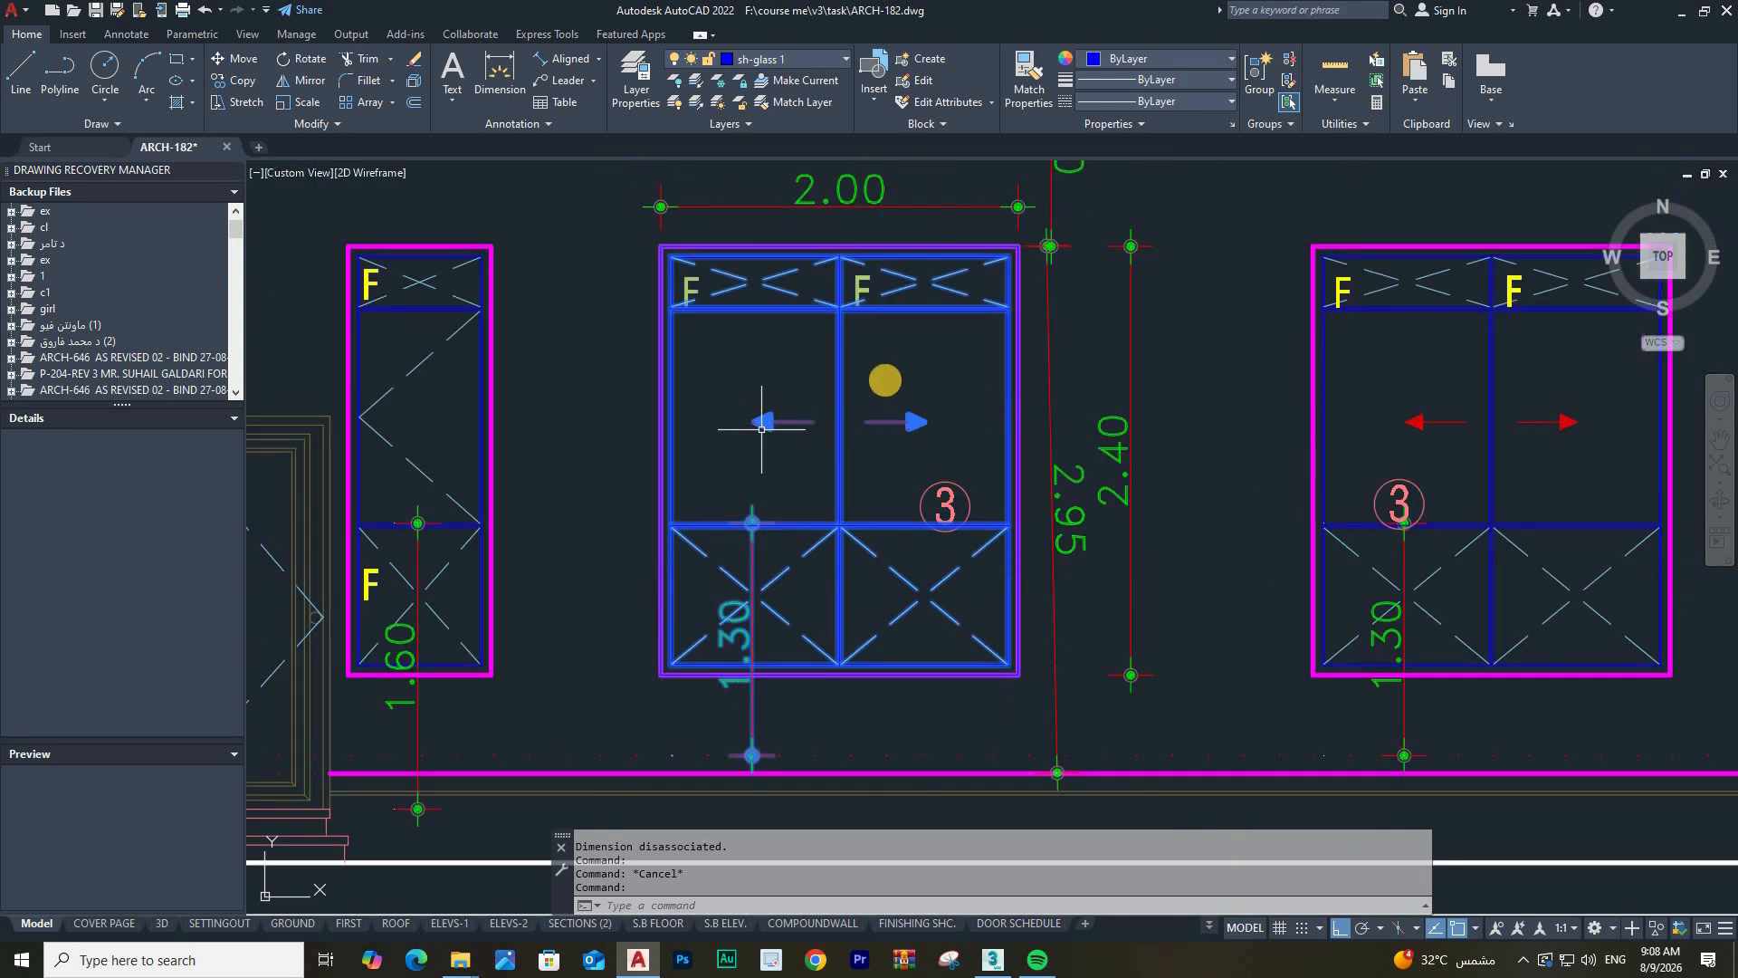
scroll(827, 438, up, 4)
scroll(886, 380, down, 4)
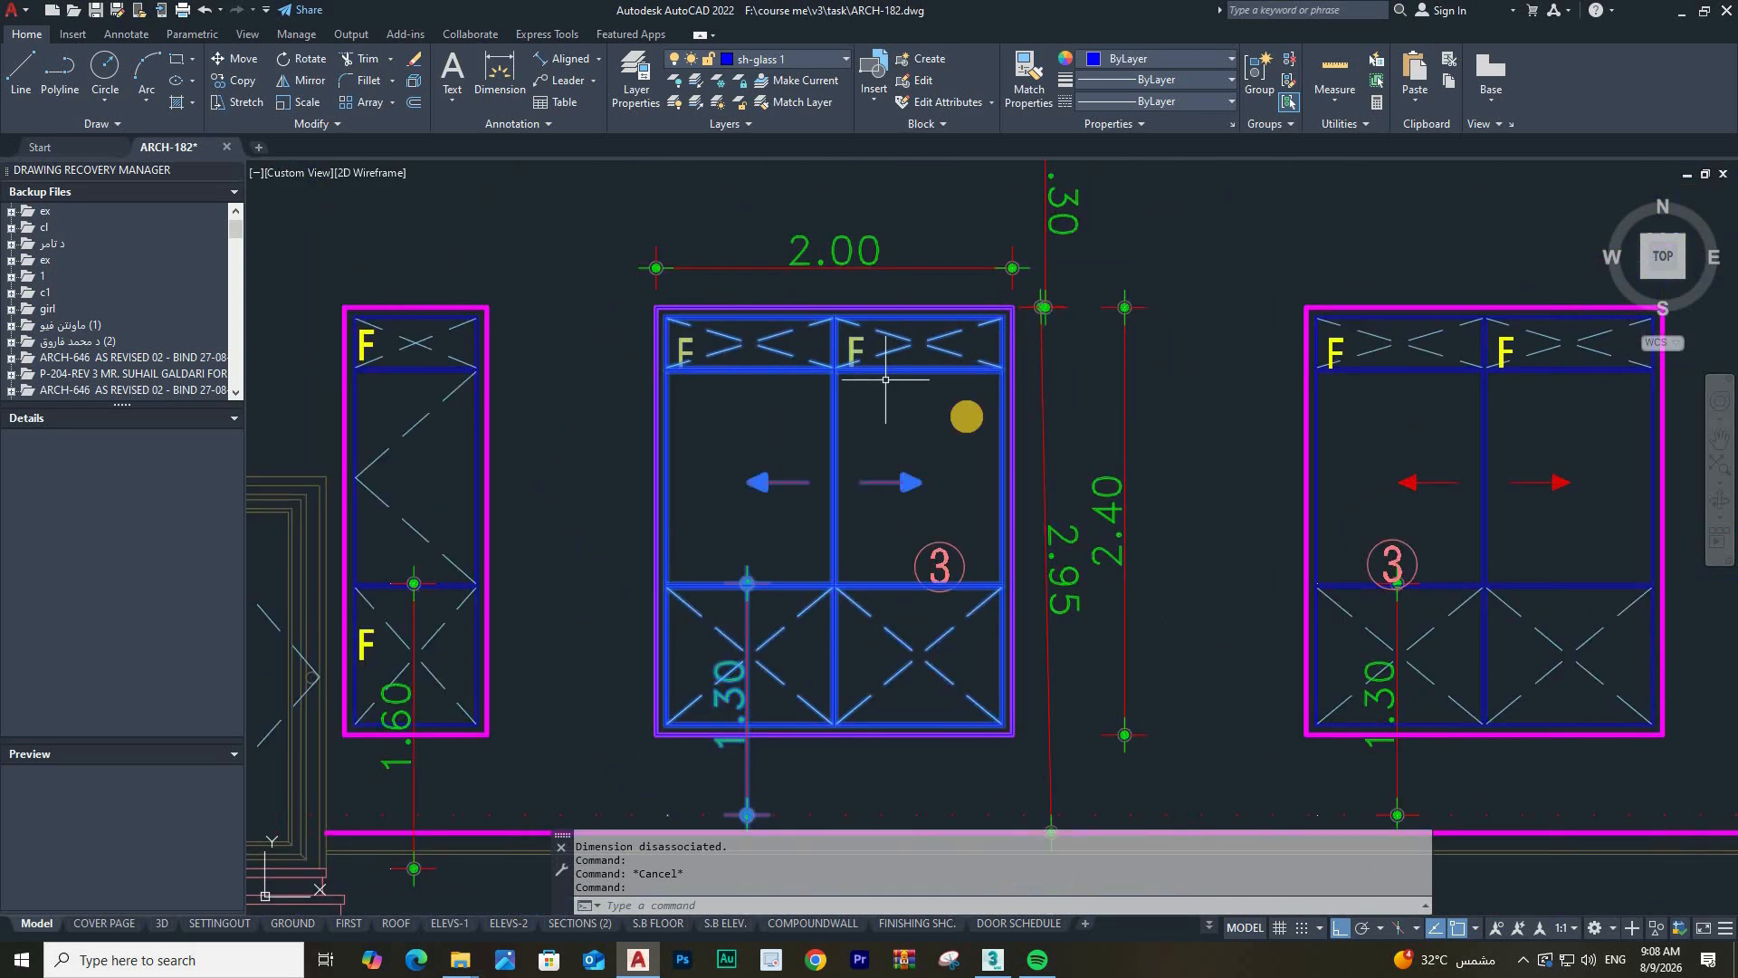
scroll(963, 410, up, 2)
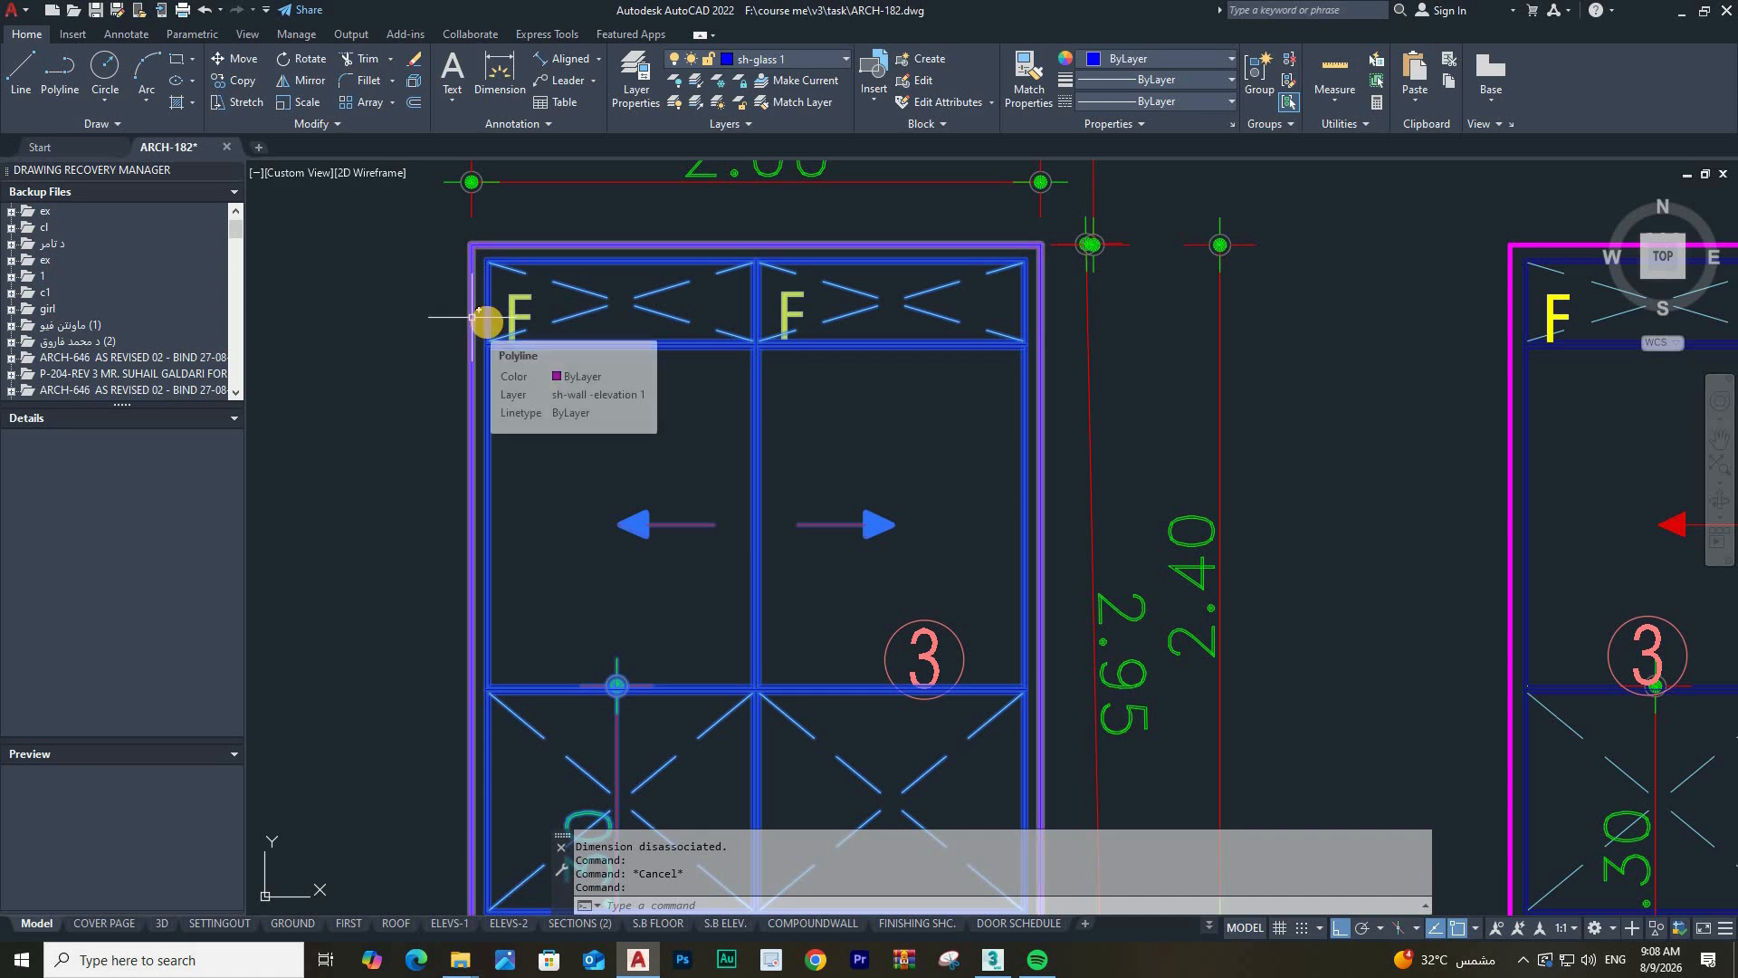
scroll(483, 319, down, 2)
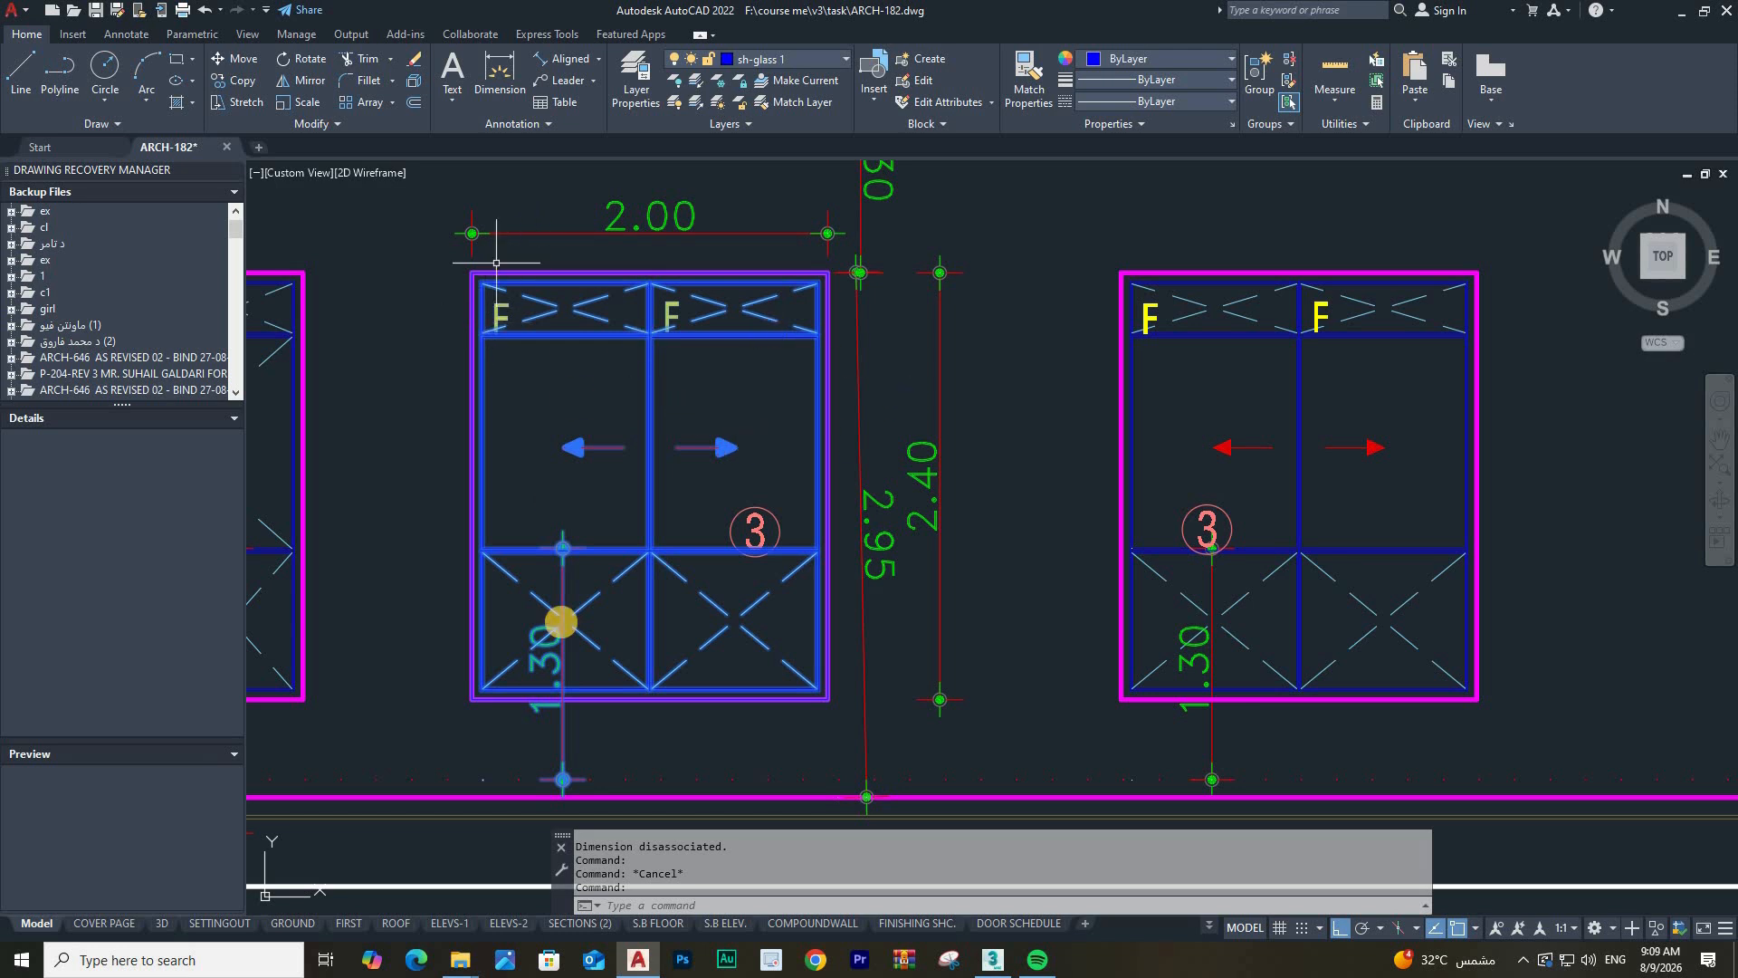
Examine the same window elevation's upper panels marked F, its middle mullion, the sliding sashes and the lower crossed panels
scroll(529, 232, up, 4)
scroll(694, 418, down, 4)
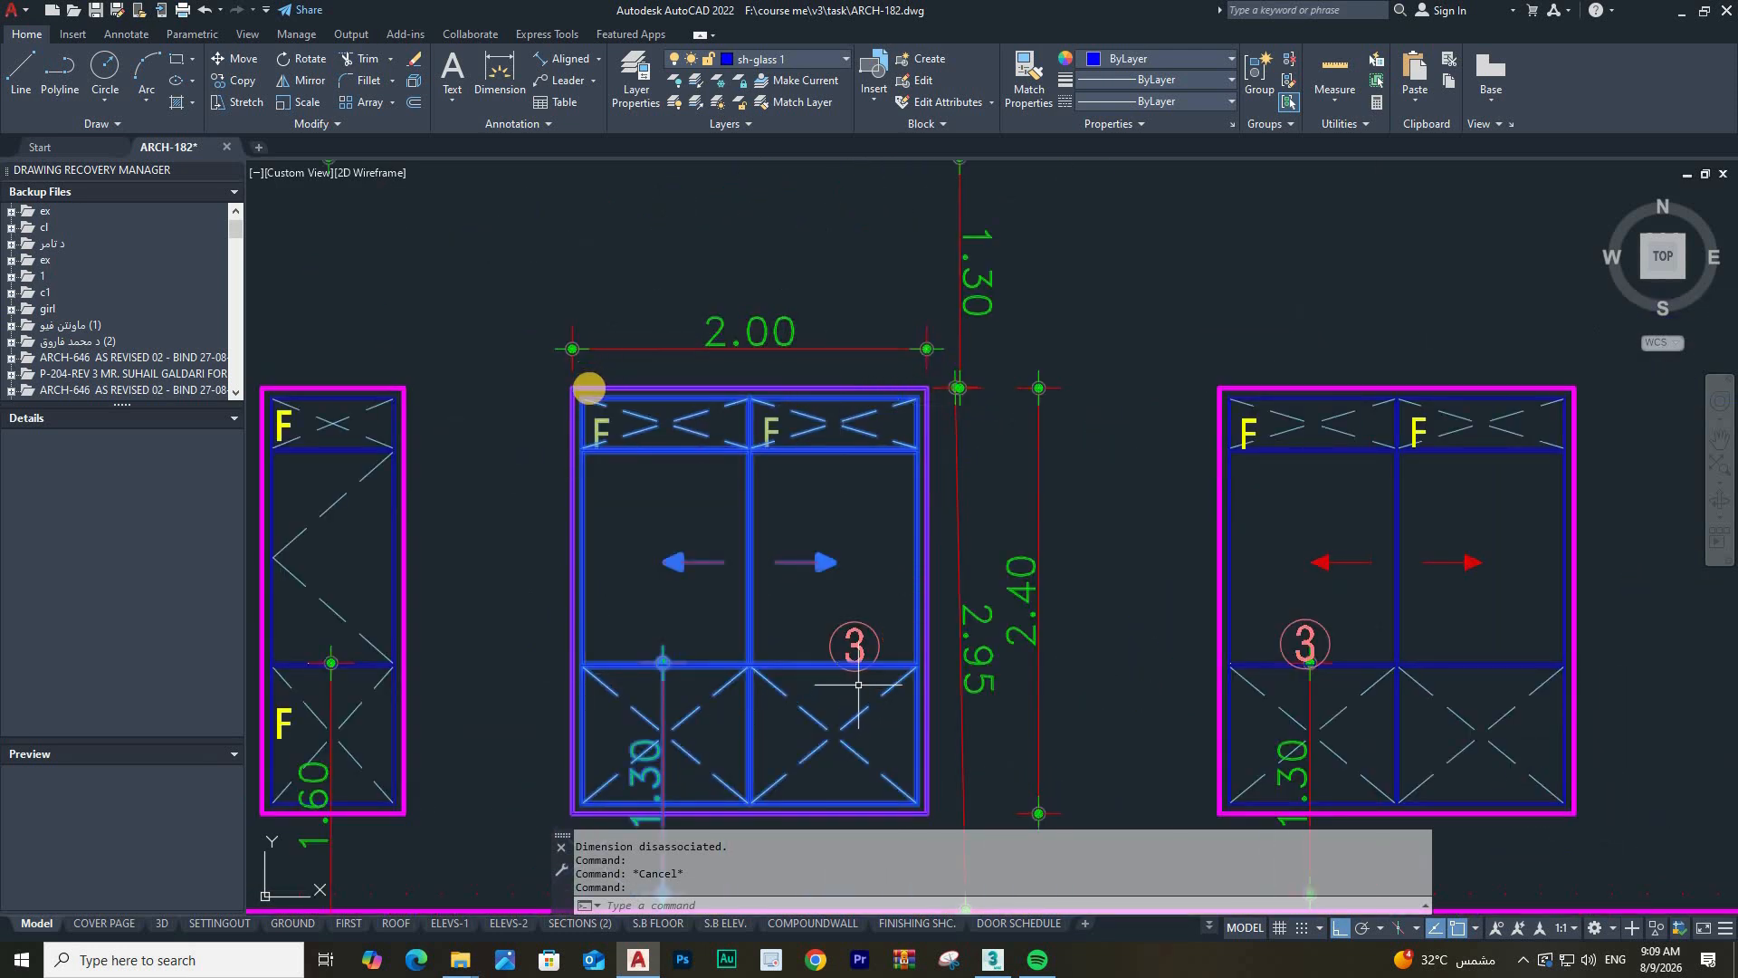
middle_drag(858, 686, 898, 640)
scroll(883, 391, up, 2)
middle_drag(590, 373, 595, 431)
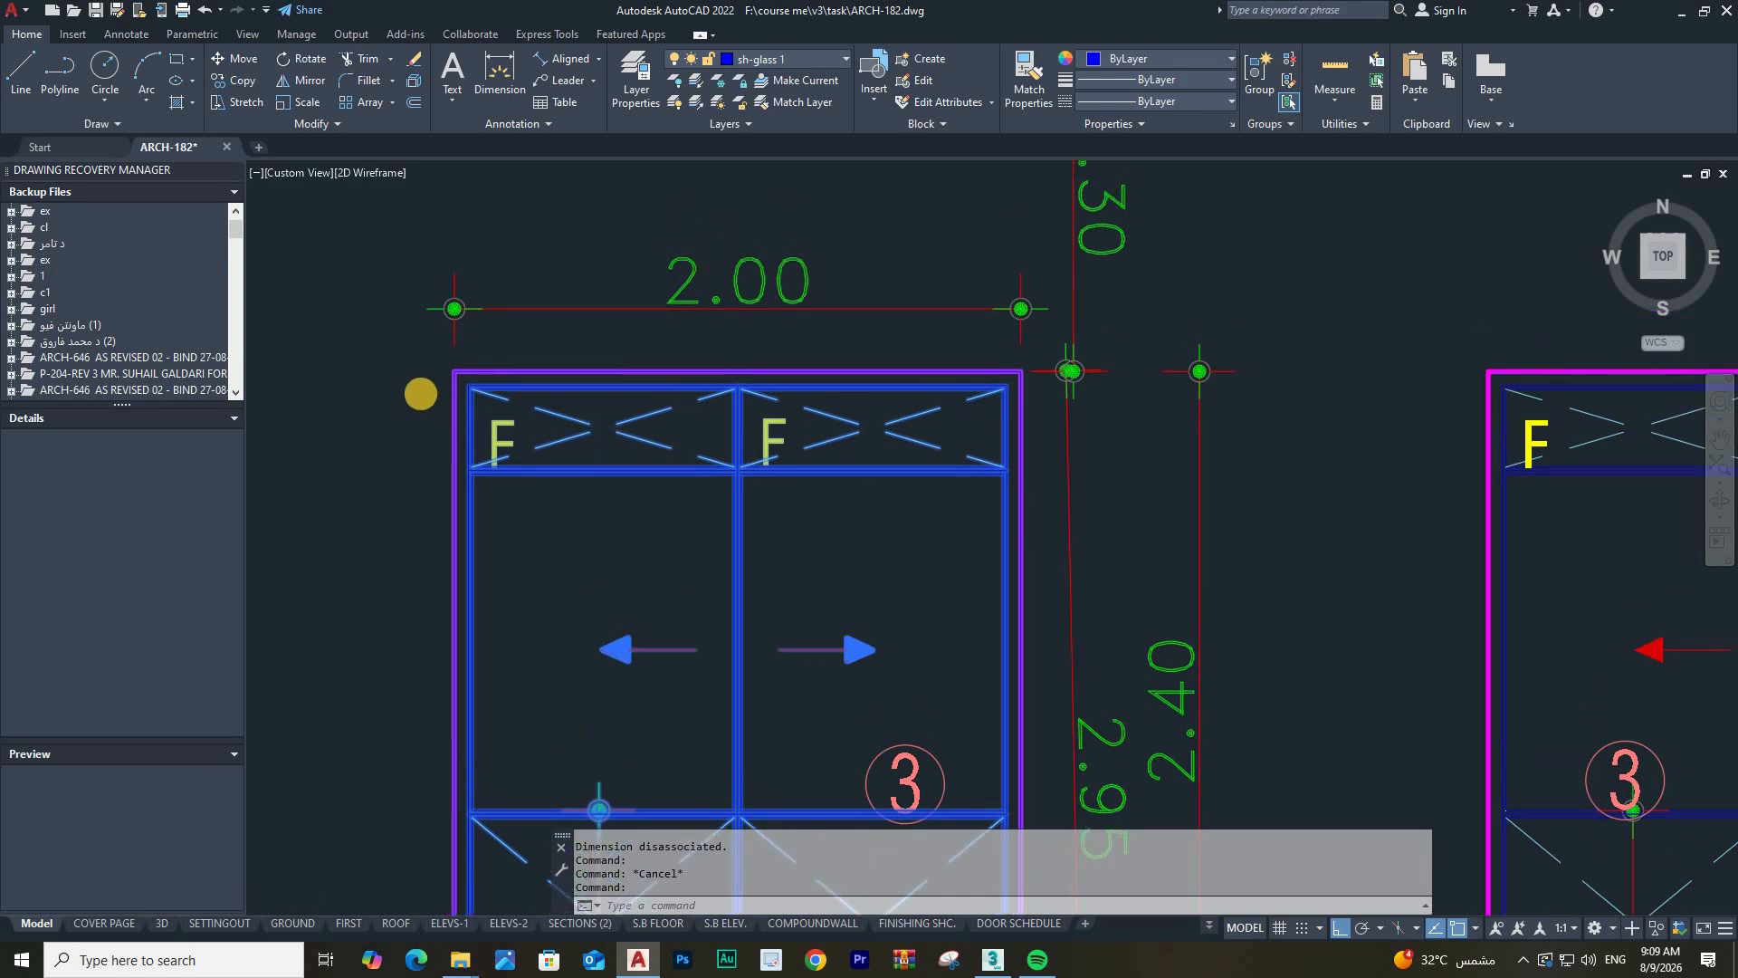
scroll(489, 381, up, 4)
scroll(421, 392, down, 2)
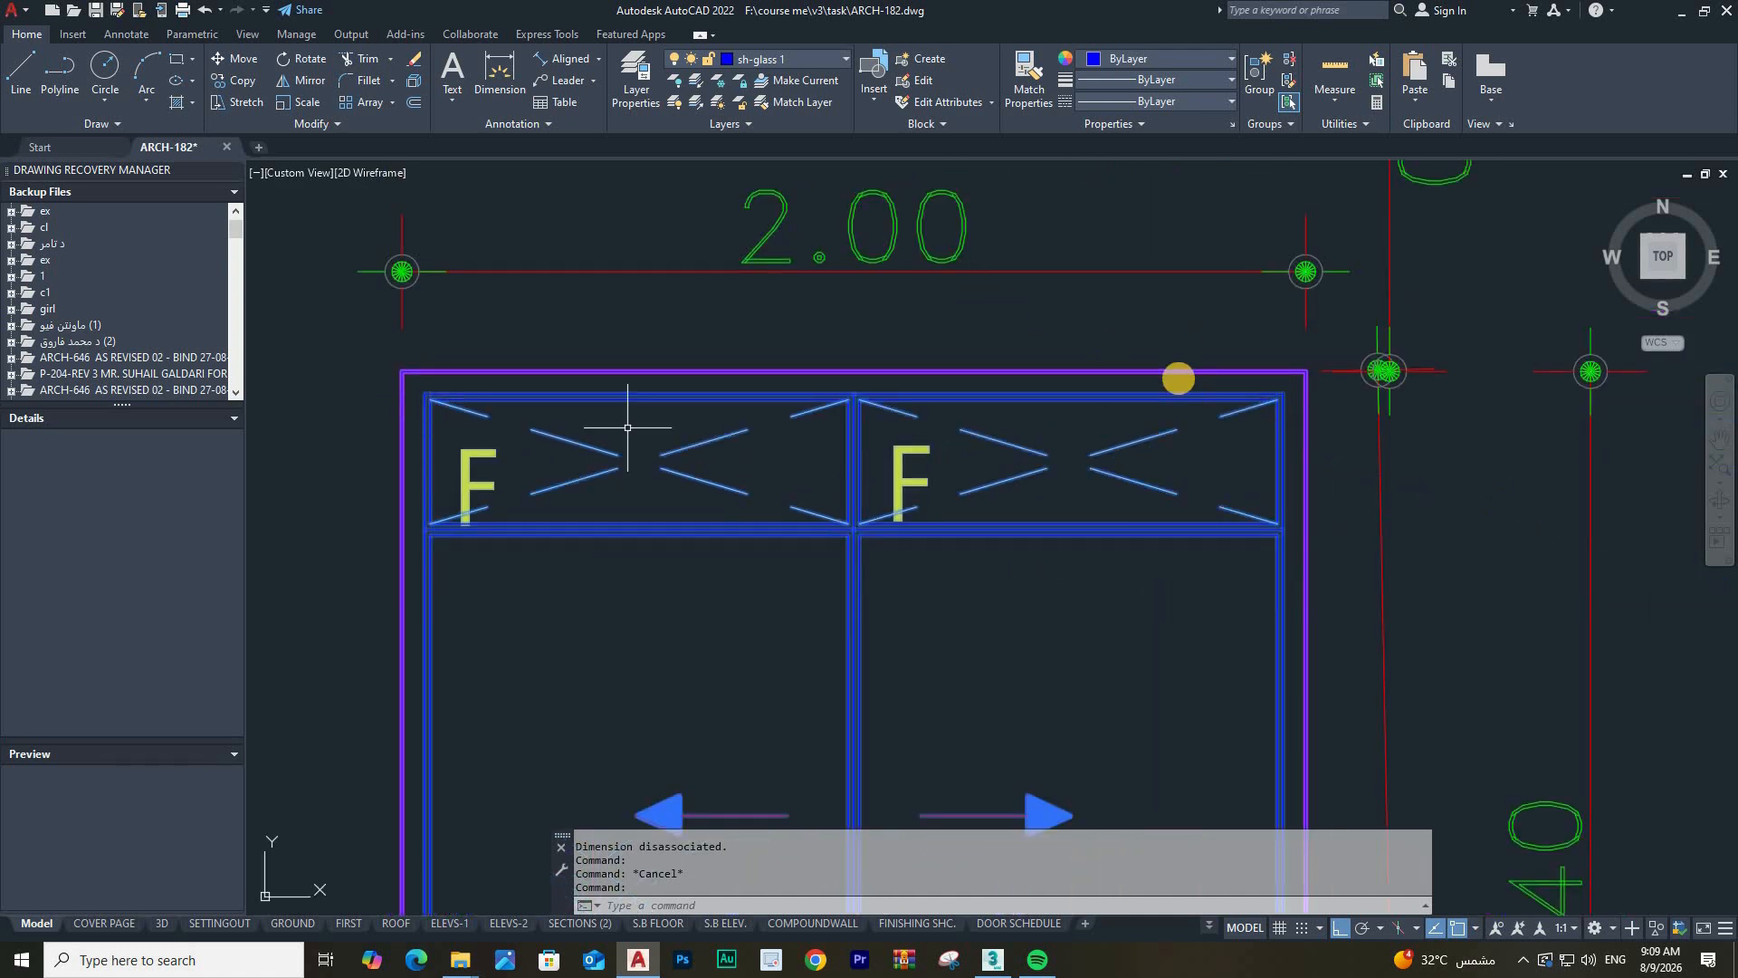
scroll(987, 285, down, 2)
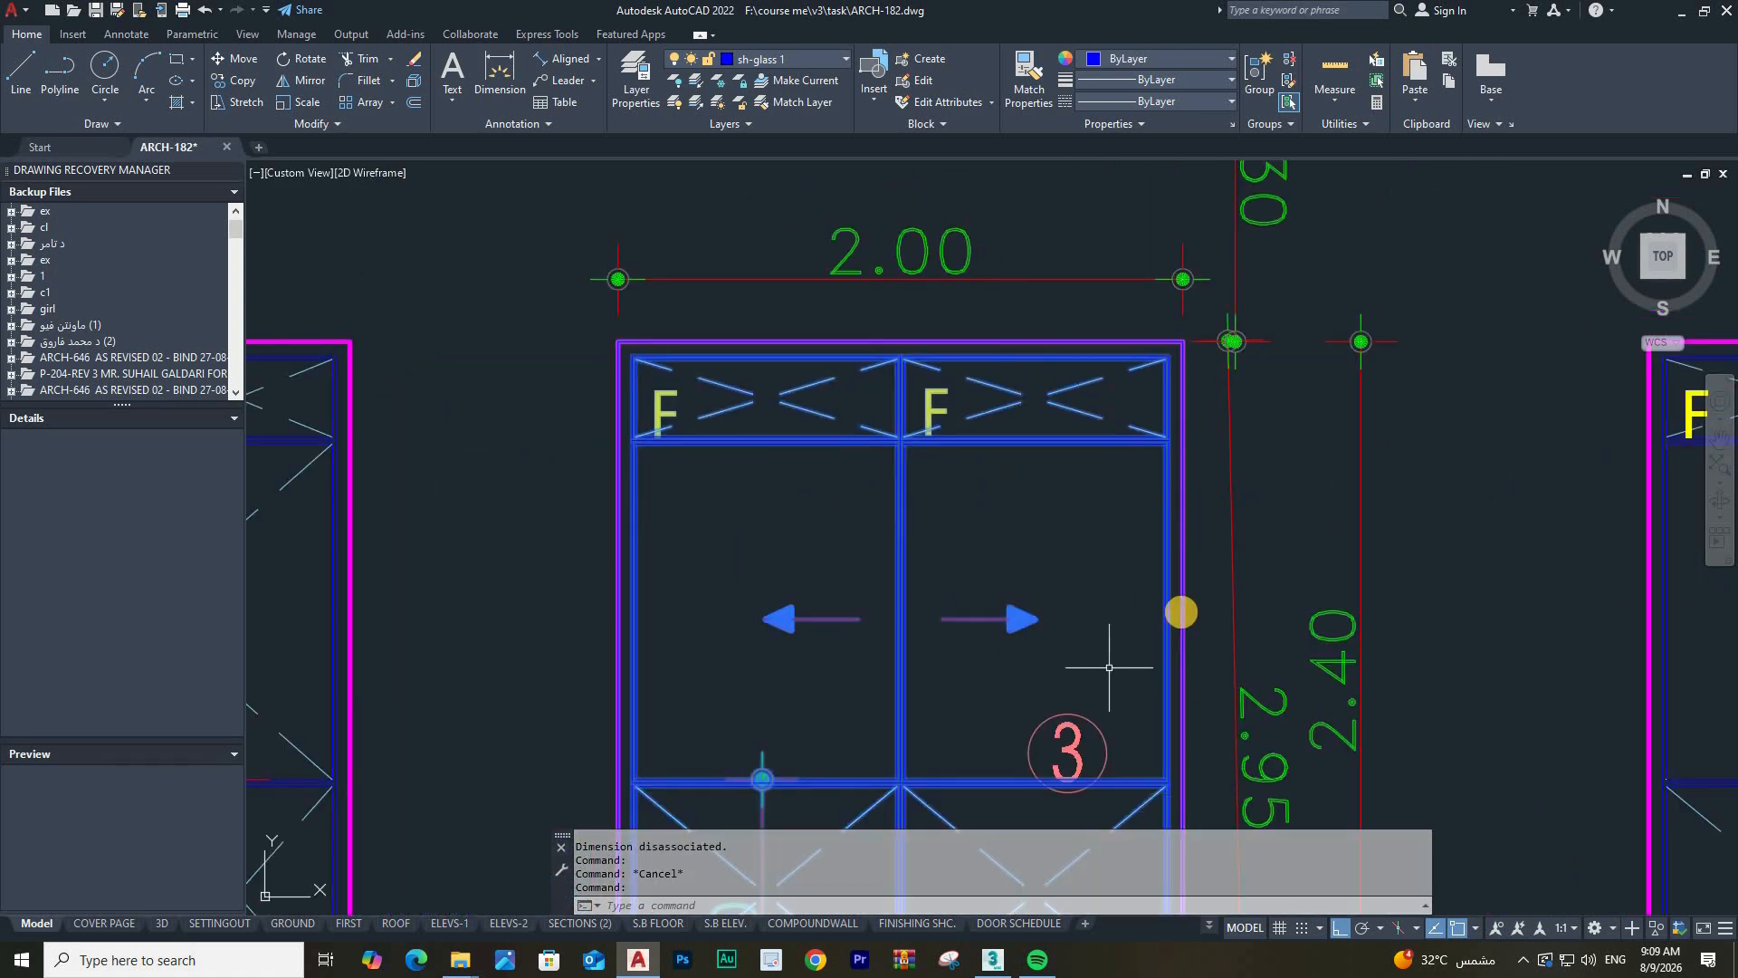
middle_drag(1110, 667, 1064, 387)
scroll(1065, 388, down, 2)
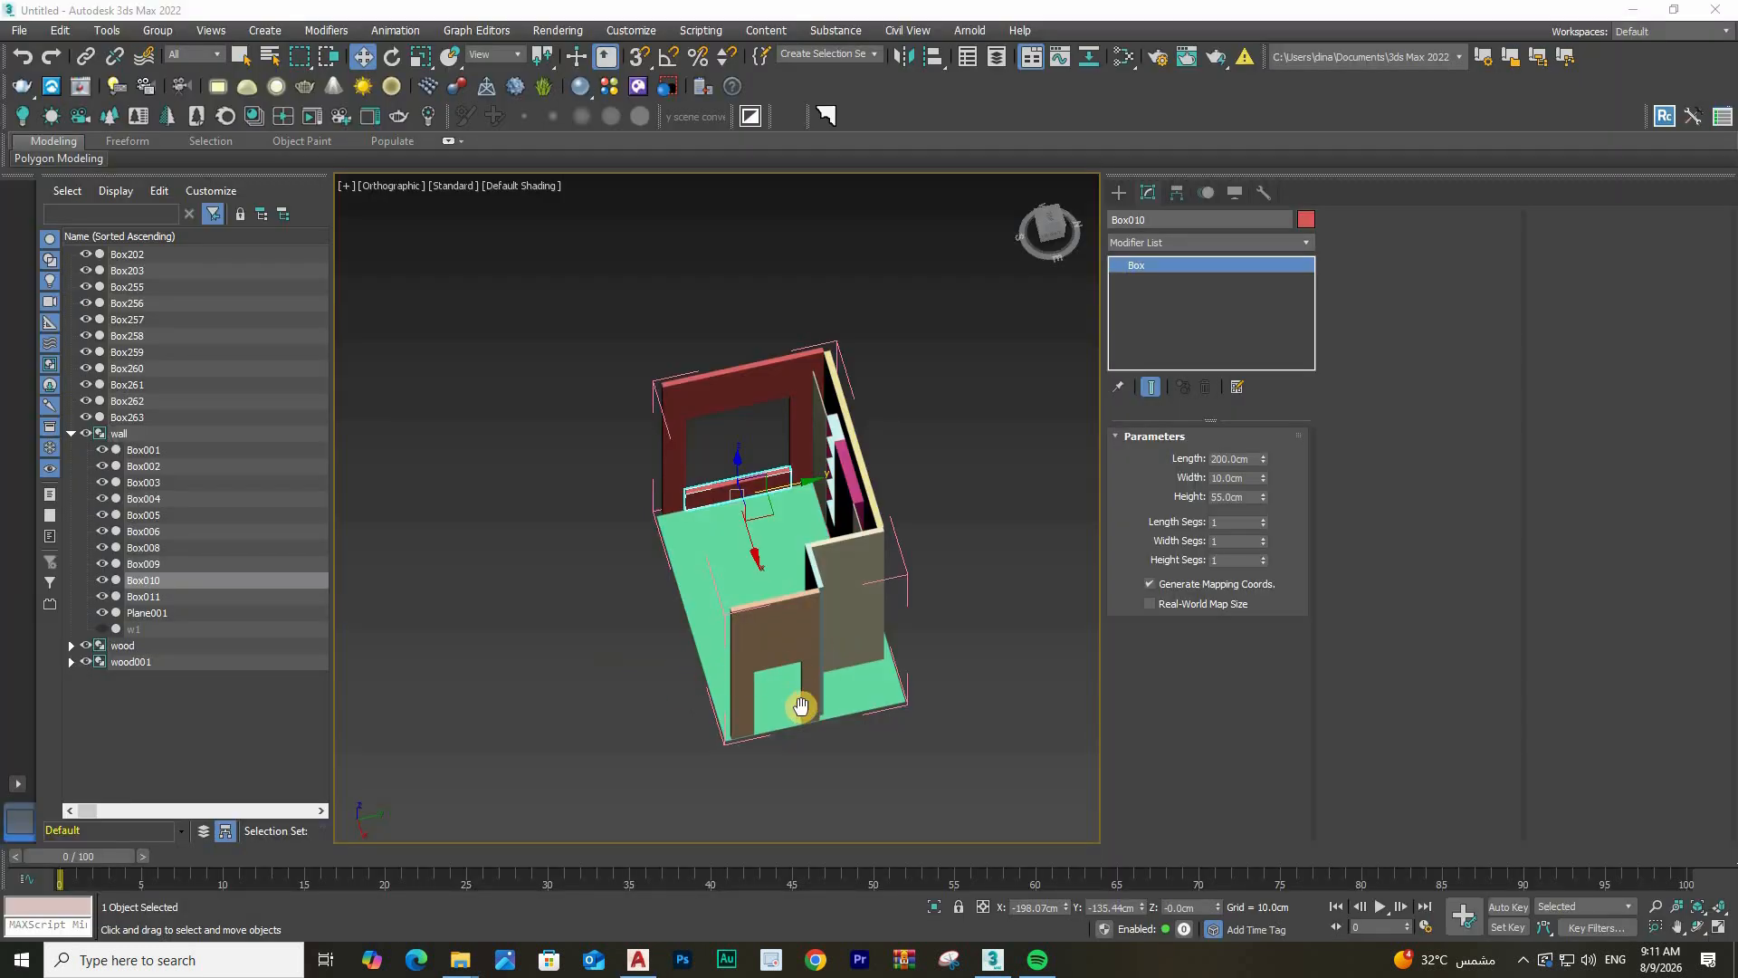
Examine the room from above and the front, looking at the magenta panel, white shelves, slatted wall and window opening
alt+middle_drag(800, 705, 806, 506)
scroll(805, 506, up, 5)
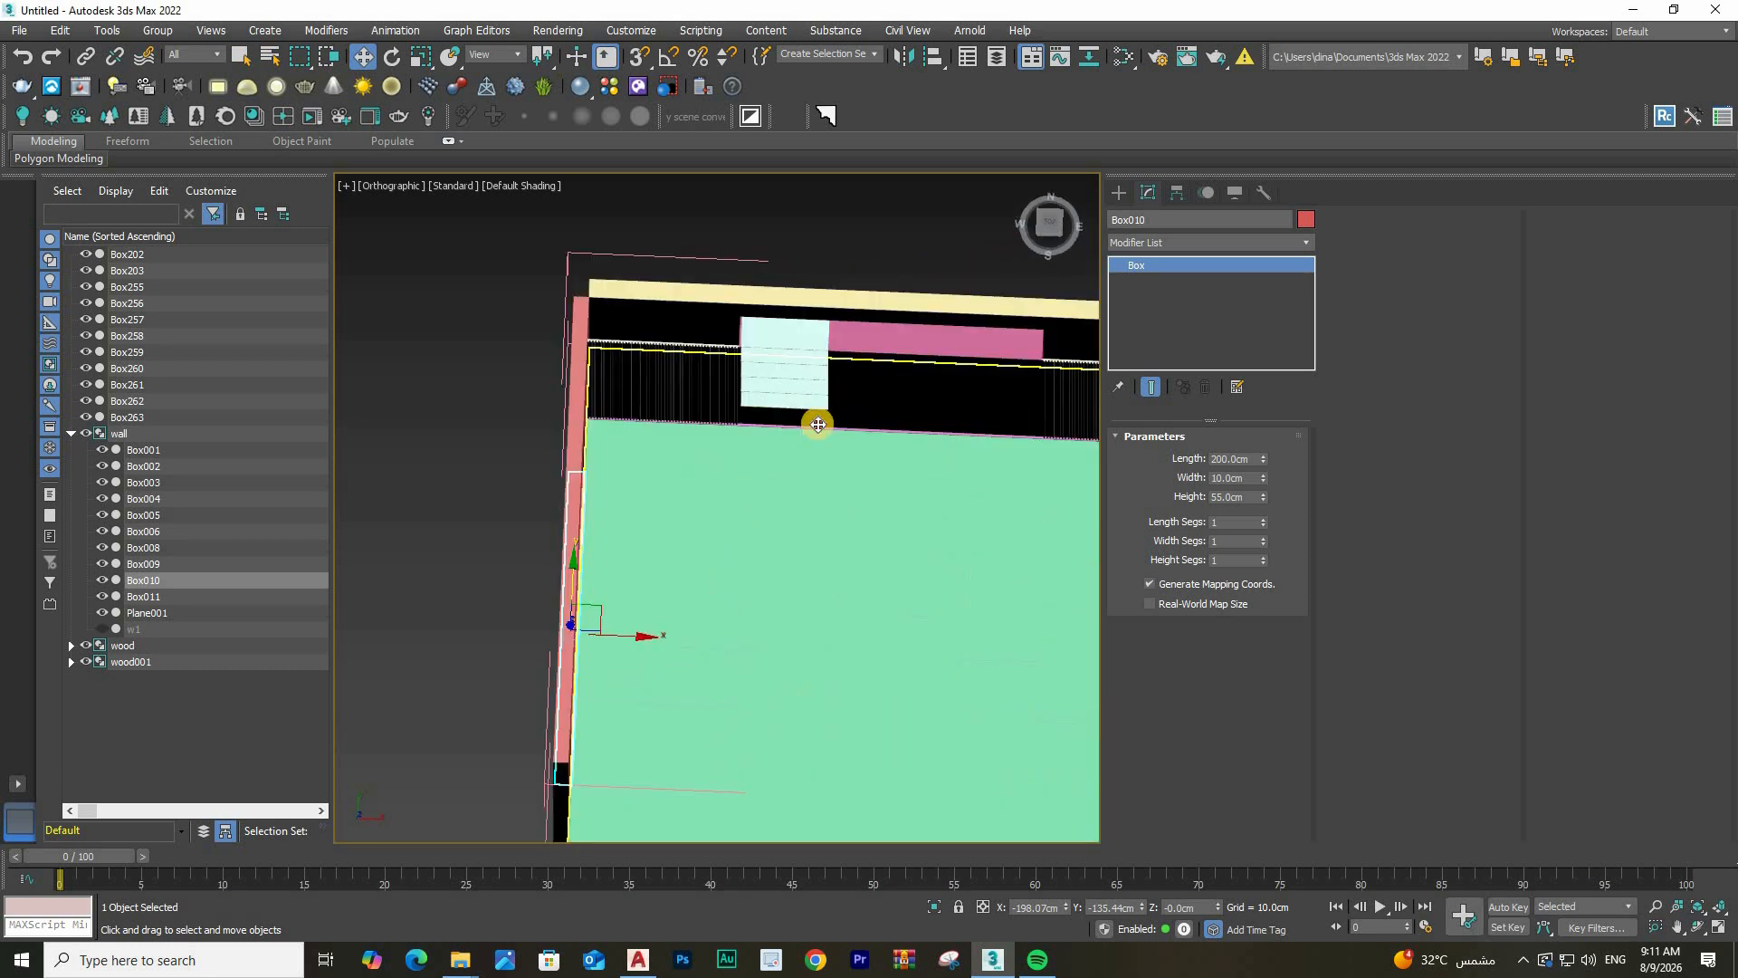
alt+middle_drag(815, 422, 825, 595)
click(839, 484)
scroll(825, 595, down, 4)
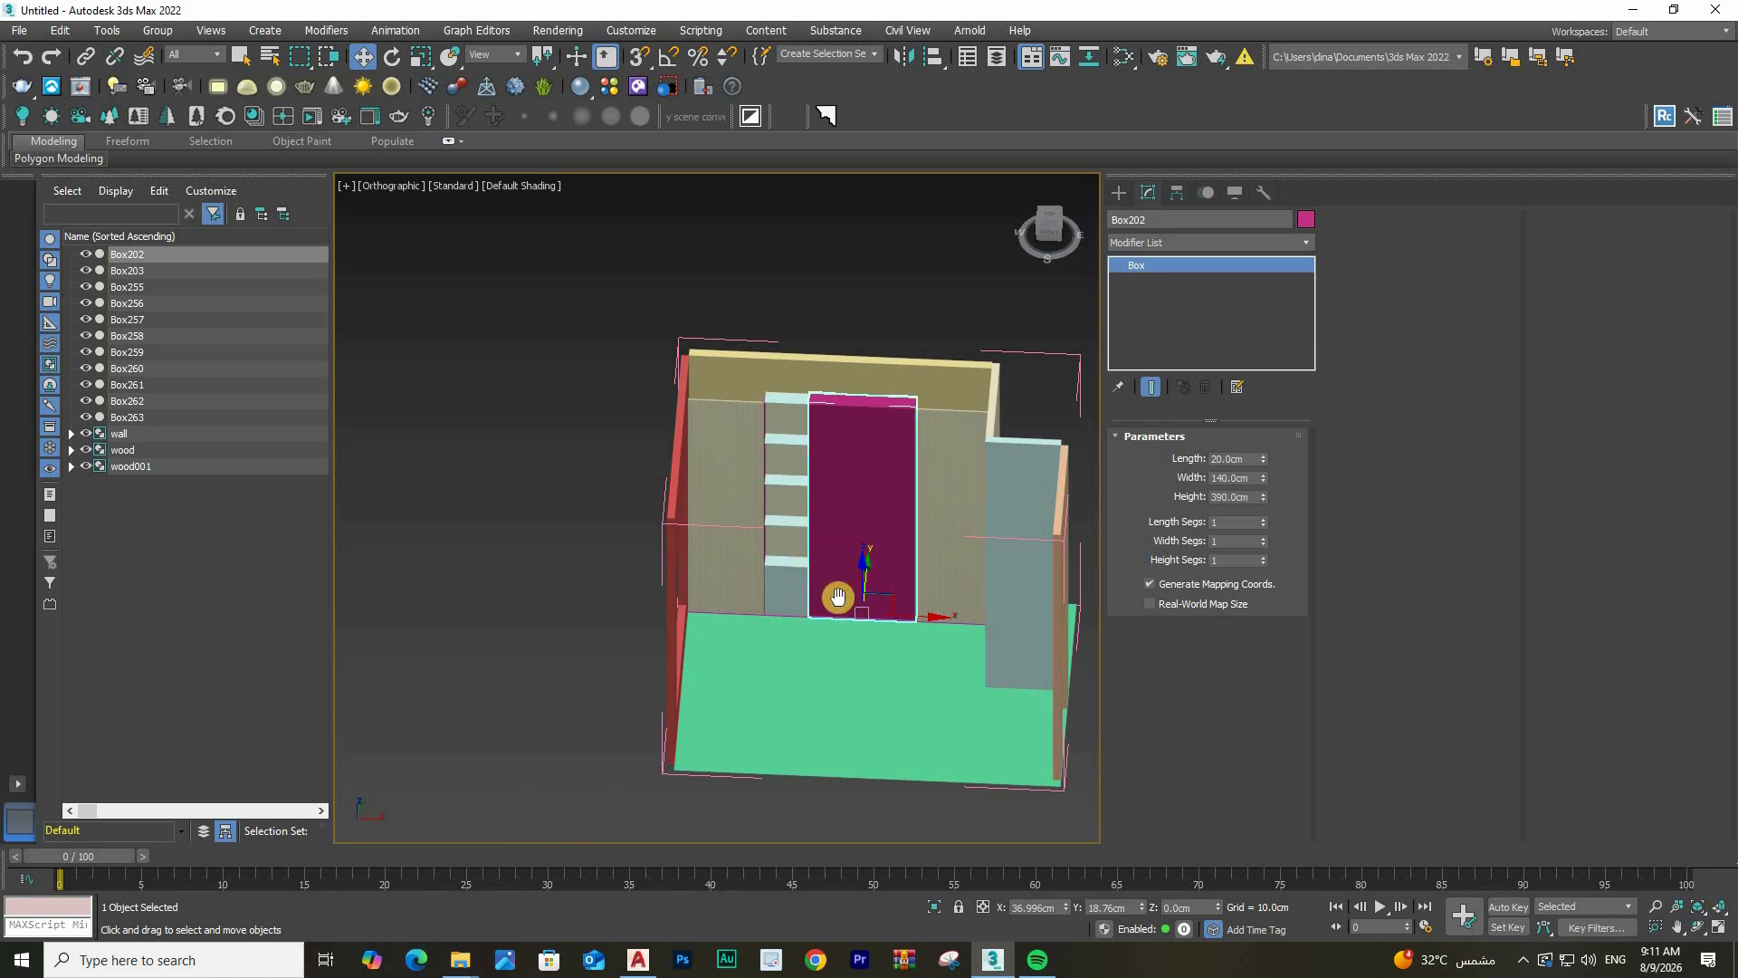
scroll(1125, 377, up, 3)
alt+middle_drag(1125, 376, 1049, 321)
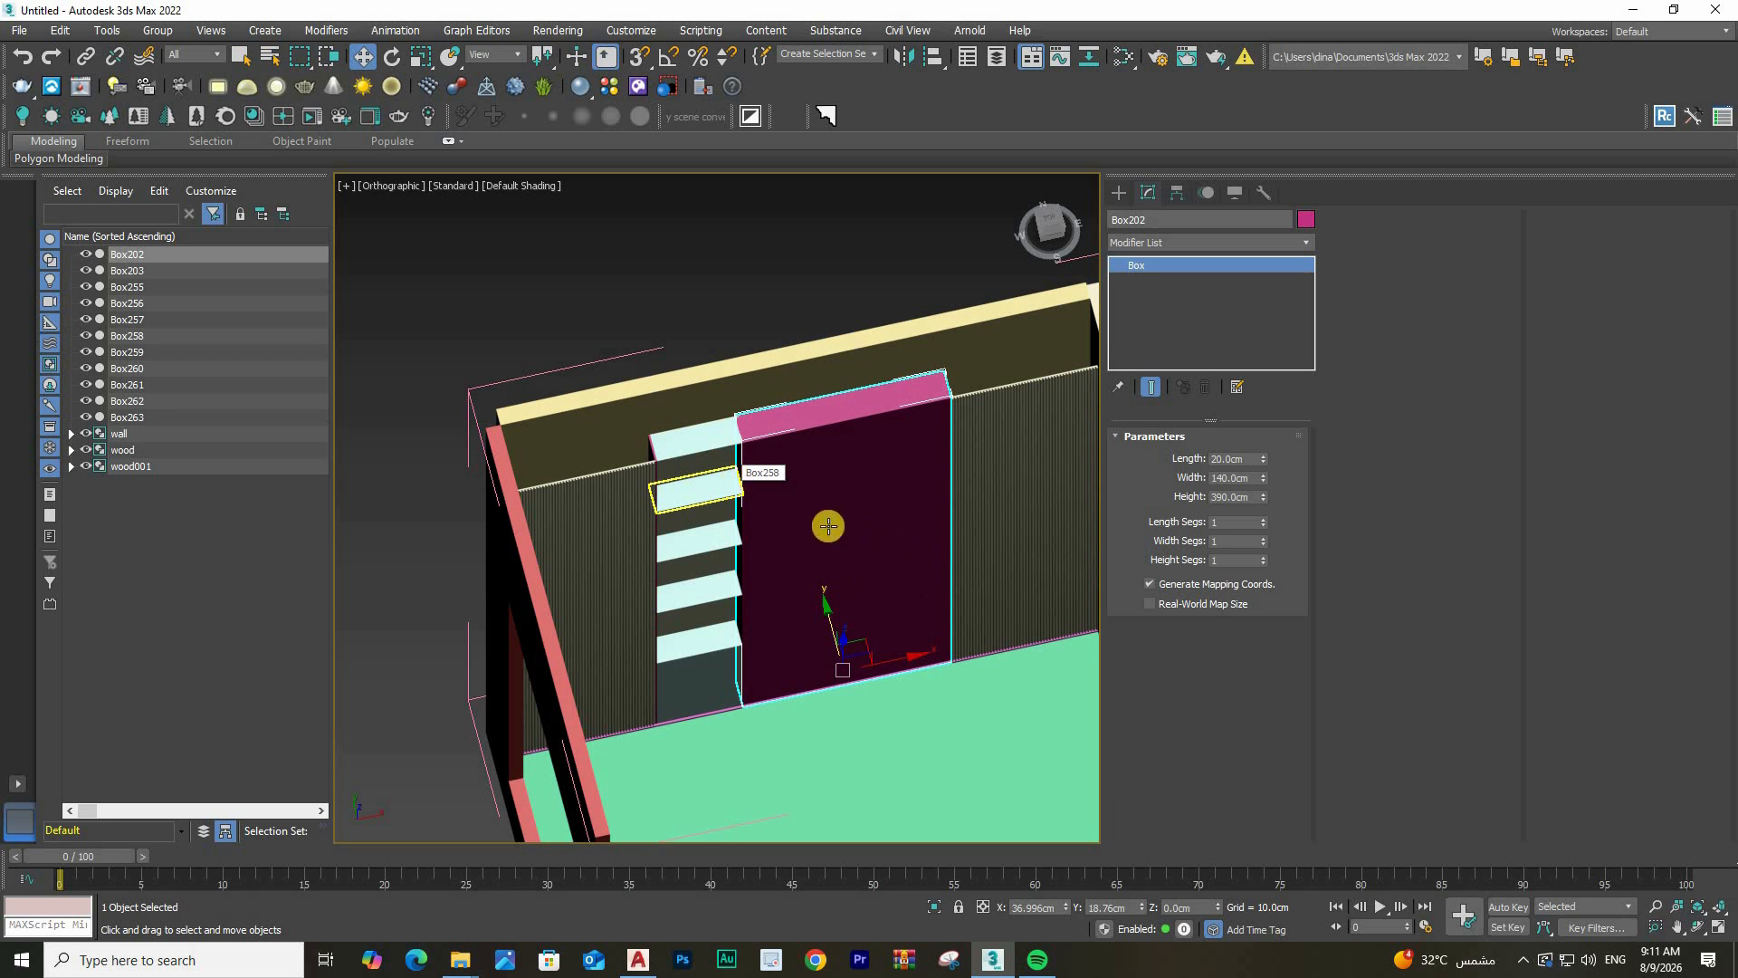
alt+middle_drag(828, 526, 722, 414)
right_click(872, 414)
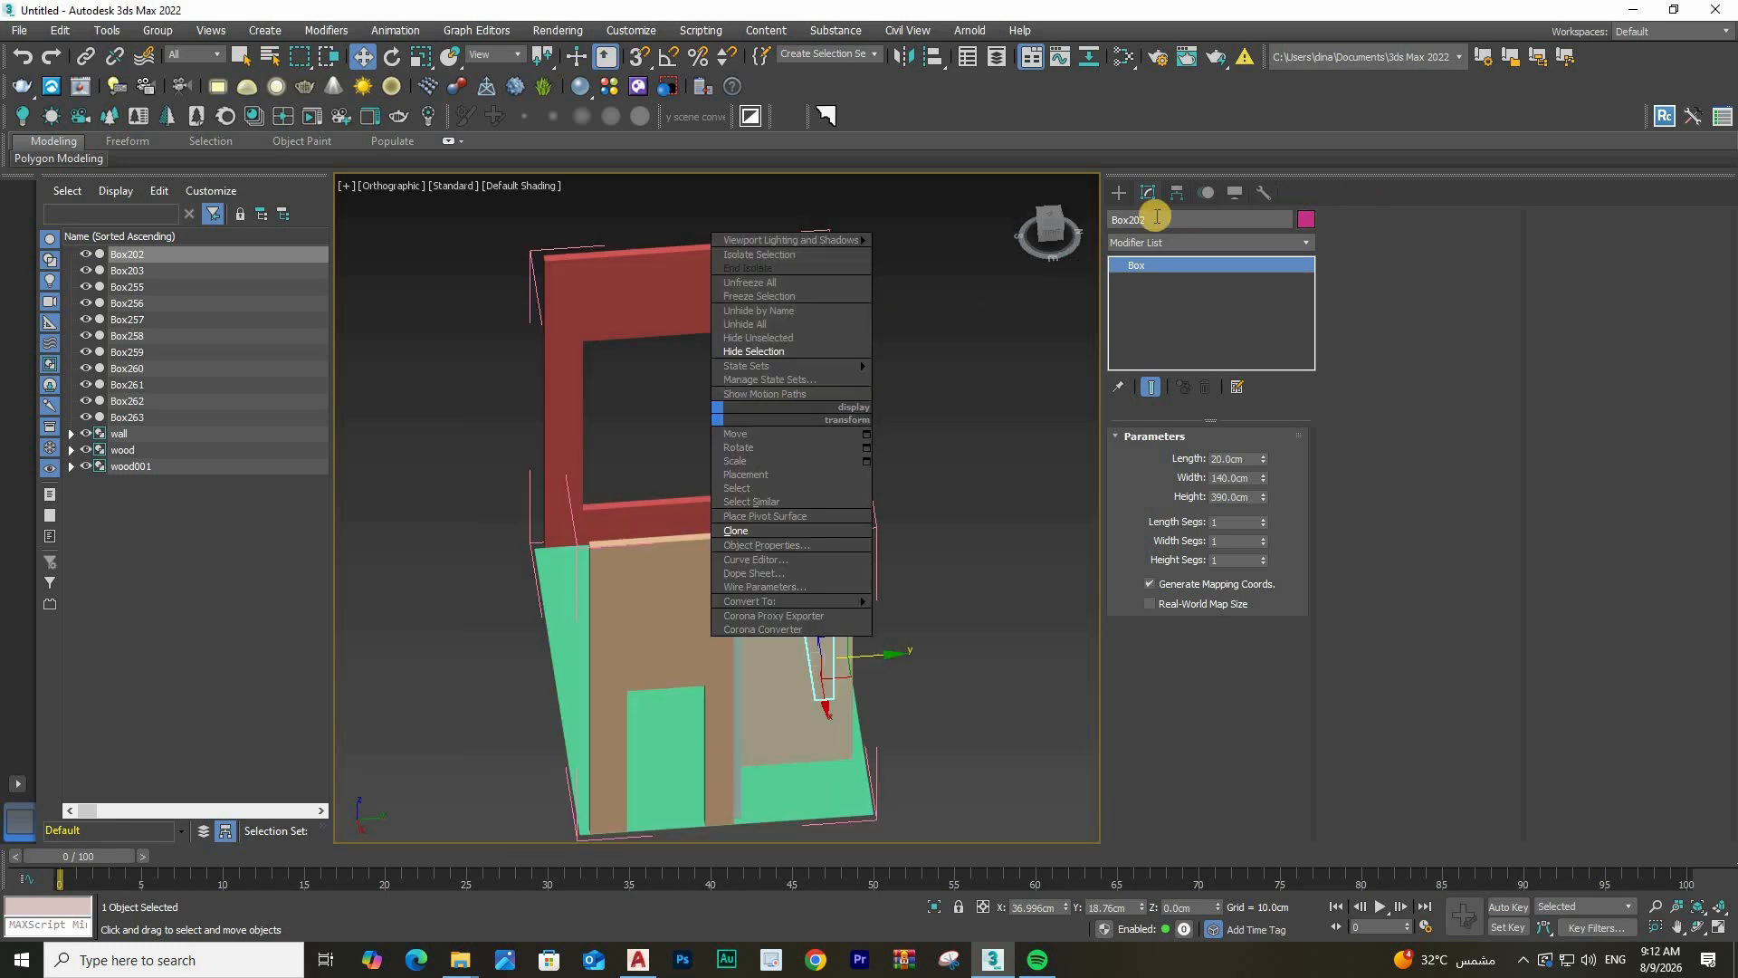
Draw a ceiling box of 310 by 500 cm snapped to the room's inner wall corners and set its height to -60 cm
click(1118, 192)
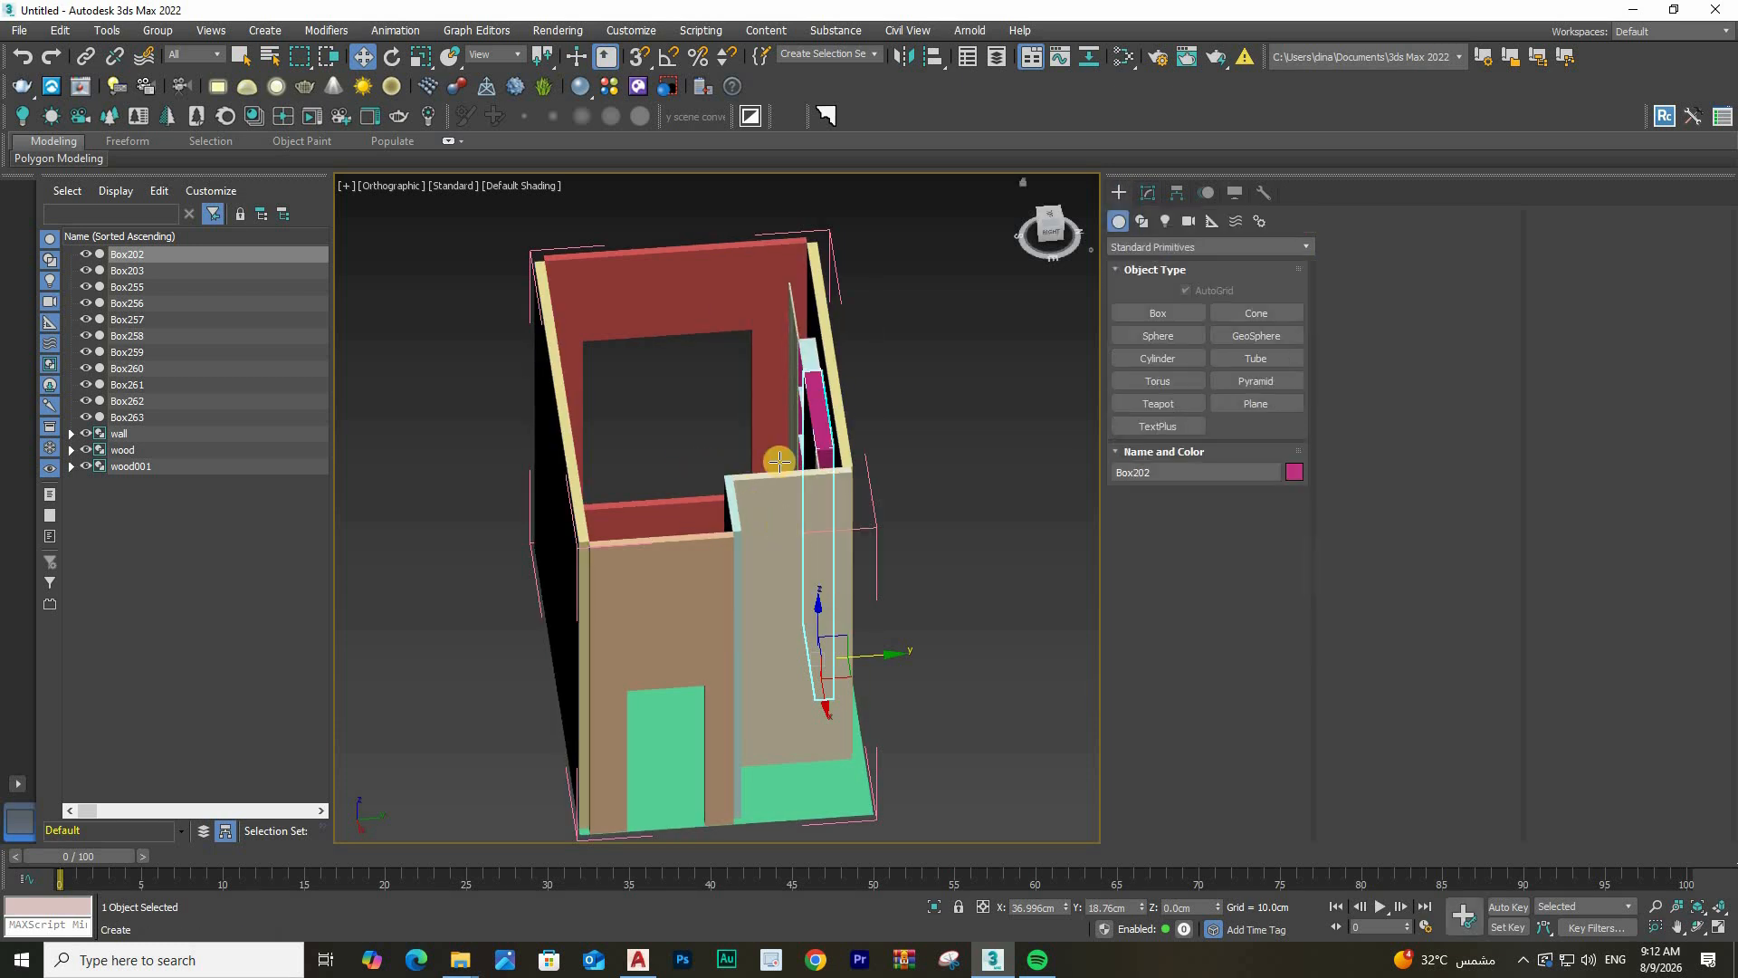
alt+middle_drag(730, 357, 764, 217)
key(s)
scroll(715, 407, up, 2)
scroll(709, 398, down, 5)
scroll(685, 252, up, 5)
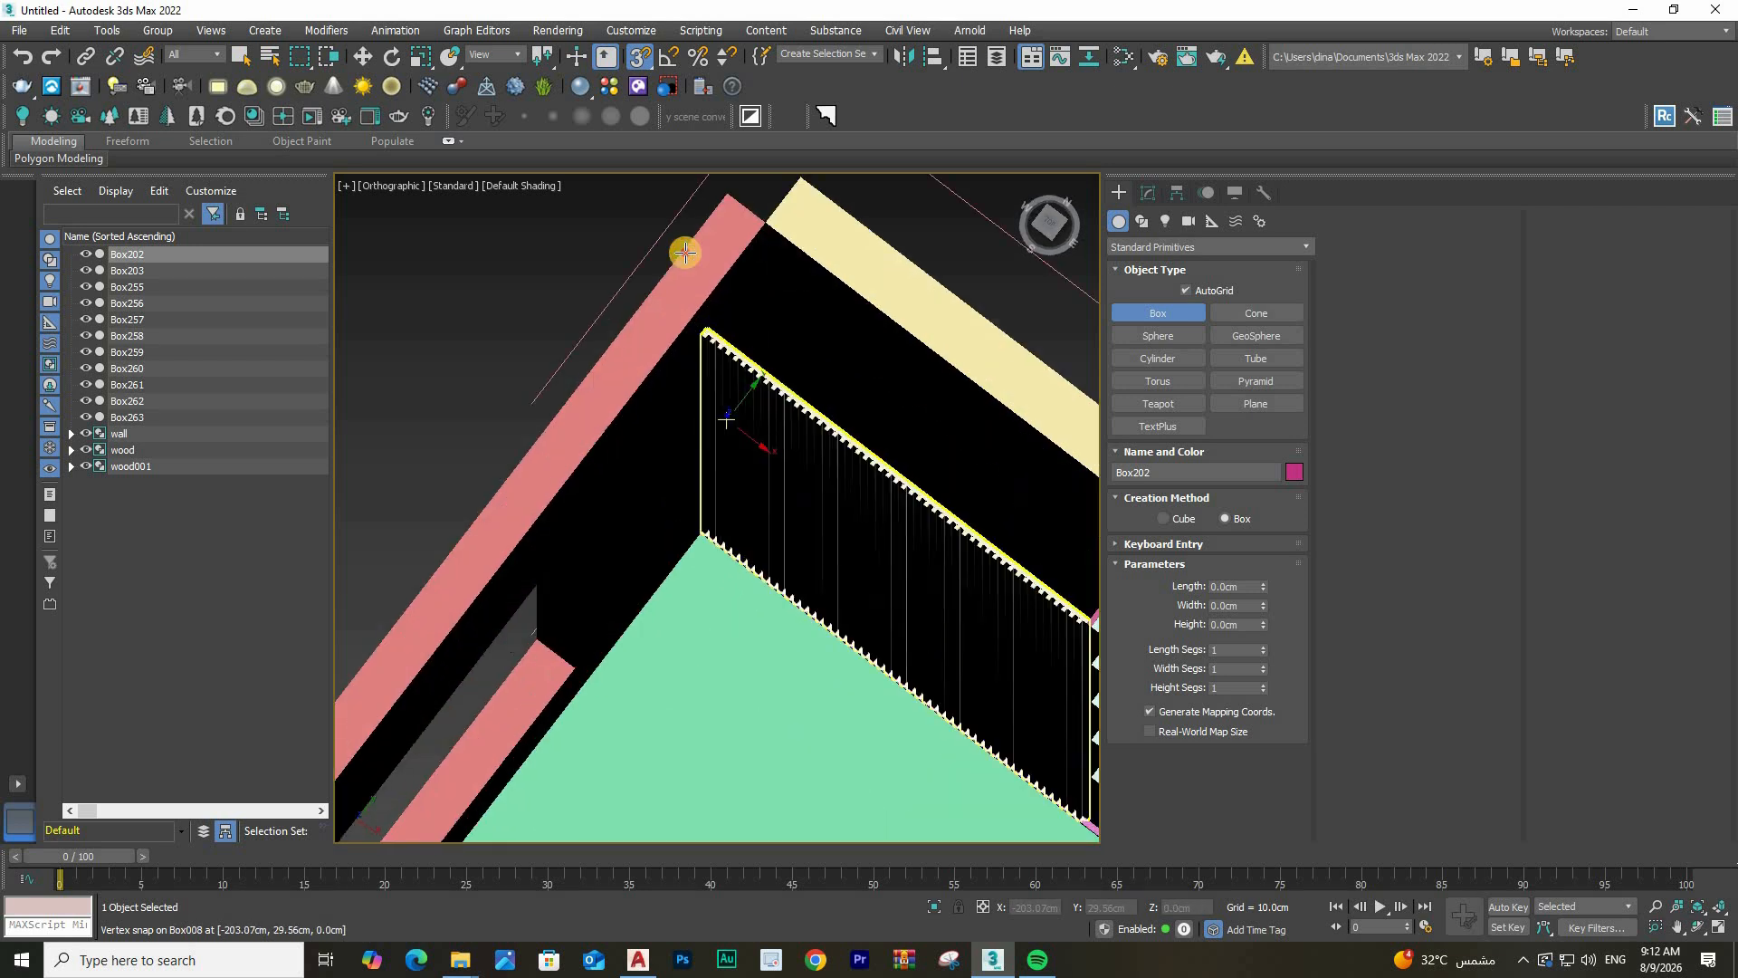
scroll(749, 326, down, 8)
drag(764, 222, 797, 518)
scroll(797, 519, up, 5)
drag(796, 519, 753, 590)
scroll(722, 425, up, 3)
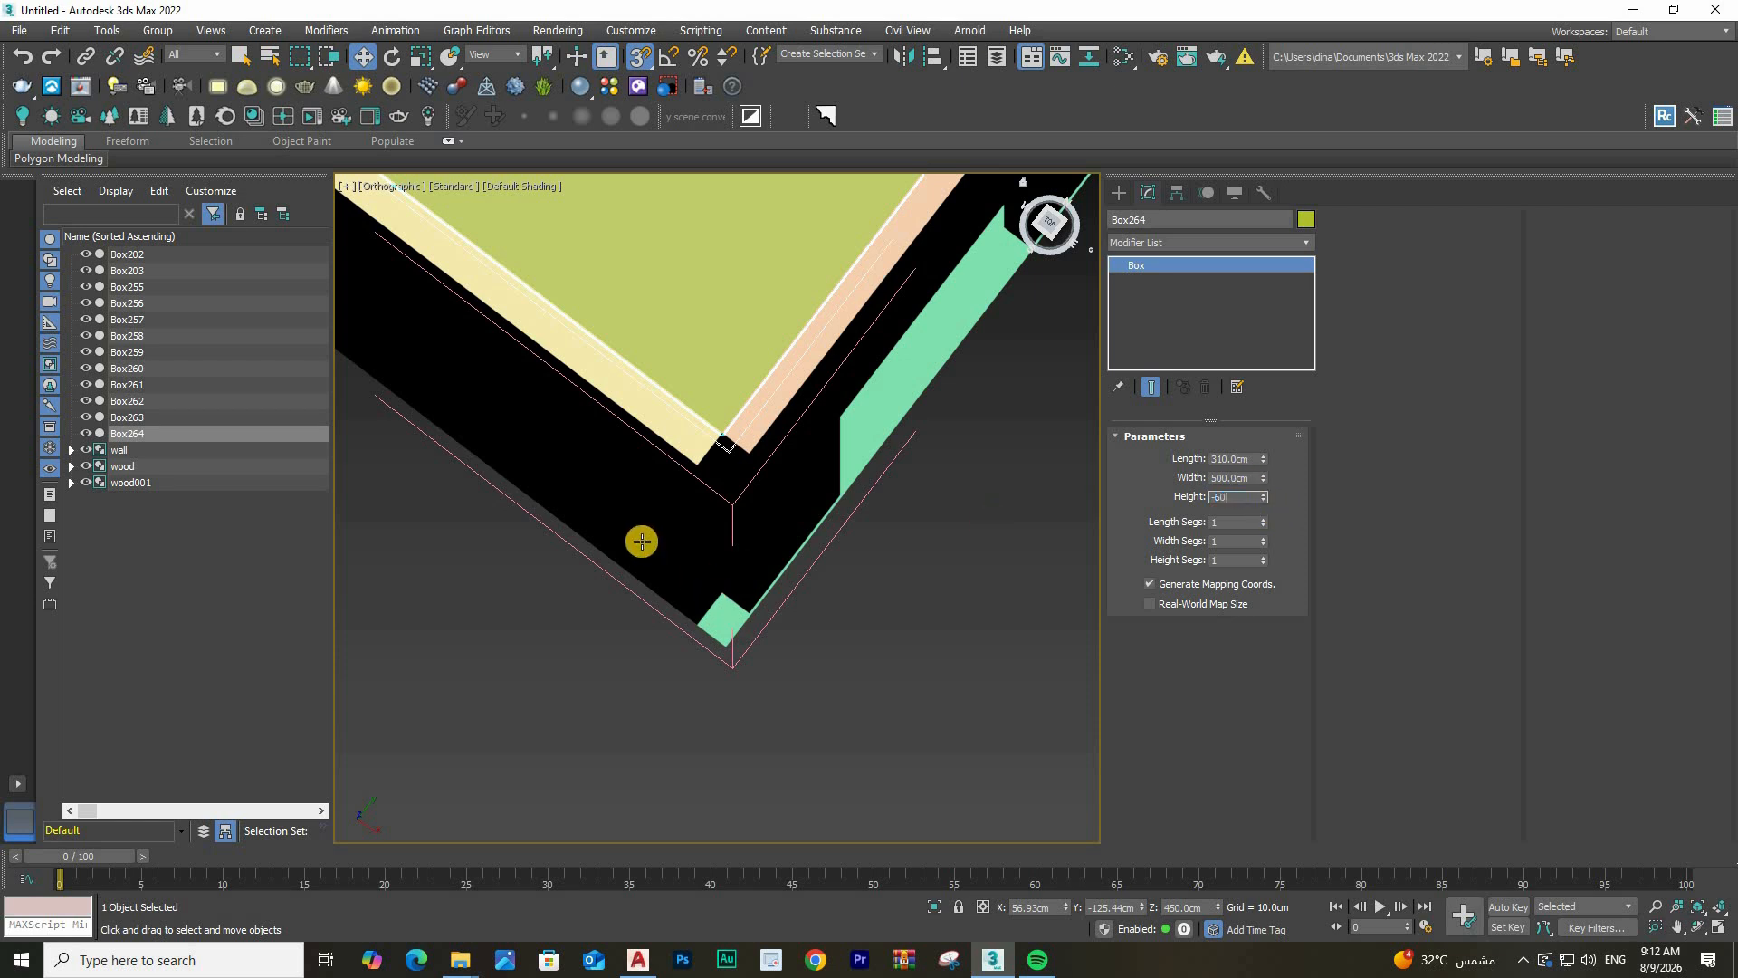
key(Return)
Inspect from inside the room how the new ceiling block meets the slatted wall, shelves and magenta panel
scroll(633, 368, down, 6)
scroll(781, 400, up, 5)
alt+middle_drag(633, 368, 800, 407)
click(795, 512)
right_click(793, 510)
click(819, 385)
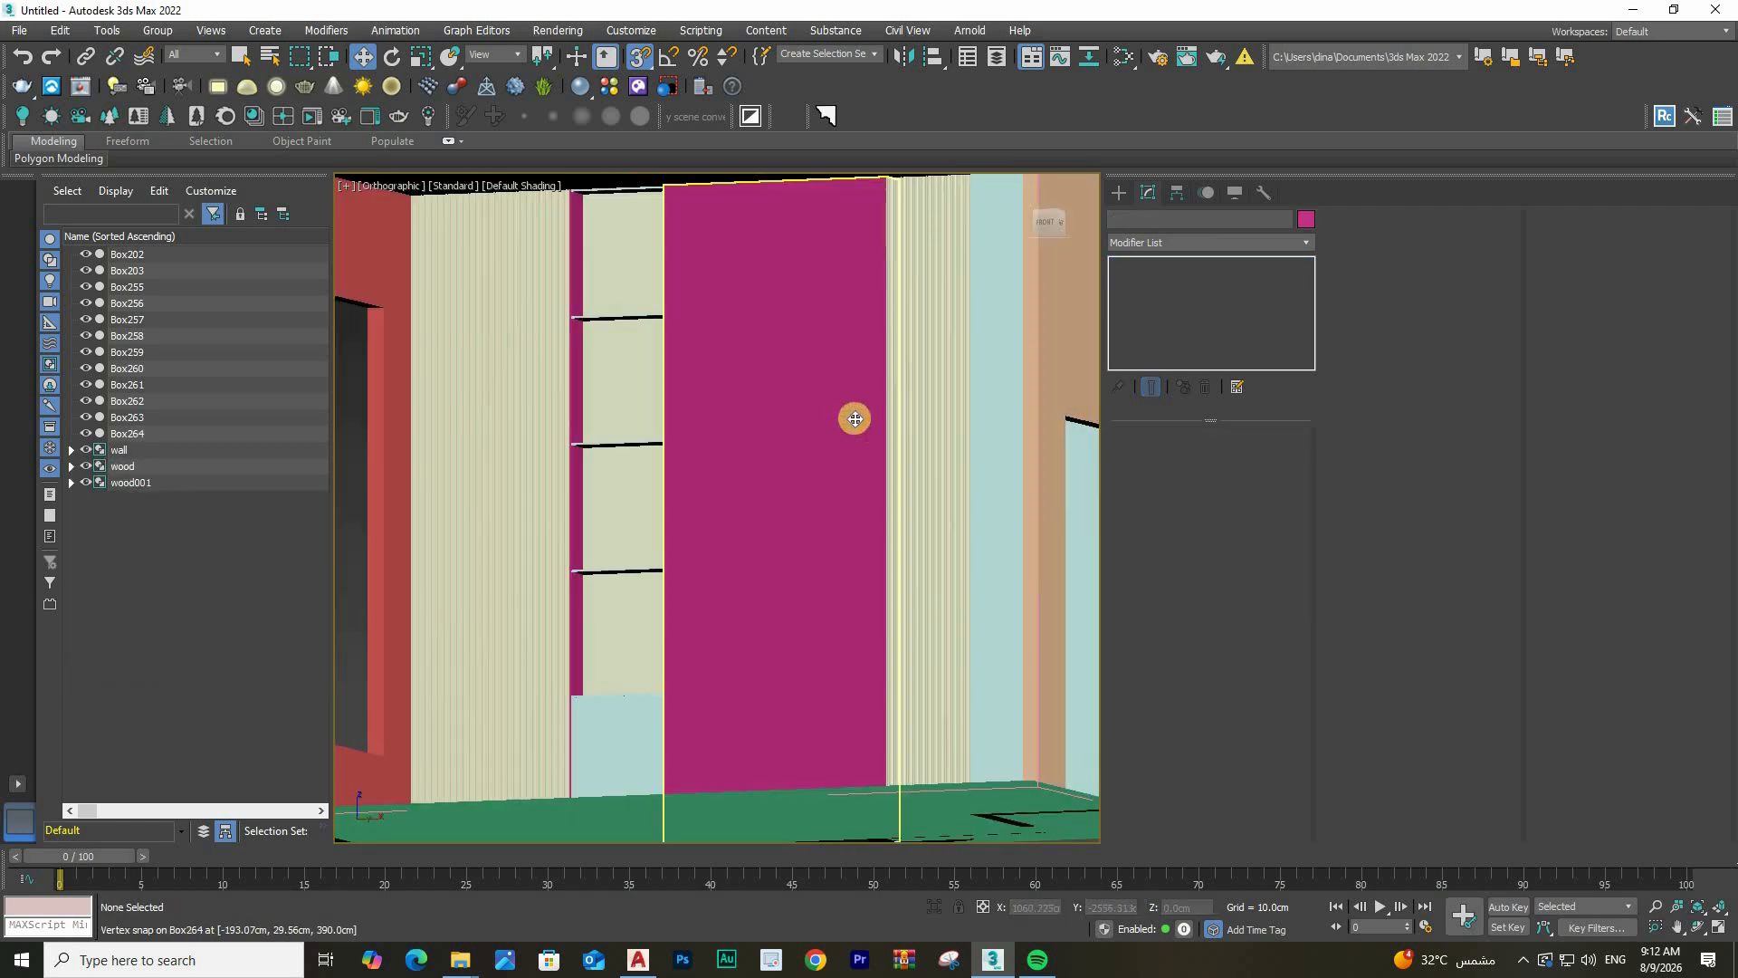
scroll(854, 420, down, 4)
click(807, 555)
alt+middle_drag(807, 555, 664, 357)
Select the ceiling block and offset it 20 cm along X, away from the red window wall
click(664, 357)
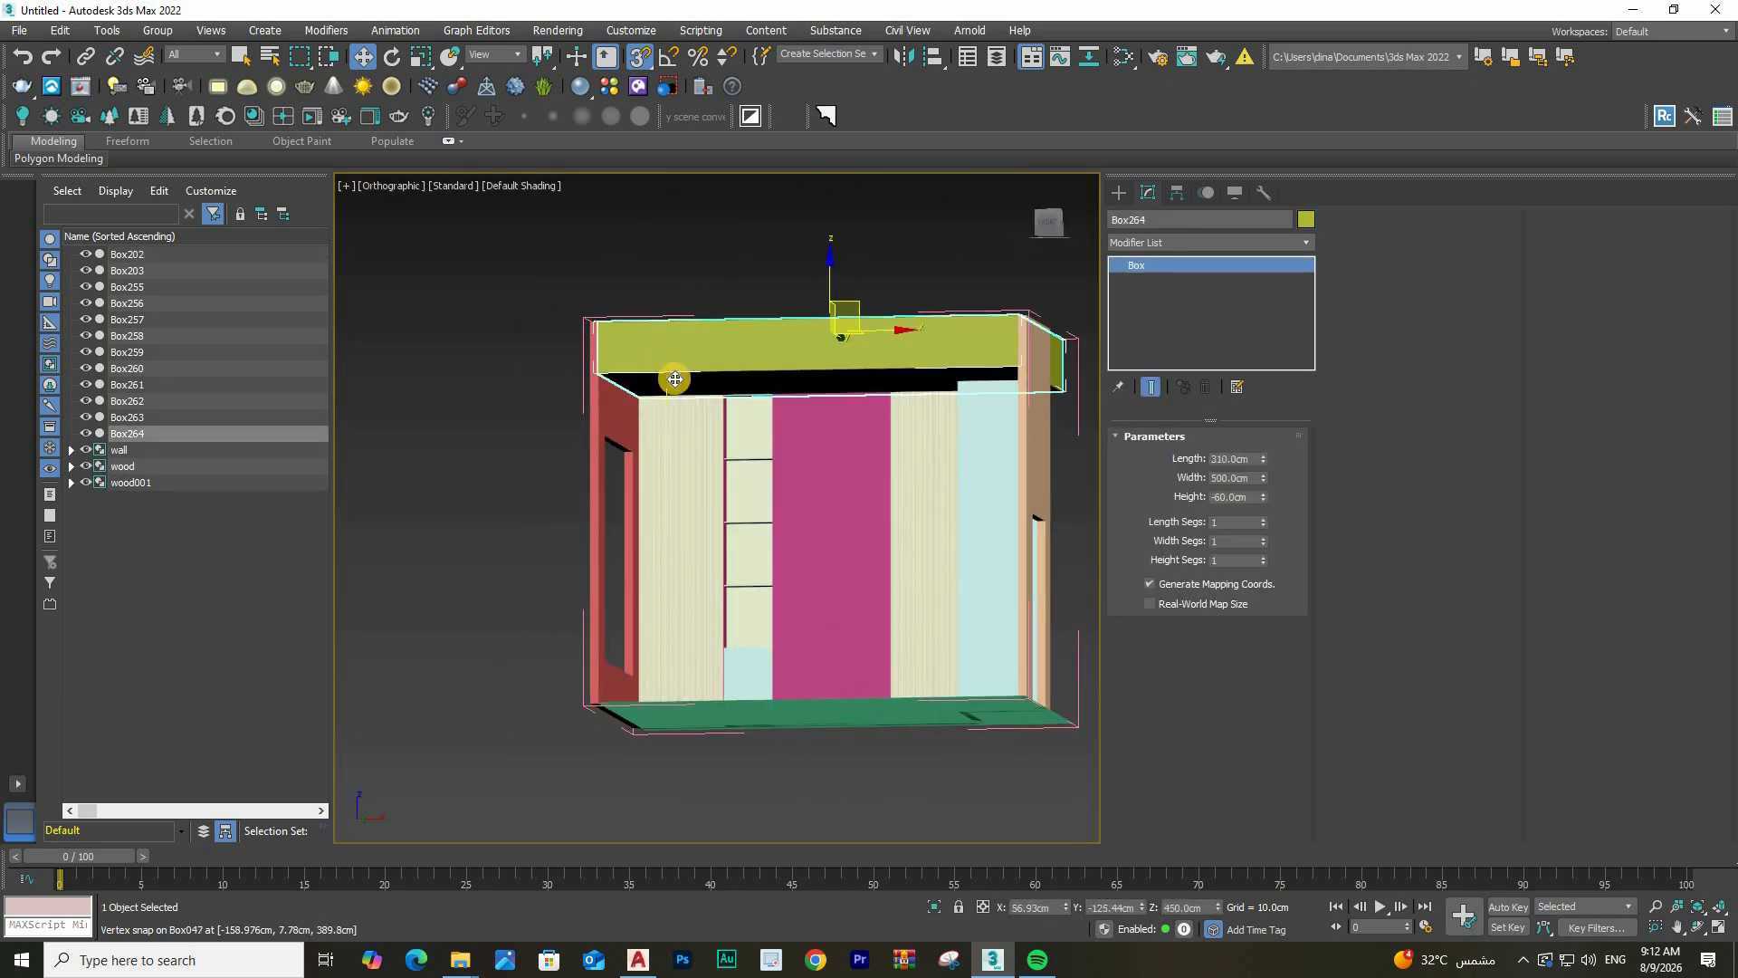
scroll(675, 377, up, 5)
alt+middle_drag(816, 490, 625, 441)
alt+middle_drag(666, 378, 769, 353)
scroll(650, 394, down, 3)
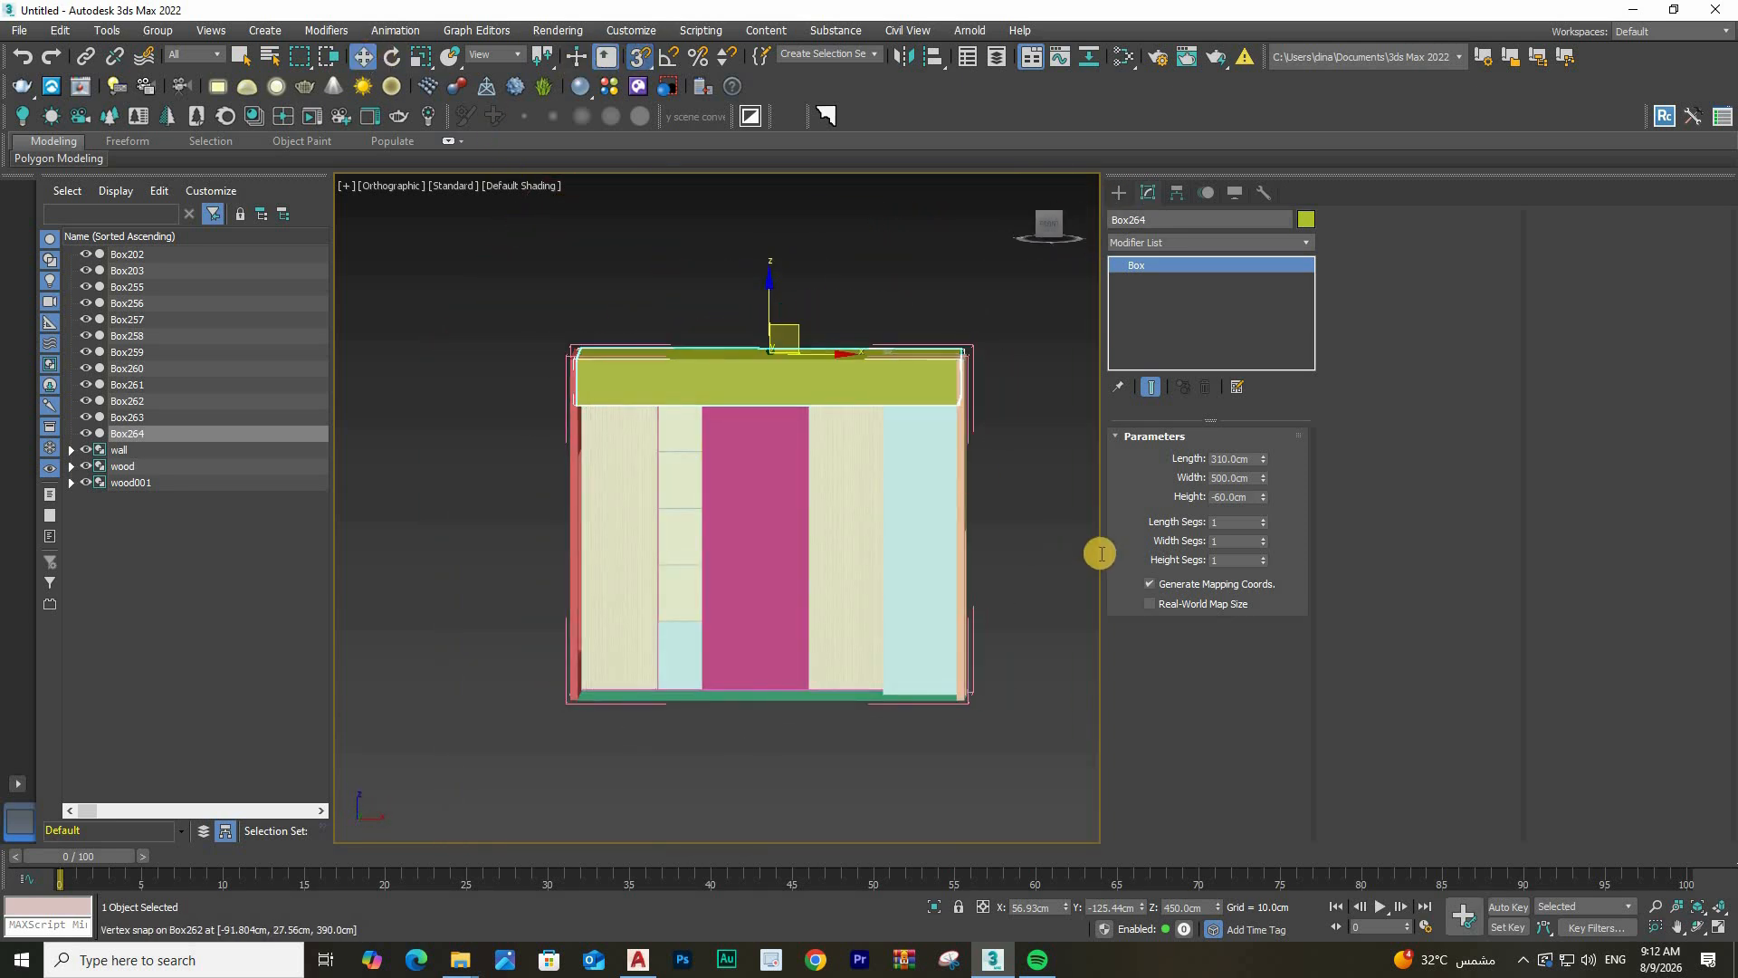
key(F12)
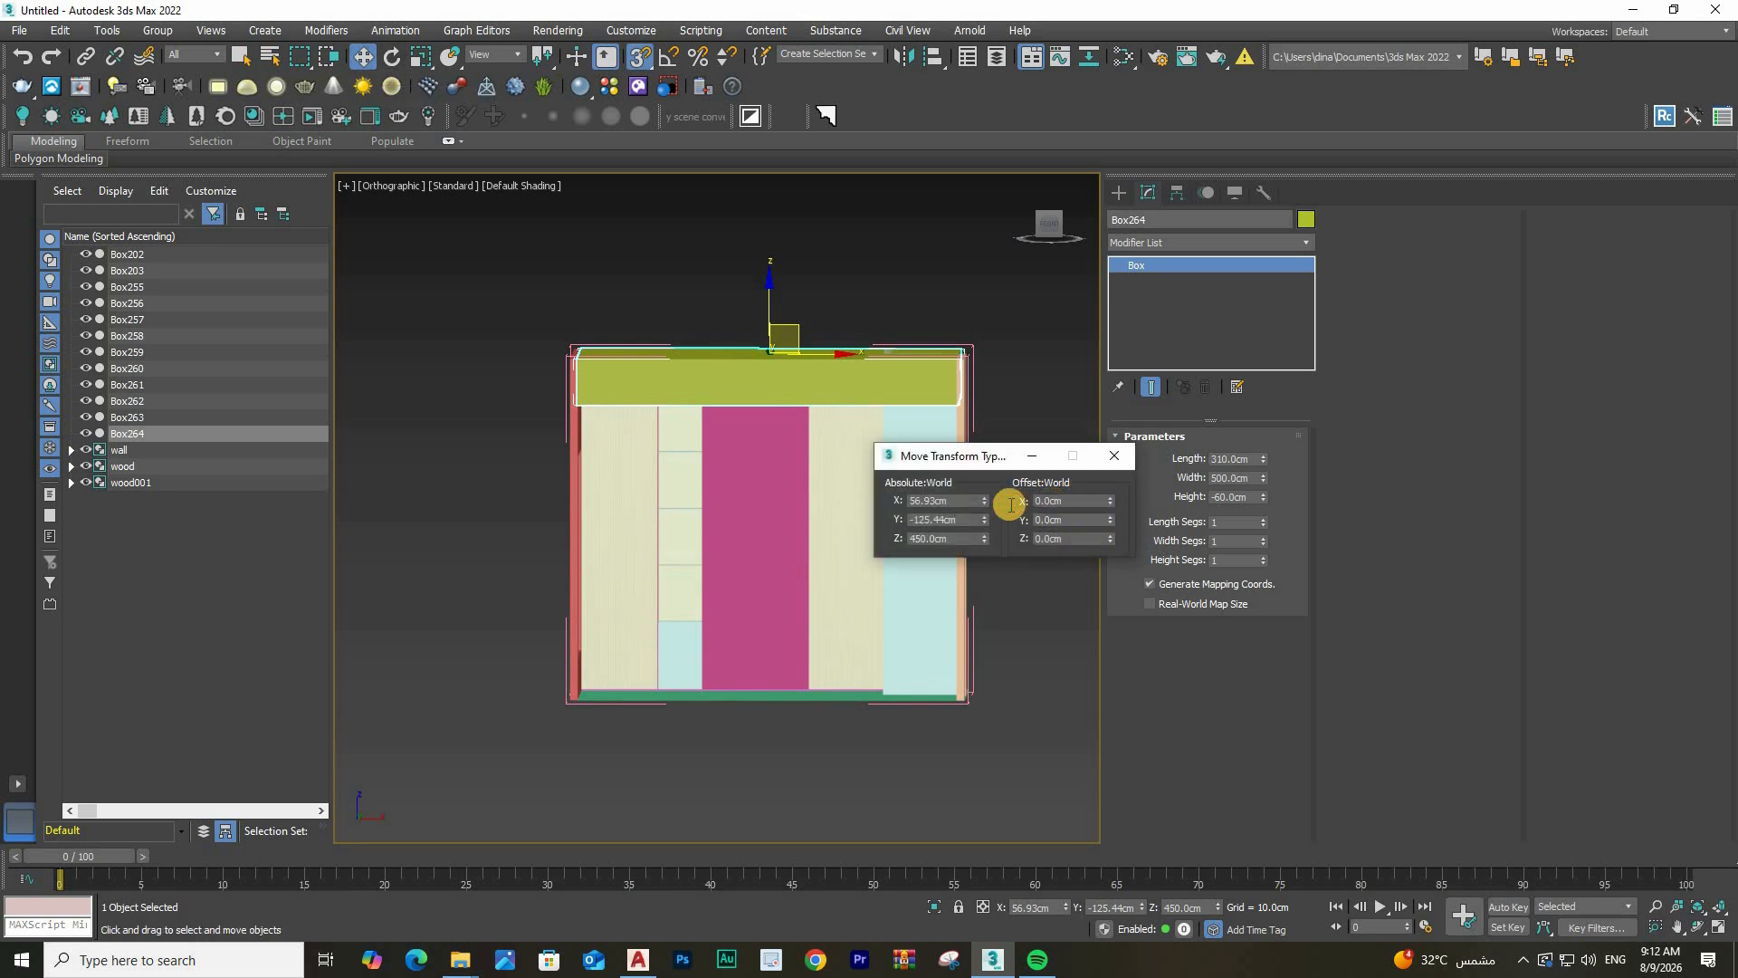
text(20)
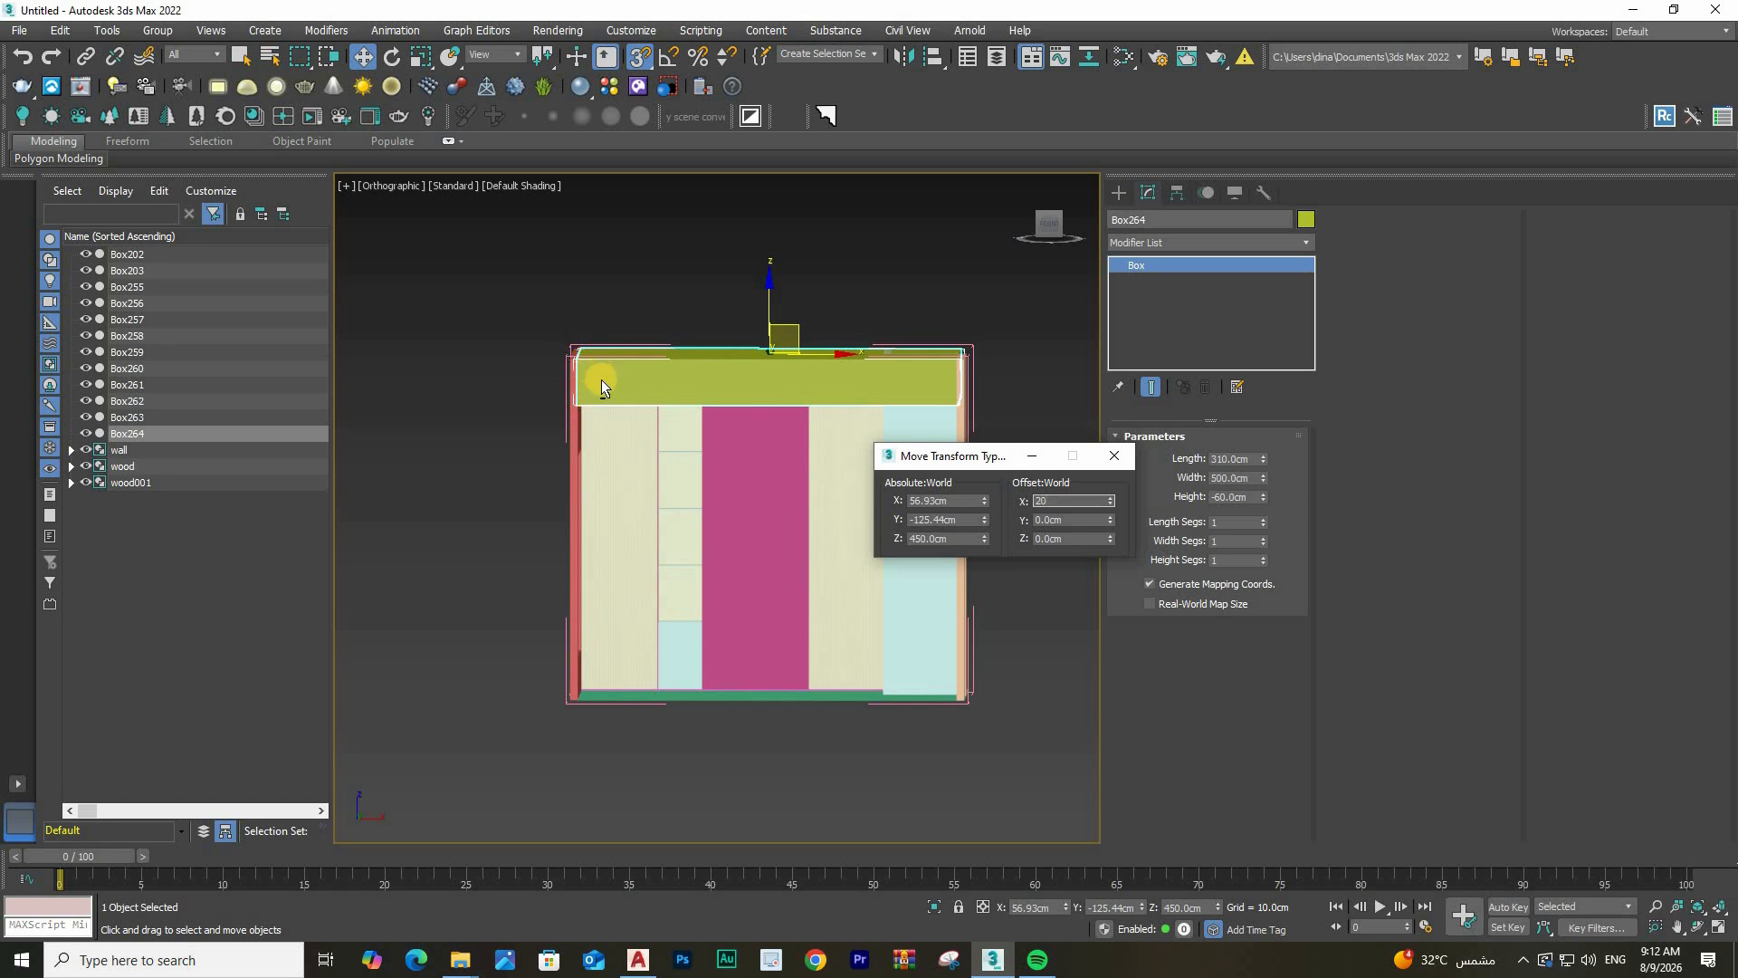
key(Tab)
alt+middle_drag(624, 512, 616, 362)
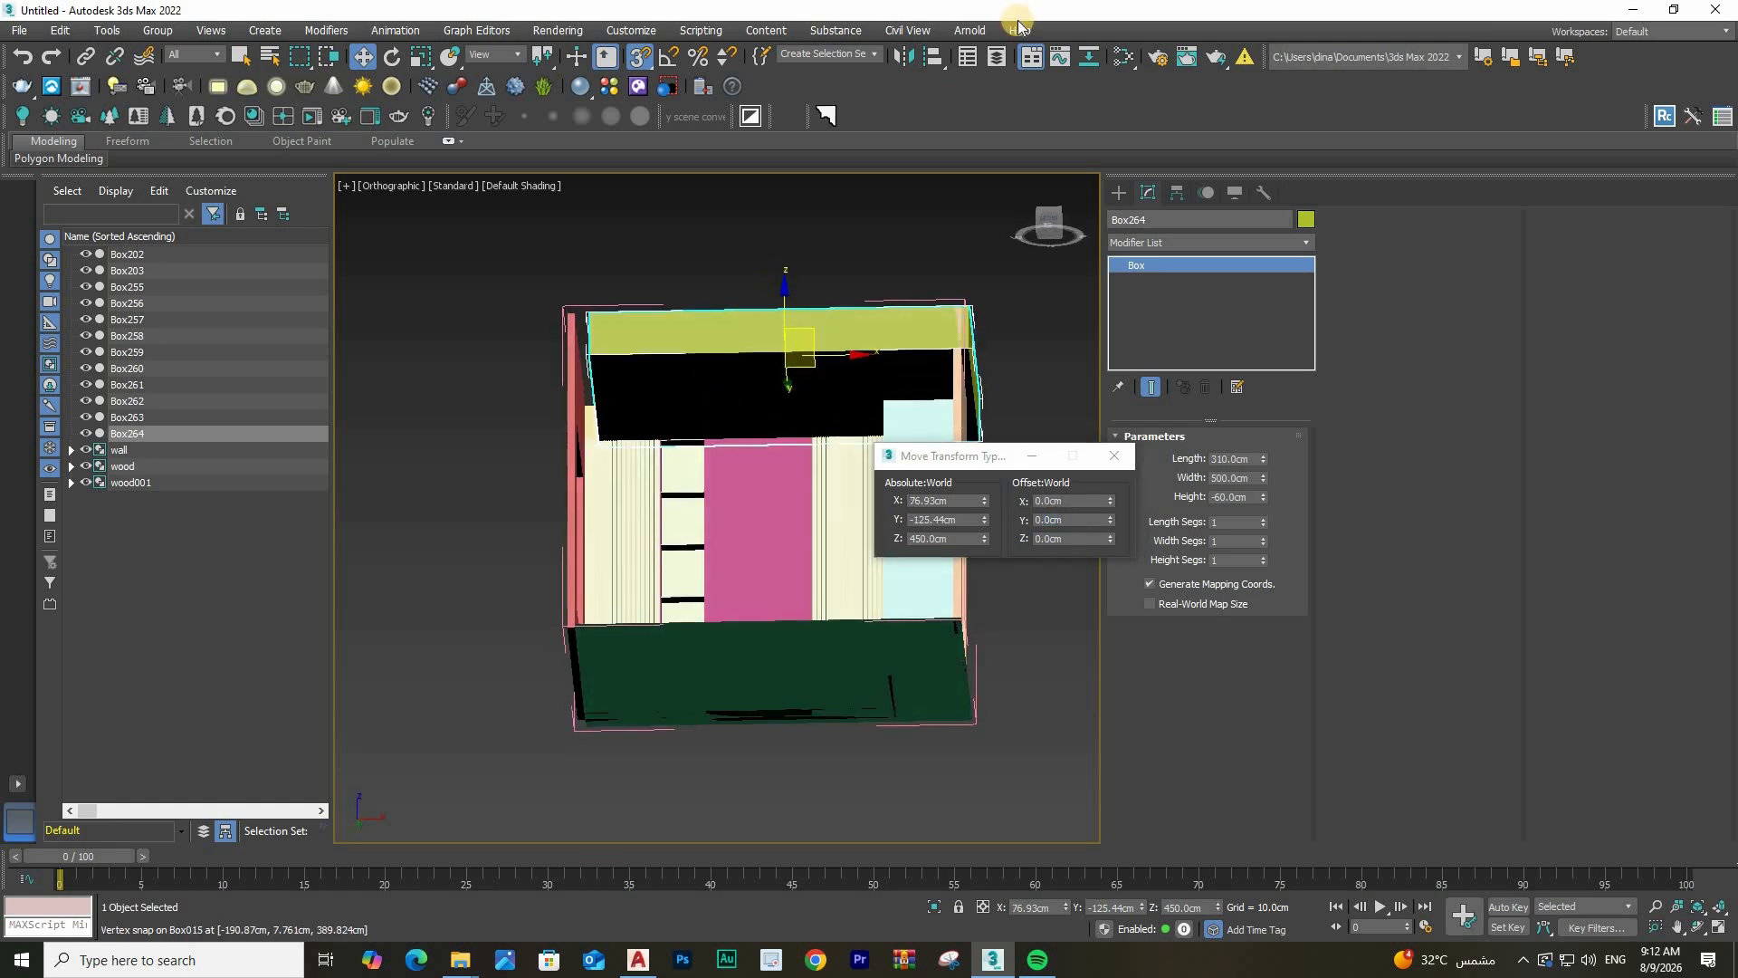
Draw a 310 by 20 cm box in the gap between the ceiling block and red window wall, with a shallower downward height
scroll(579, 351, up, 5)
click(1122, 191)
click(1160, 314)
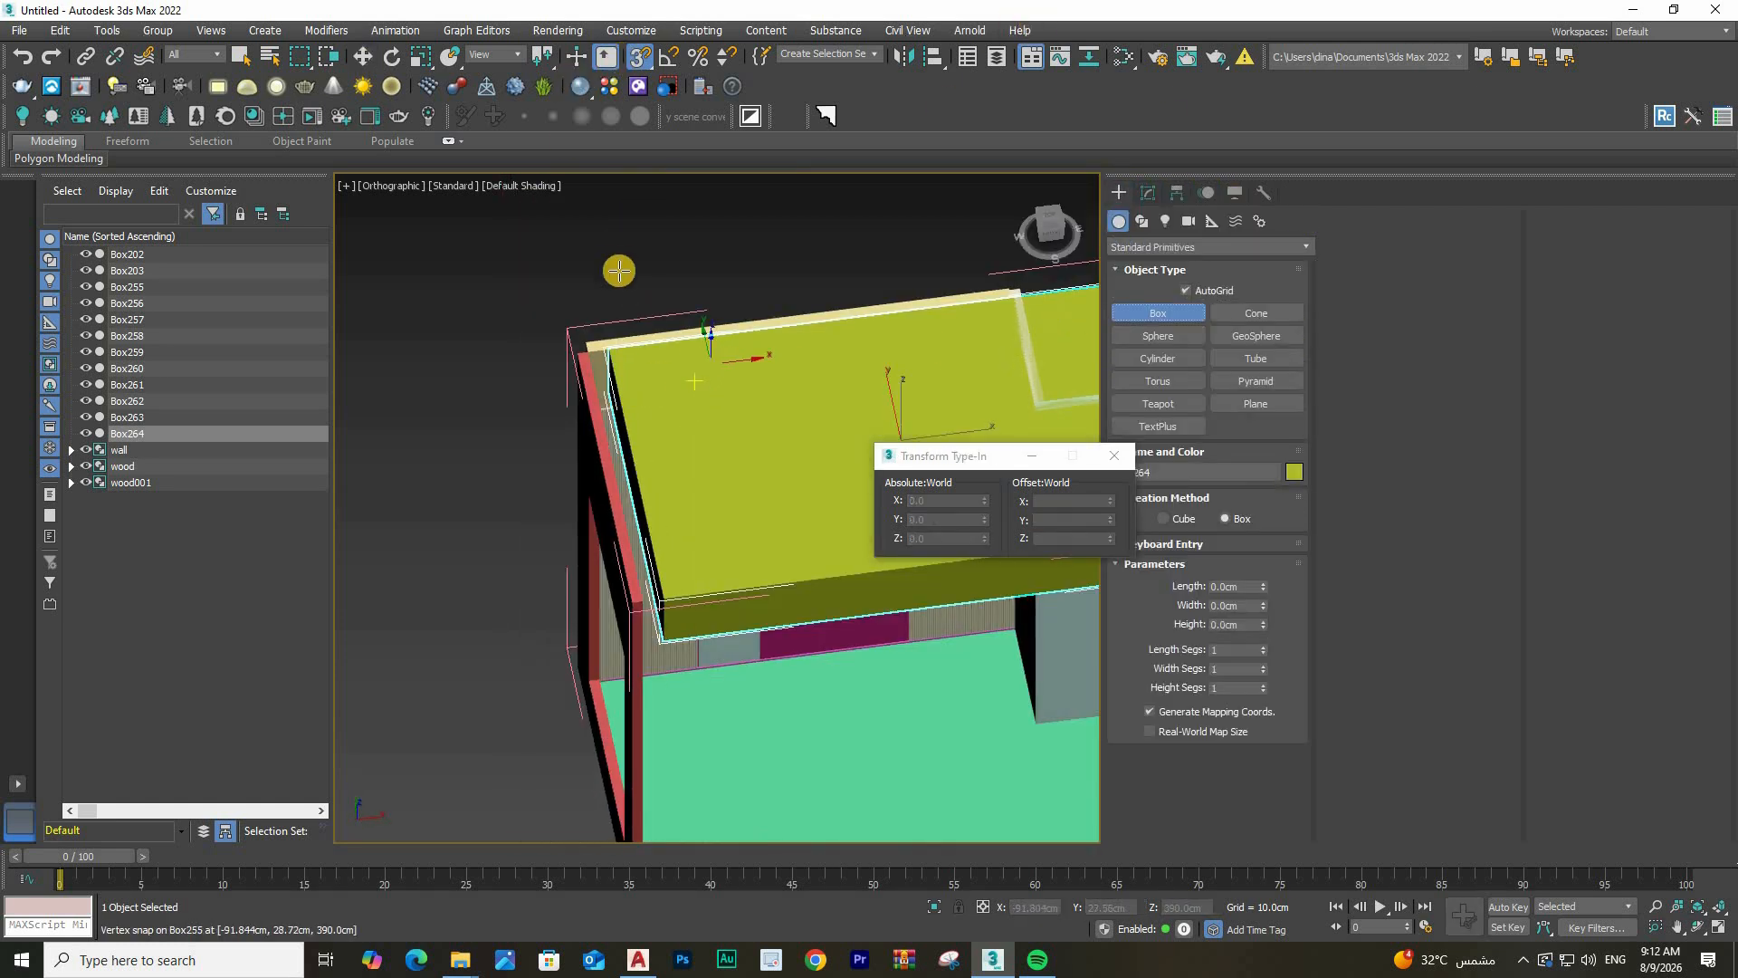
alt+middle_drag(617, 272, 641, 328)
scroll(649, 304, up, 3)
scroll(616, 342, up, 3)
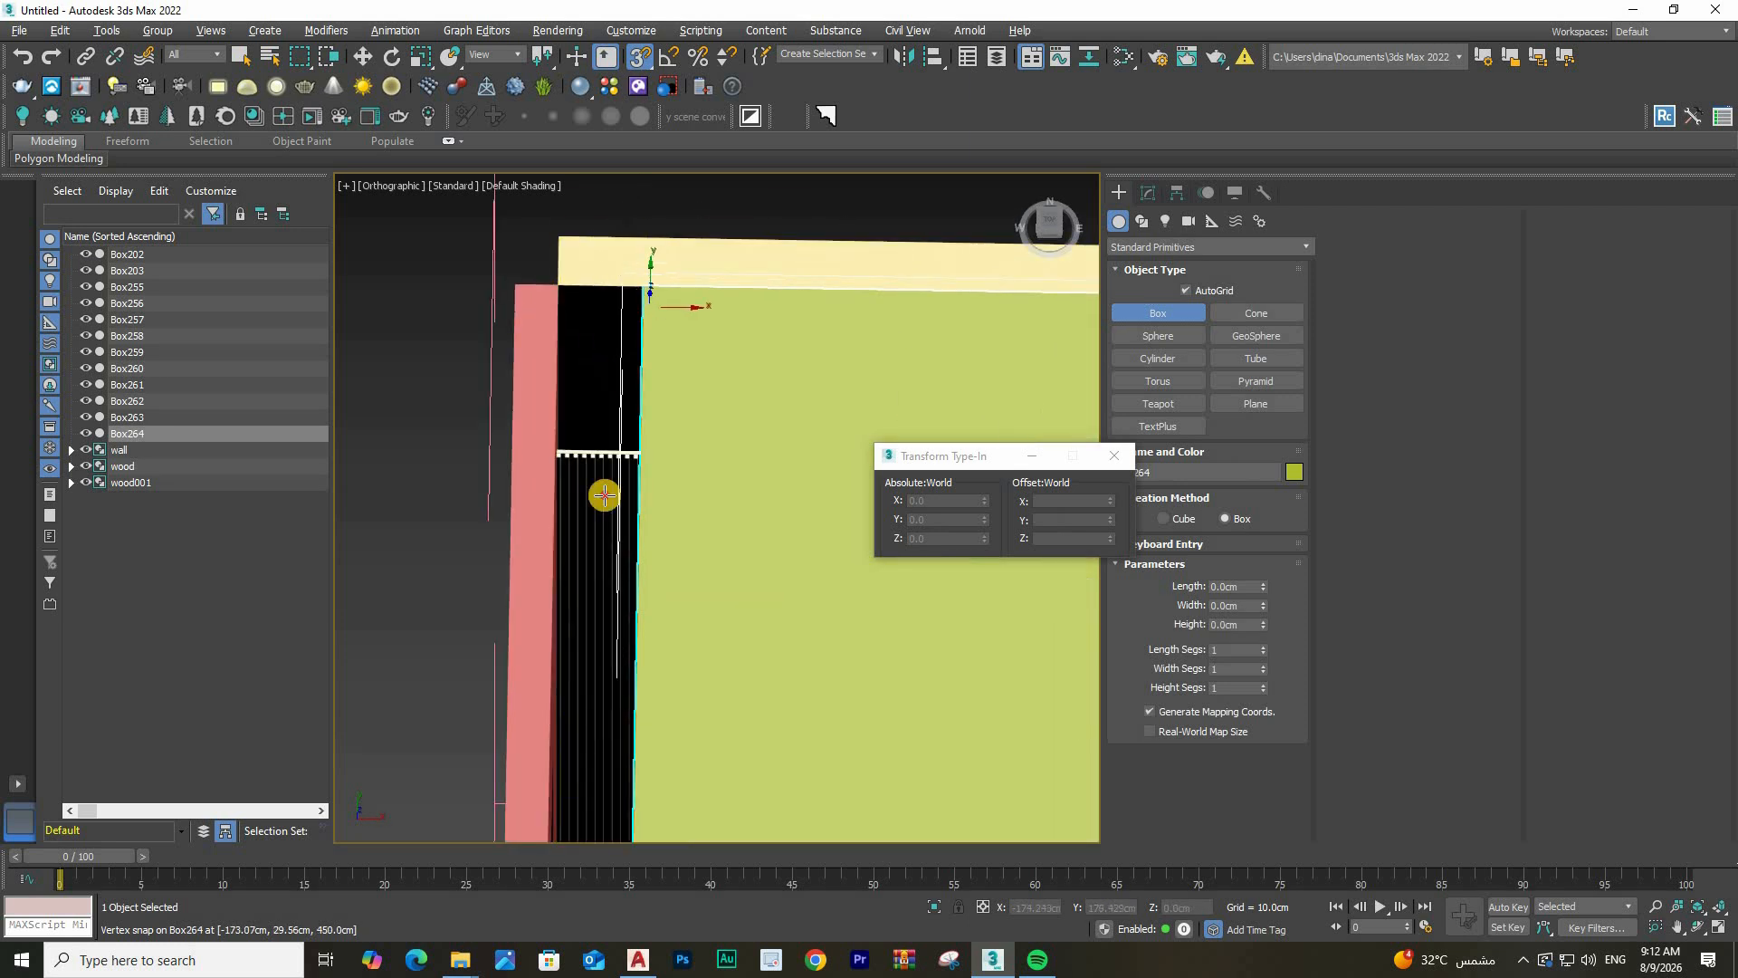
drag(627, 673, 627, 759)
scroll(613, 737, down, 2)
click(628, 758)
click(1148, 188)
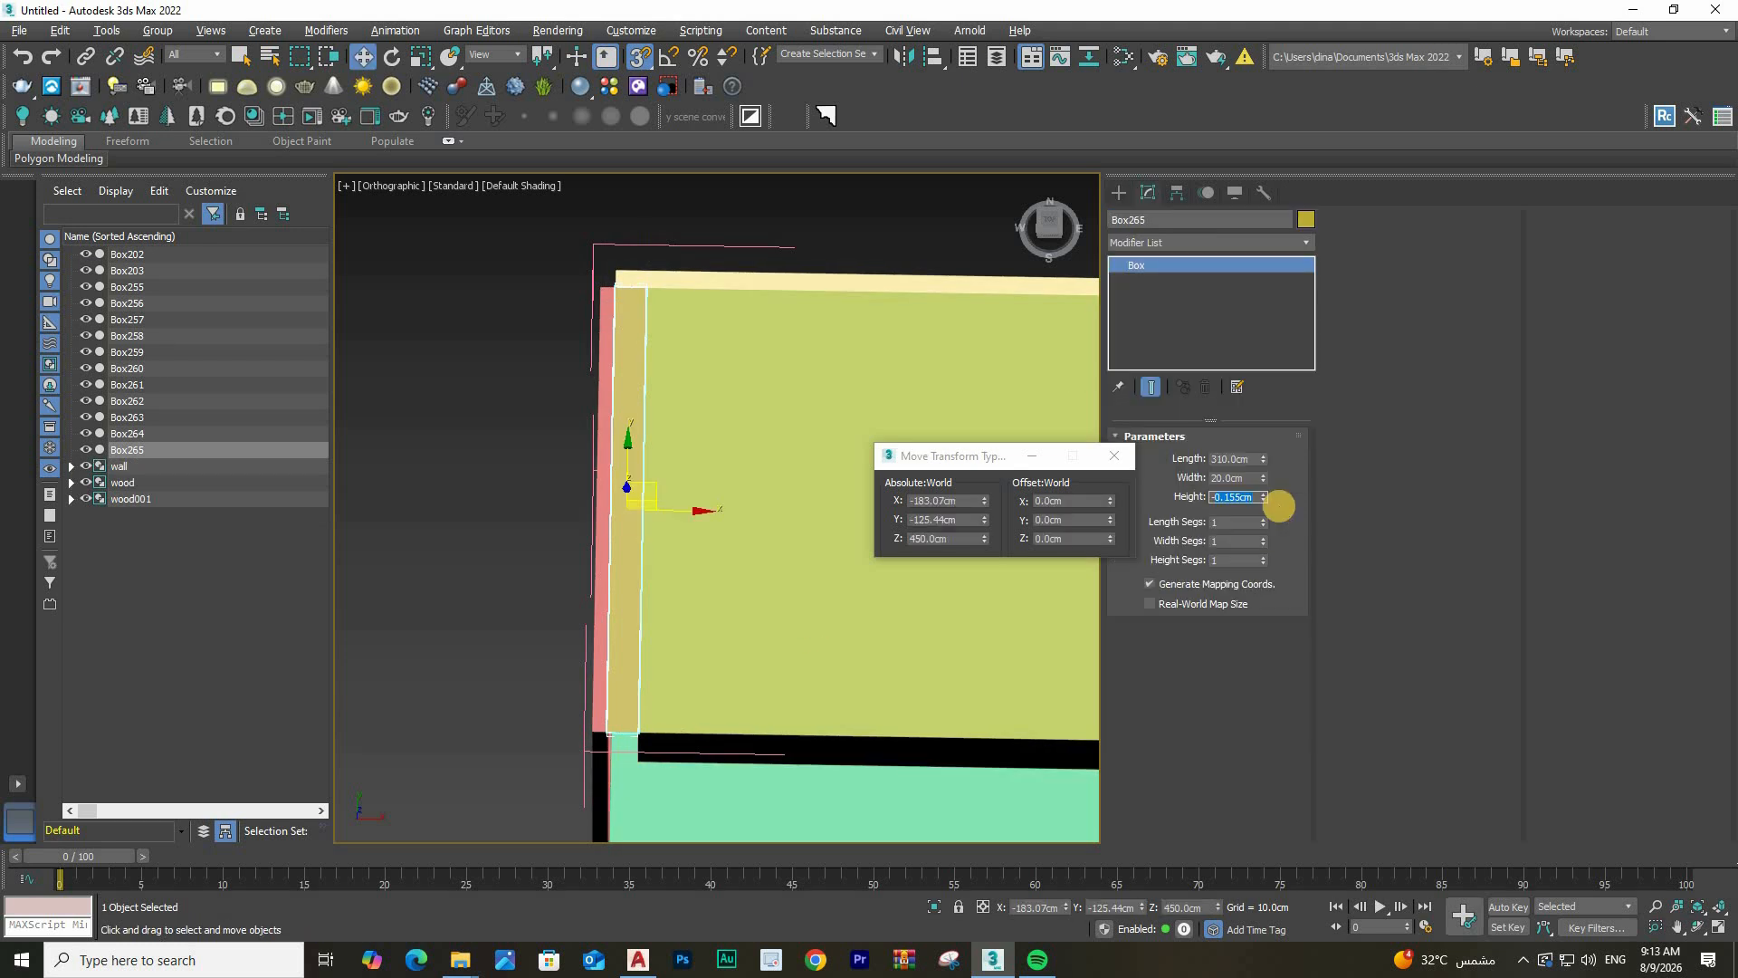
text(-4)
key(Return)
Inspect the ceiling block and its narrow side strip from below, the front and above, and select the pale blue wall
scroll(661, 466, down, 5)
alt+middle_drag(660, 407, 646, 58)
scroll(687, 276, up, 5)
click(645, 58)
click(779, 351)
scroll(780, 350, down, 5)
alt+middle_drag(779, 350, 787, 353)
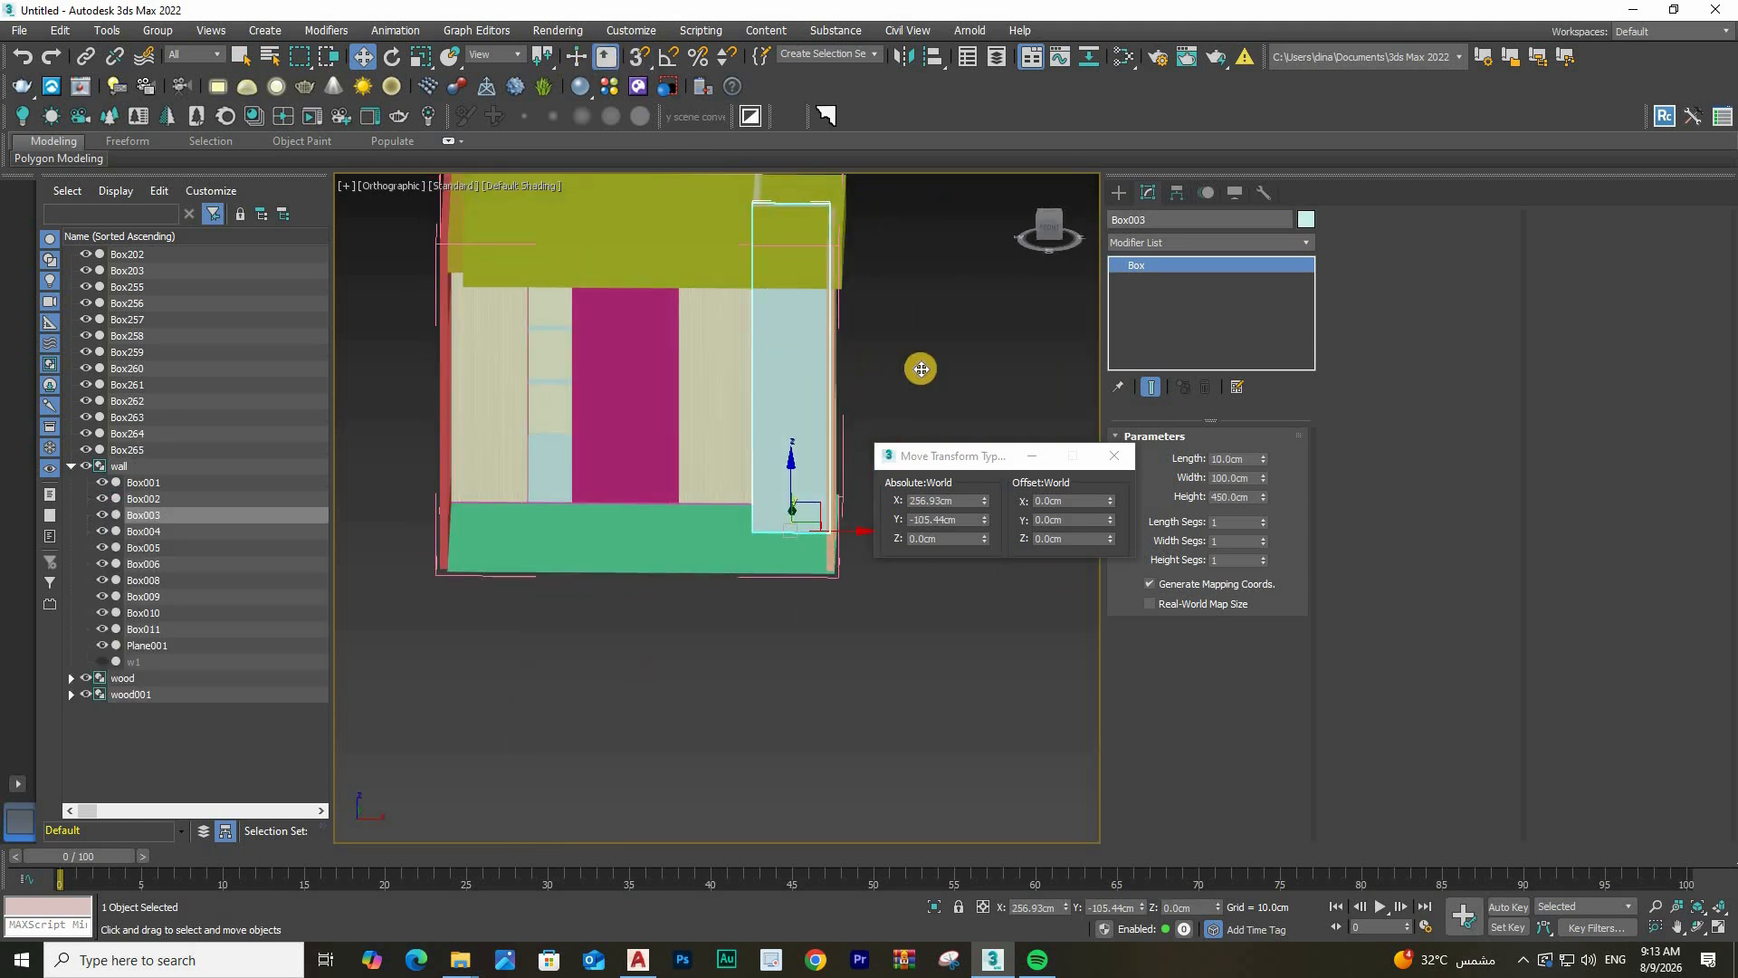
alt+middle_drag(516, 507, 821, 391)
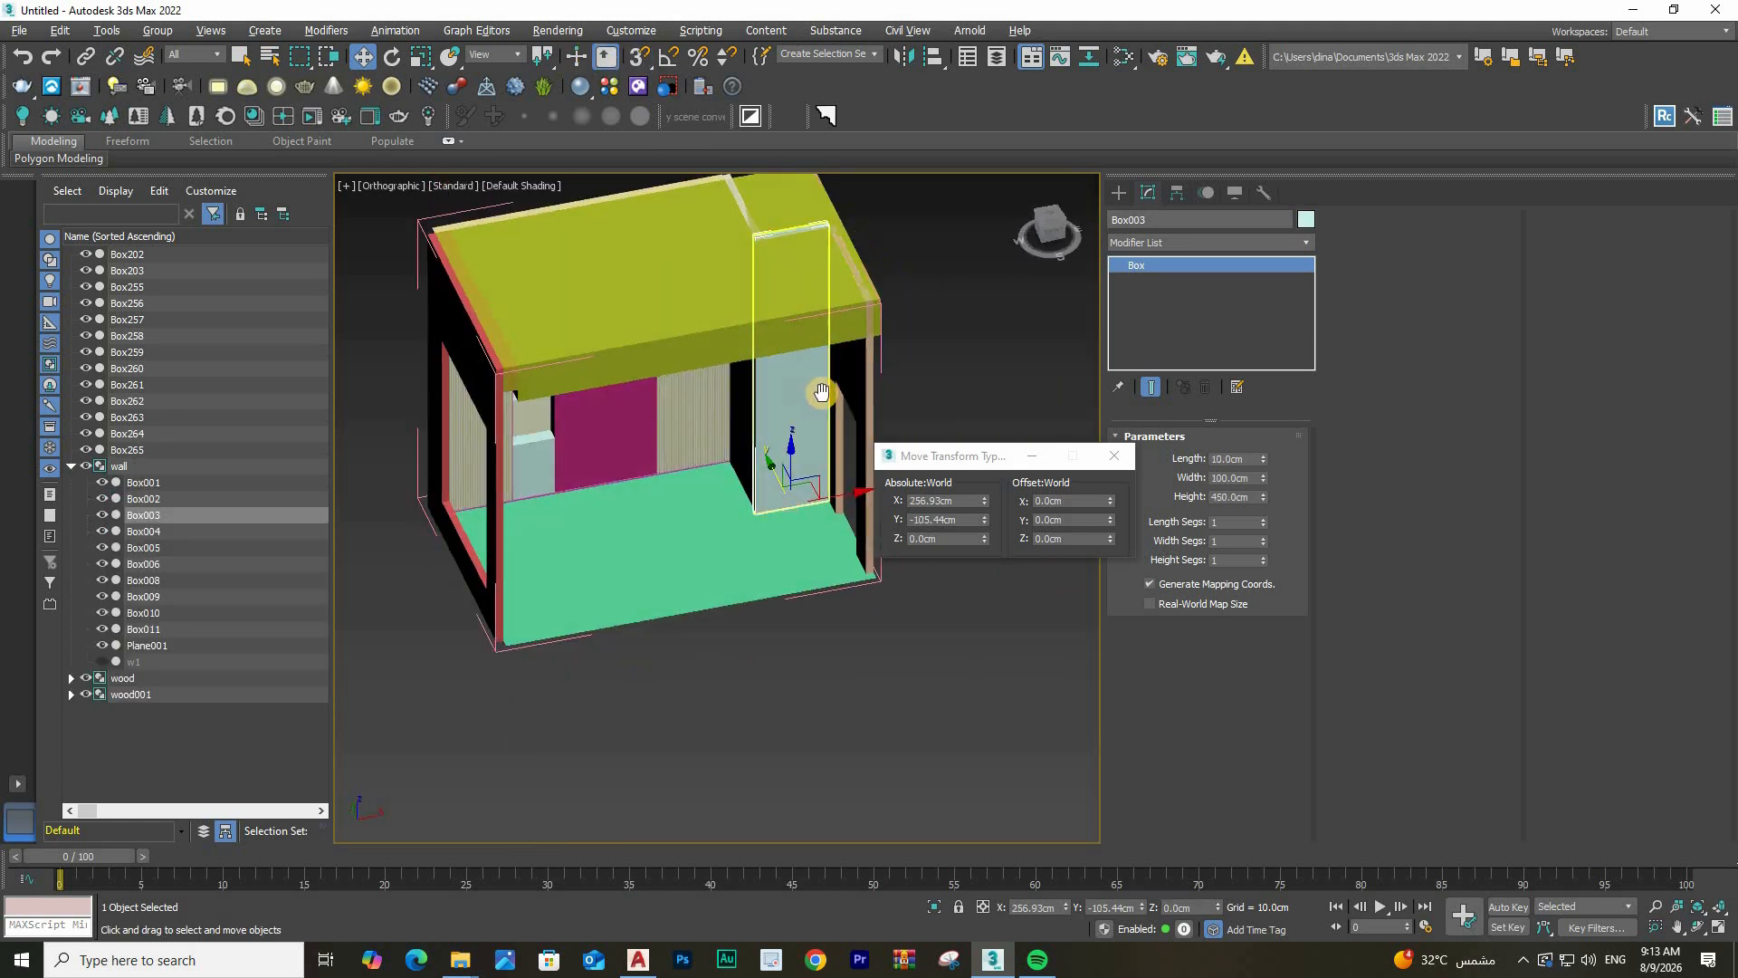
alt+middle_drag(419, 504, 711, 447)
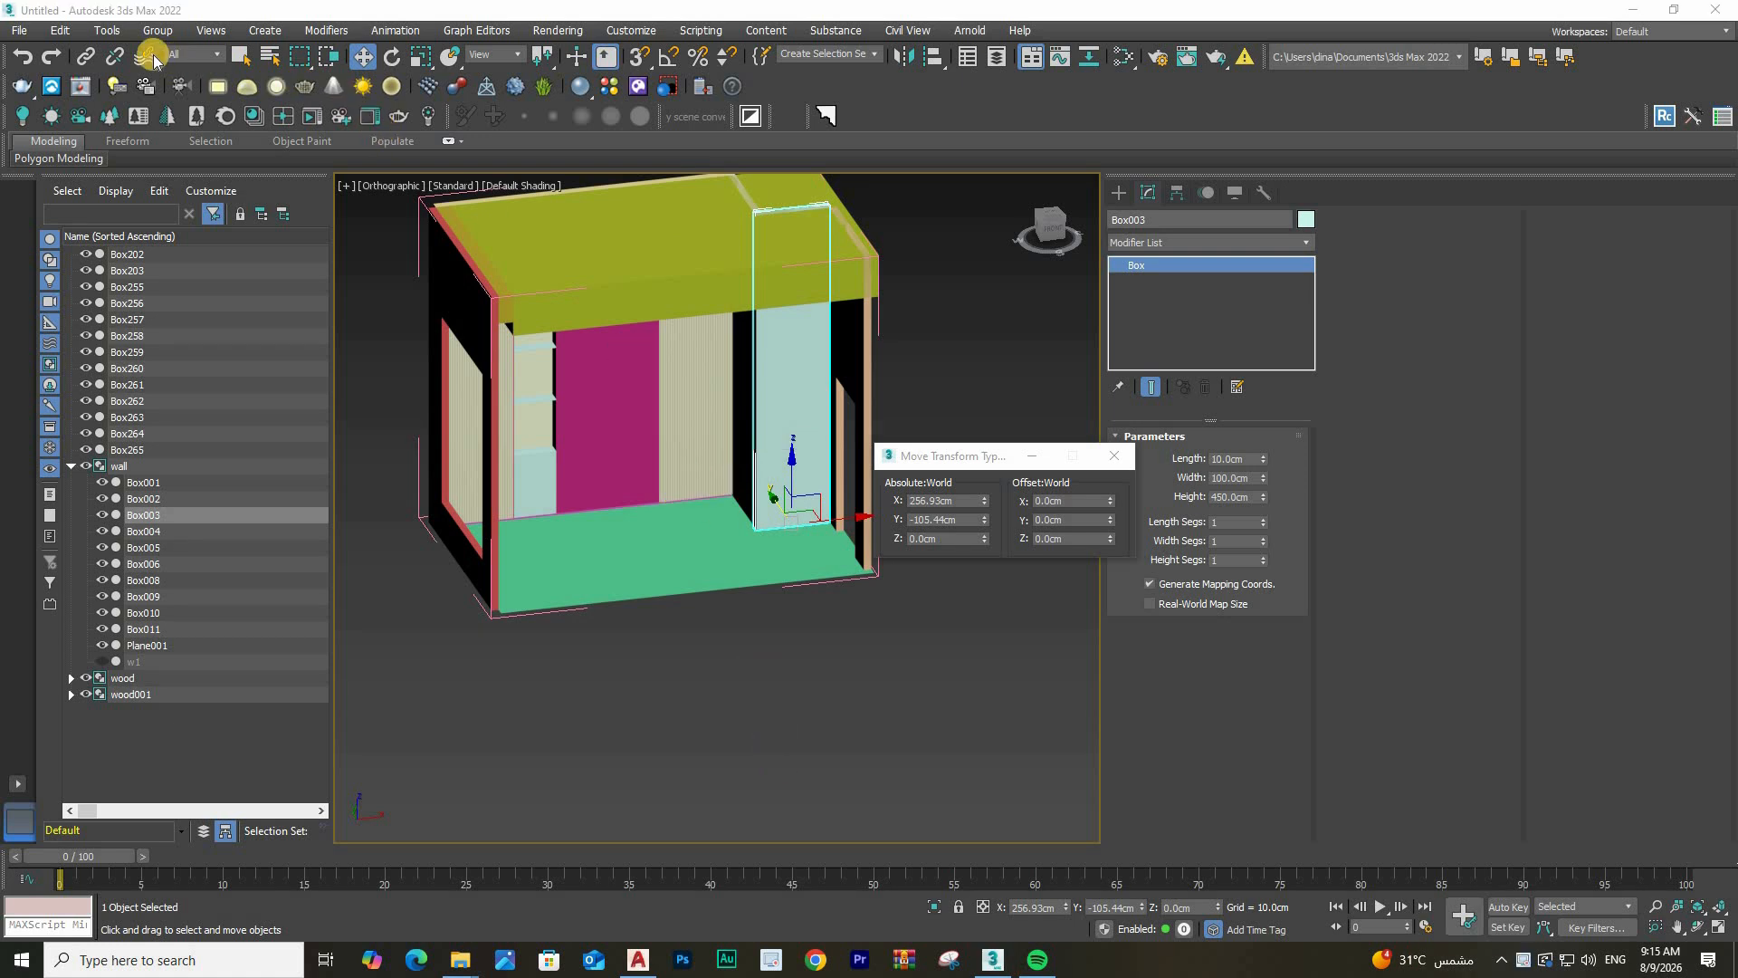
Begin saving the scene as a new file and browse to course me > v3 on New Volume (F:)
click(20, 31)
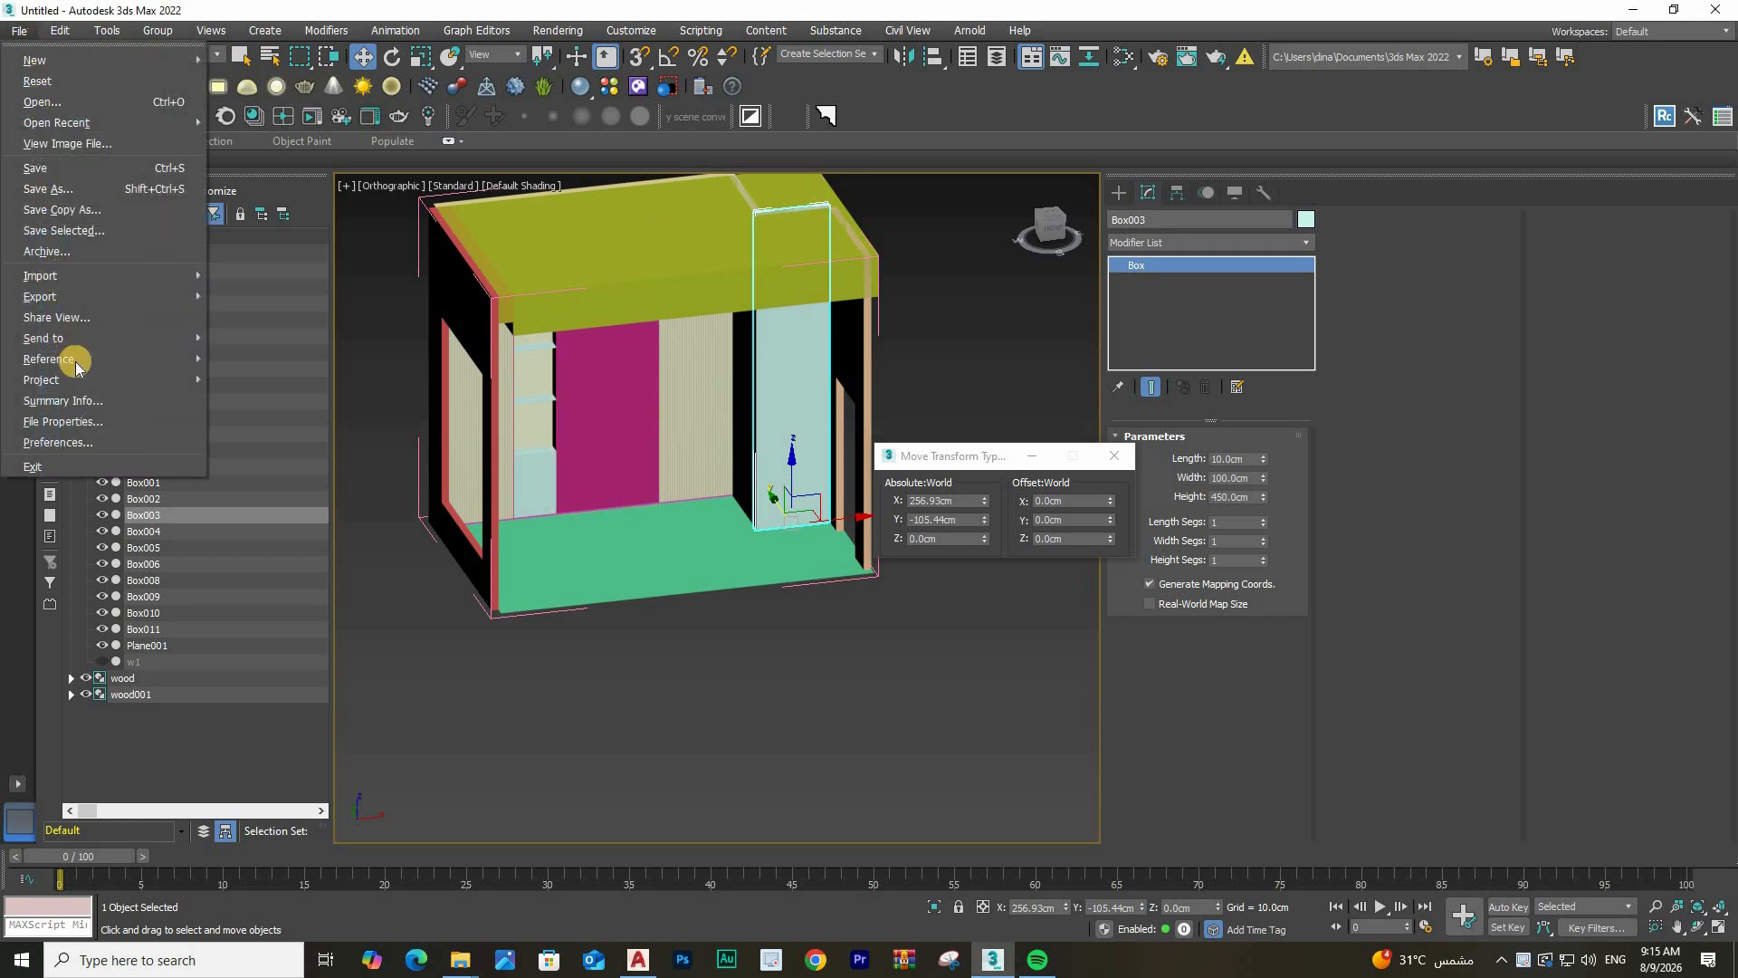
click(47, 188)
click(84, 315)
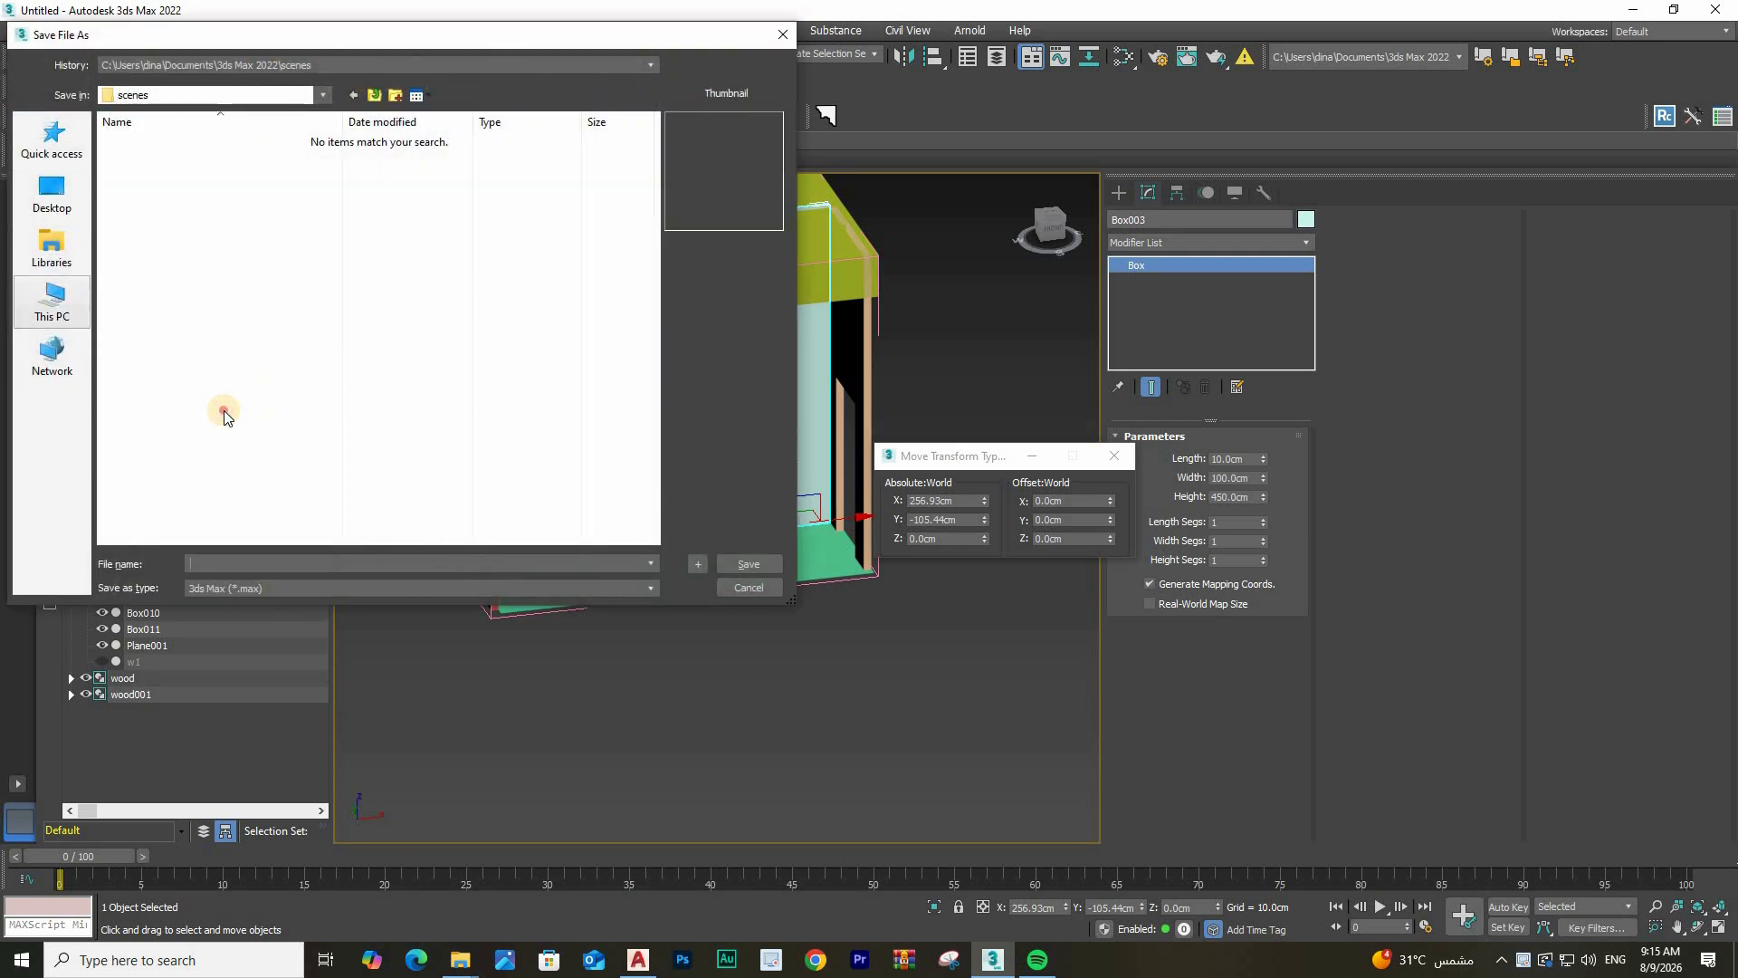
double_click(204, 413)
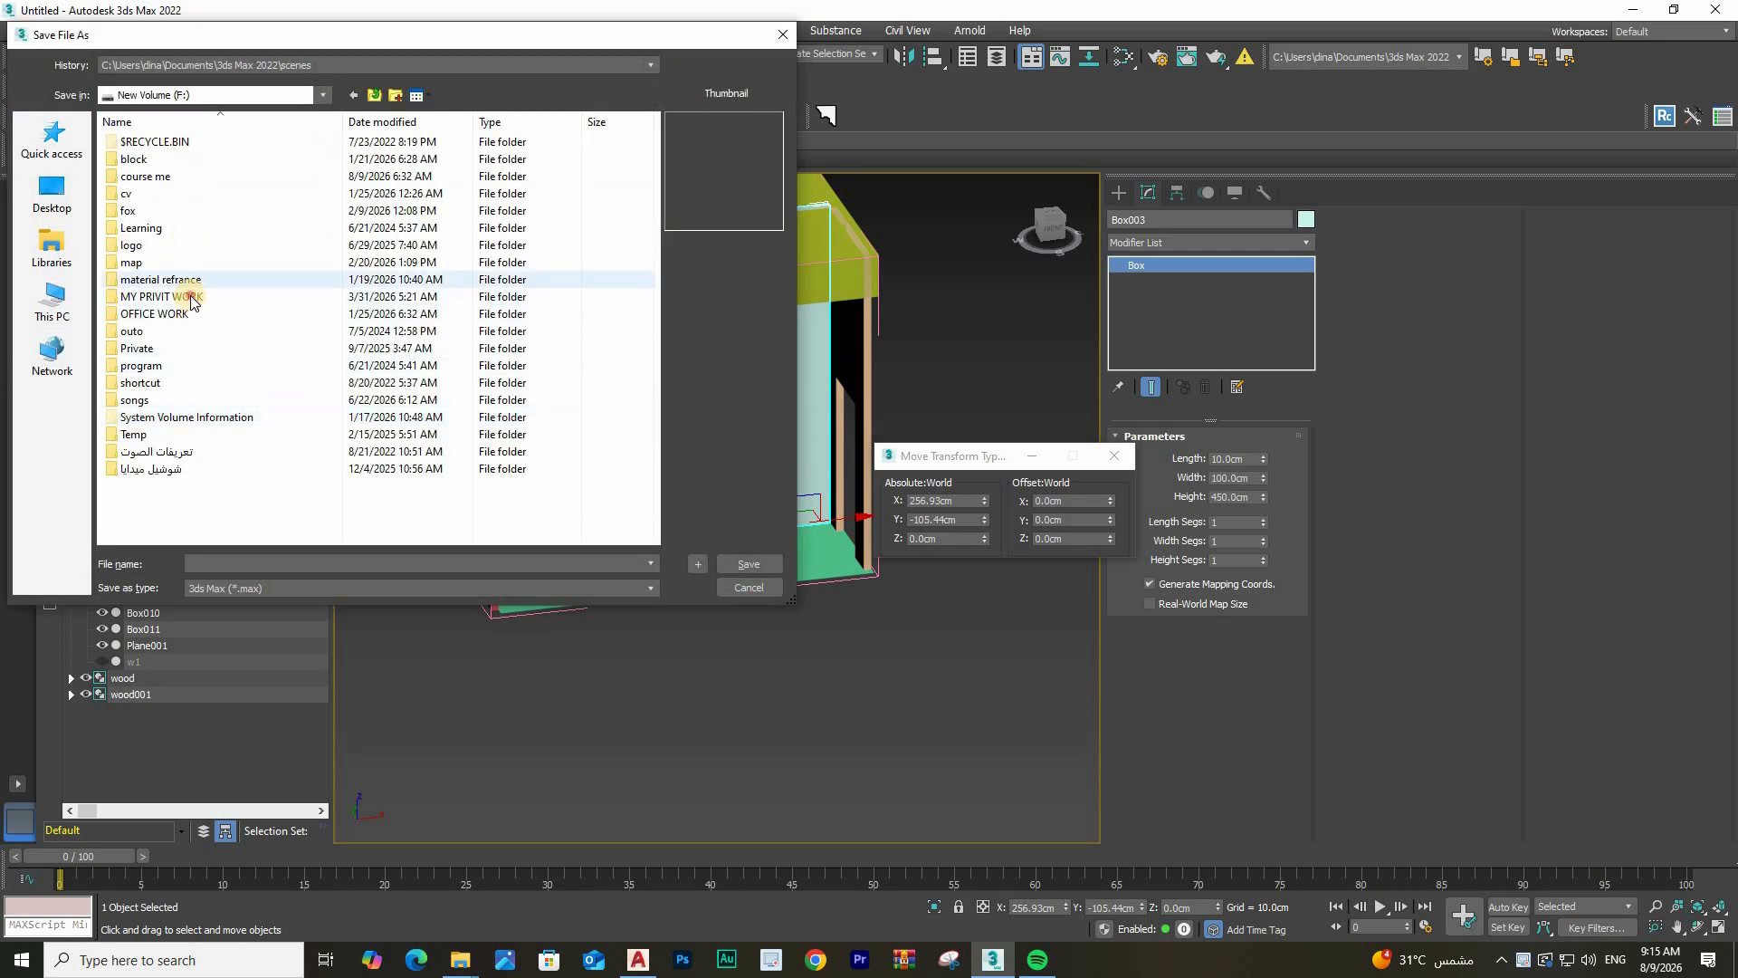
click(190, 299)
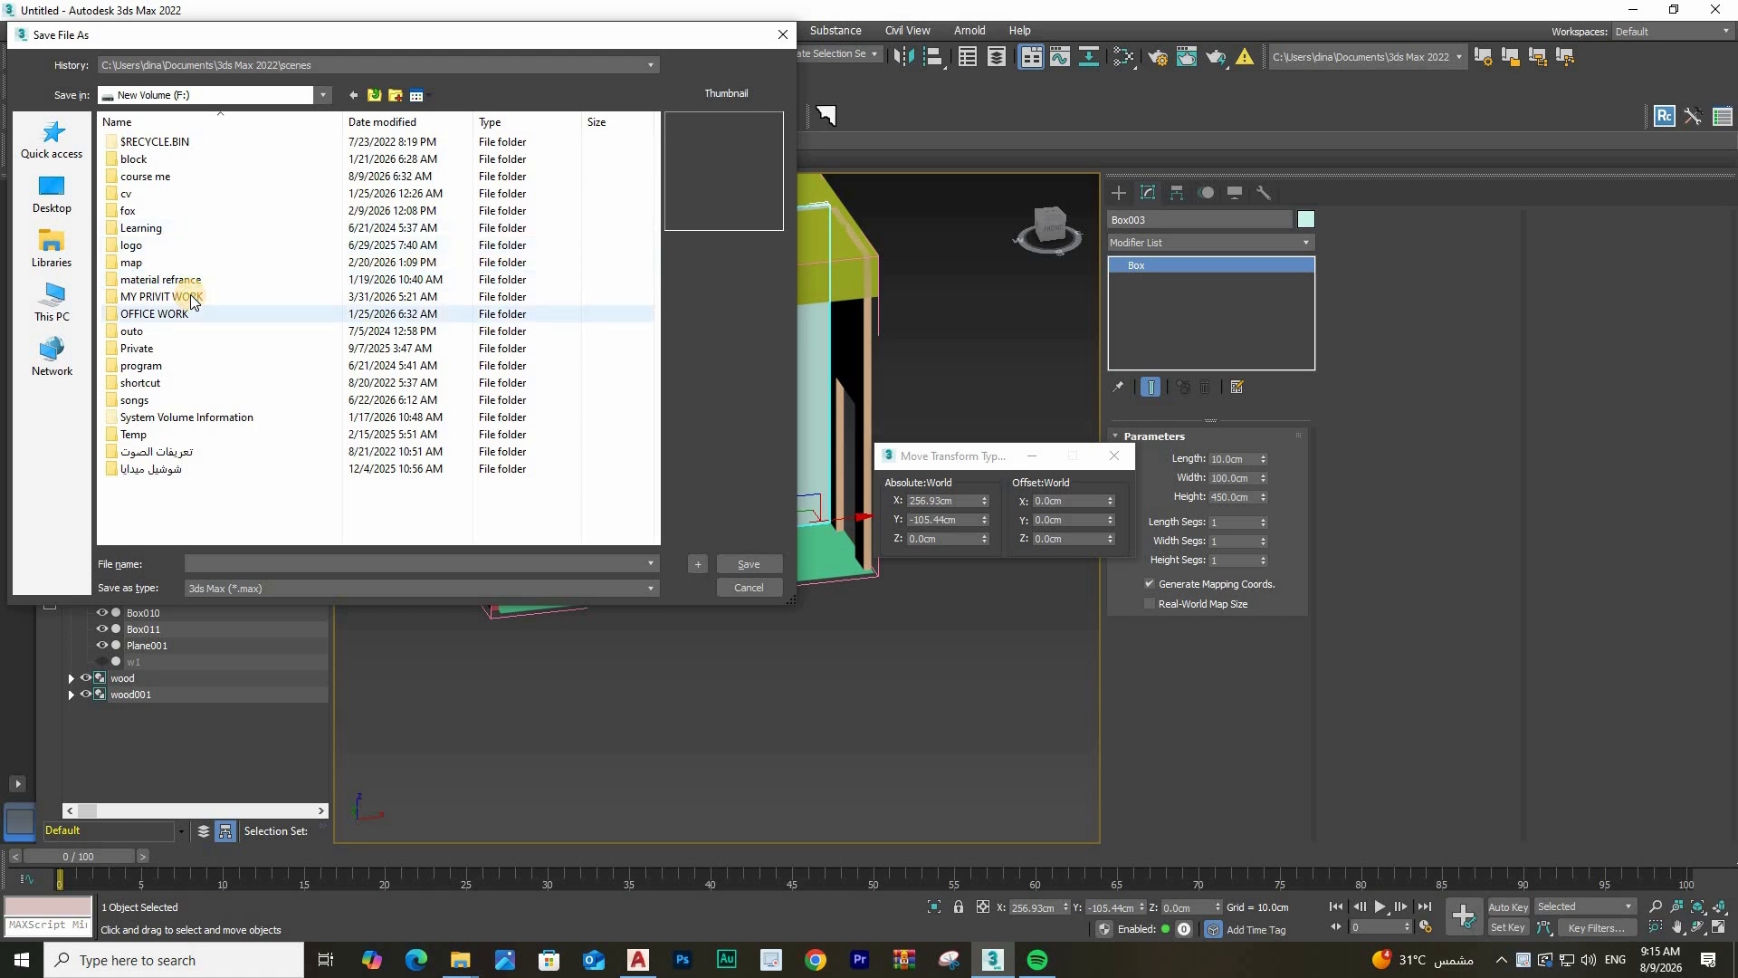
double_click(172, 177)
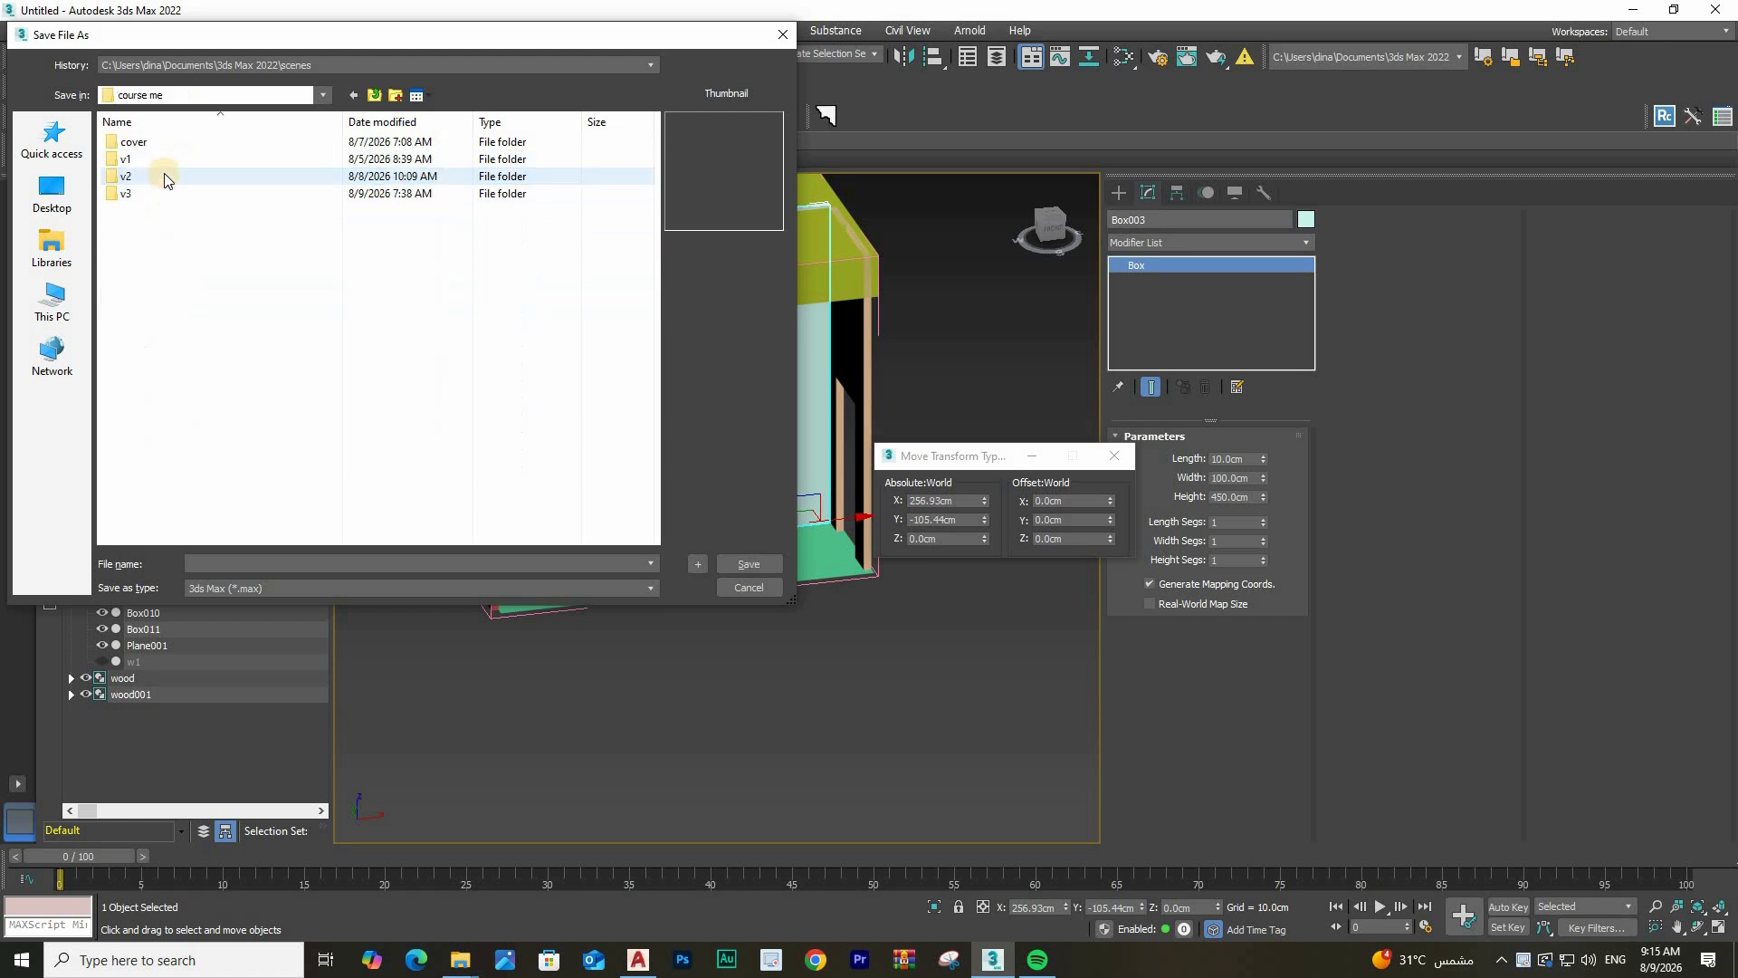
double_click(171, 192)
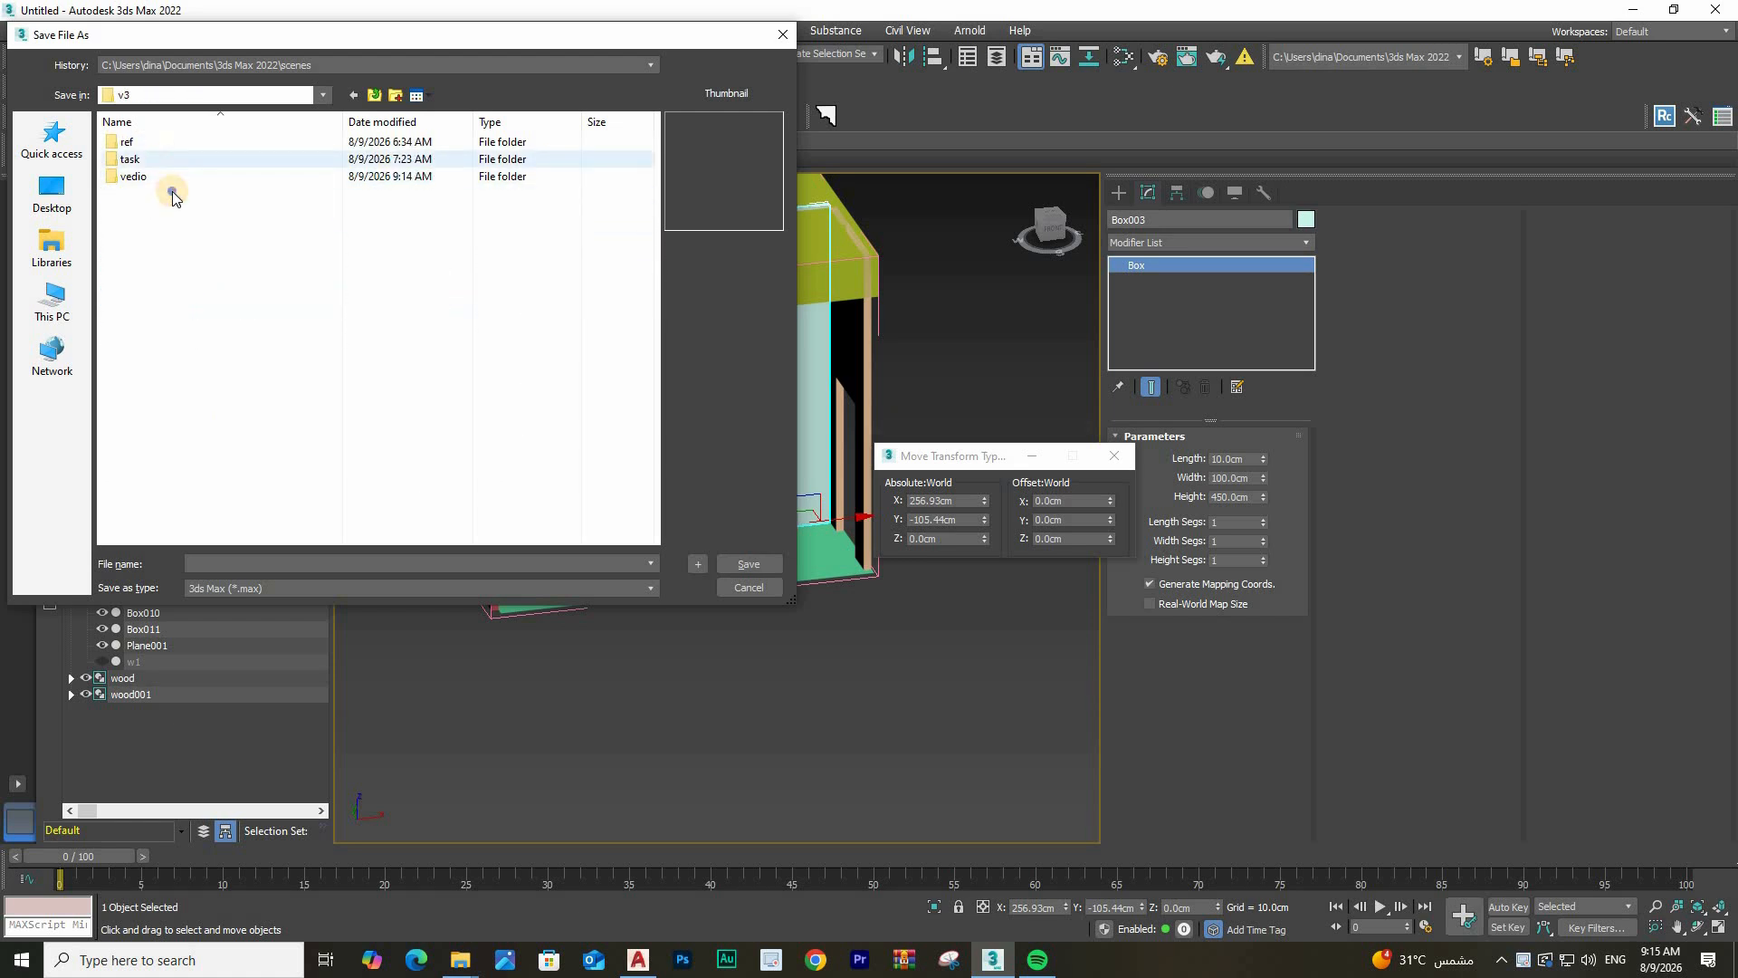
Create a folder named max inside the task folder and save the scene in it as 1.max
right_click(172, 192)
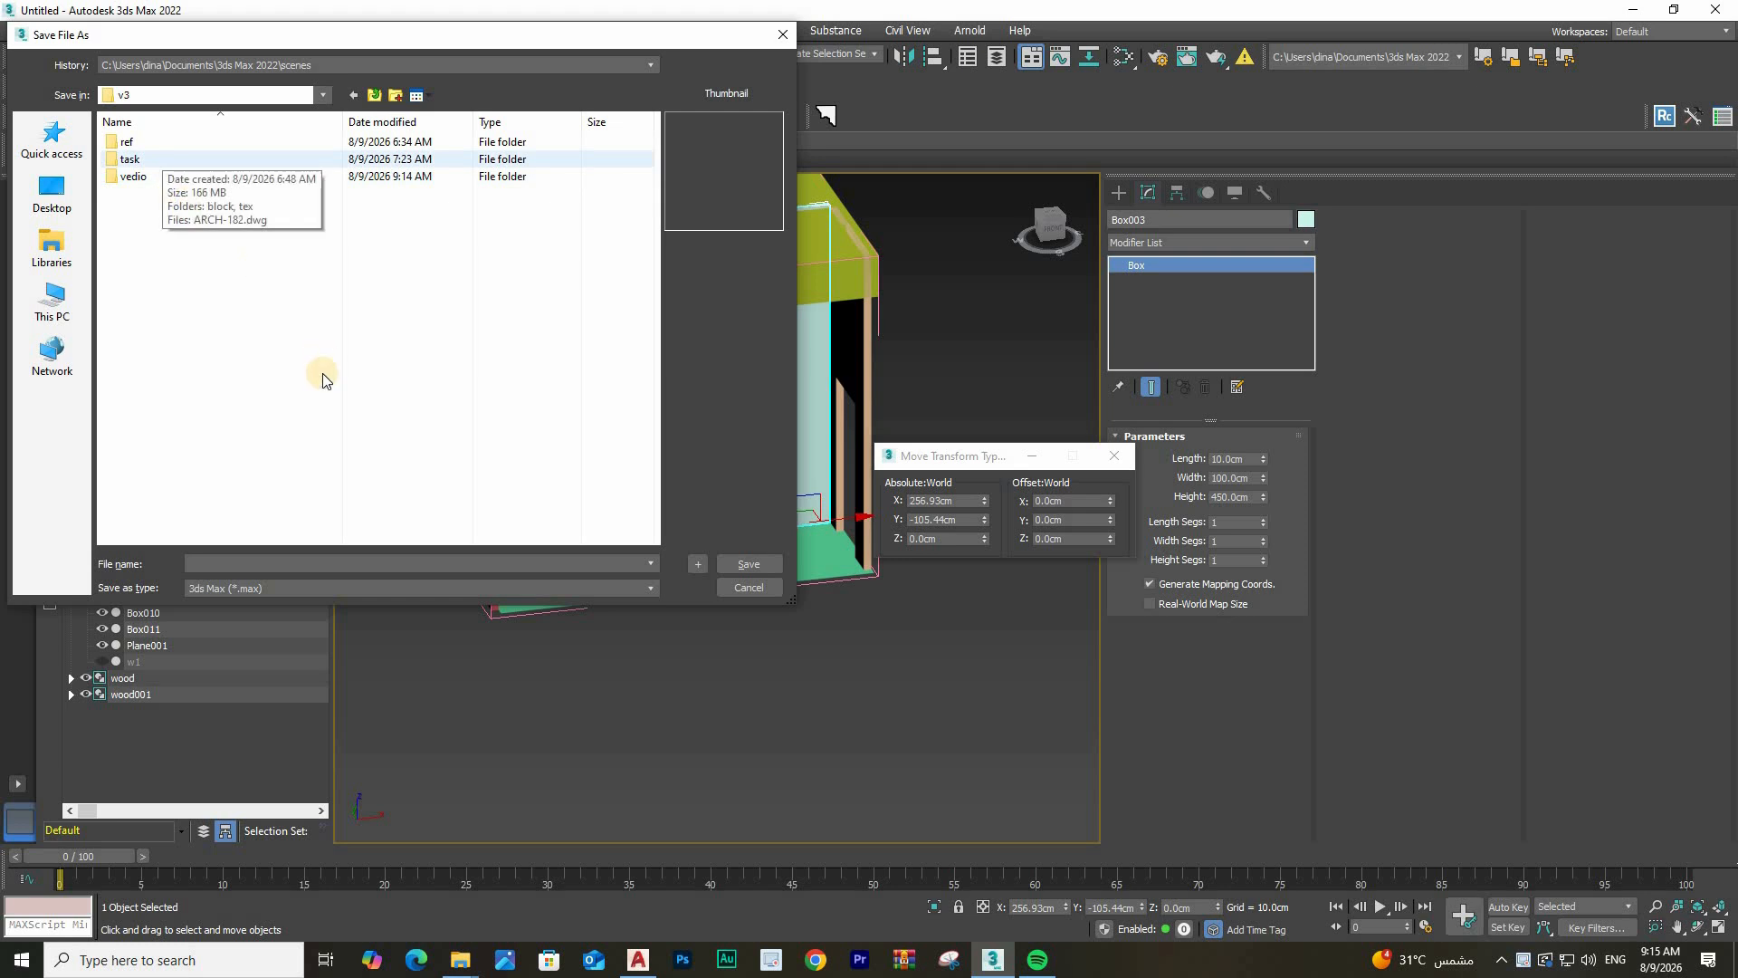
mouse_move(358, 383)
click(416, 398)
text(max)
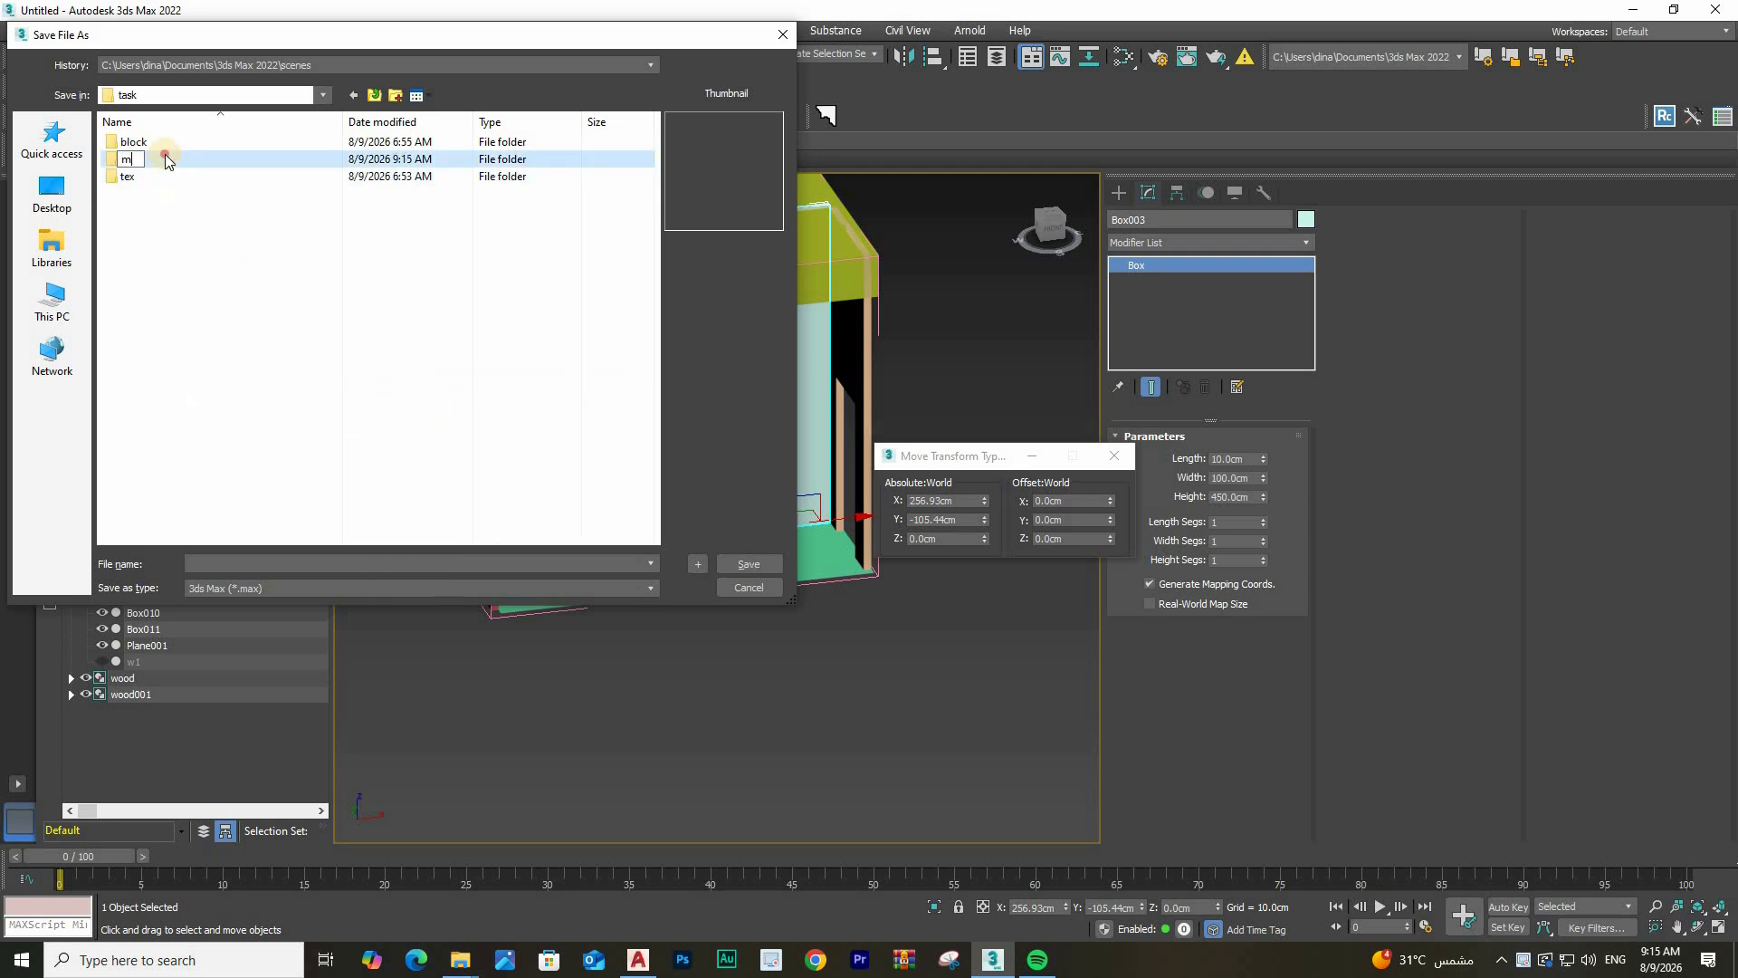
click(285, 558)
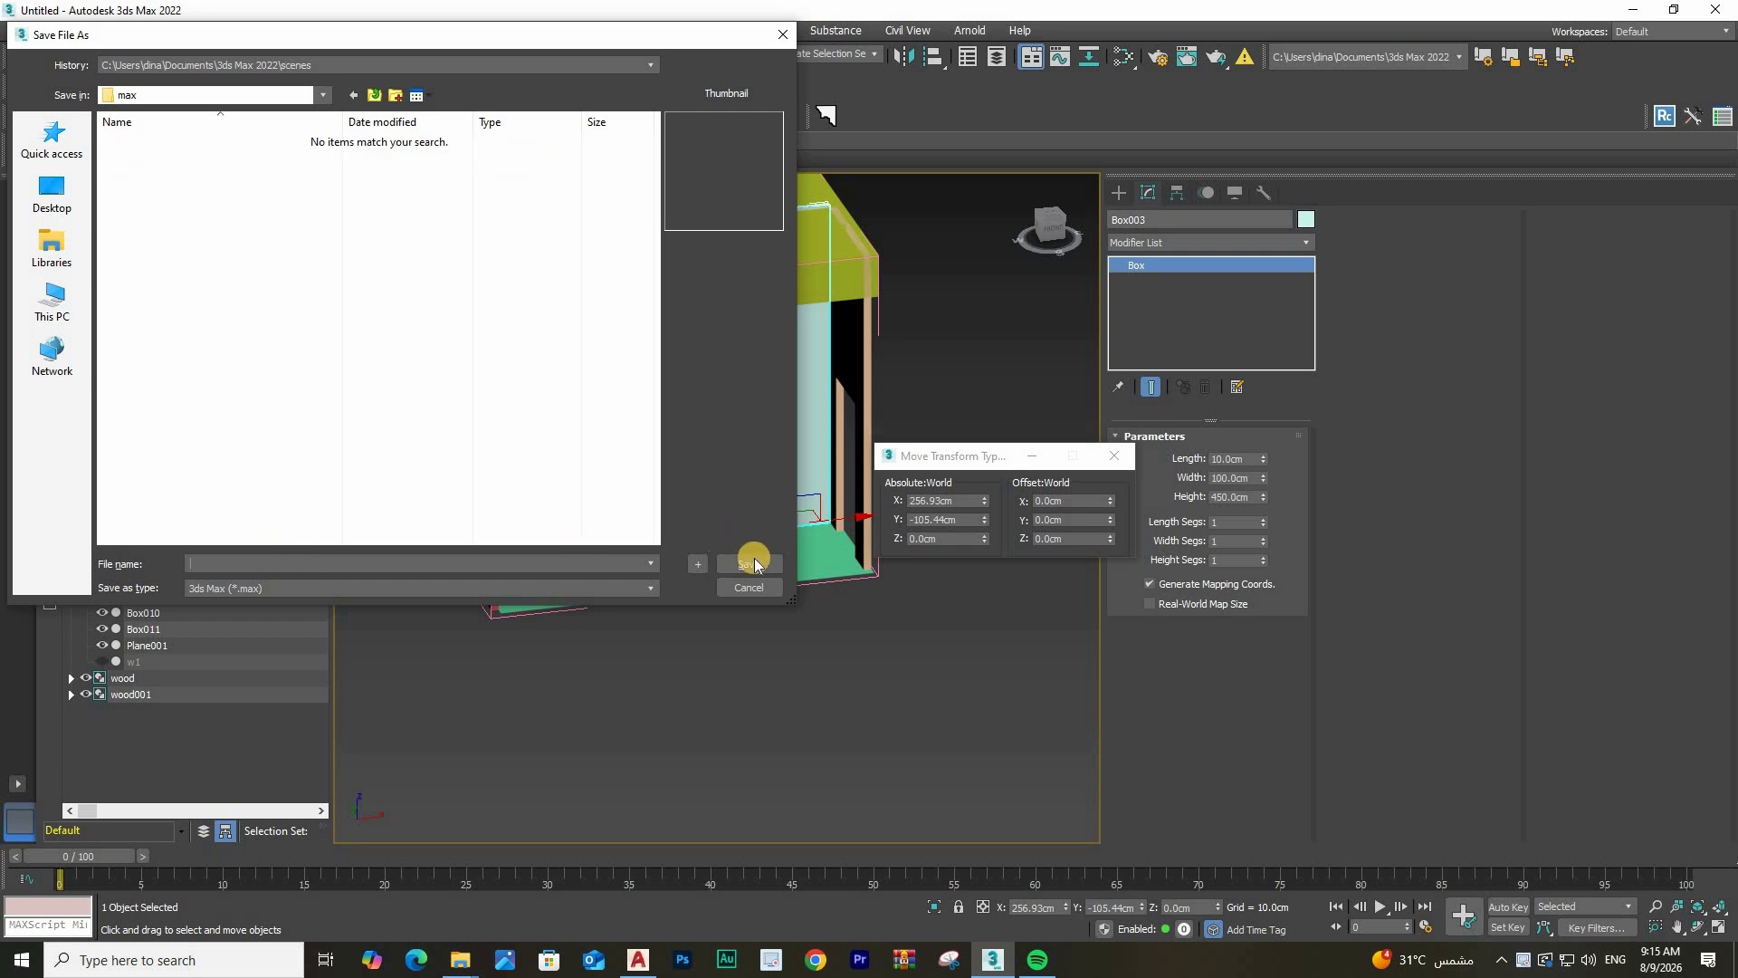
click(764, 558)
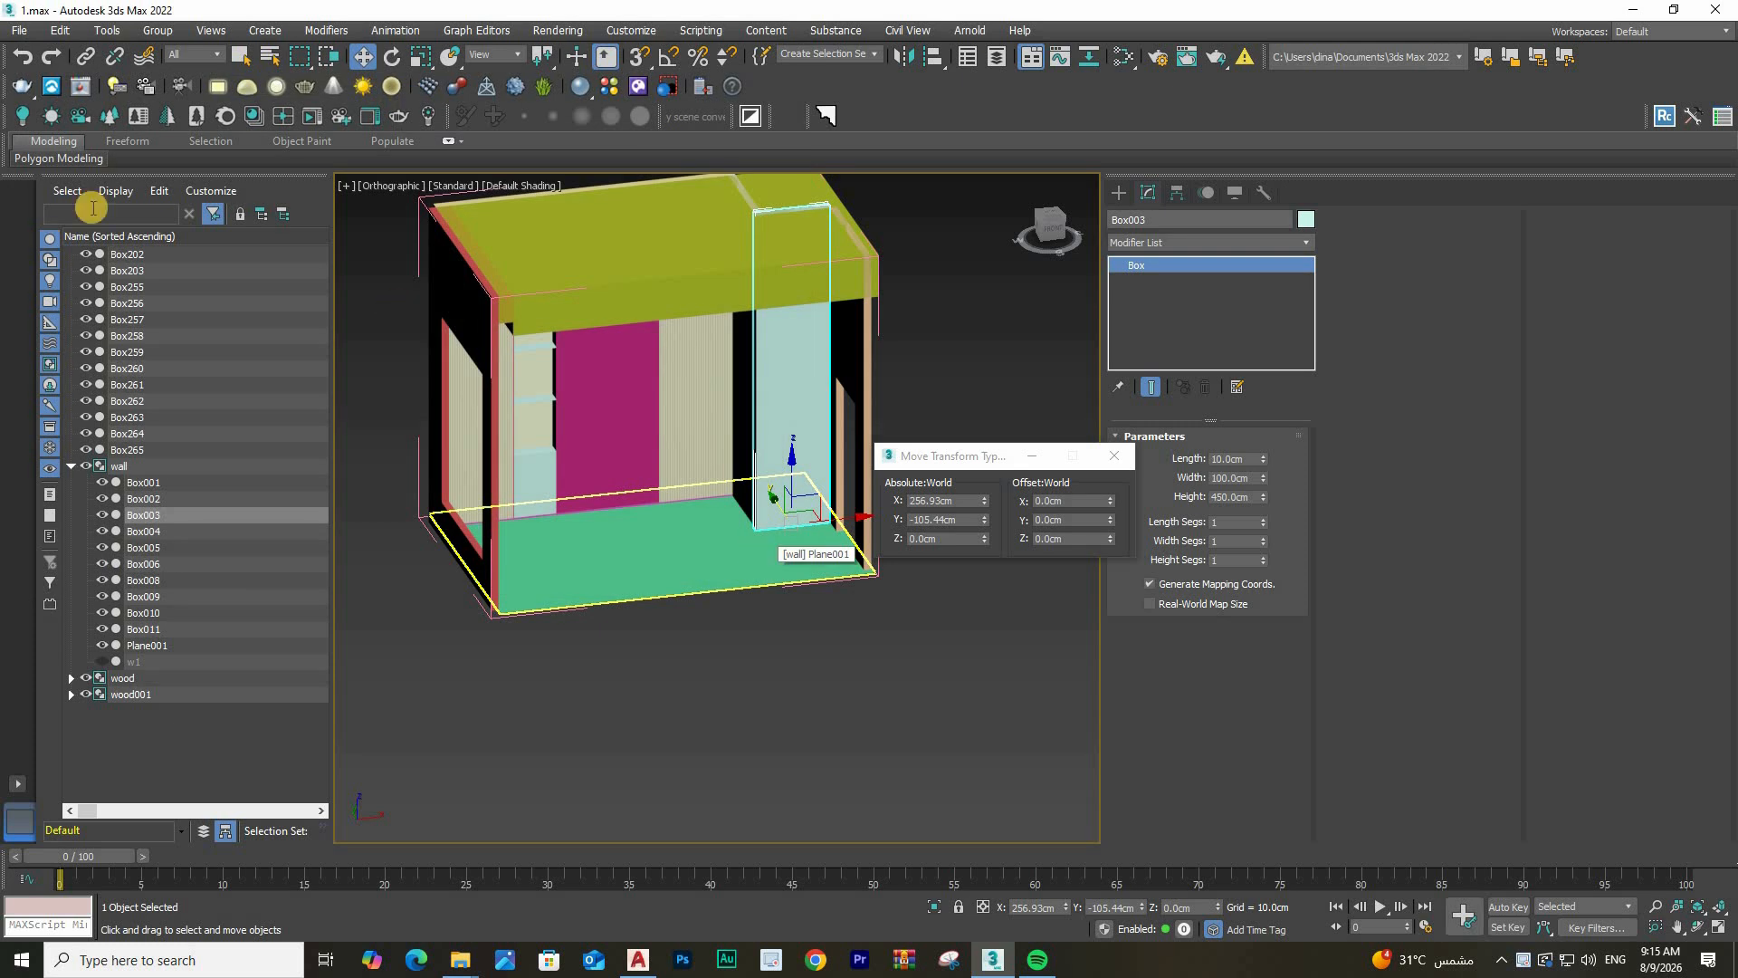
click(18, 32)
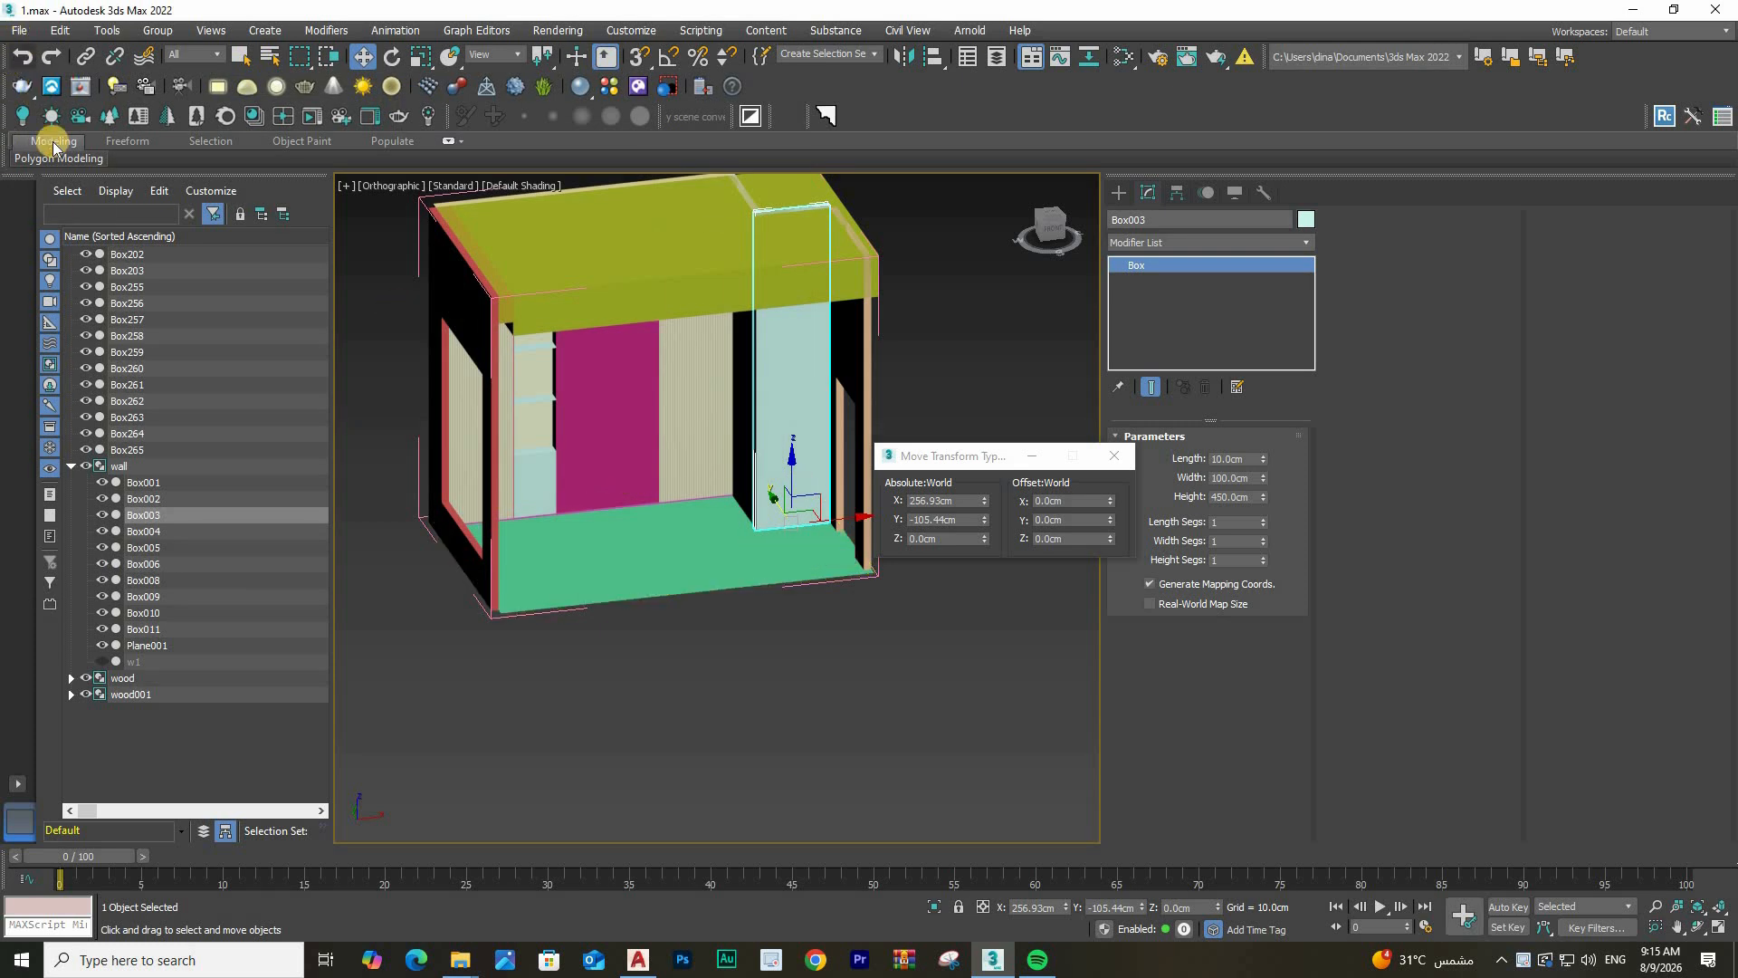
click(721, 631)
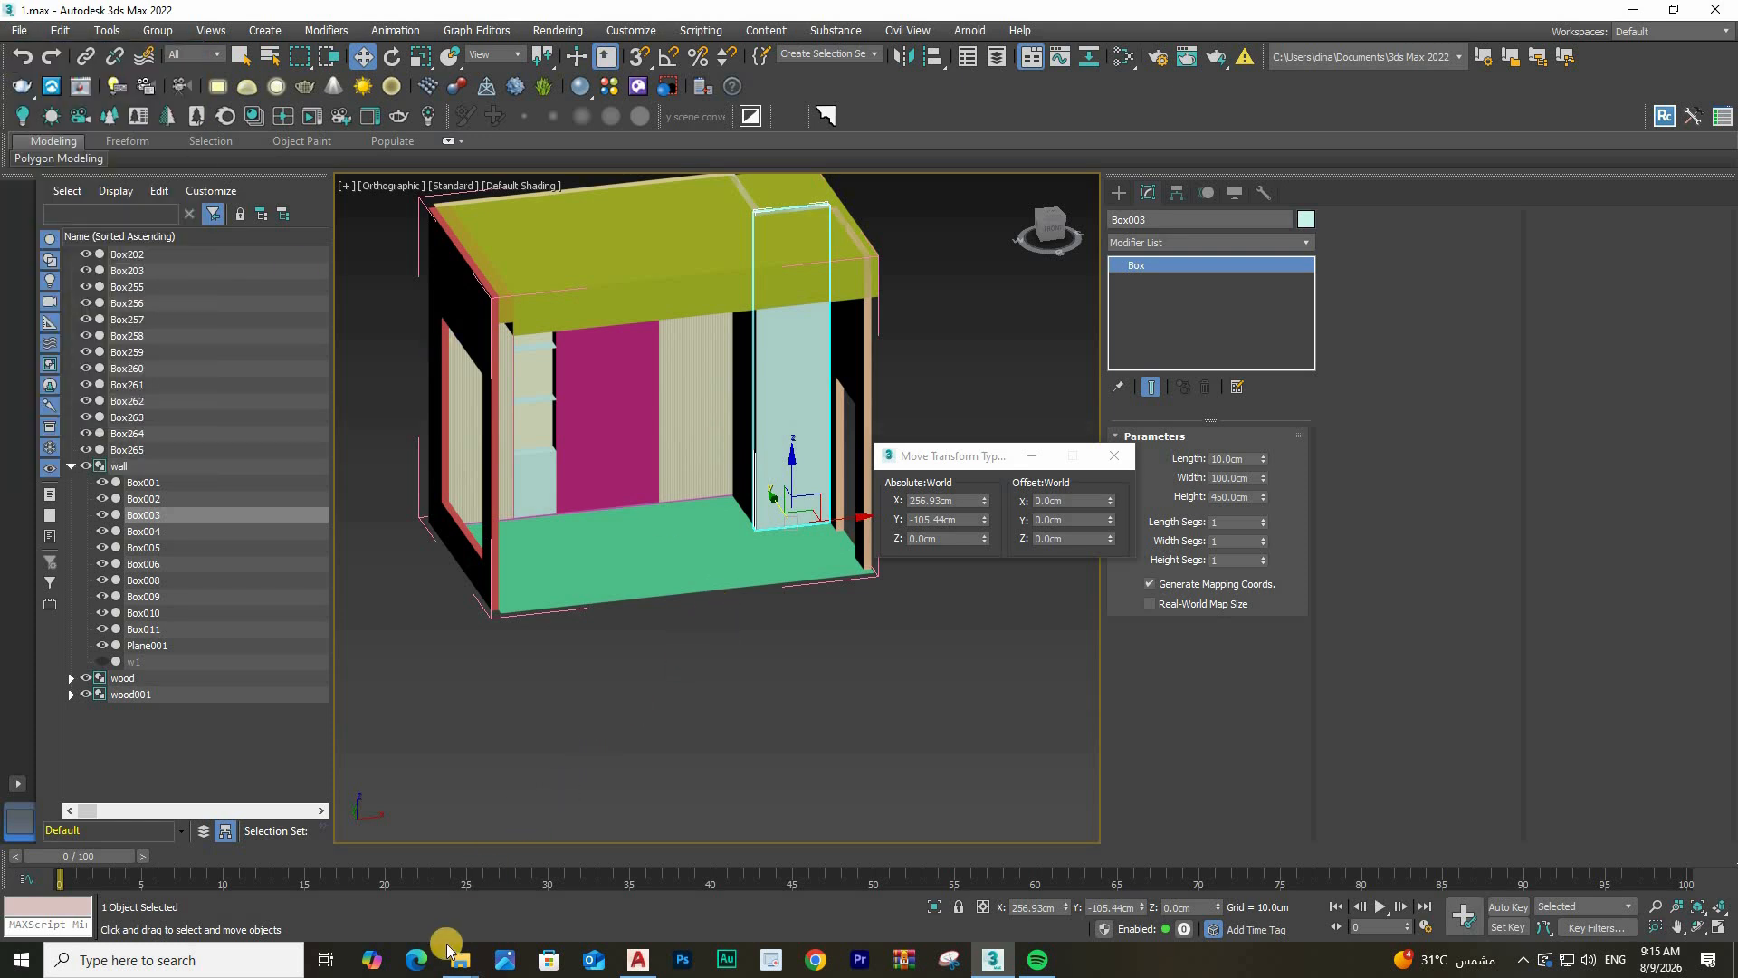
Switch to File Explorer, look at the automatic scene backups in Documents > 3ds Max 2022 > autoback, and return to 3ds Max
click(462, 967)
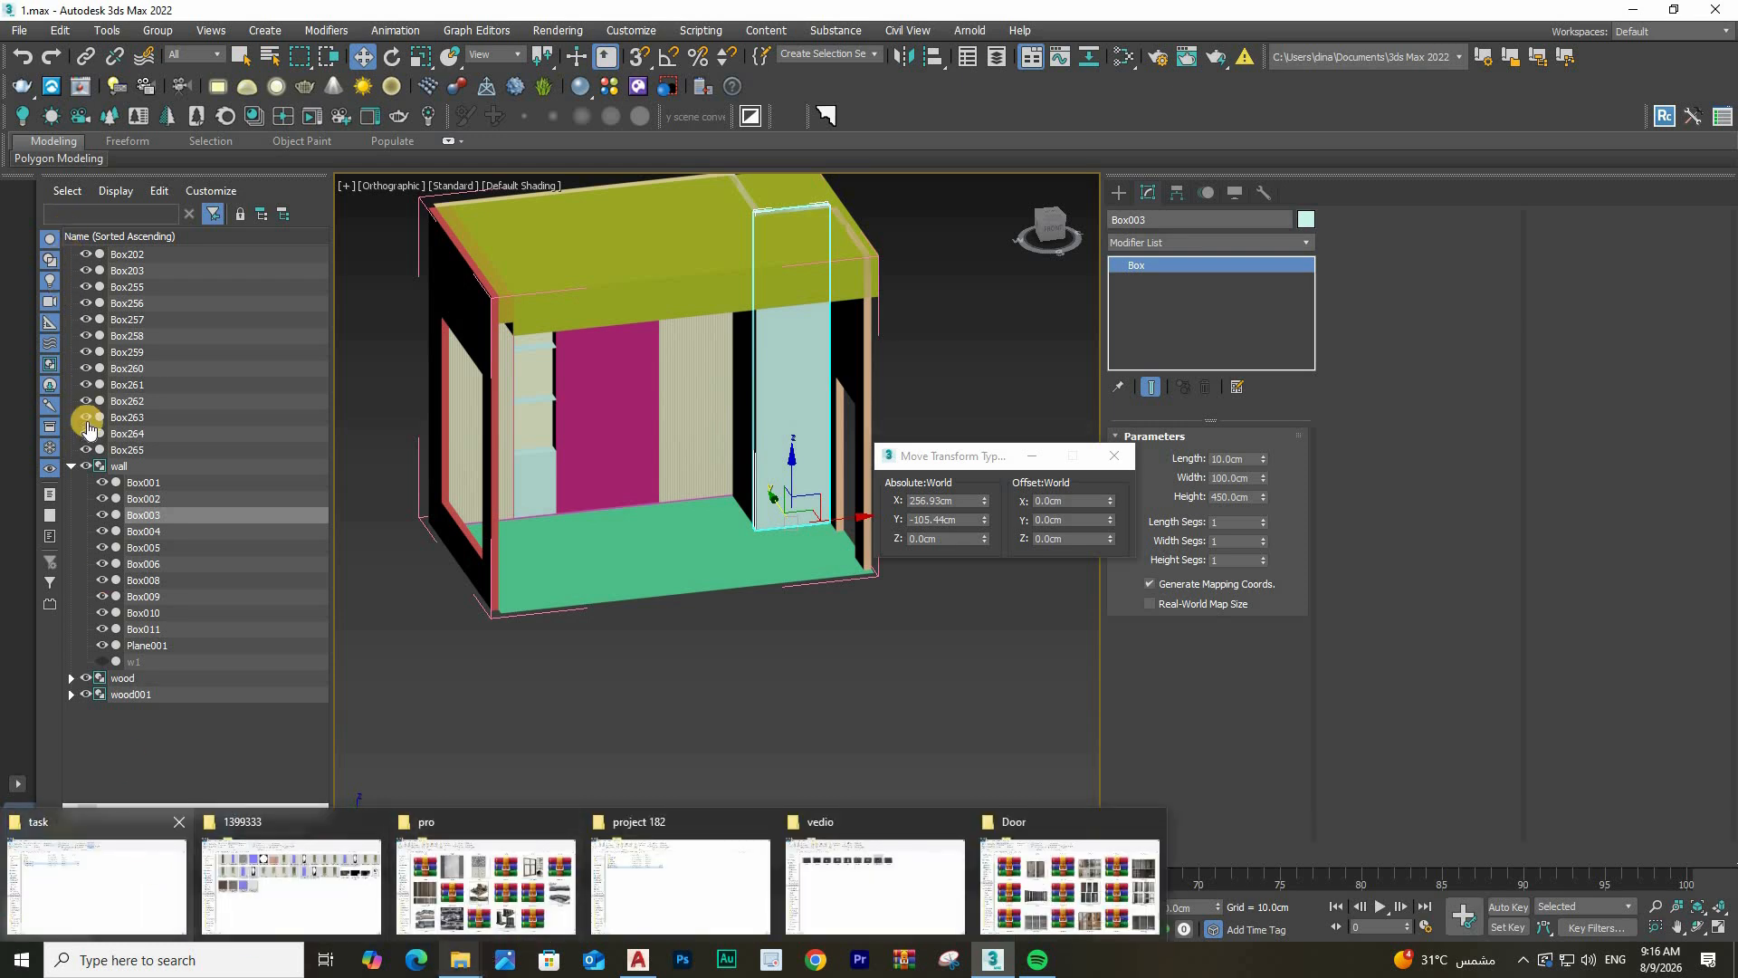
click(80, 883)
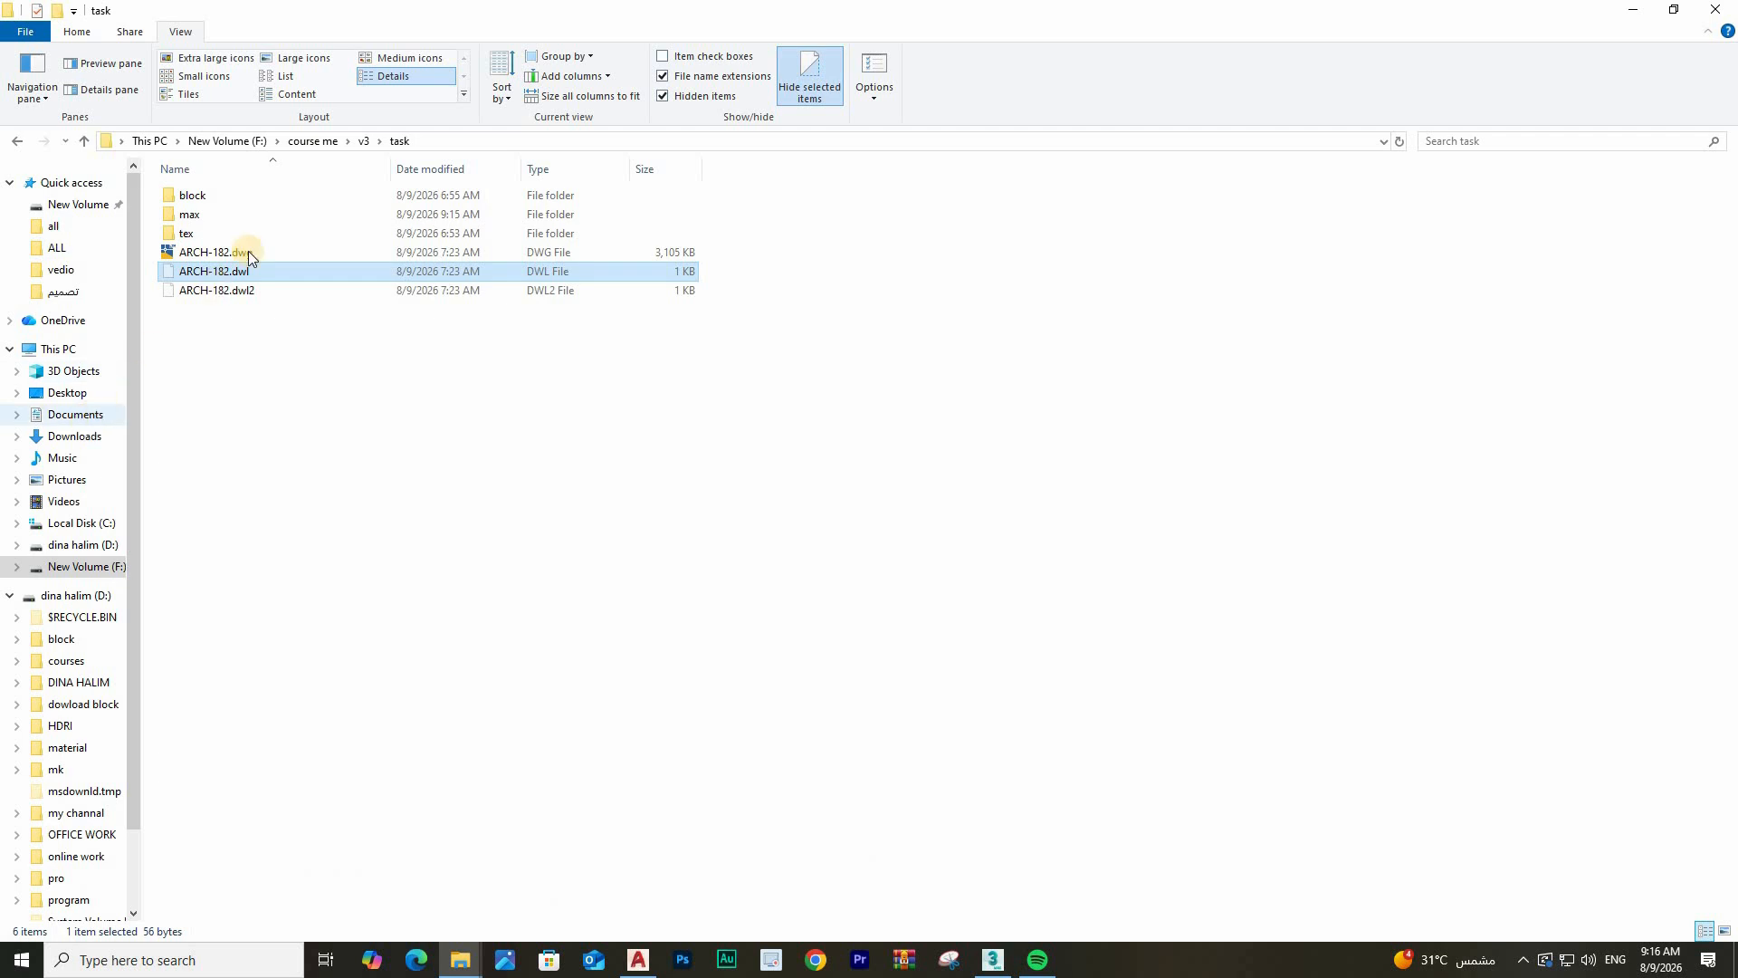
click(76, 415)
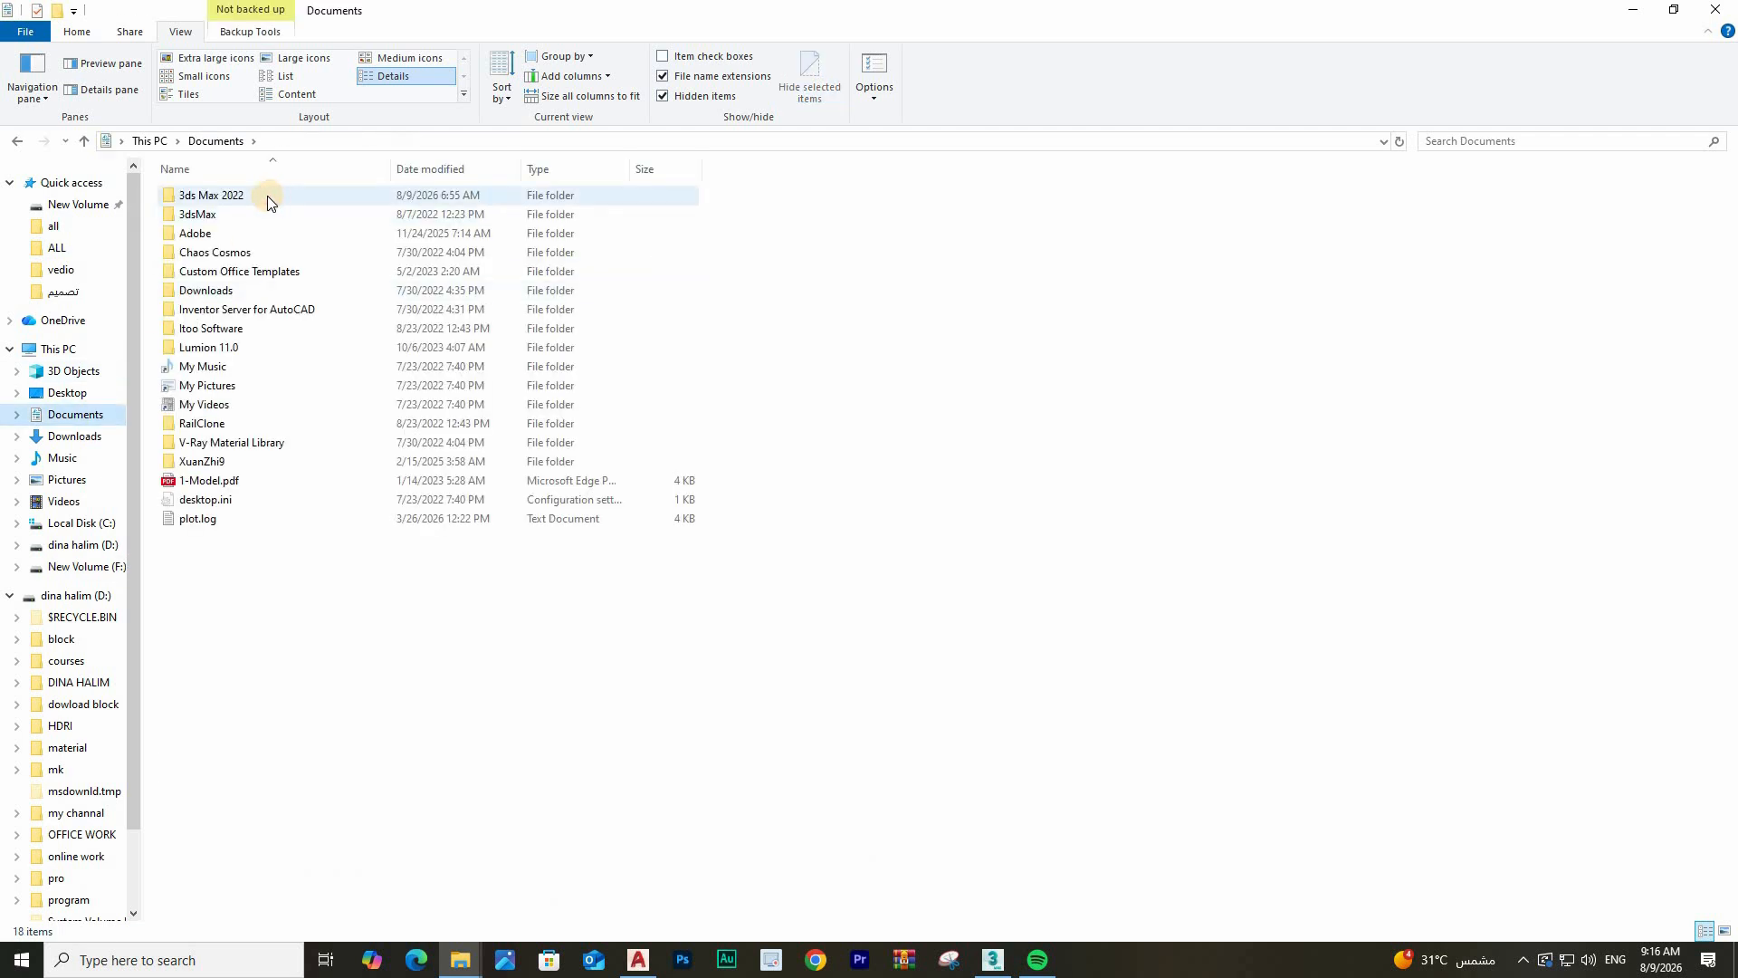
double_click(268, 196)
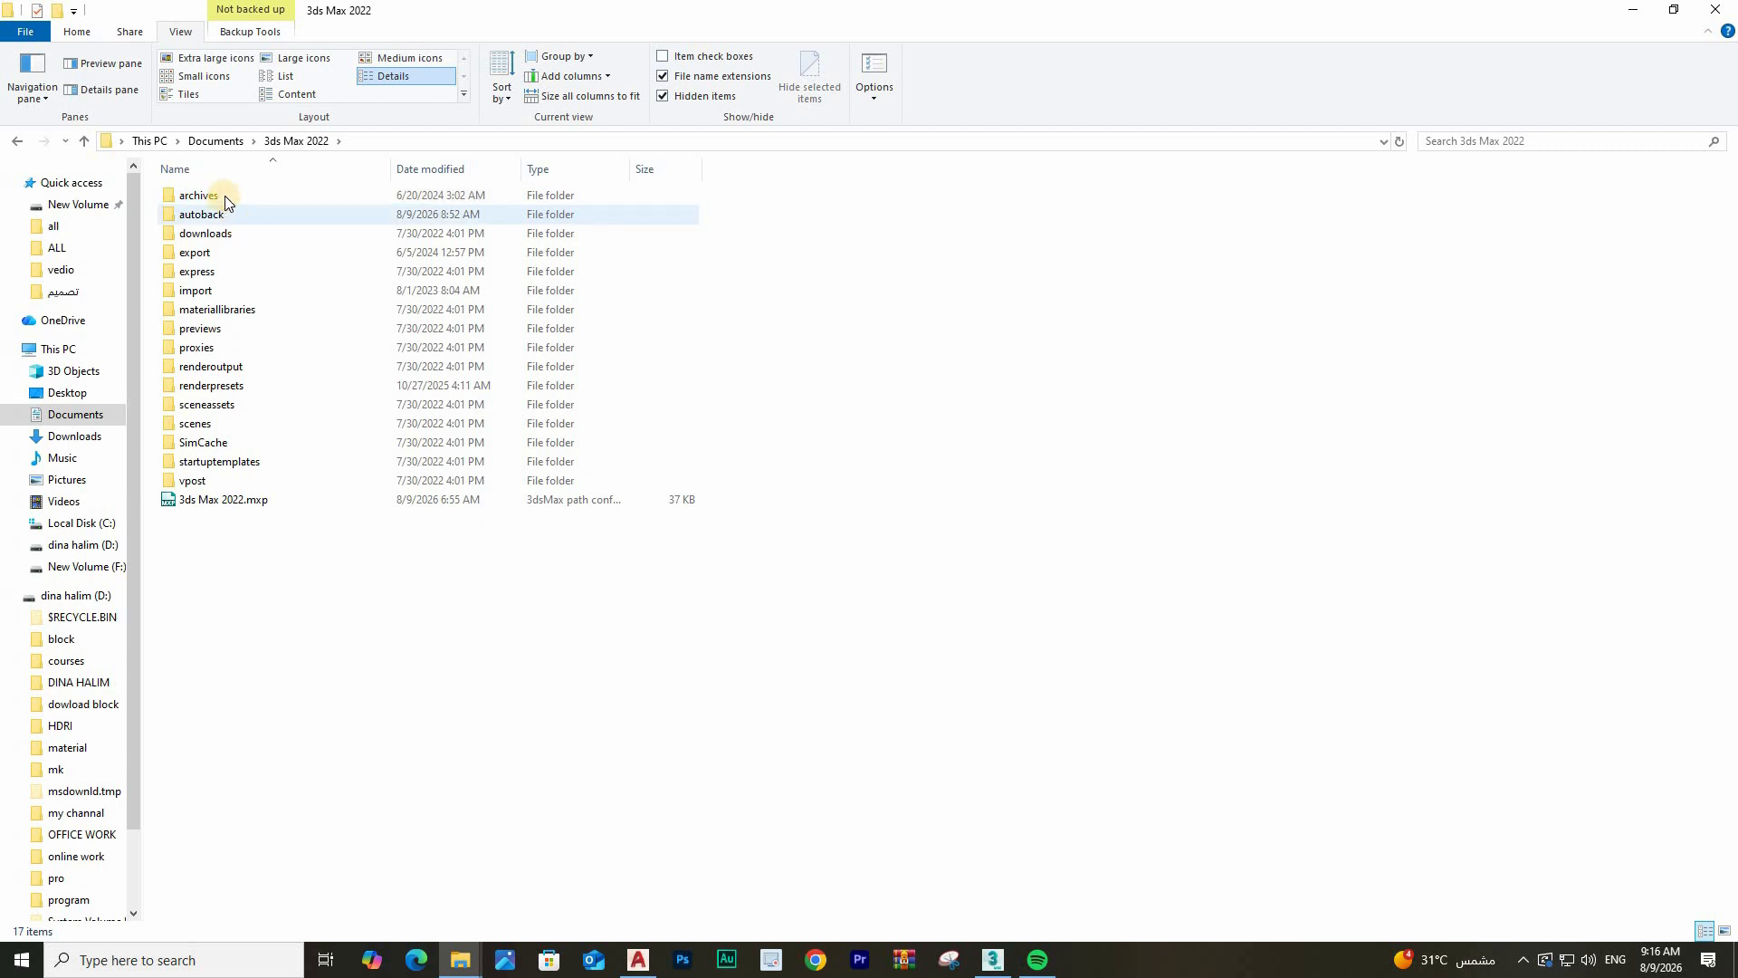
double_click(225, 208)
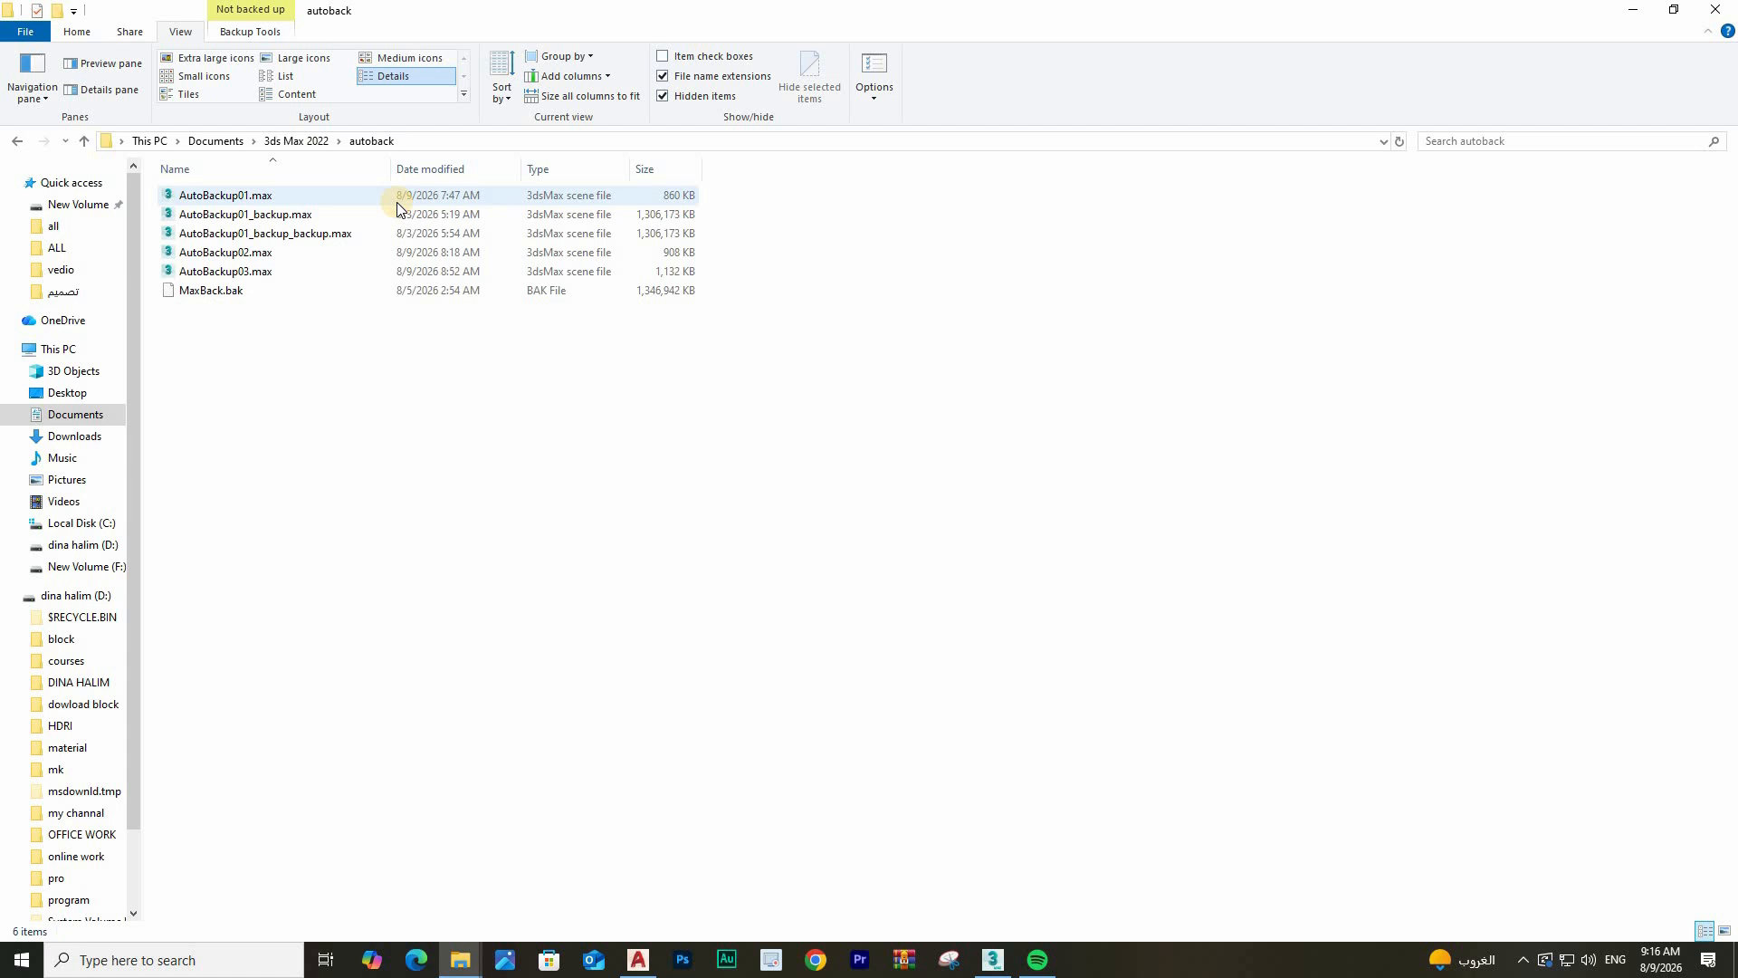
click(987, 968)
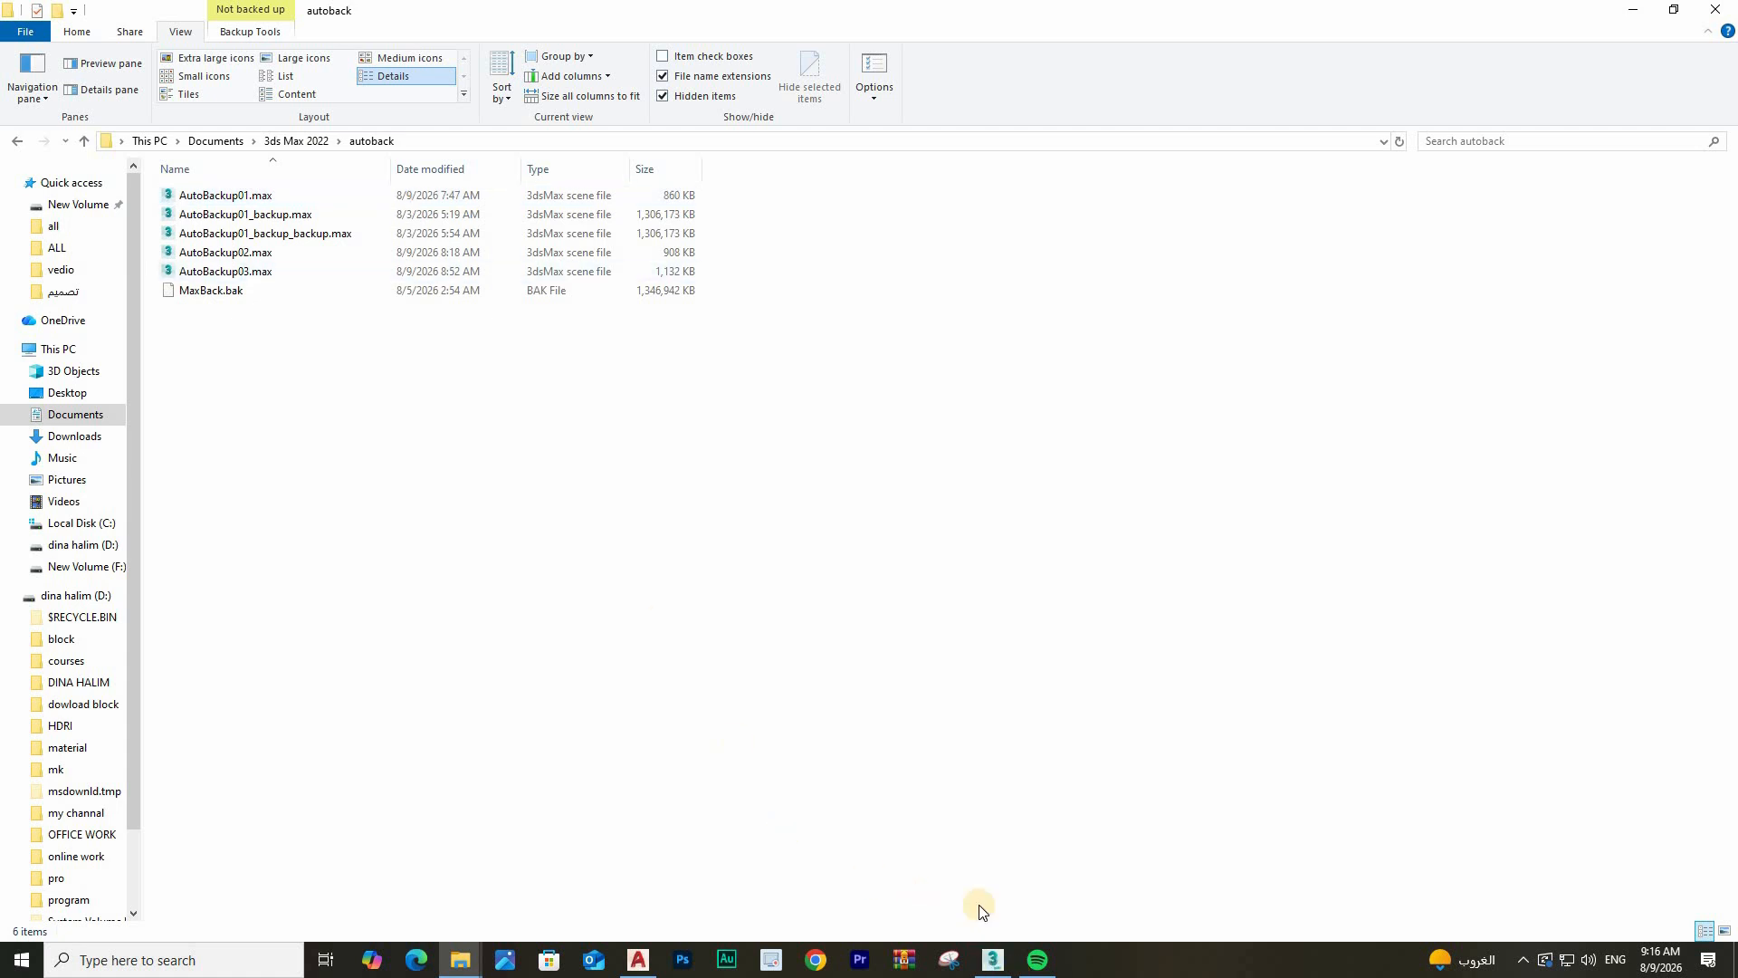